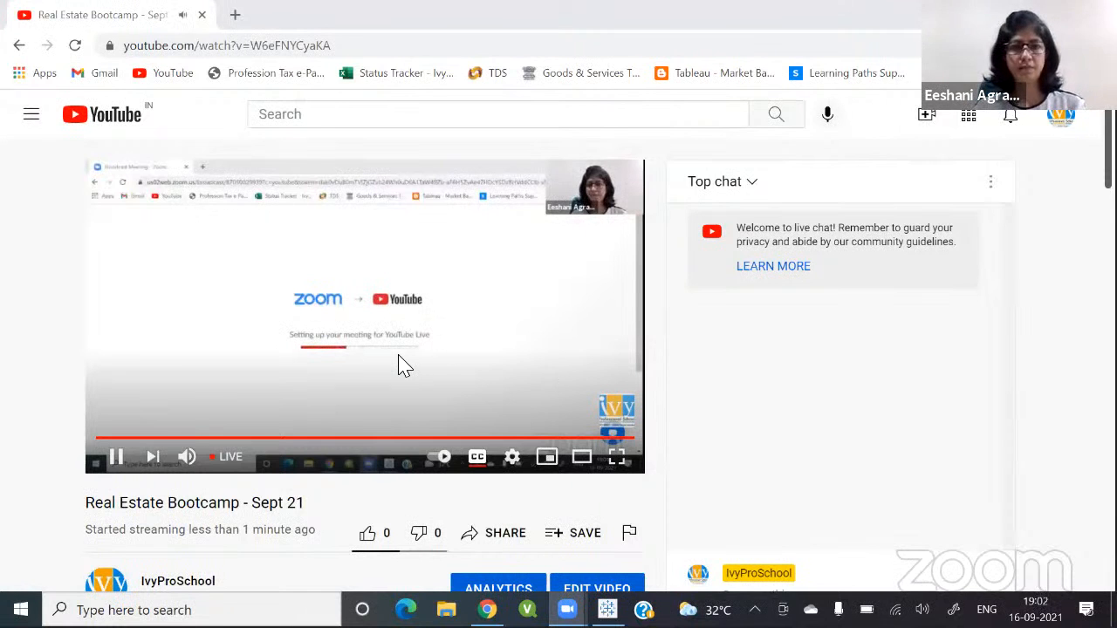
pyautogui.hotkey('alt', 'Tab')
pyautogui.hotkey('alt', 'Tab')
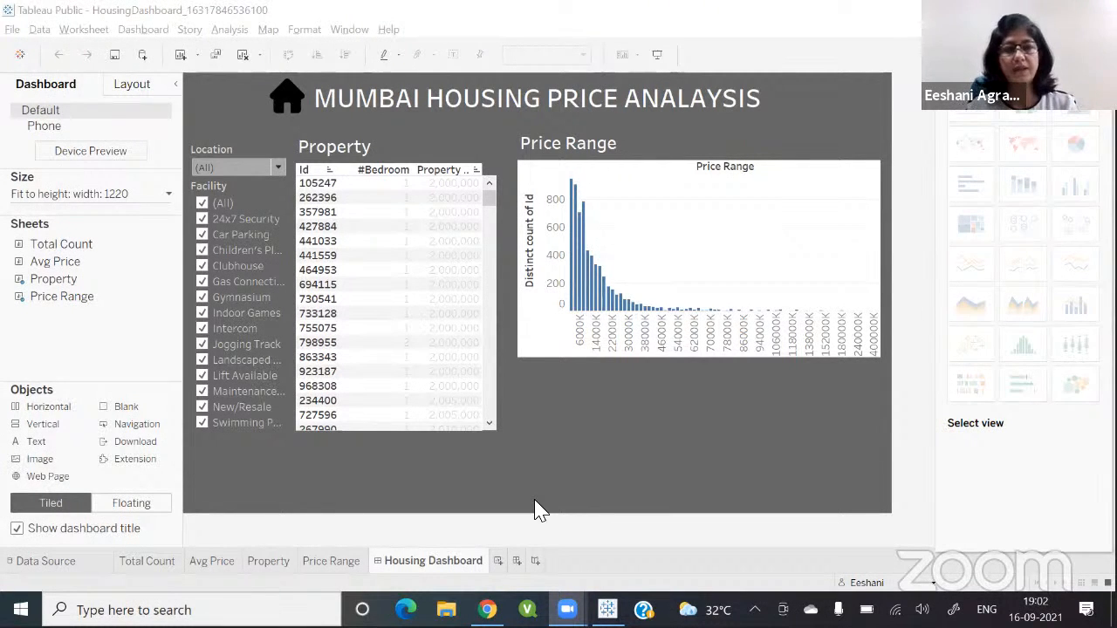
pyautogui.hotkey('alt', 'Tab')
pyautogui.hotkey('alt', 'Tab')
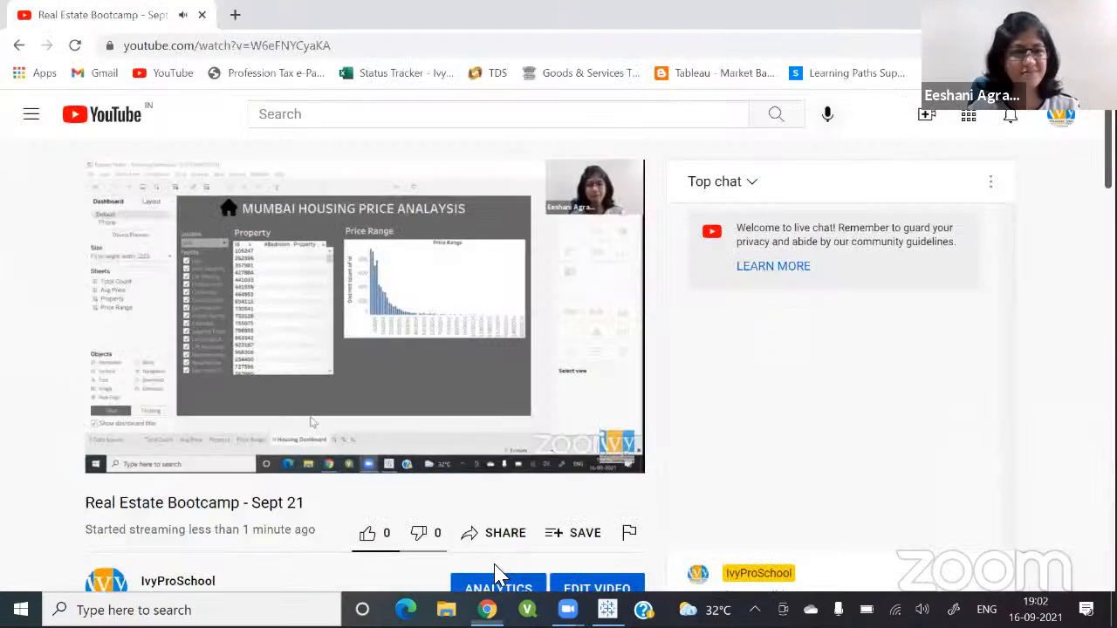
pyautogui.click(119, 457)
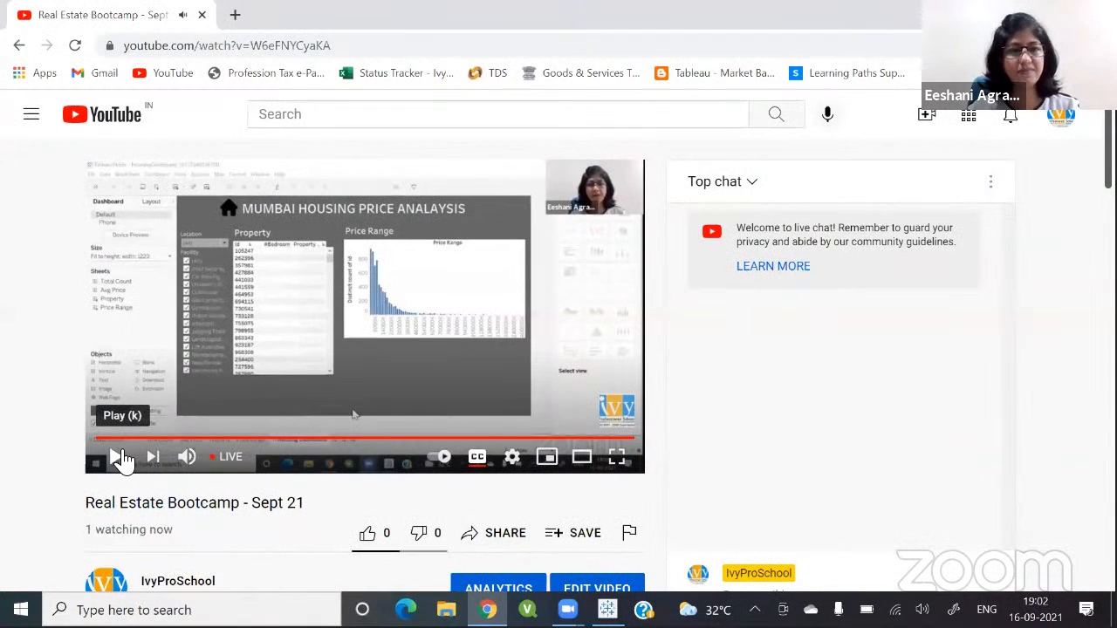
pyautogui.hotkey('alt', 'Tab')
pyautogui.hotkey('alt', 'Tab')
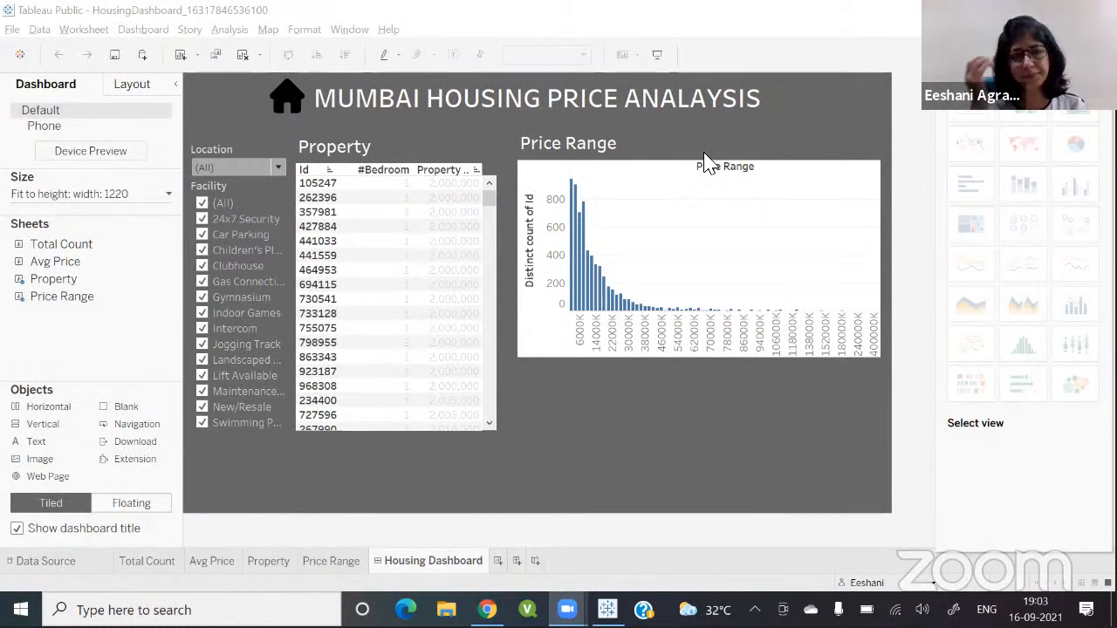
pyautogui.moveTo(347, 186)
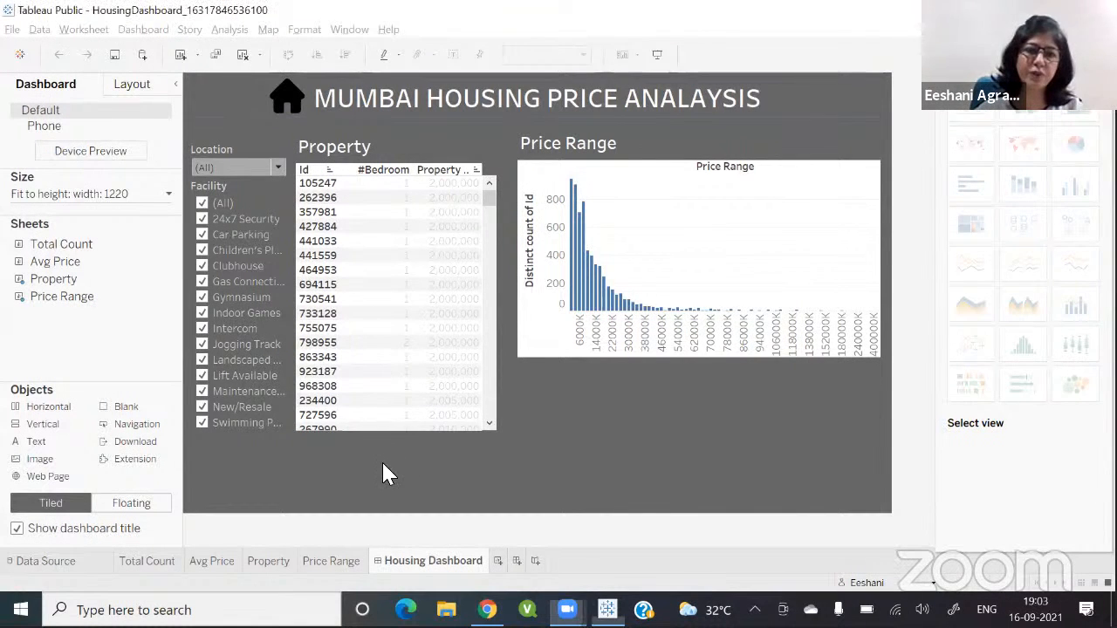
pyautogui.moveTo(360, 414)
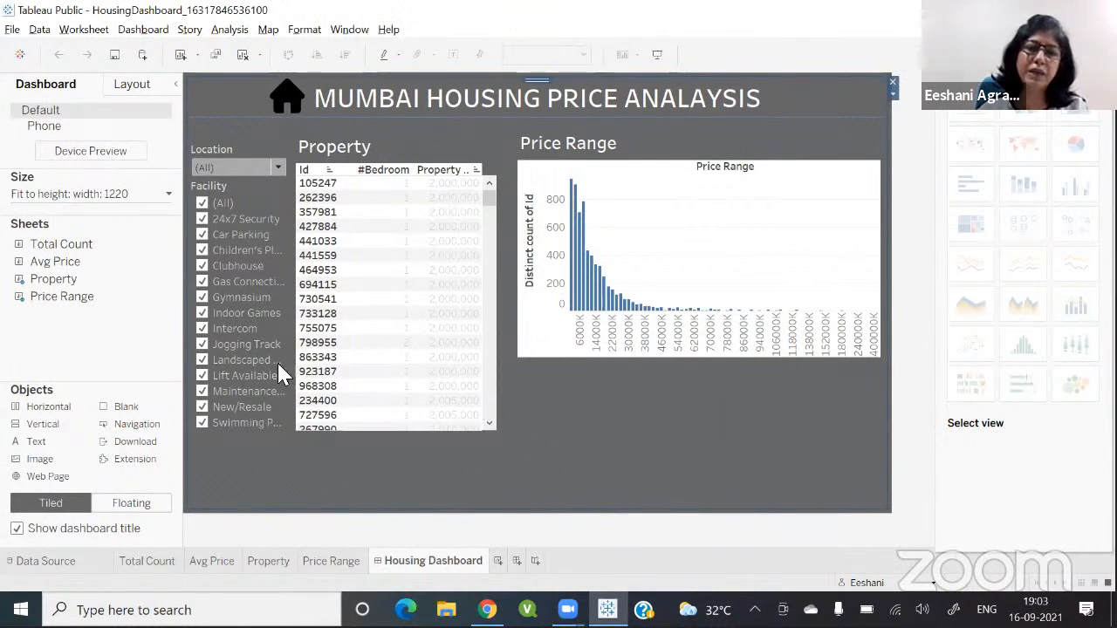
pyautogui.click(651, 192)
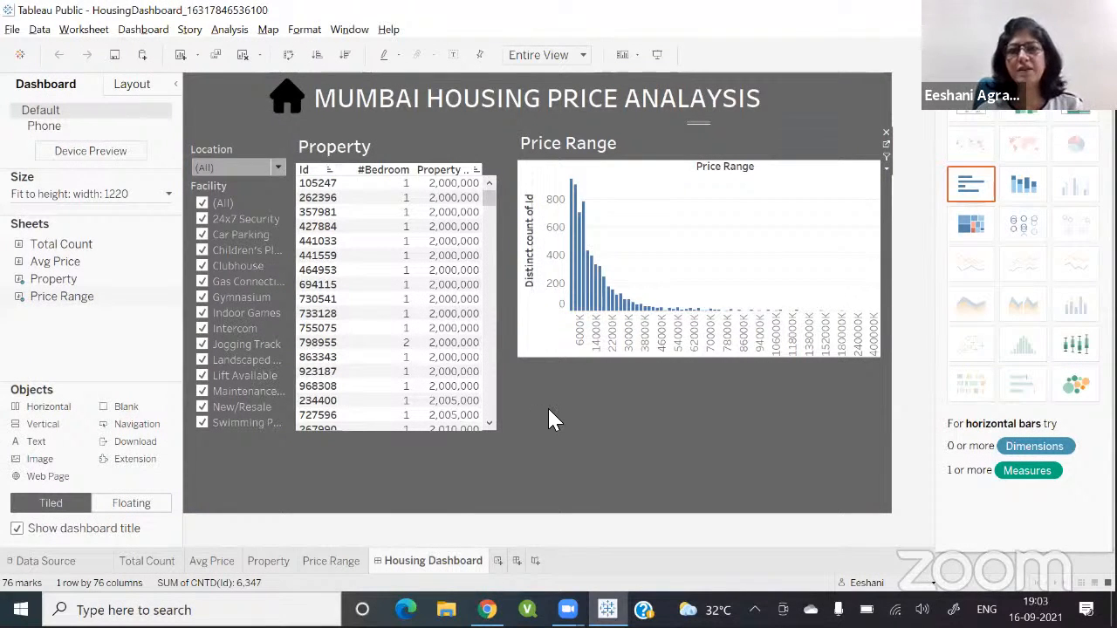
pyautogui.click(131, 610)
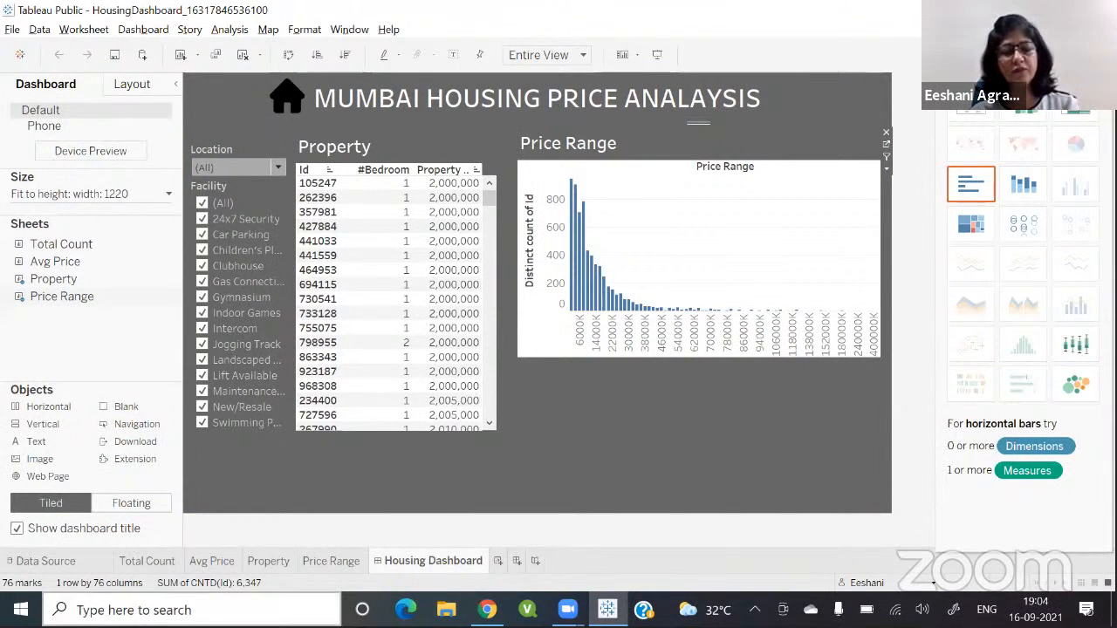
pyautogui.write('excel')
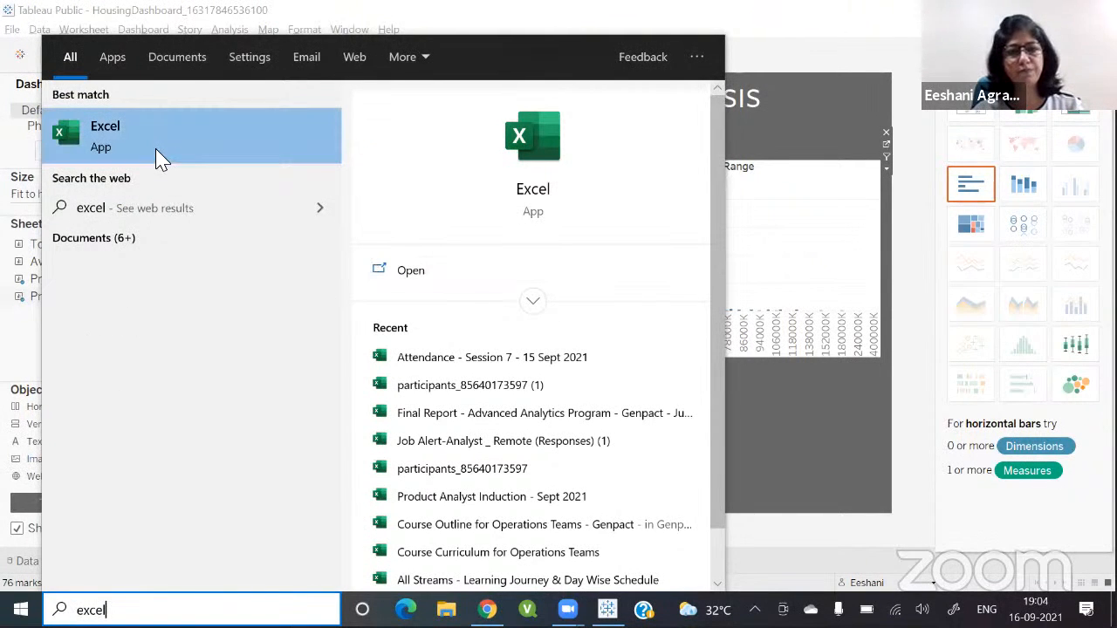
pyautogui.click(827, 378)
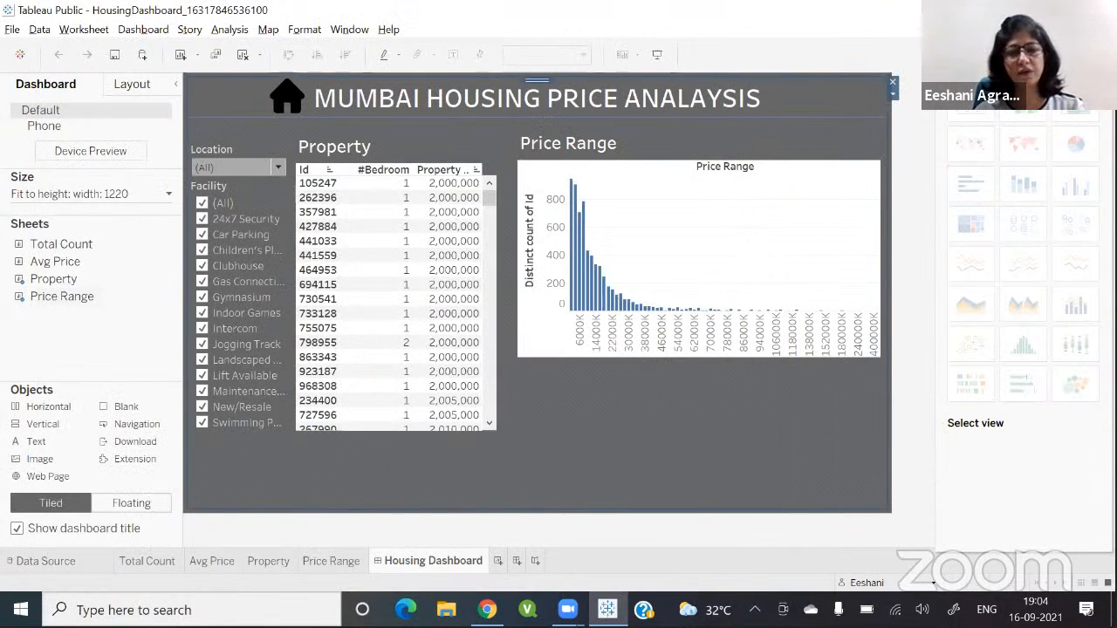
# Step: Open the Mumbai (1) spreadsheet from the Downloads folder
pyautogui.click(446, 610)
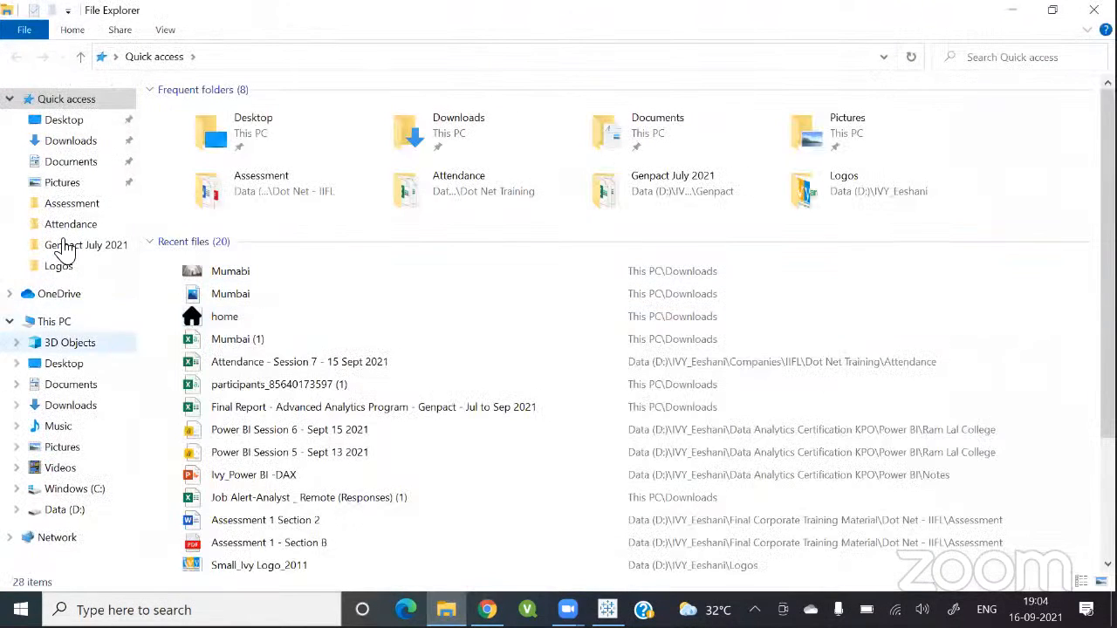
pyautogui.click(69, 145)
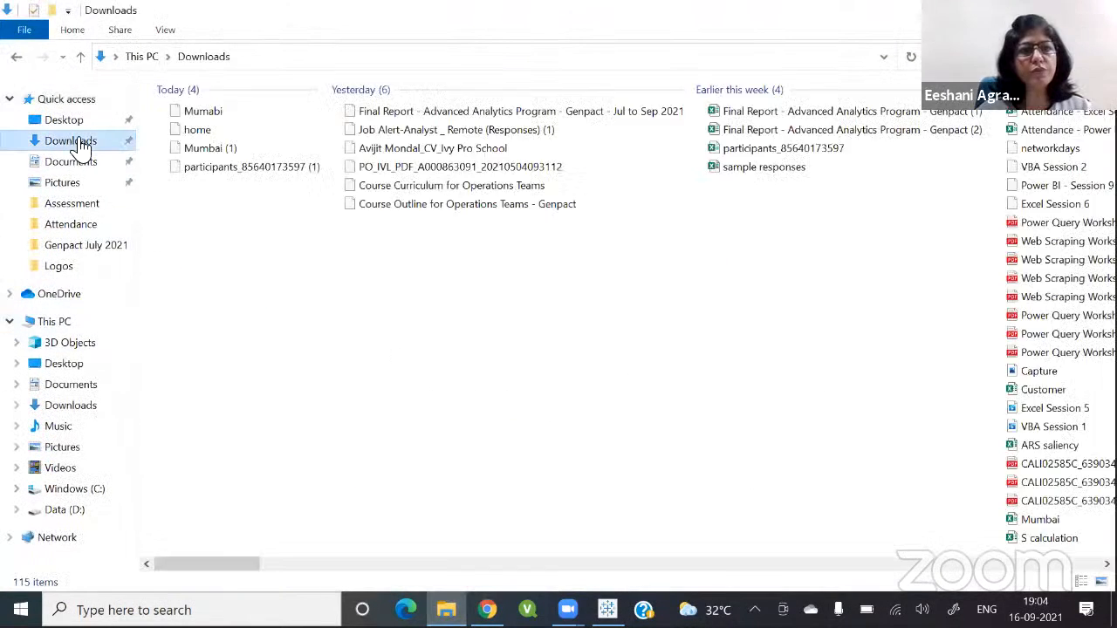
pyautogui.doubleClick(214, 150)
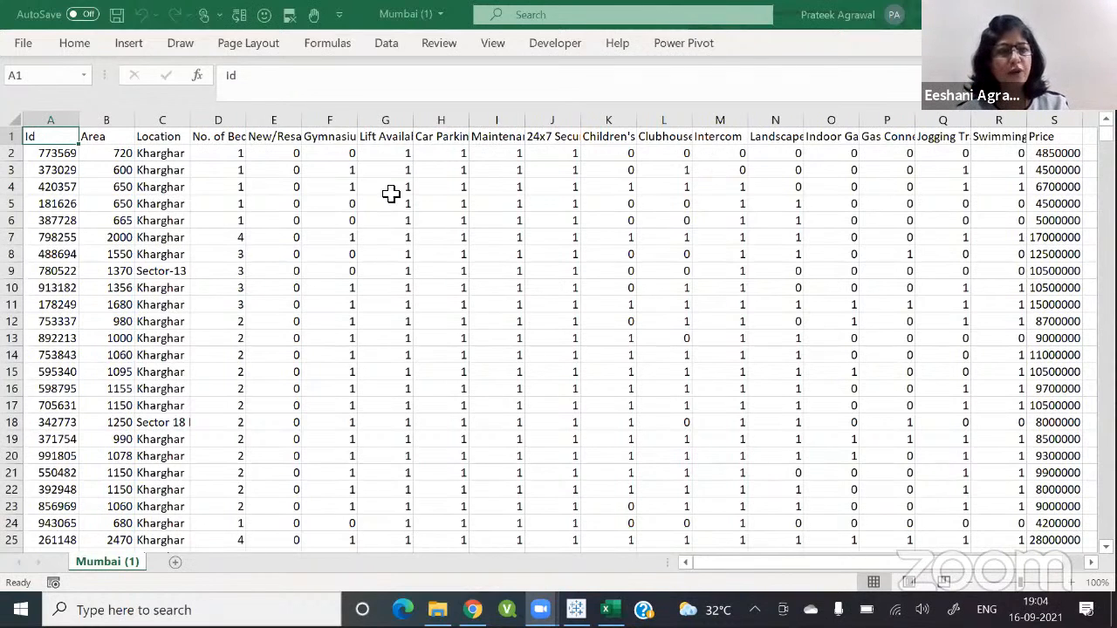
# Step: Examine the housing dataset's columns, from Id and Area through the amenity fields to Price
pyautogui.click(53, 158)
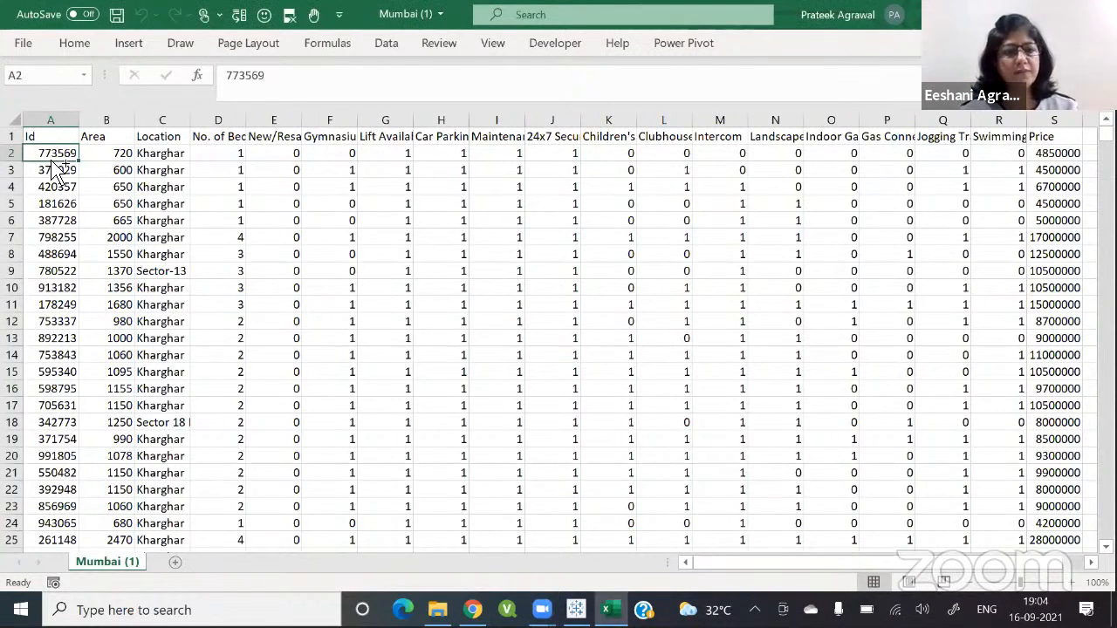
pyautogui.hotkey('ctrl', 'shift', 'Down')
pyautogui.hotkey('ctrl', 'Up')
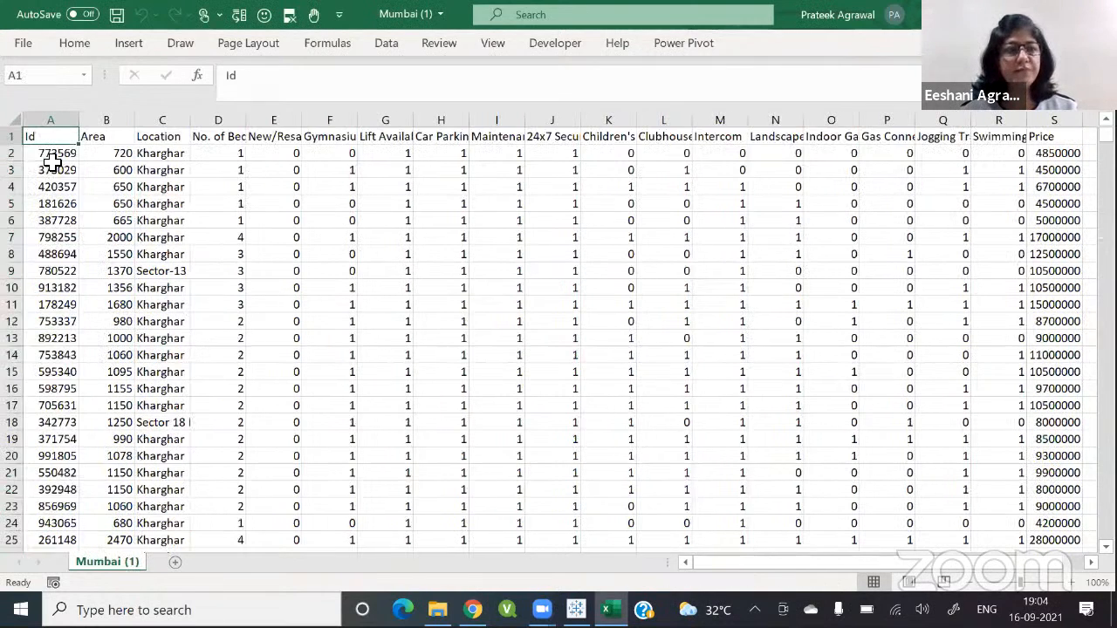
pyautogui.click(51, 155)
pyautogui.press('Right')
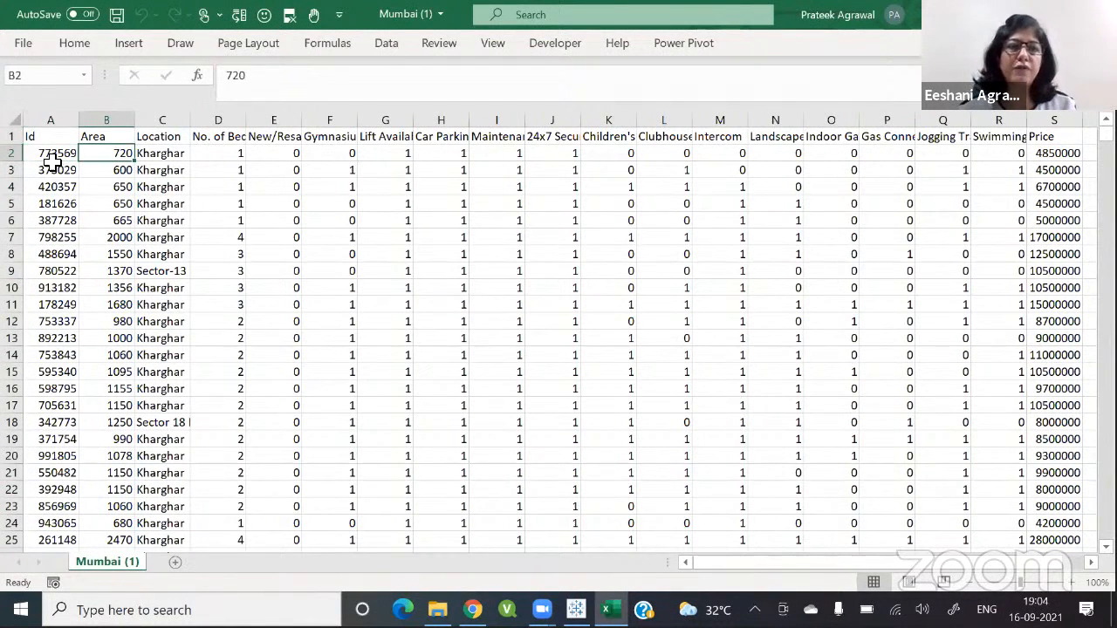
pyautogui.press('Down')
pyautogui.press('Down')
pyautogui.press('Down')
pyautogui.press('Down')
pyautogui.press('Down')
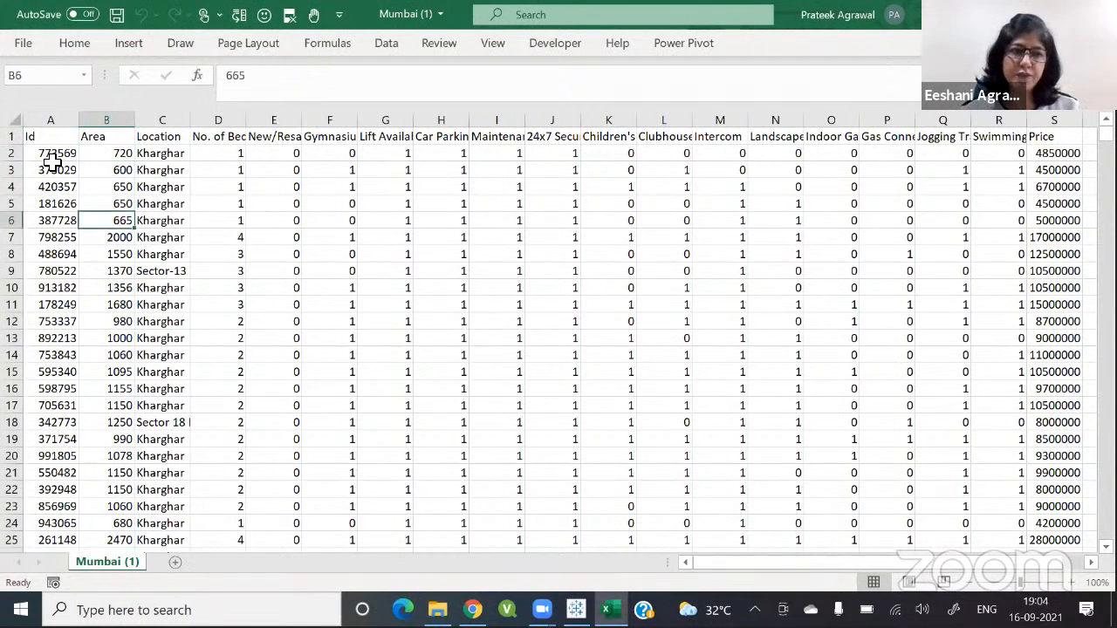
pyautogui.press('Left')
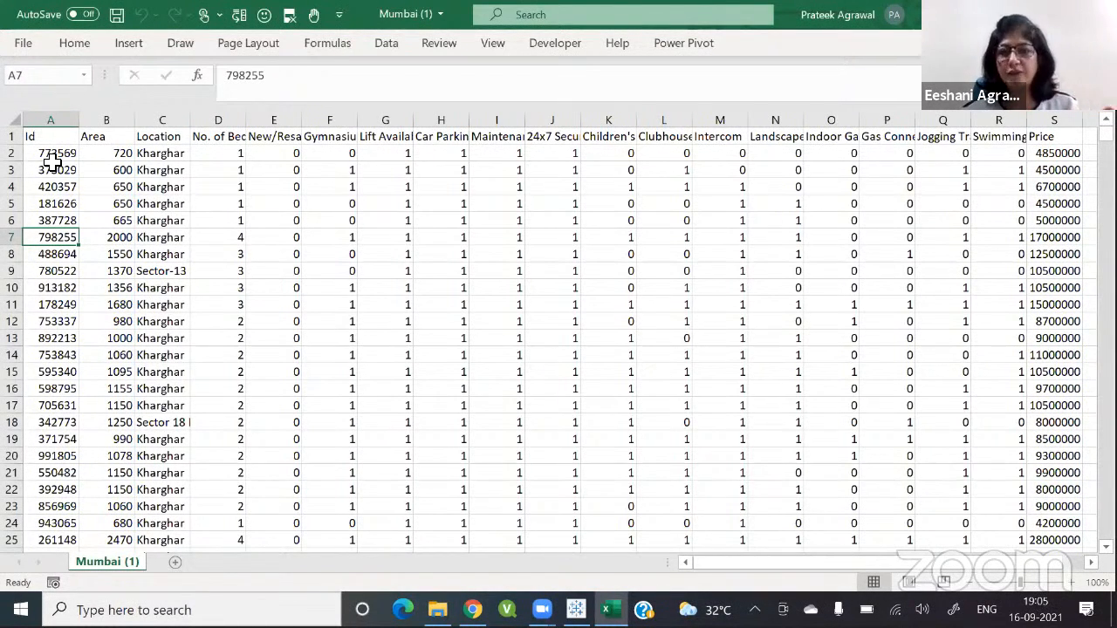
pyautogui.press('Right')
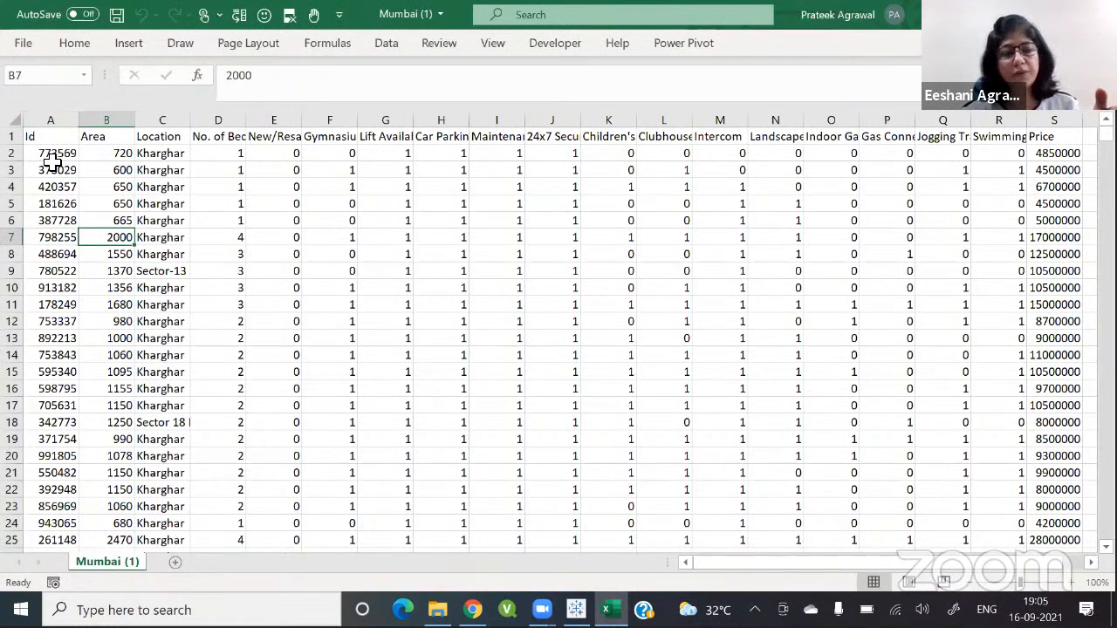
pyautogui.press('Right')
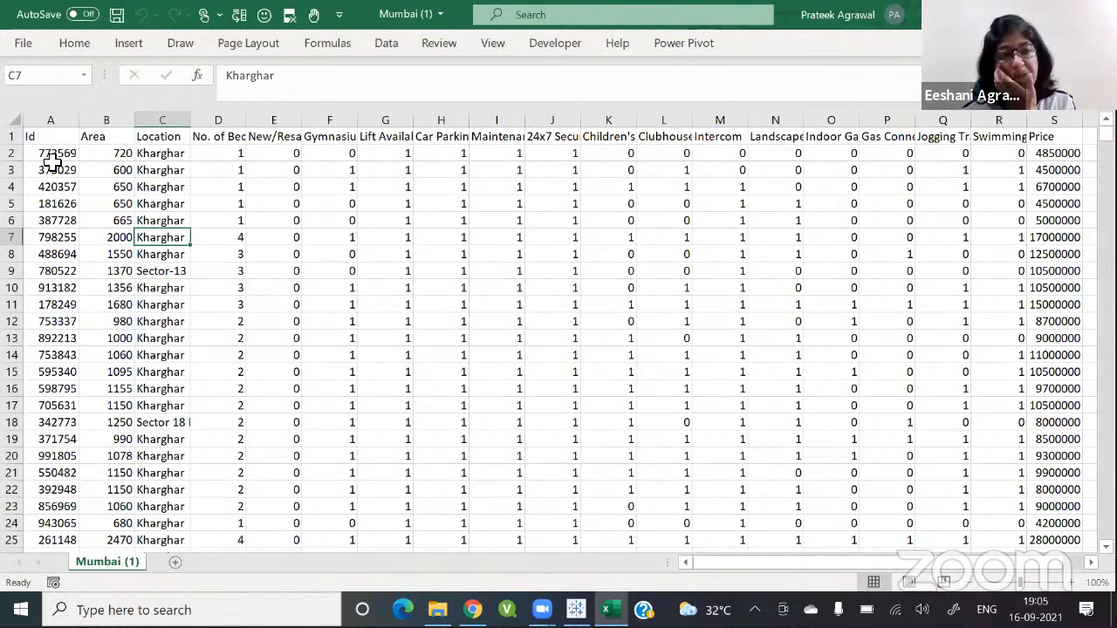
pyautogui.press('Right')
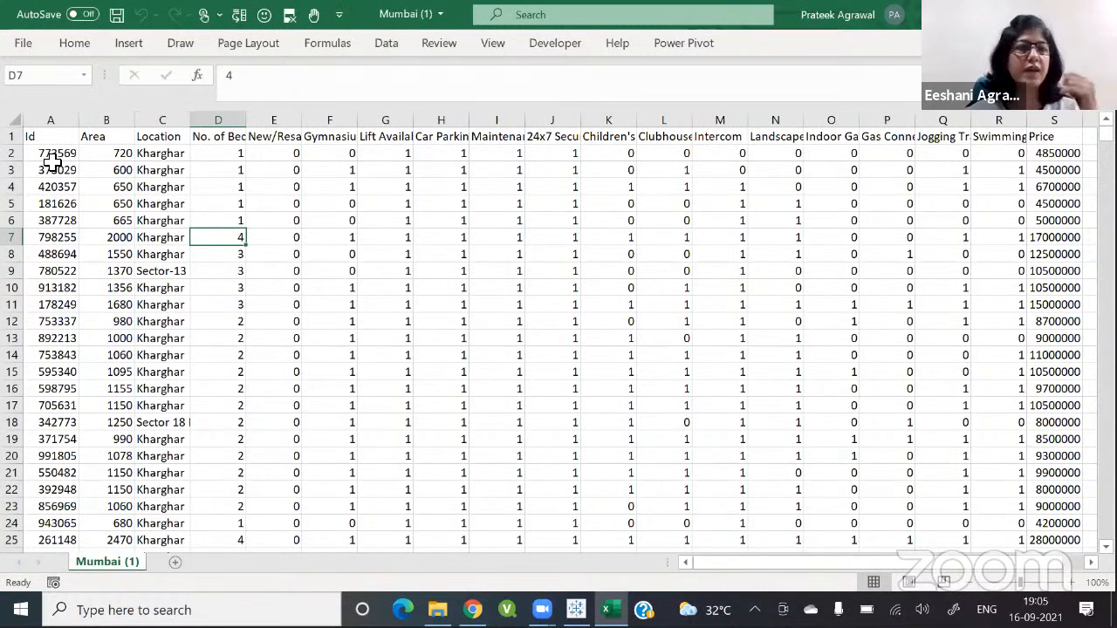
pyautogui.press('Up')
pyautogui.press('Up')
pyautogui.press('Up')
pyautogui.press('Up')
pyautogui.press('Up')
pyautogui.press('Up')
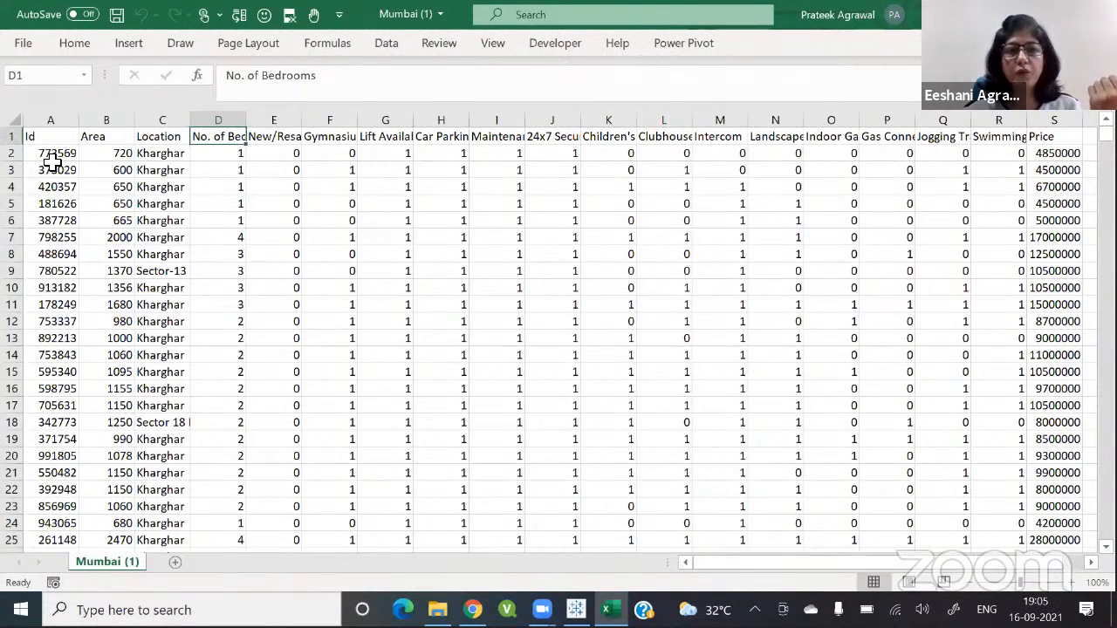
pyautogui.press('Right')
pyautogui.press('Down')
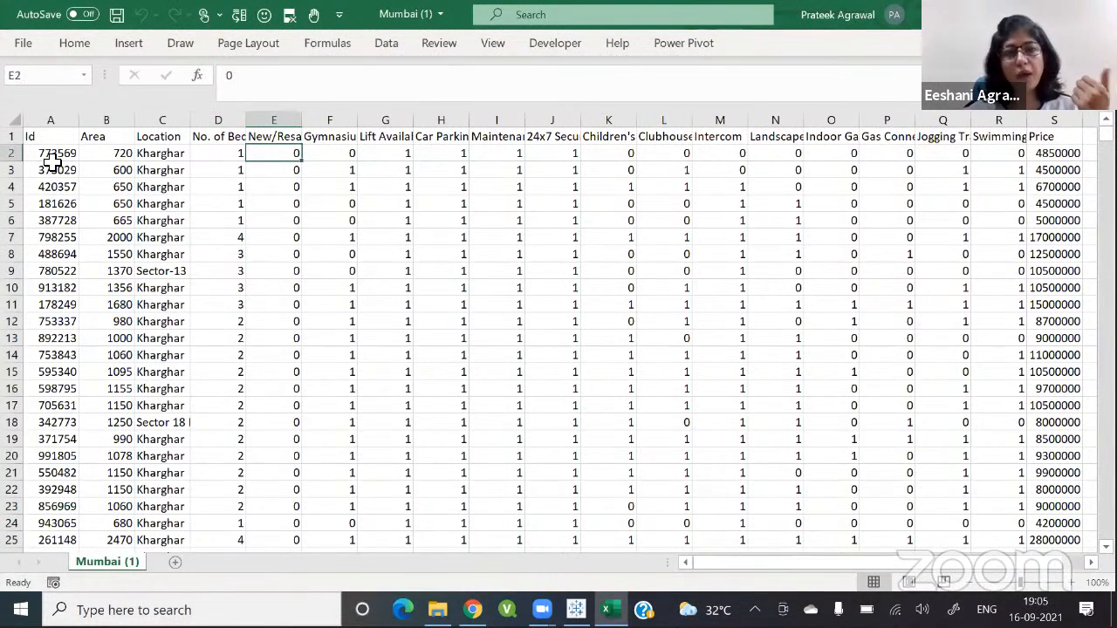
pyautogui.press('Up')
pyautogui.press('Right')
pyautogui.press('Right')
pyautogui.press('Right')
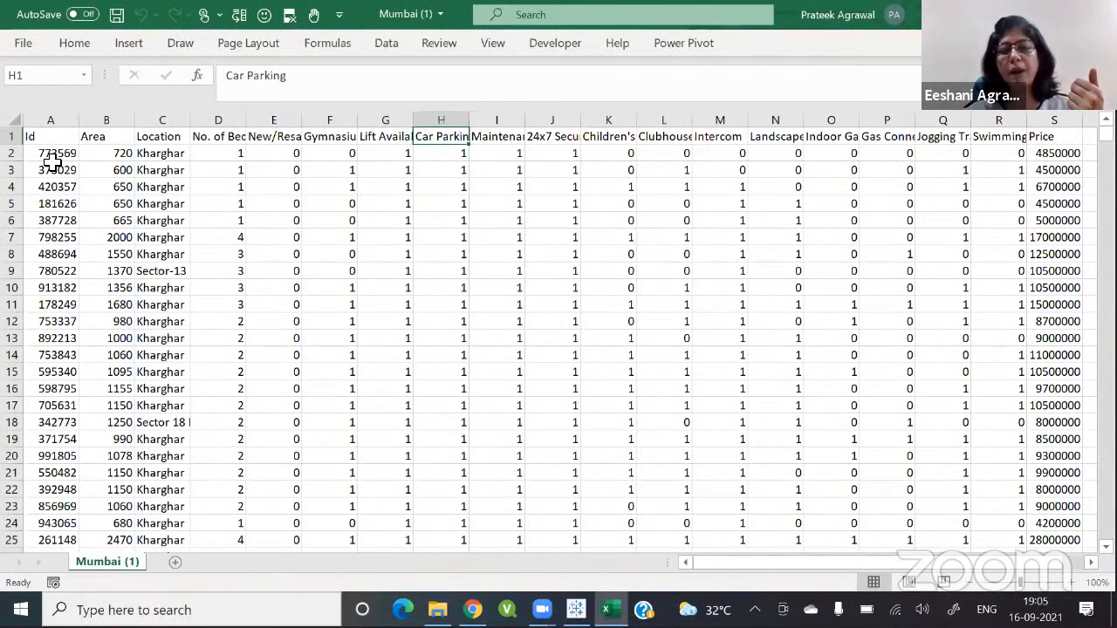
pyautogui.press('Right')
pyautogui.press('Right')
pyautogui.press('Right')
pyautogui.press('Right')
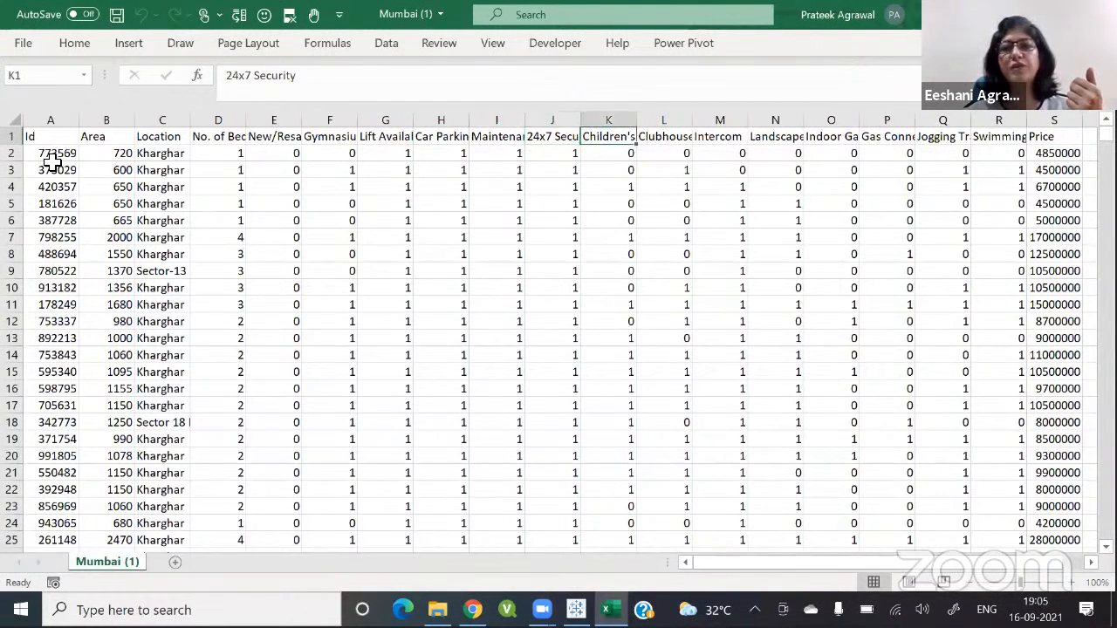
pyautogui.press('Right')
pyautogui.press('Right')
pyautogui.press('Right')
pyautogui.press('Right')
pyautogui.press('Right')
pyautogui.press('Right')
pyautogui.press('Right')
pyautogui.press('Right')
pyautogui.press('Right')
pyautogui.press('Right')
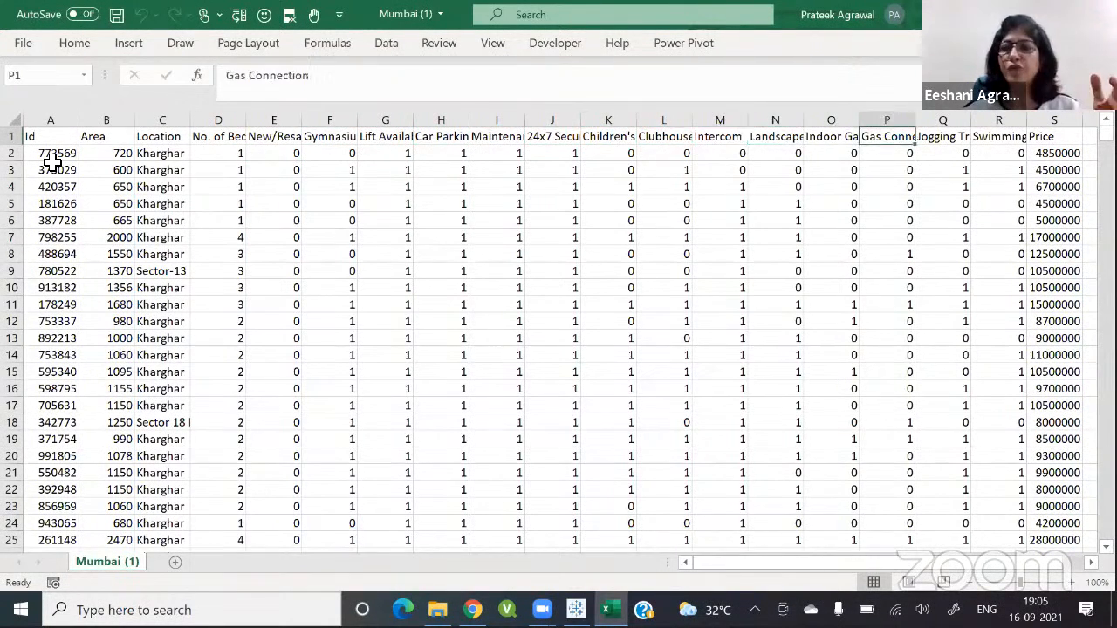
pyautogui.press('Left')
pyautogui.press('Left')
pyautogui.press('Left')
pyautogui.press('Left')
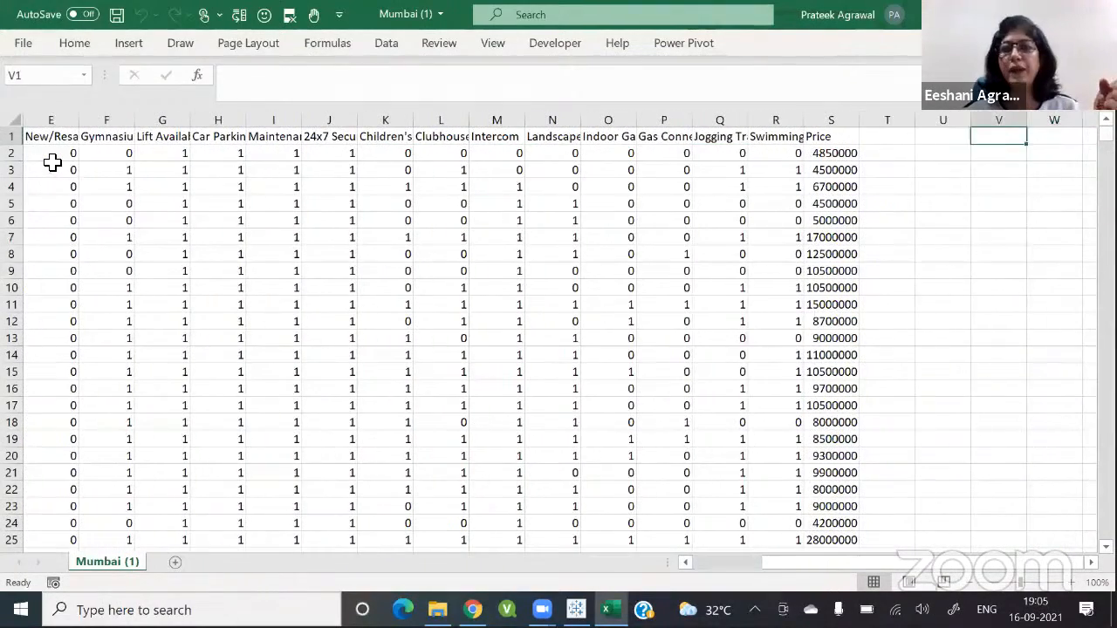
pyautogui.press('Left')
pyautogui.press('Left')
pyautogui.press('Left')
pyautogui.press('Left')
pyautogui.press('Left')
pyautogui.press('Left')
pyautogui.press('Left')
pyautogui.press('Left')
pyautogui.press('Left')
pyautogui.press('Left')
pyautogui.press('Left')
pyautogui.press('Left')
pyautogui.press('Left')
pyautogui.press('Left')
pyautogui.press('Left')
pyautogui.press('Left')
pyautogui.press('Left')
pyautogui.press('Left')
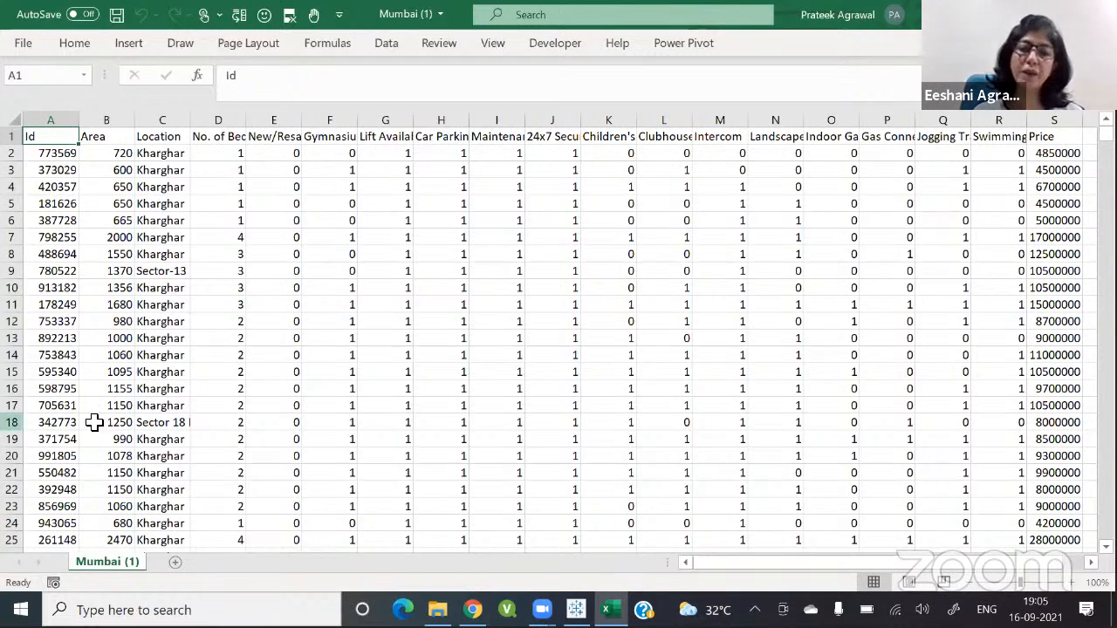
pyautogui.click(546, 513)
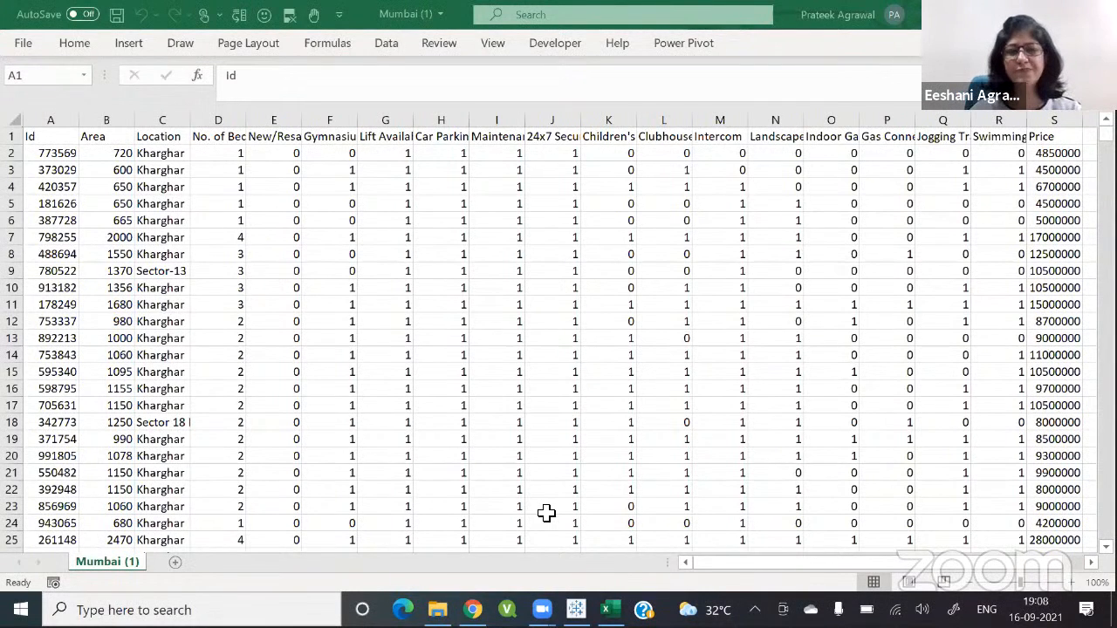
# Step: Return to the dashboard and filter Location to Andheri West
pyautogui.hotkey('alt', 'Tab')
pyautogui.hotkey('alt', 'Tab')
pyautogui.hotkey('alt', 'Tab')
pyautogui.hotkey('alt', 'Tab')
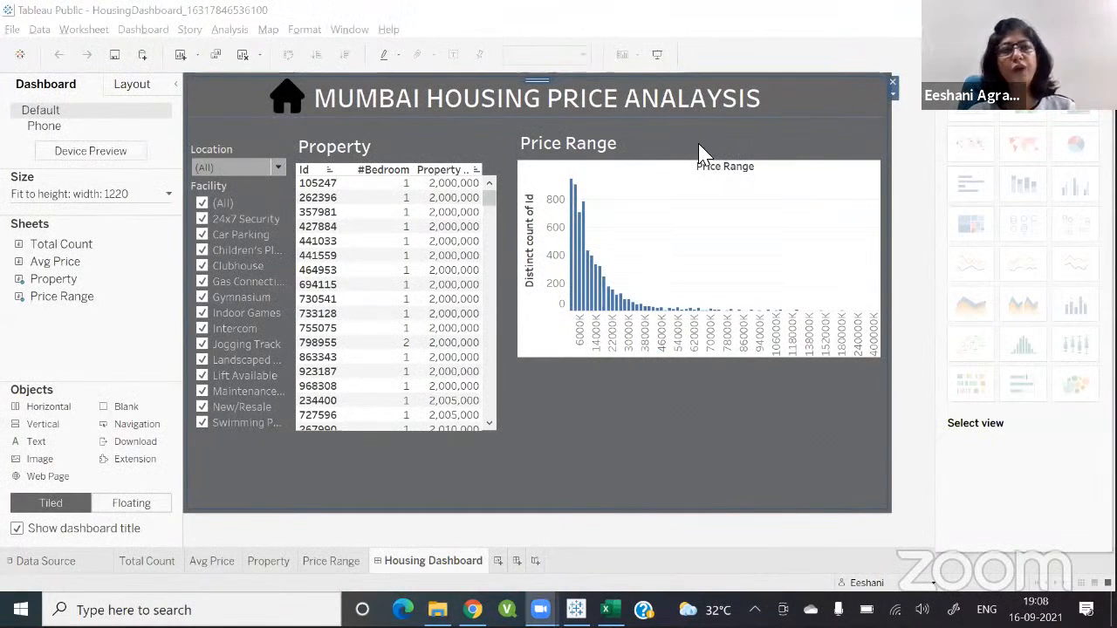
pyautogui.click(279, 171)
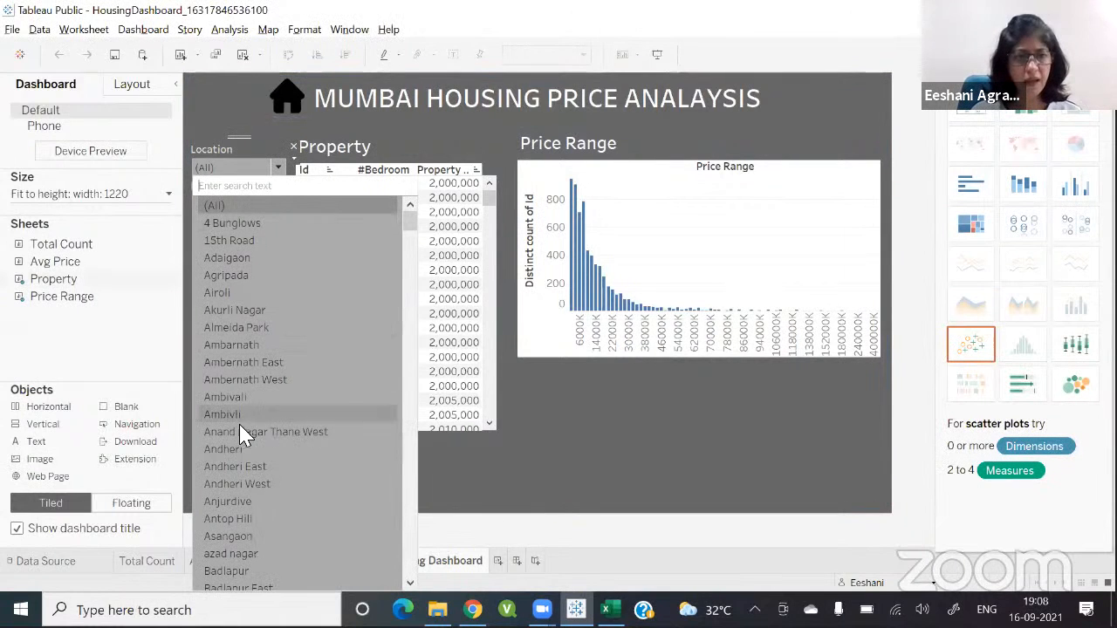
pyautogui.click(248, 481)
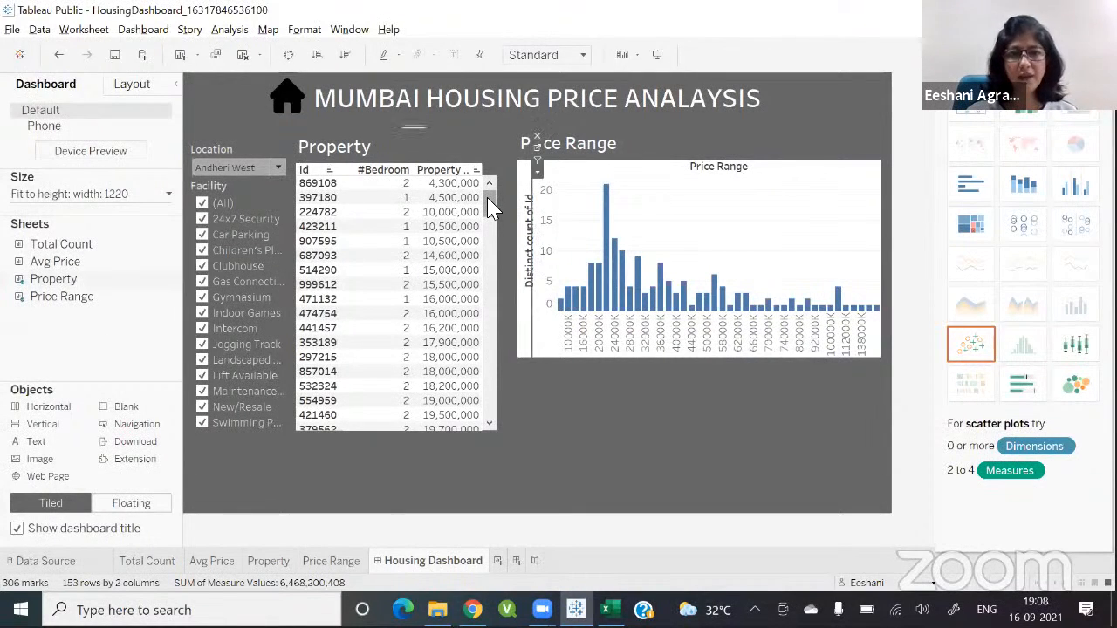
# Step: Filter the Facility list to show only Clubhouse properties
pyautogui.moveTo(491, 201)
pyautogui.mouseDown()
pyautogui.moveTo(491, 419)
pyautogui.moveTo(489, 182)
pyautogui.mouseUp()
pyautogui.moveTo(450, 184)
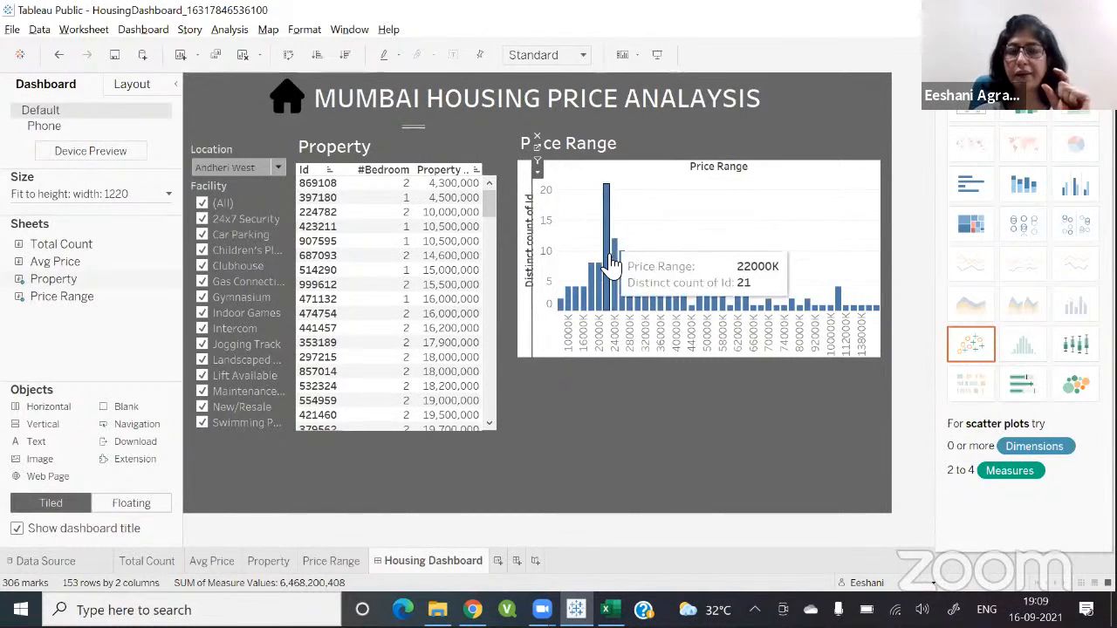
pyautogui.click(201, 204)
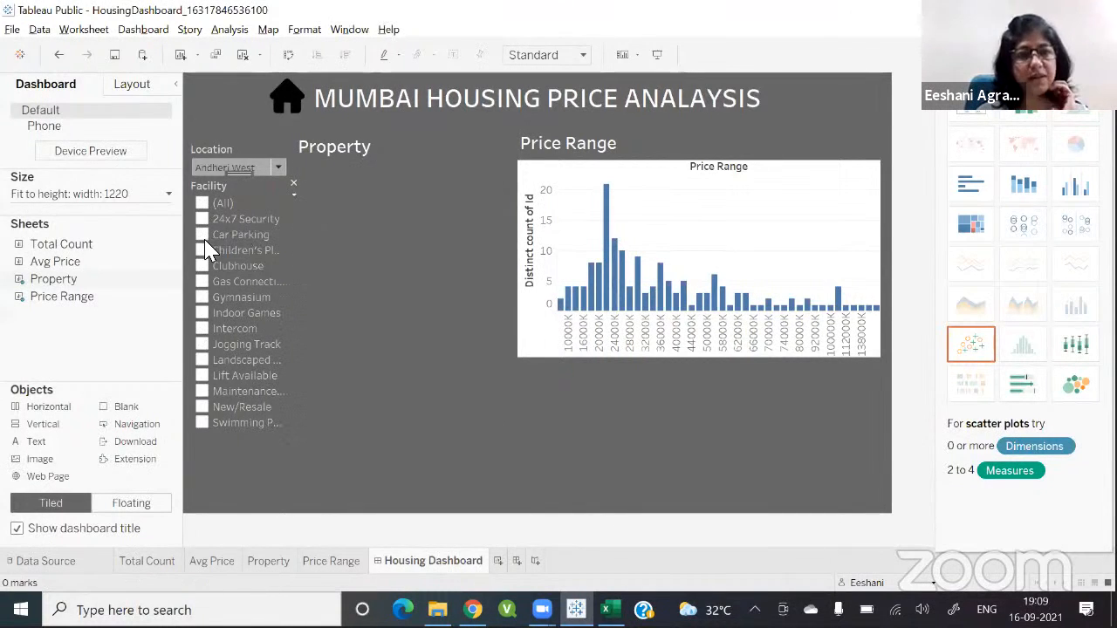
pyautogui.click(202, 266)
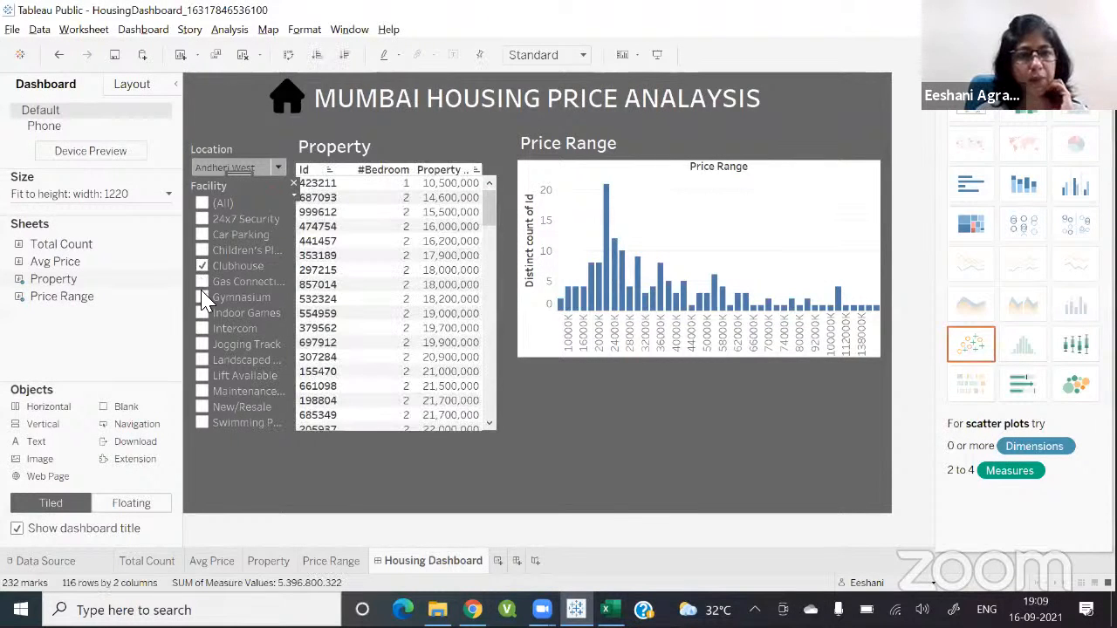
# Step: Add Gymnasium and Swimming Pool to the ticked Facility filter options
pyautogui.click(202, 298)
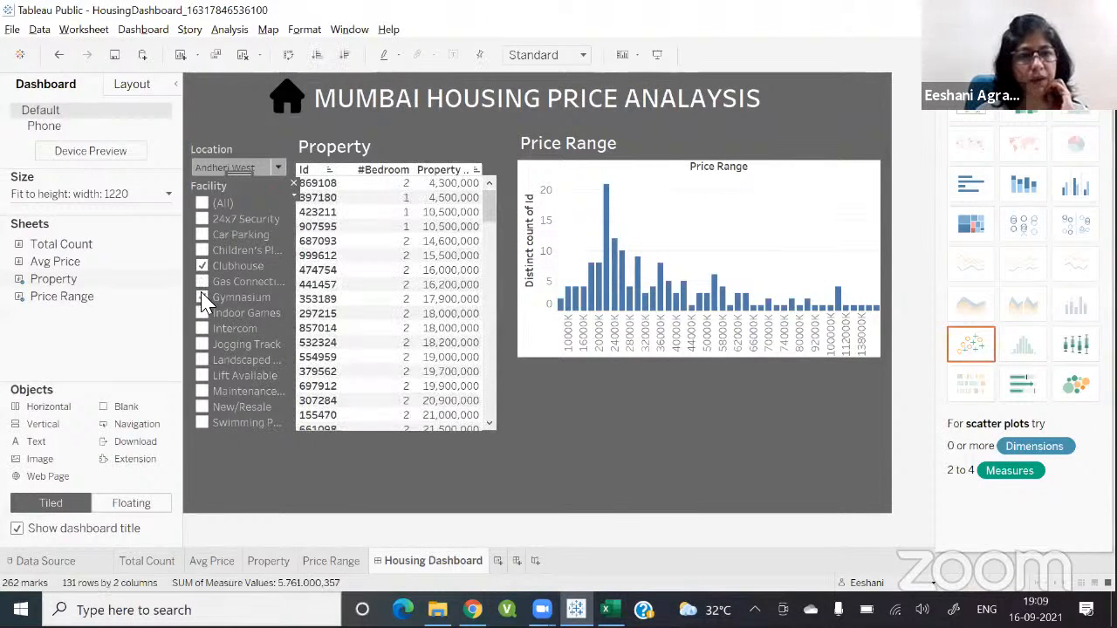
pyautogui.click(202, 424)
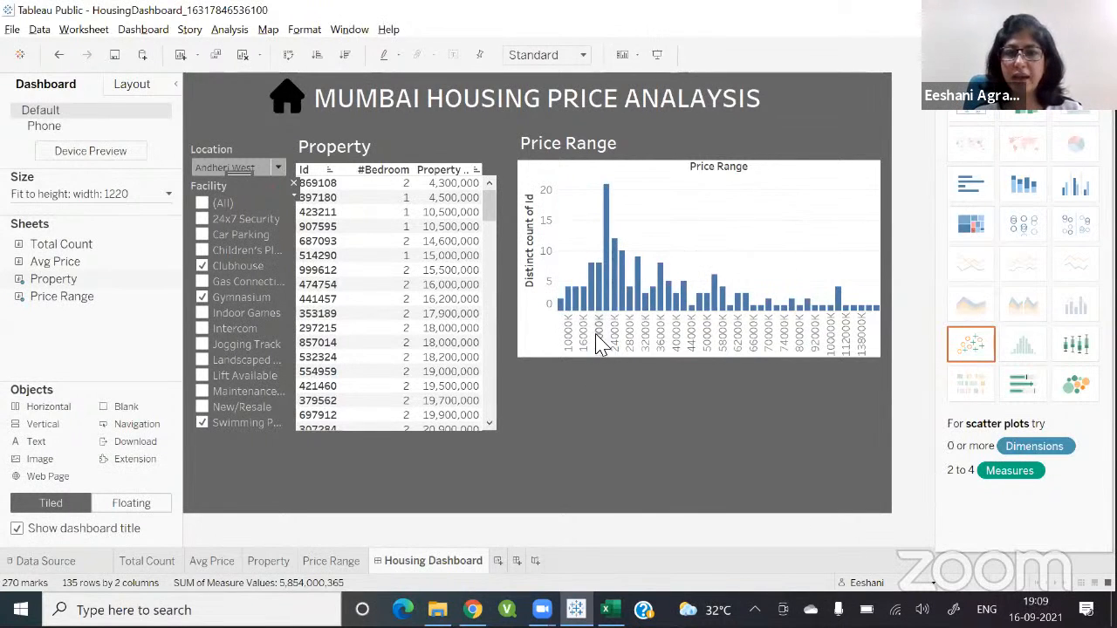
# Step: Select the 16000K bar in the Price Range chart to filter the Property list, then clear the selection
pyautogui.moveTo(583, 307)
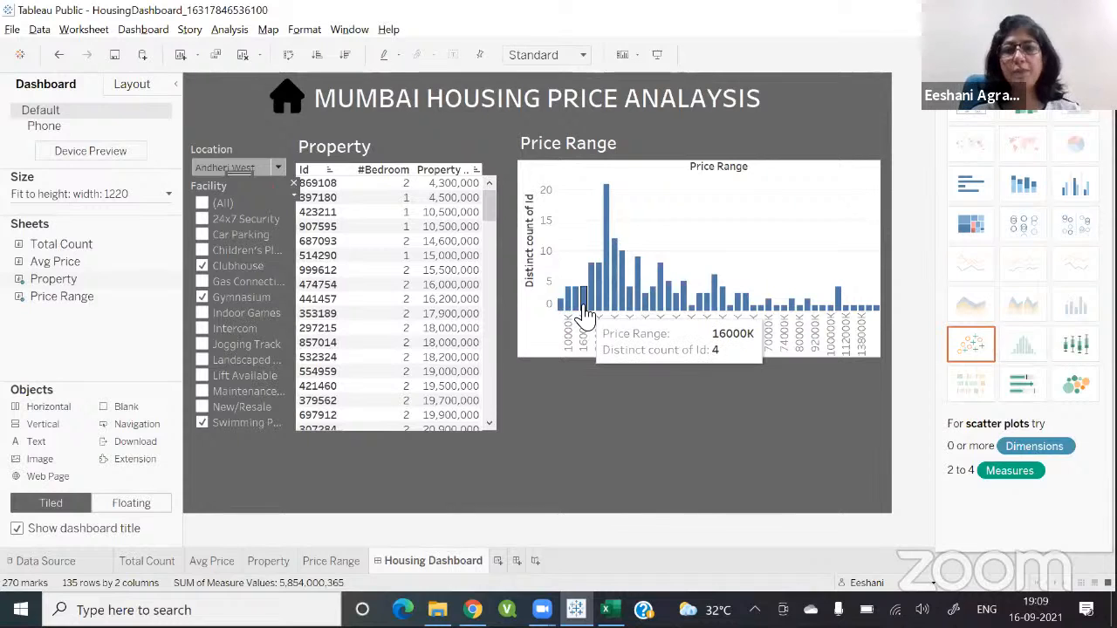
pyautogui.click(585, 310)
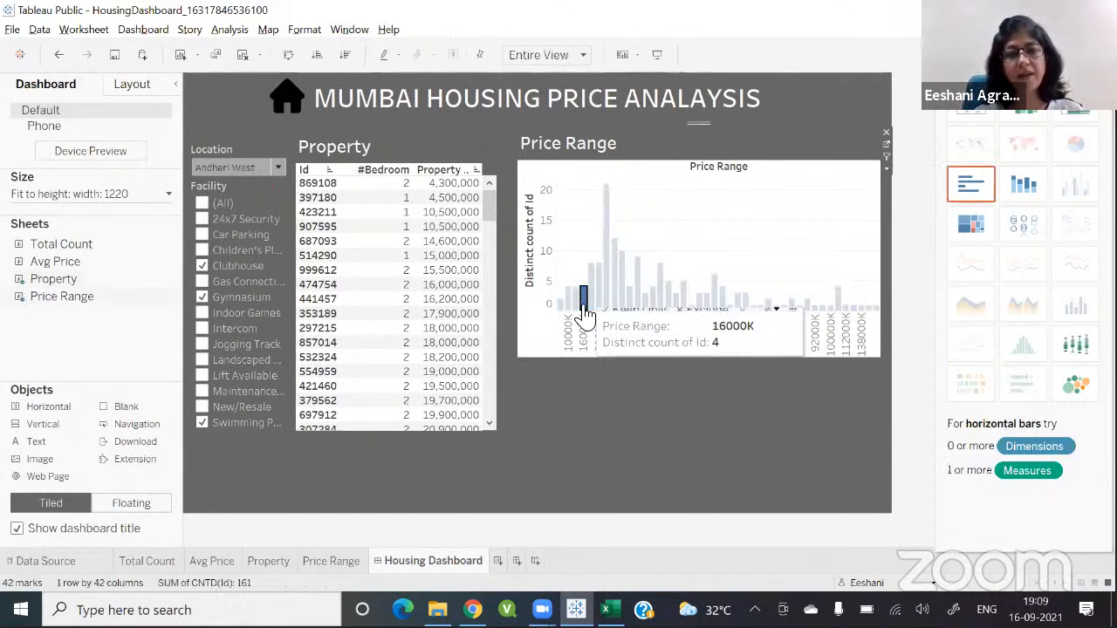
pyautogui.click(709, 225)
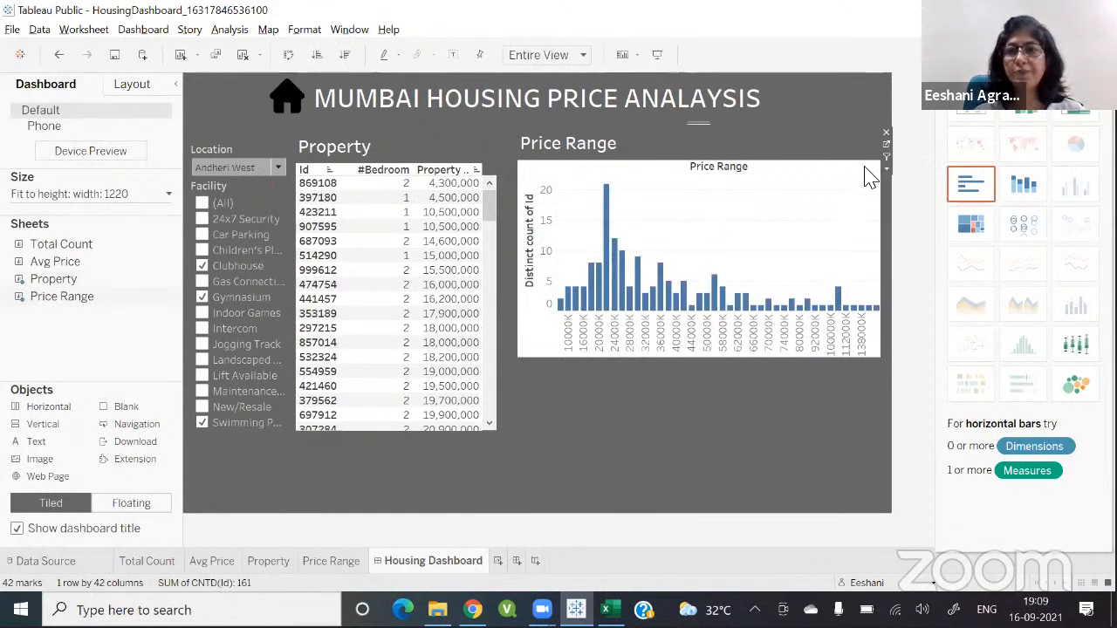
pyautogui.click(578, 313)
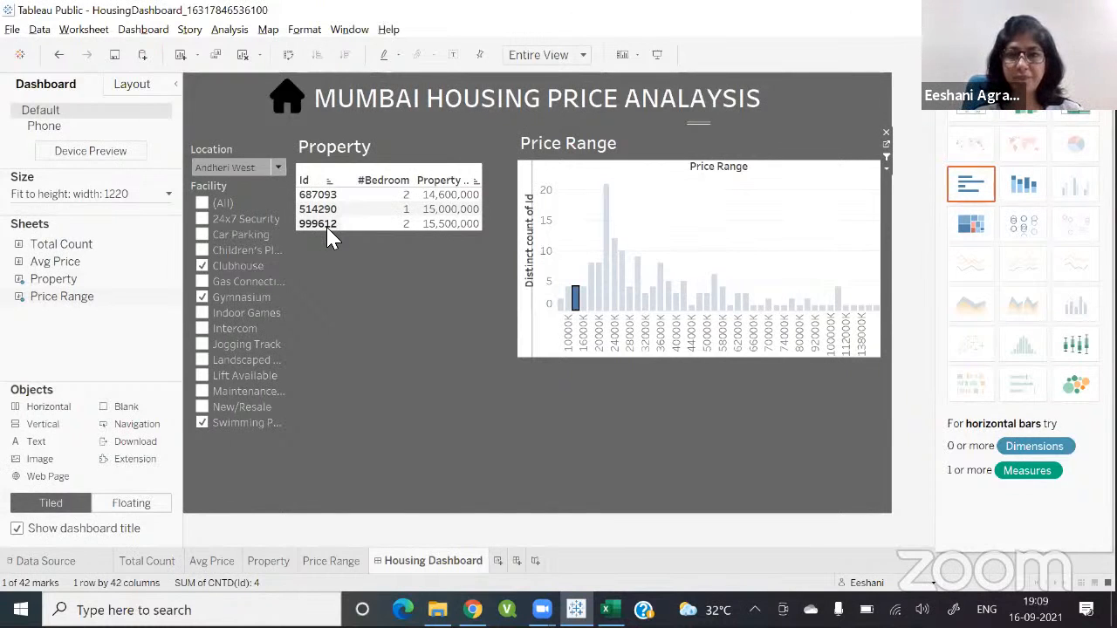
pyautogui.click(703, 210)
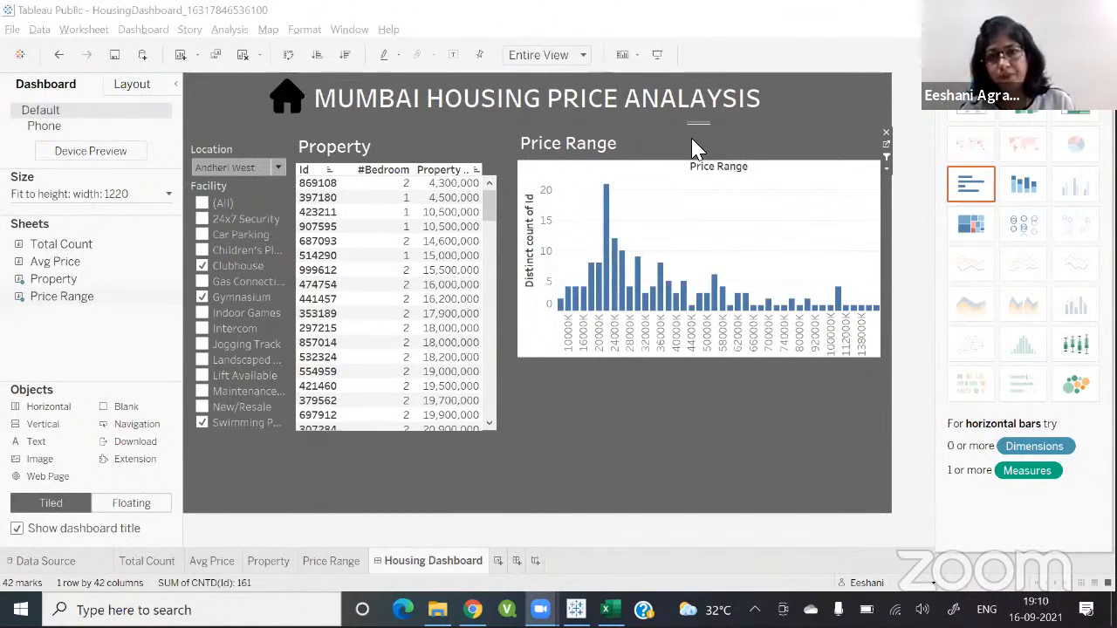
# Step: Correct the dashboard title's spelling to MUMBAI HOUSING PRICE ANALYSIS and apply it
pyautogui.doubleClick(691, 103)
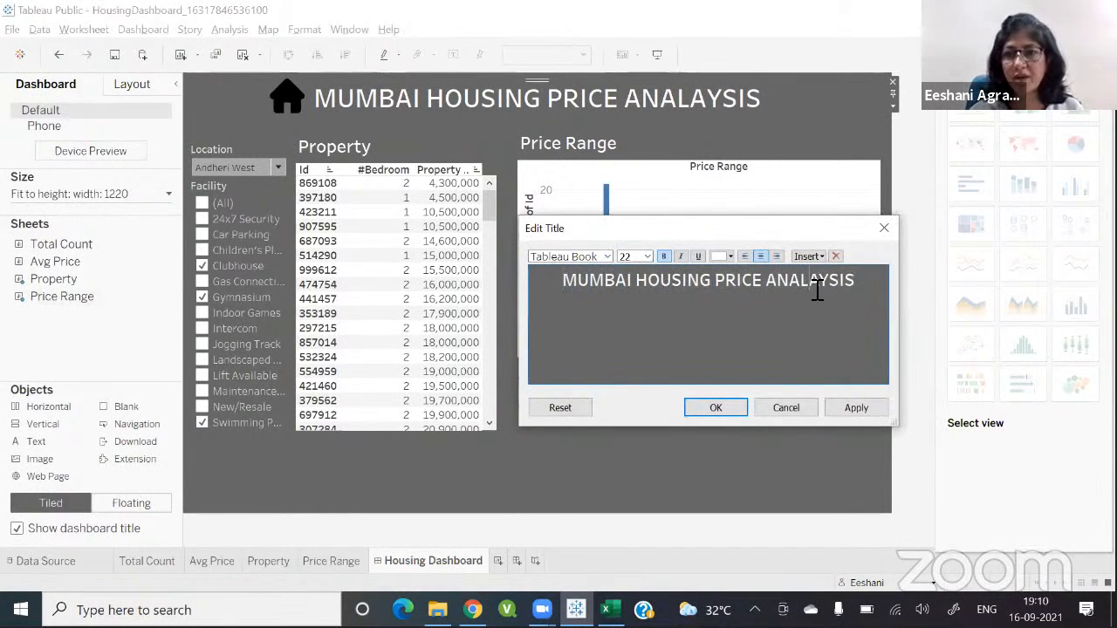
pyautogui.press('BackSpace')
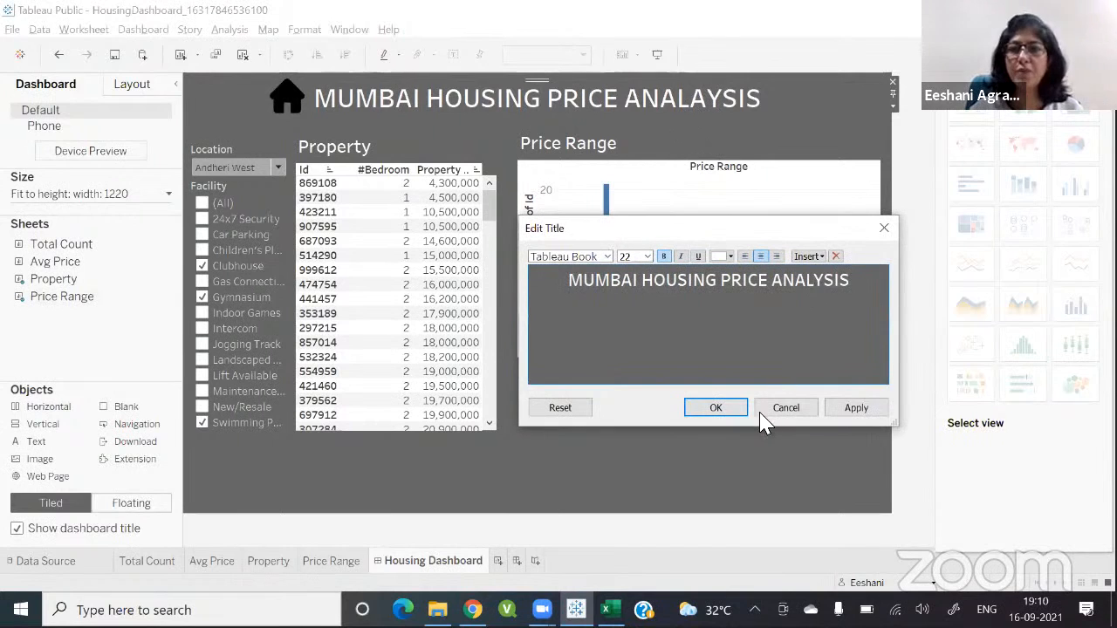
pyautogui.click(854, 410)
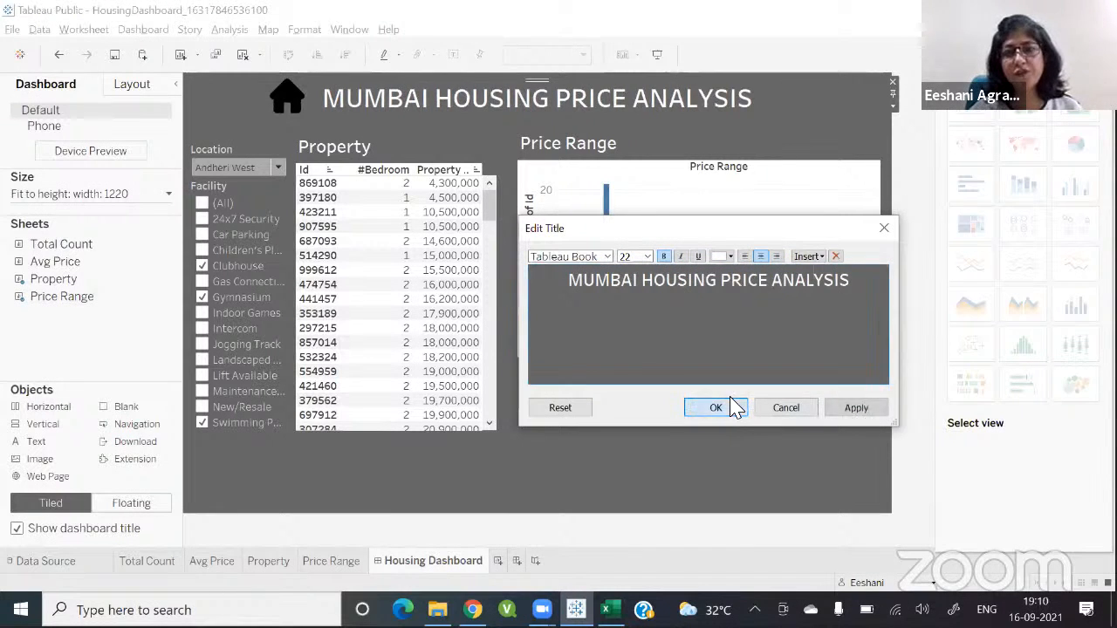
pyautogui.click(720, 407)
pyautogui.click(598, 421)
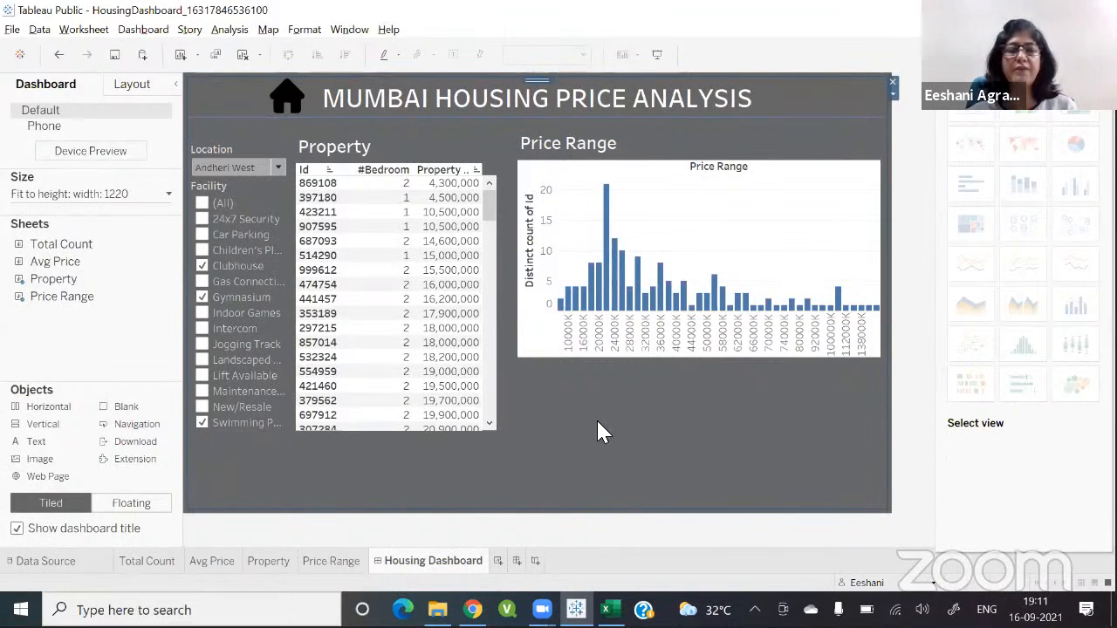
# Step: Create a new workbook and maximize its window
pyautogui.click(13, 33)
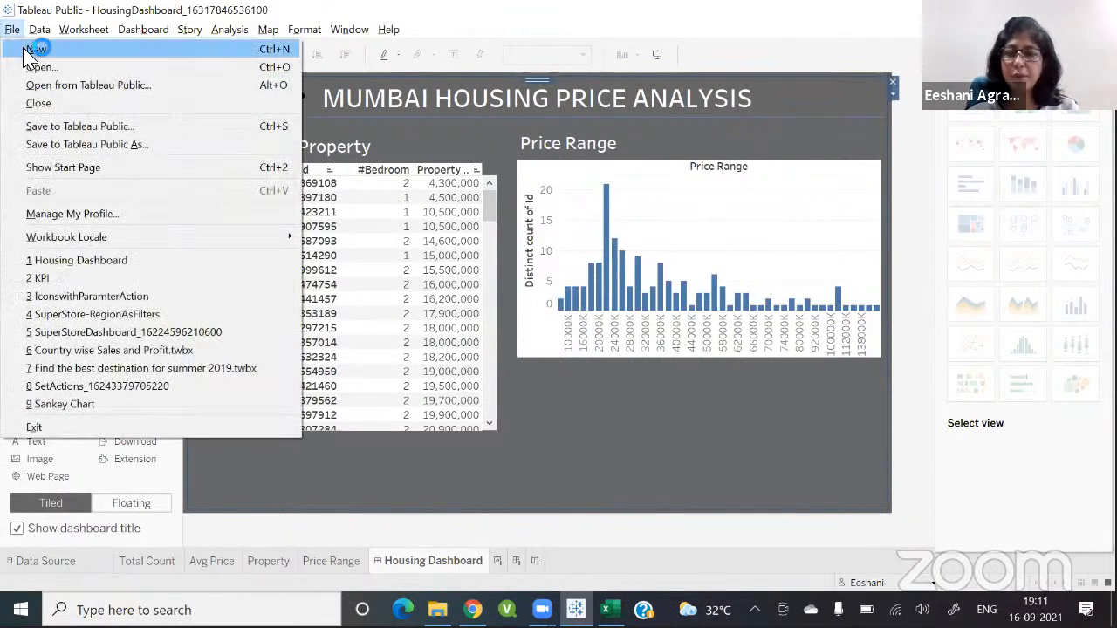
pyautogui.click(26, 50)
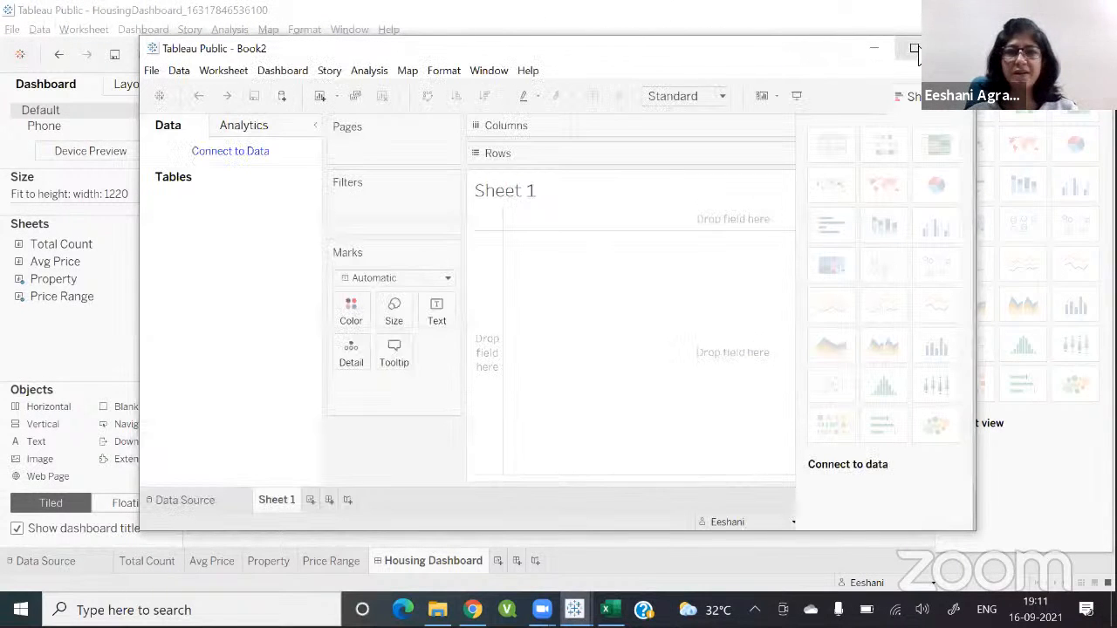
pyautogui.click(914, 48)
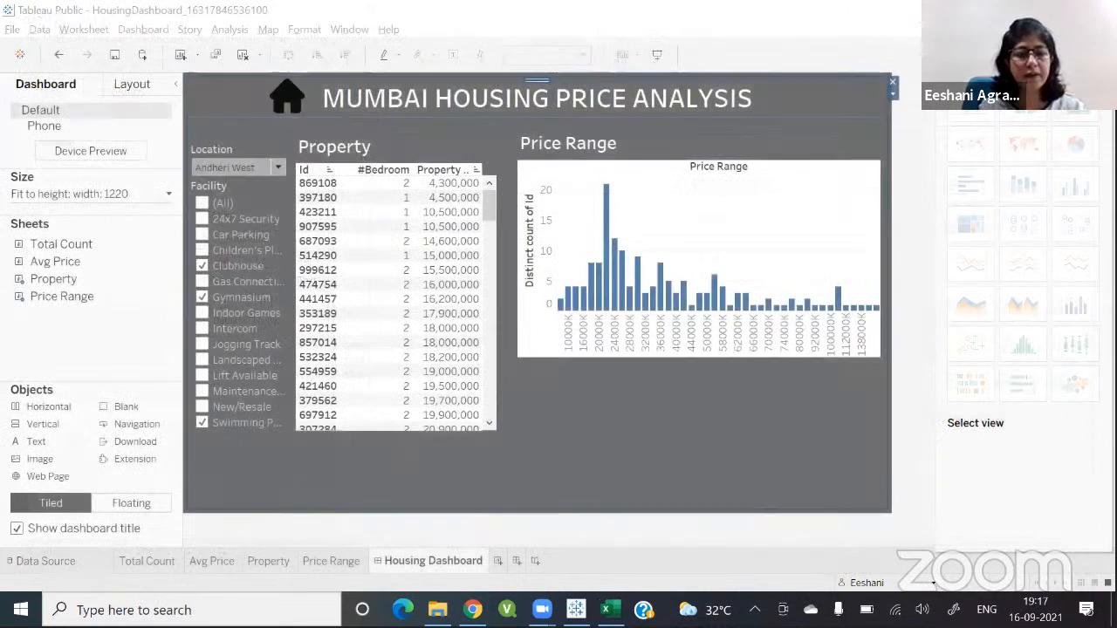
# Step: Launch Tableau Public 2021.1 from the Windows search
pyautogui.click(131, 610)
pyautogui.write('tab')
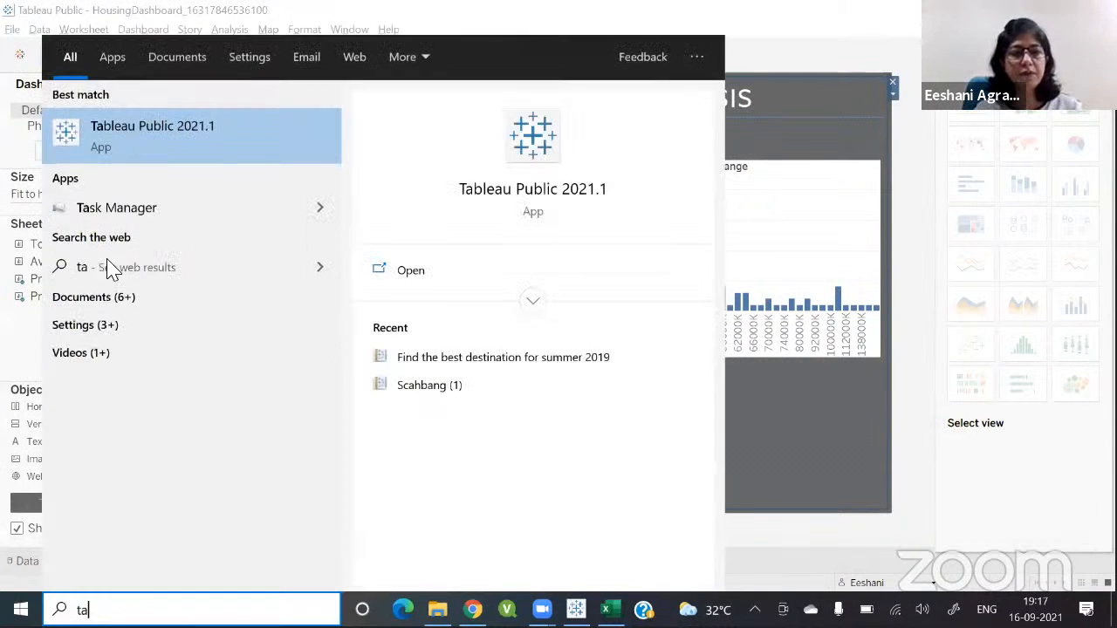
pyautogui.click(120, 137)
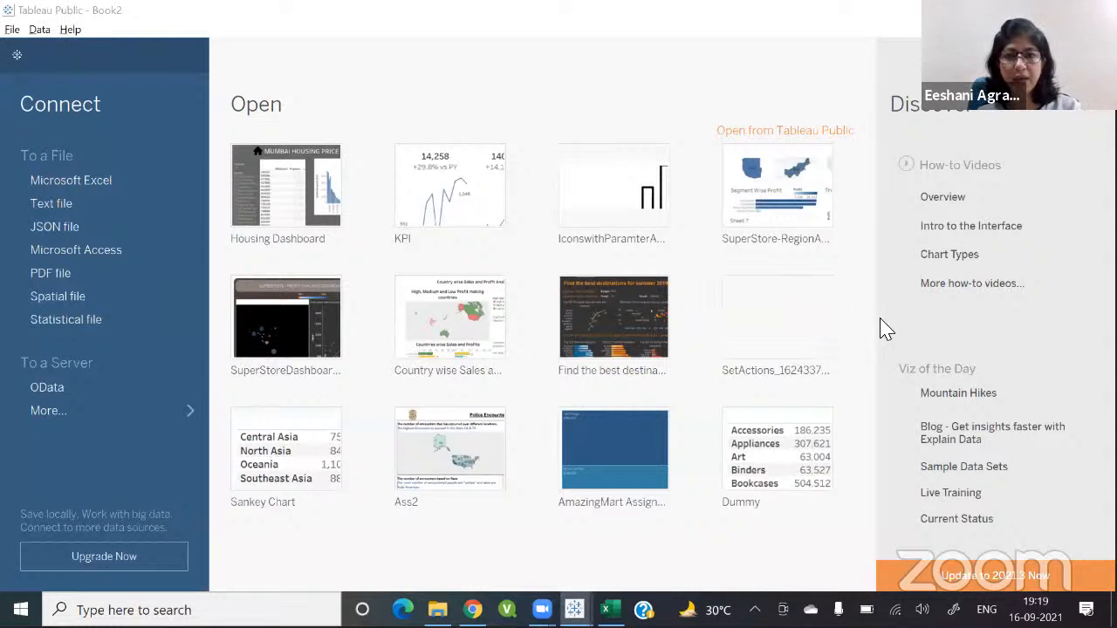
# Step: Switch briefly to the Mumbai (1) spreadsheet and back to the new Tableau workbook
pyautogui.hotkey('alt', 'Tab')
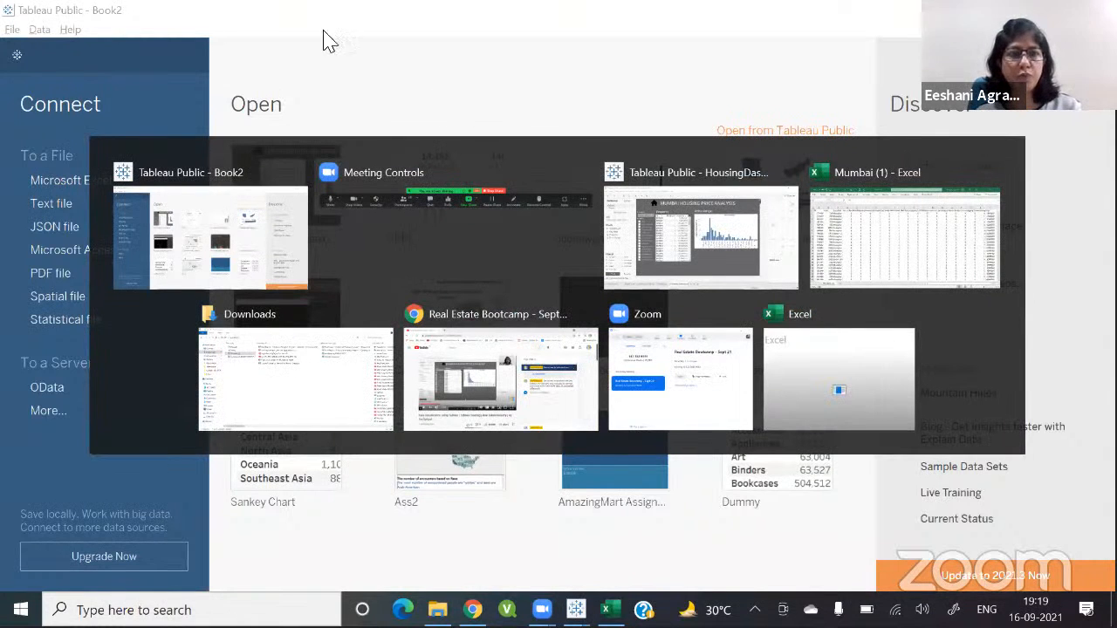
pyautogui.hotkey('alt', 'Tab')
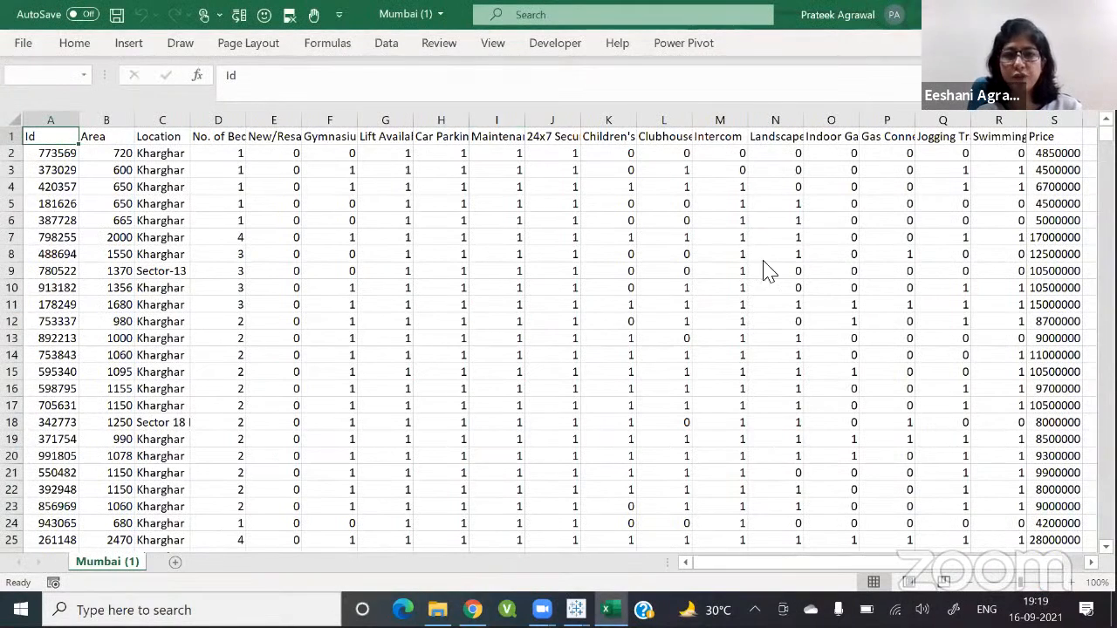
pyautogui.hotkey('alt', 'Tab')
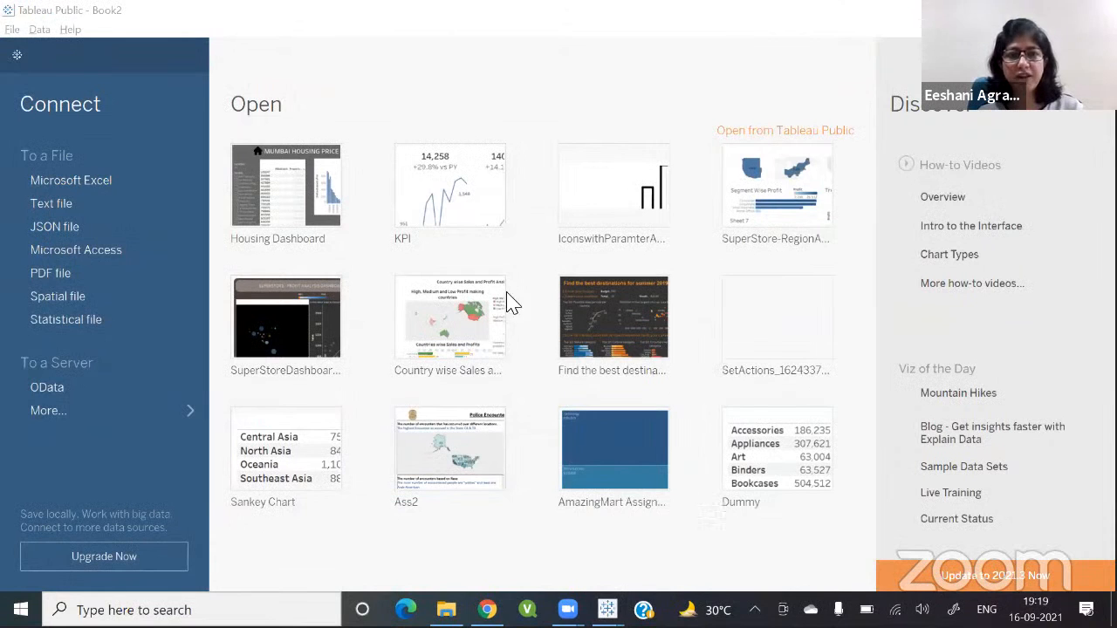
# Step: Open the file dialog and browse its list of locations, settling on Libraries
pyautogui.click(513, 256)
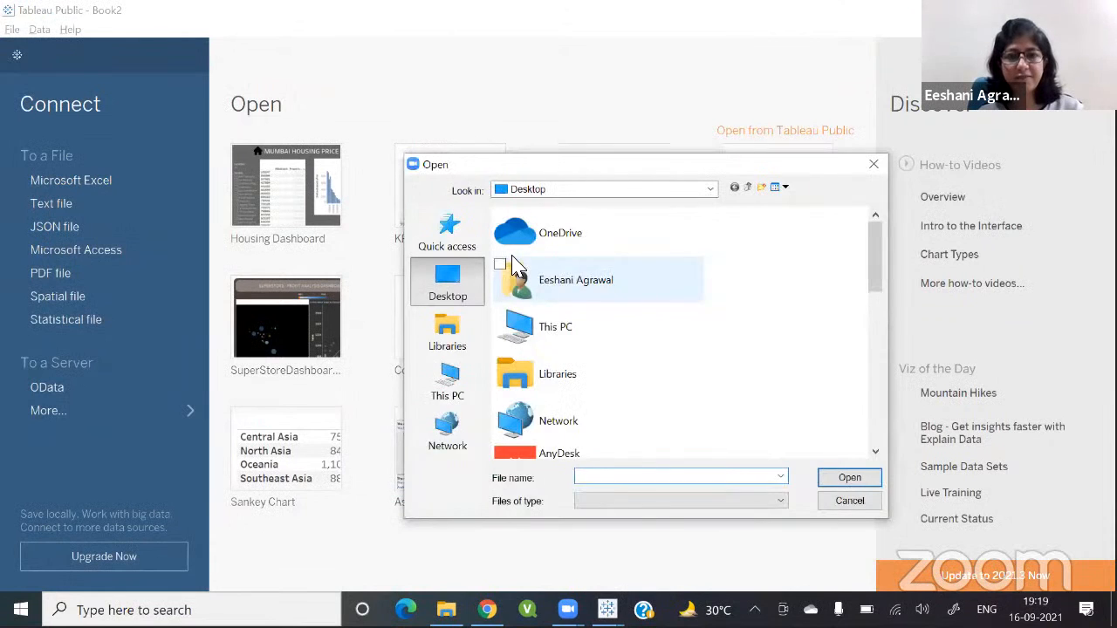
pyautogui.click(448, 382)
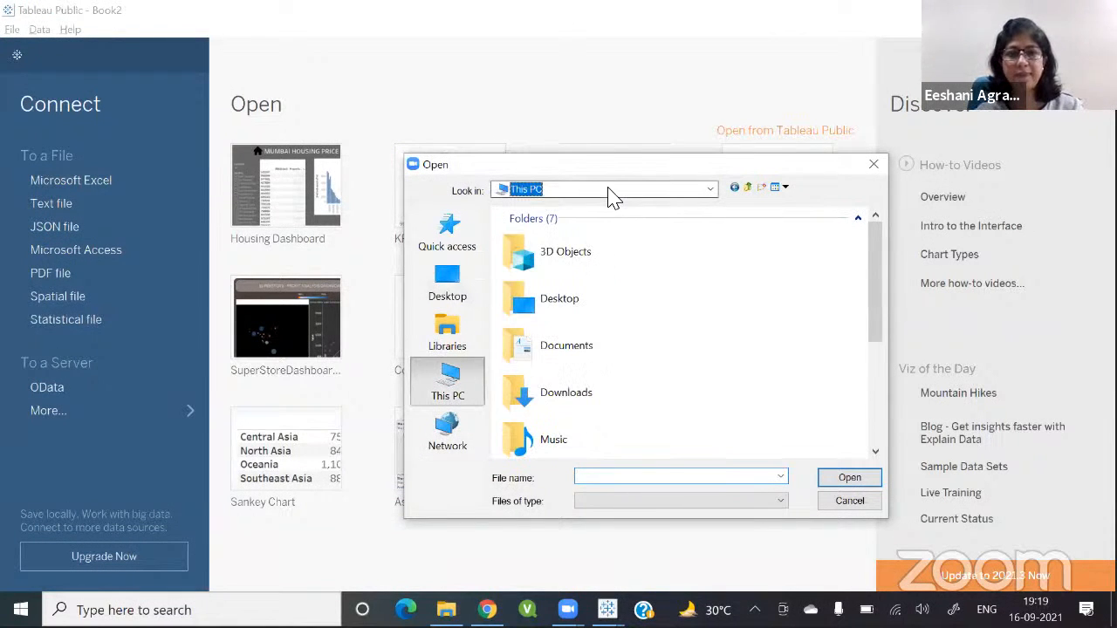
pyautogui.click(611, 190)
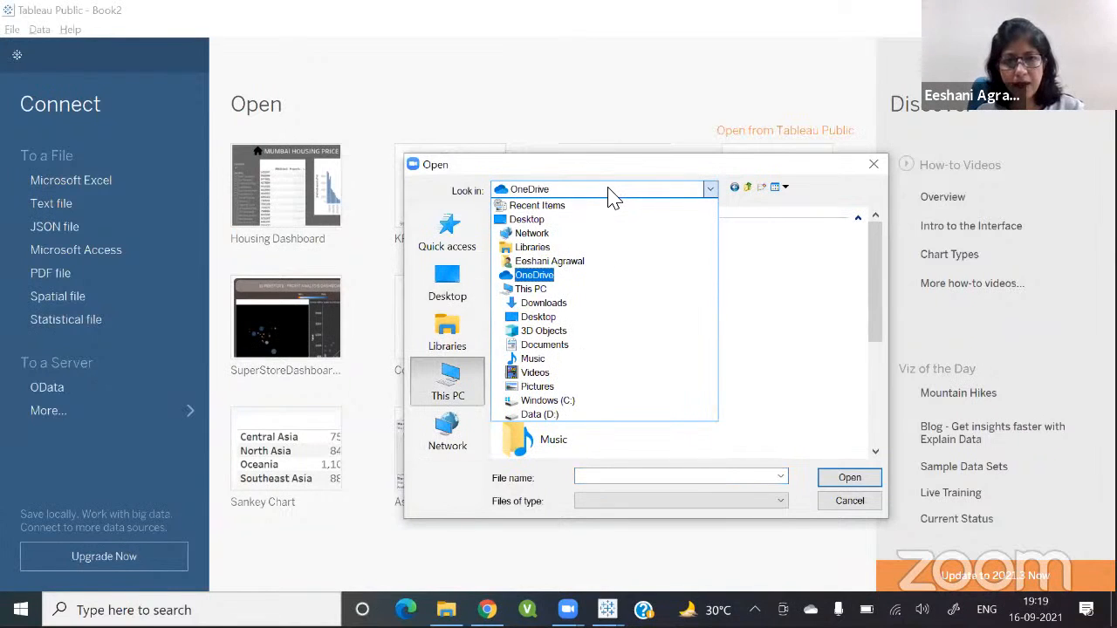
pyautogui.press('Down')
pyautogui.press('Down')
pyautogui.press('Up')
pyautogui.press('Up')
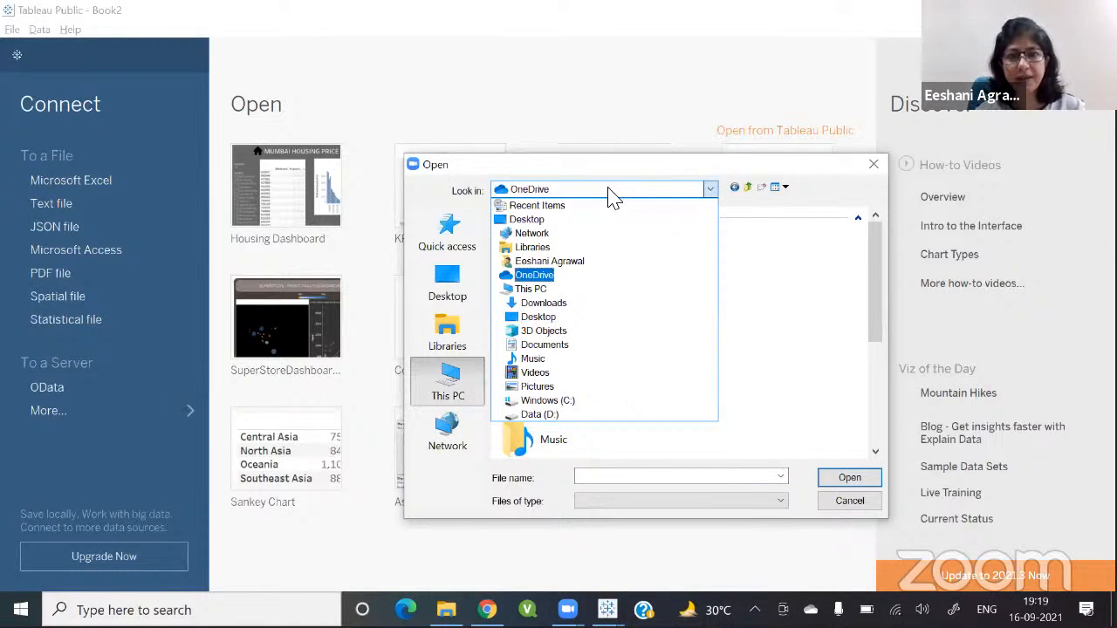
pyautogui.press('Down')
pyautogui.press('Down')
pyautogui.press('Down')
pyautogui.press('Down')
pyautogui.press('Down')
pyautogui.press('Down')
pyautogui.press('Down')
pyautogui.press('Down')
pyautogui.press('Down')
pyautogui.press('Down')
pyautogui.press('Up')
pyautogui.press('Up')
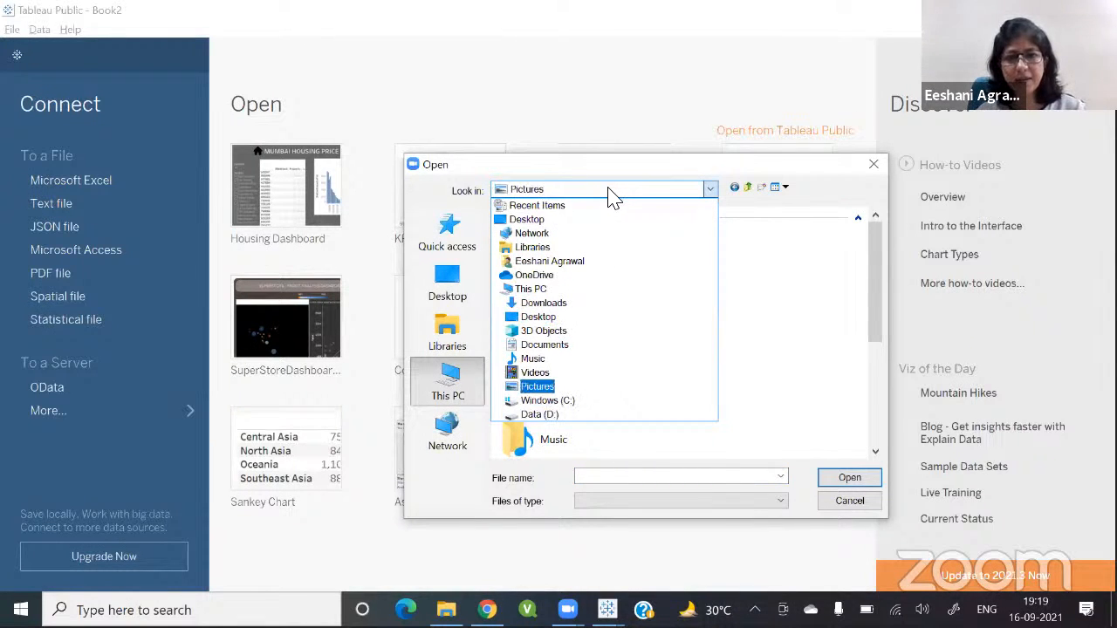
pyautogui.press('Up')
pyautogui.press('Up')
pyautogui.press('Up')
pyautogui.press('Up')
pyautogui.press('Up')
pyautogui.press('Up')
pyautogui.press('Up')
pyautogui.press('Up')
pyautogui.press('Up')
pyautogui.press('Up')
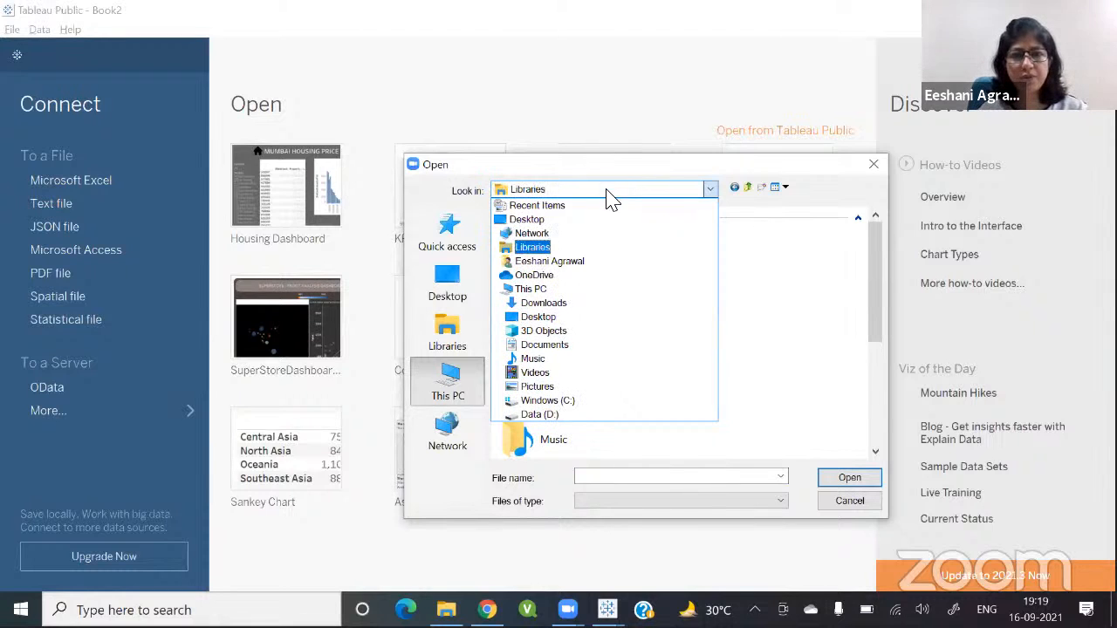
pyautogui.press('Return')
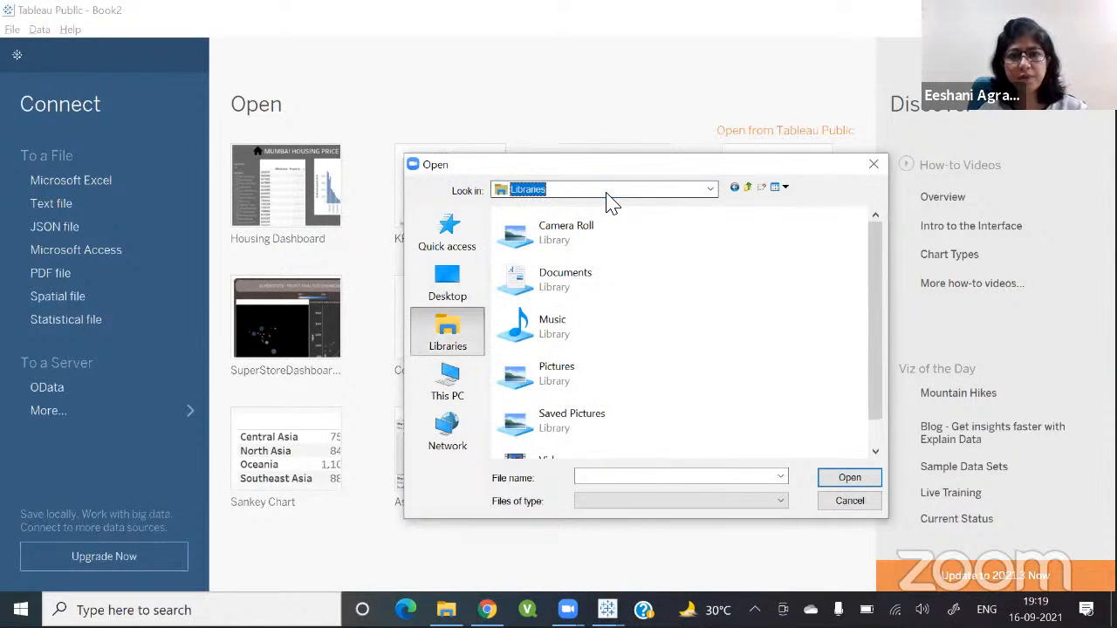
# Step: Switch the Open dialog between the Network, This PC and Libraries locations
pyautogui.click(607, 194)
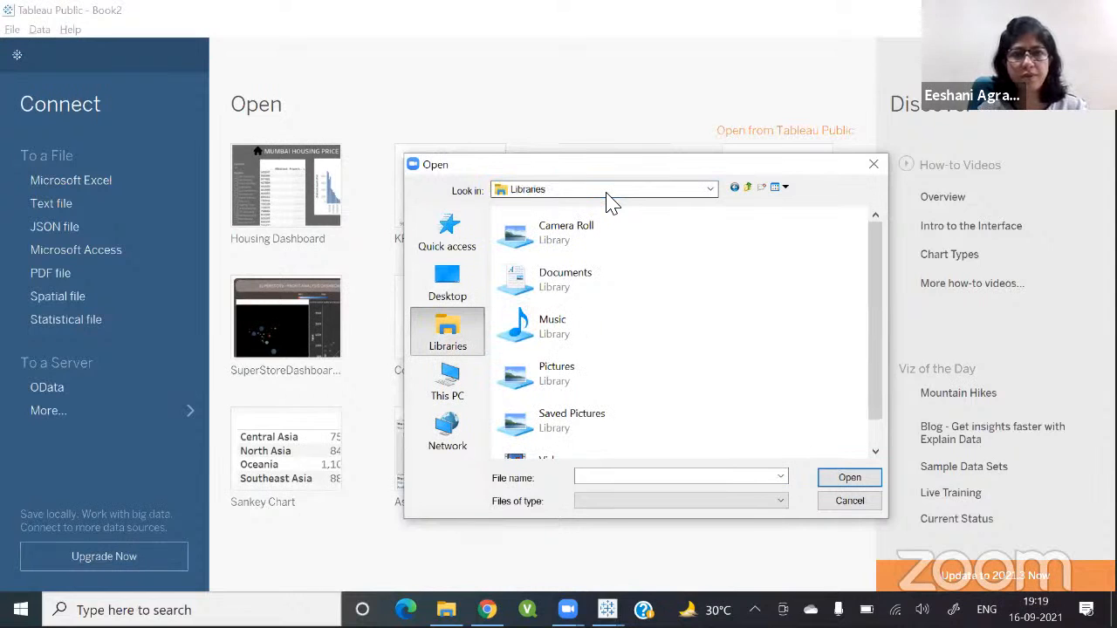
pyautogui.press('o')
pyautogui.press('n')
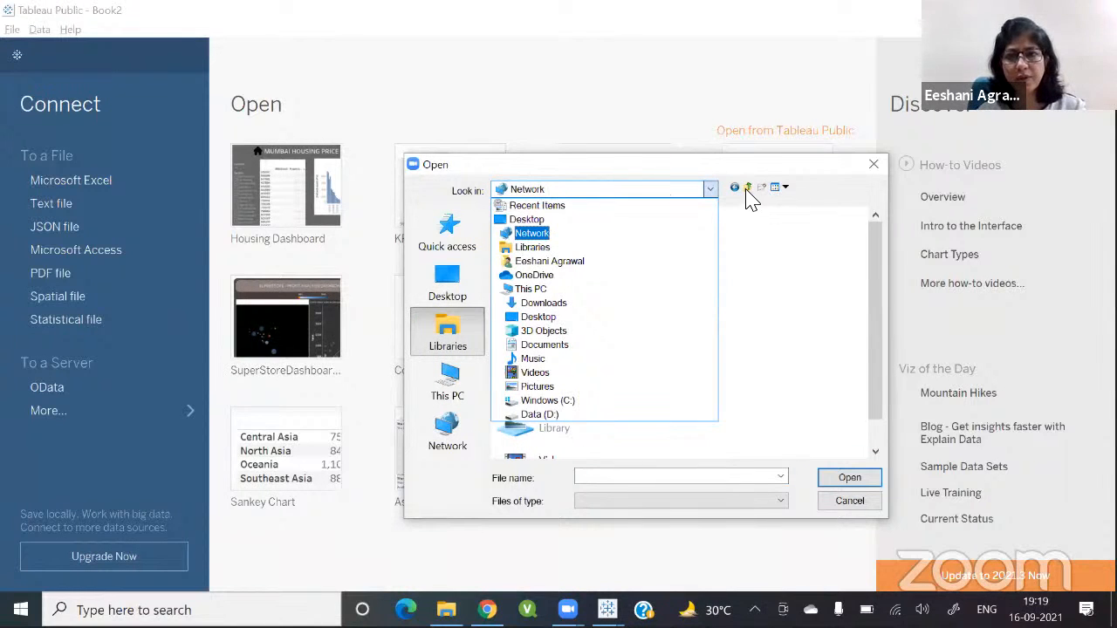
pyautogui.press('Return')
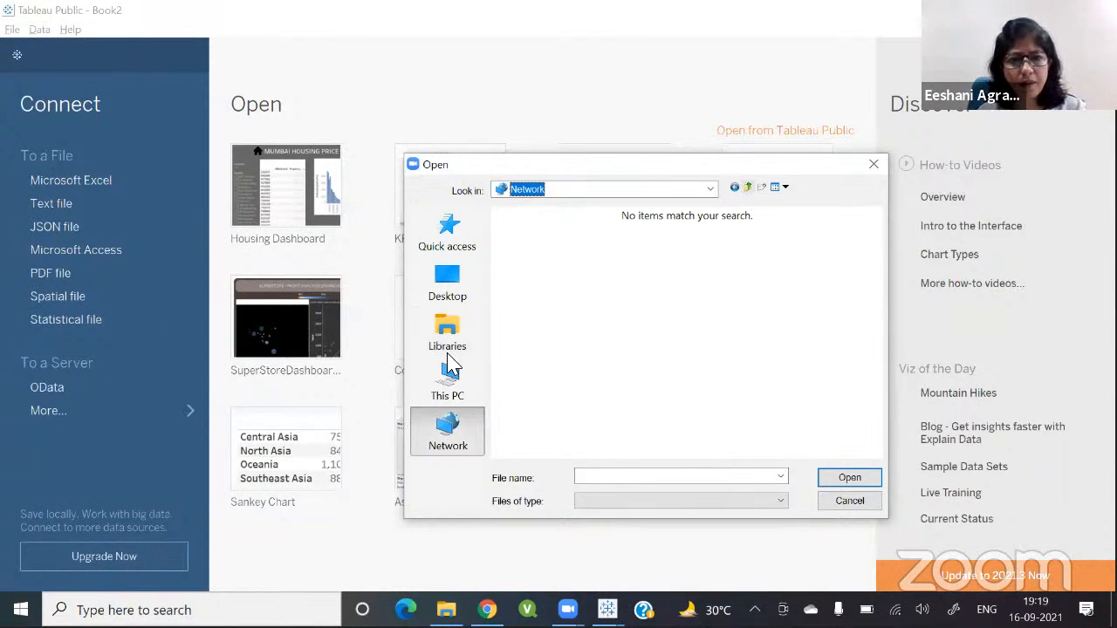
pyautogui.click(448, 384)
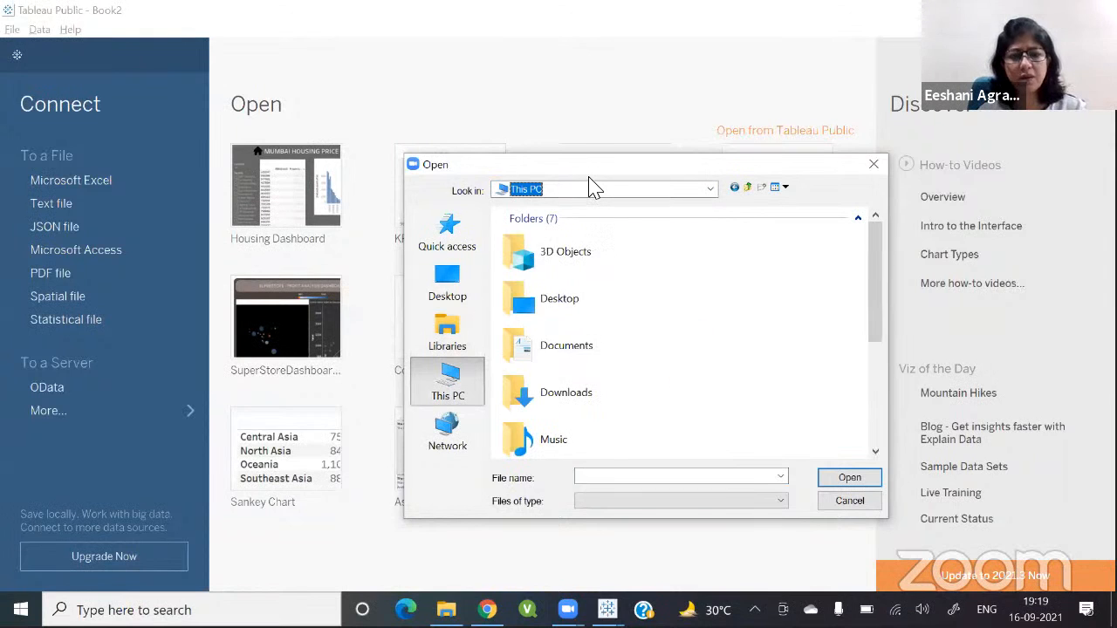
pyautogui.press('o')
pyautogui.press('n')
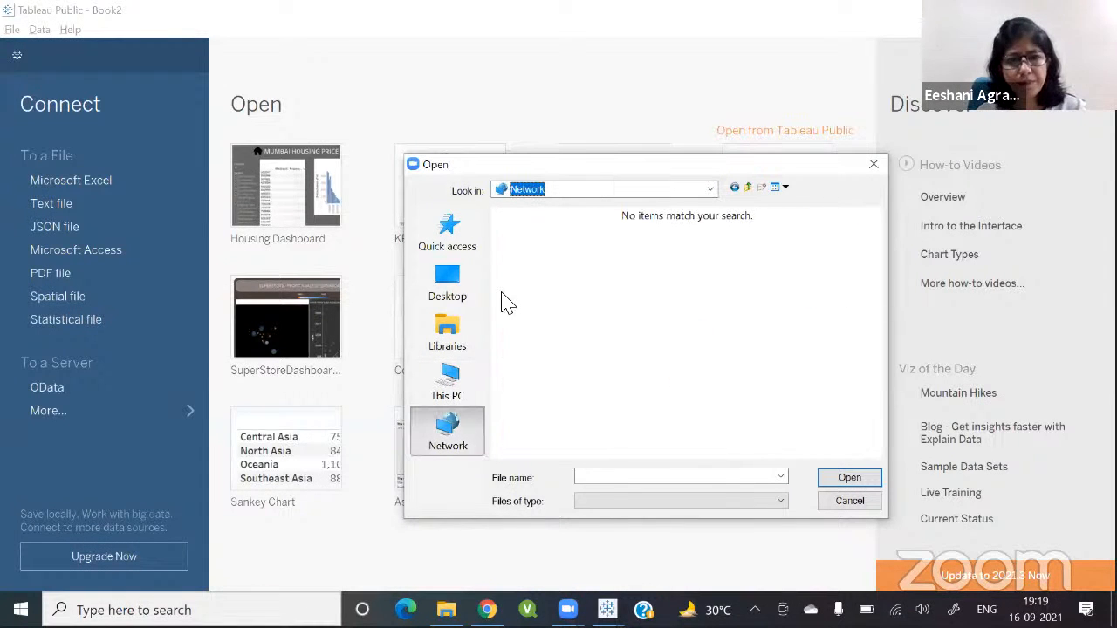
pyautogui.click(446, 330)
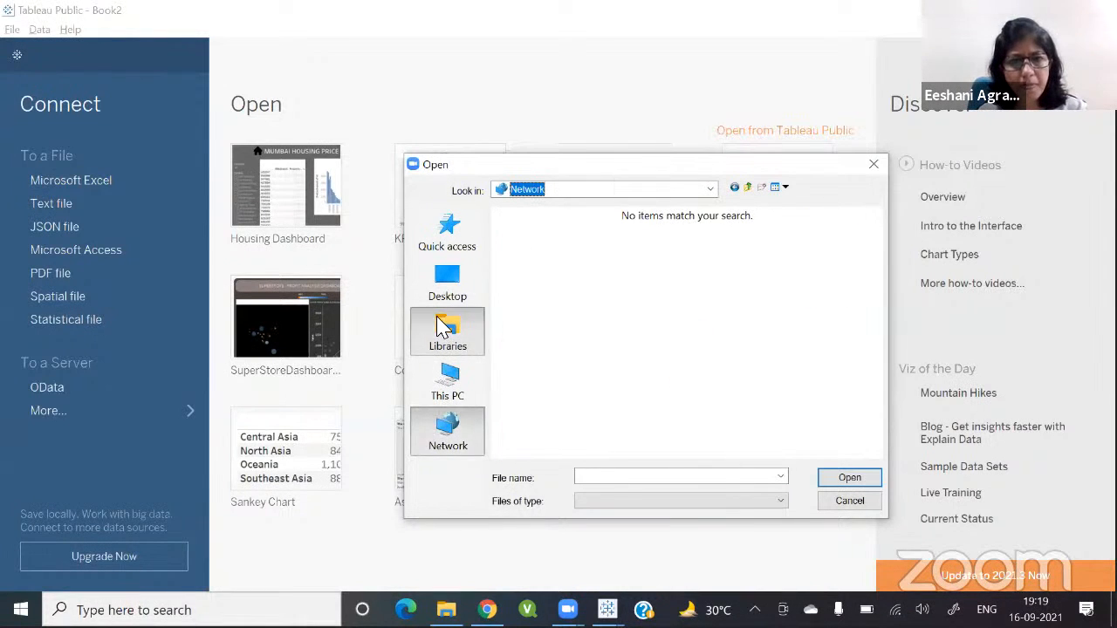
# Step: Browse the Open dialog's locations, switching between Downloads, Desktop and Libraries
pyautogui.click(617, 191)
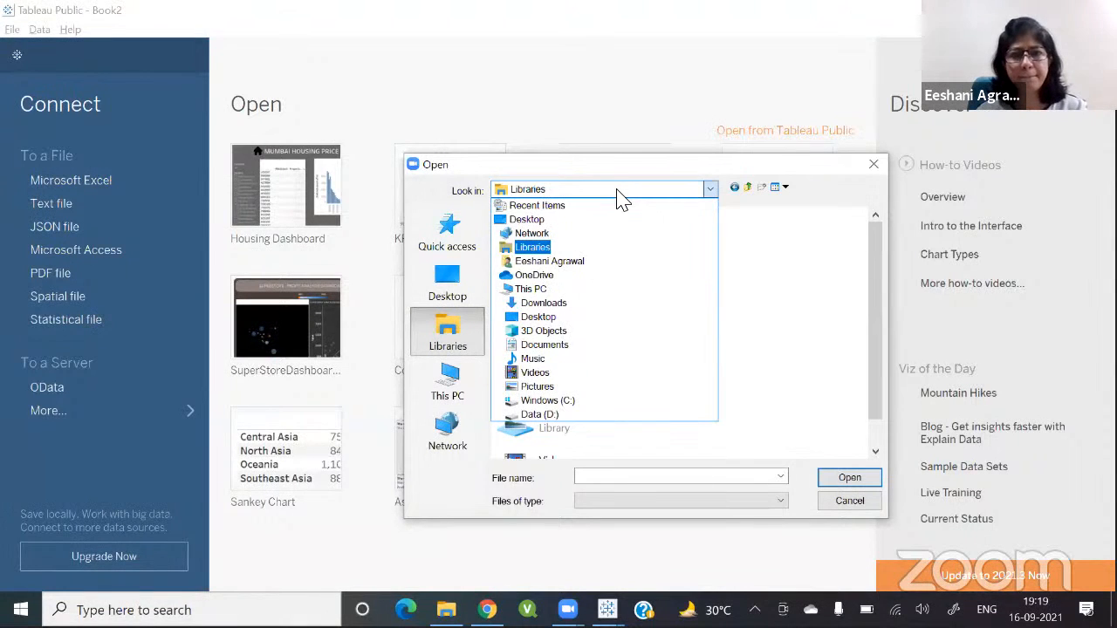
pyautogui.press('Down')
pyautogui.press('Down')
pyautogui.press('Down')
pyautogui.press('Down')
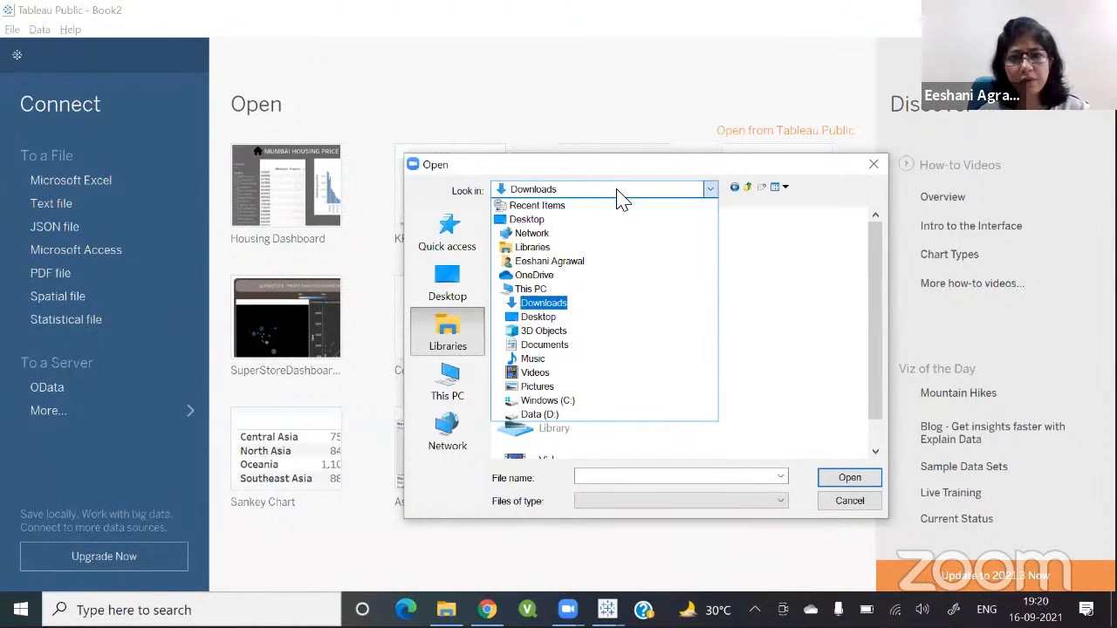
pyautogui.press('Return')
pyautogui.click(617, 190)
pyautogui.click(617, 199)
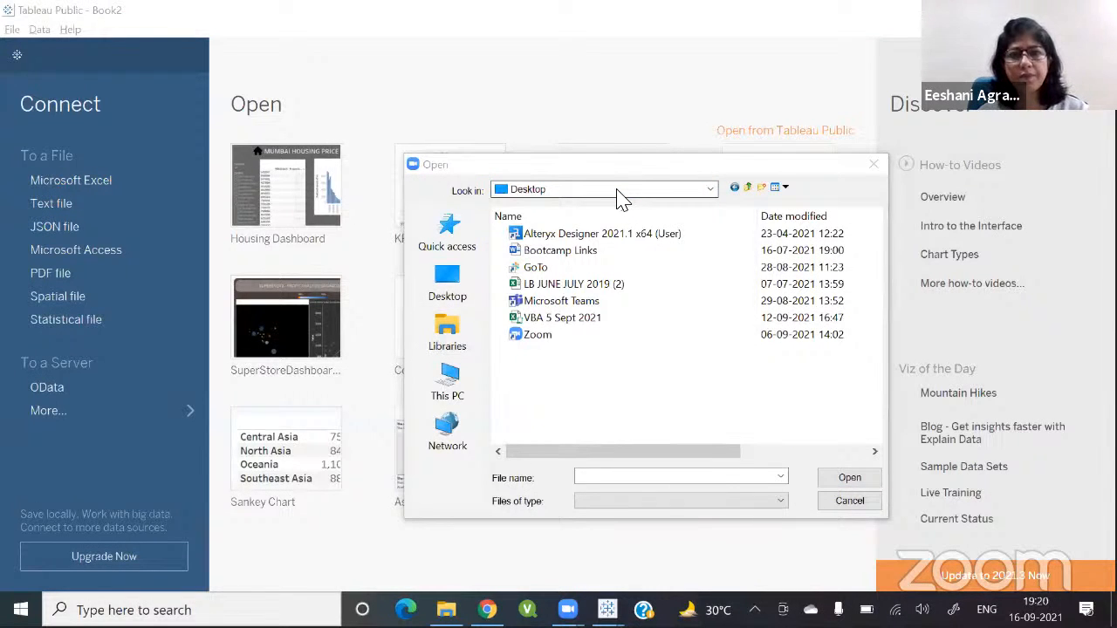
pyautogui.click(617, 194)
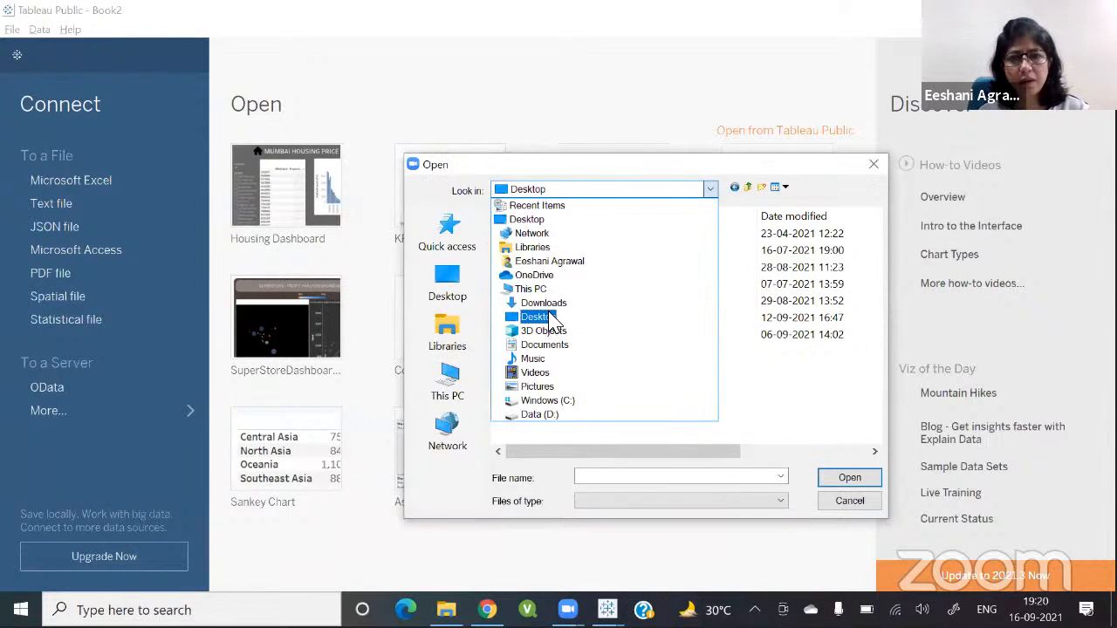
pyautogui.click(550, 312)
pyautogui.doubleClick(531, 250)
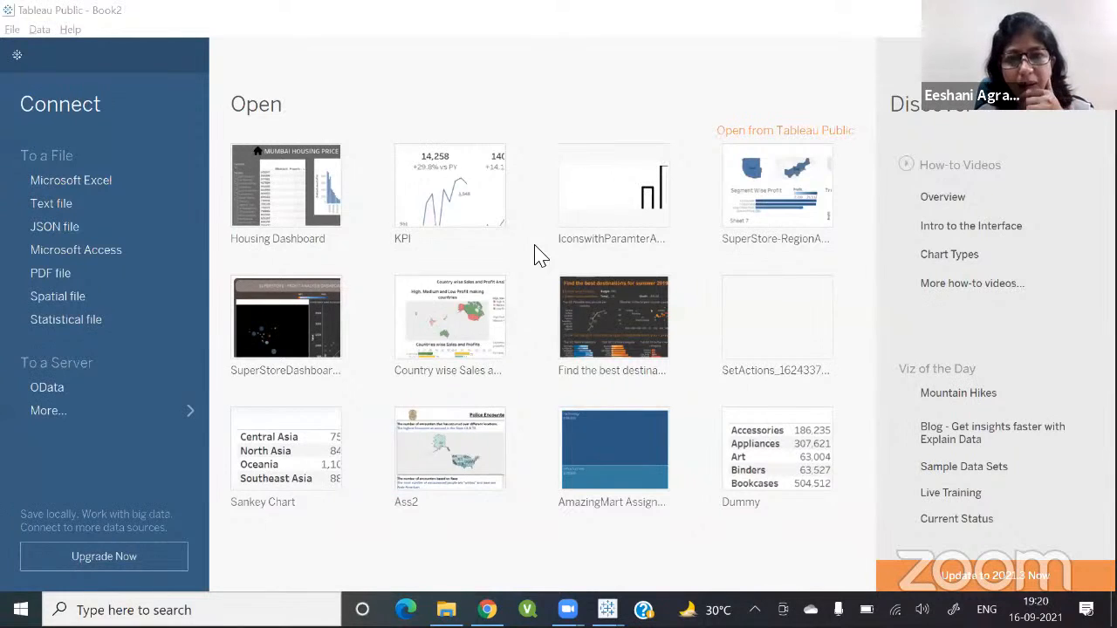
# Step: Try to open the Mumbai (1) file from the Downloads folder
pyautogui.click(535, 246)
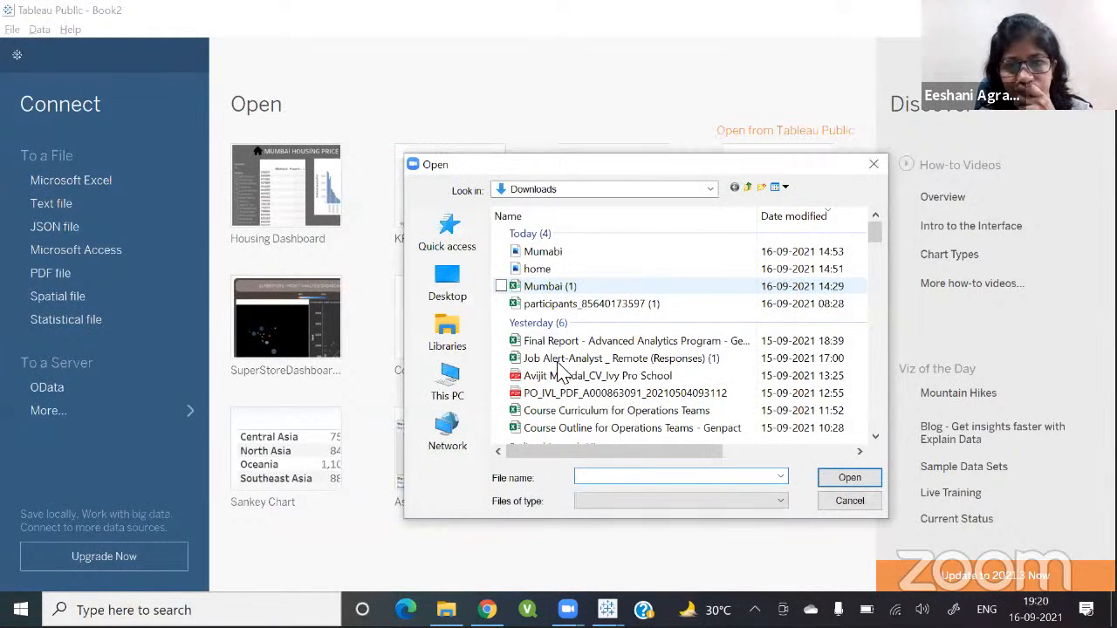
pyautogui.click(547, 294)
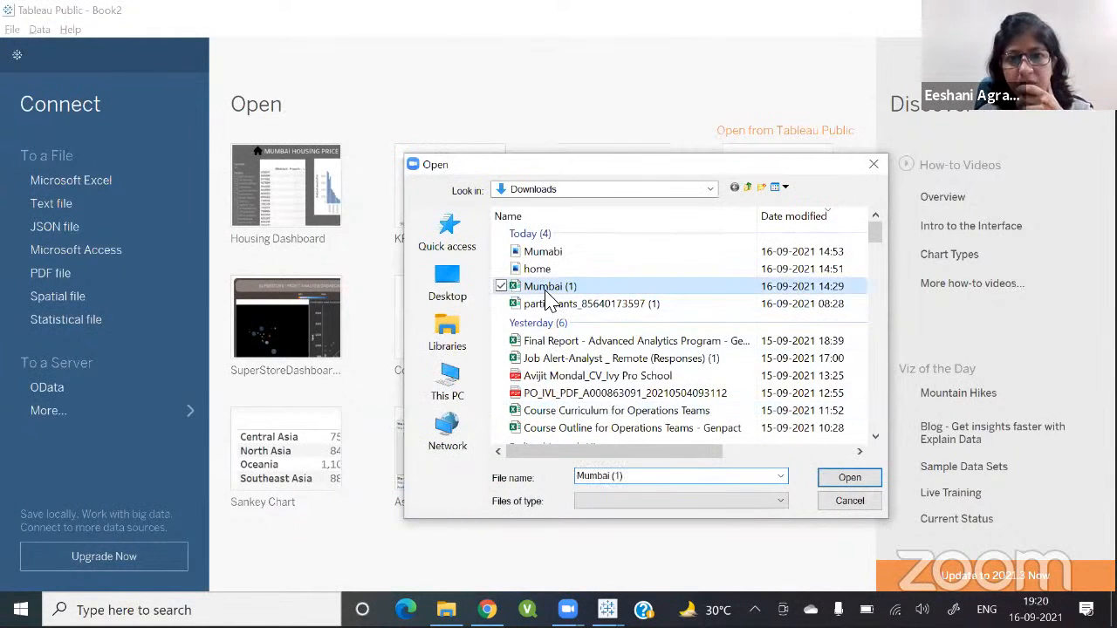
pyautogui.click(847, 478)
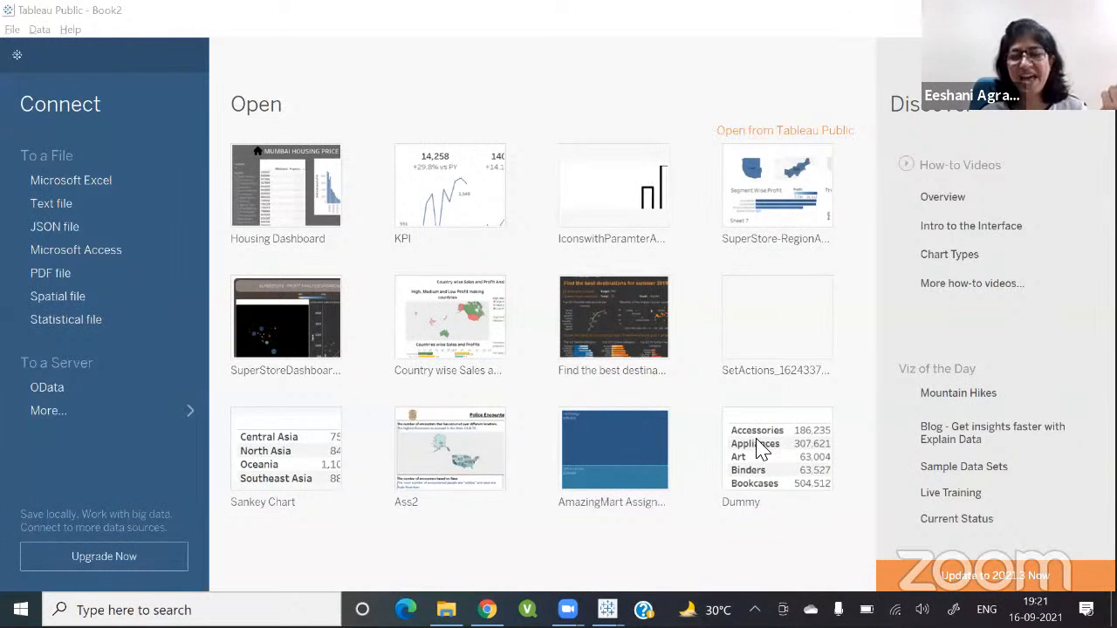
pyautogui.click(756, 440)
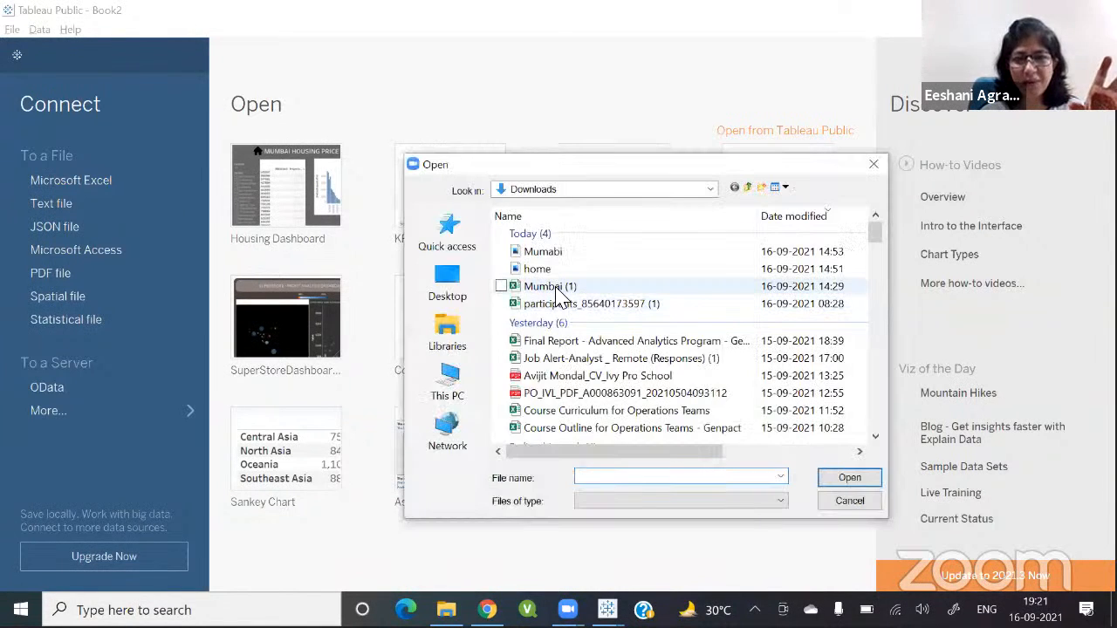
pyautogui.doubleClick(556, 288)
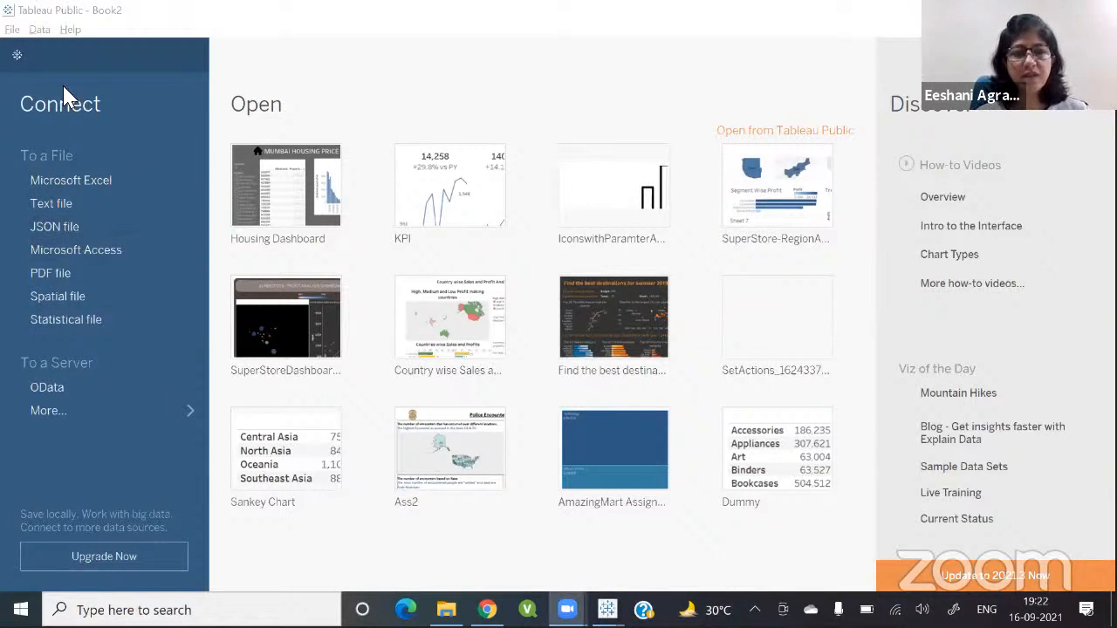
# Step: Connect to Mumbai (1) as a text file from the Downloads folder
pyautogui.click(63, 204)
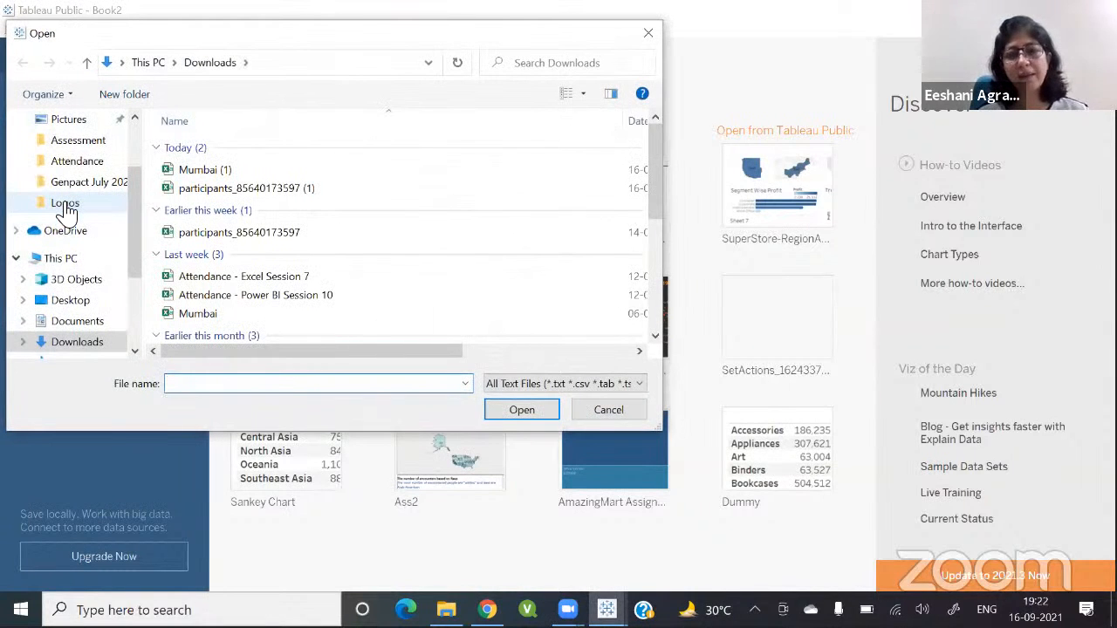
pyautogui.click(588, 421)
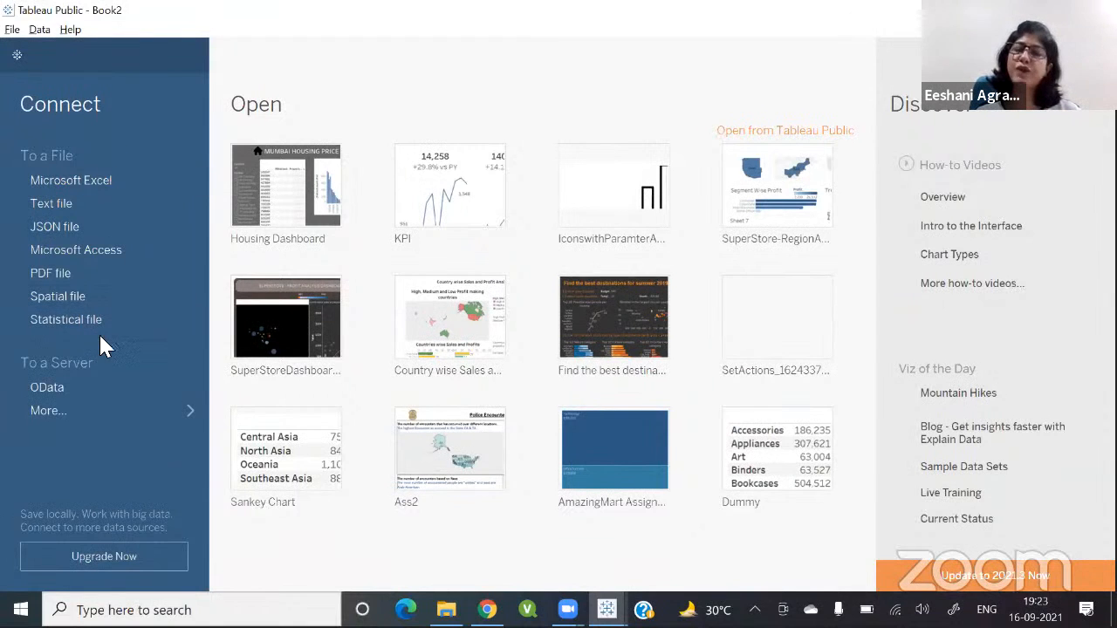
pyautogui.click(51, 207)
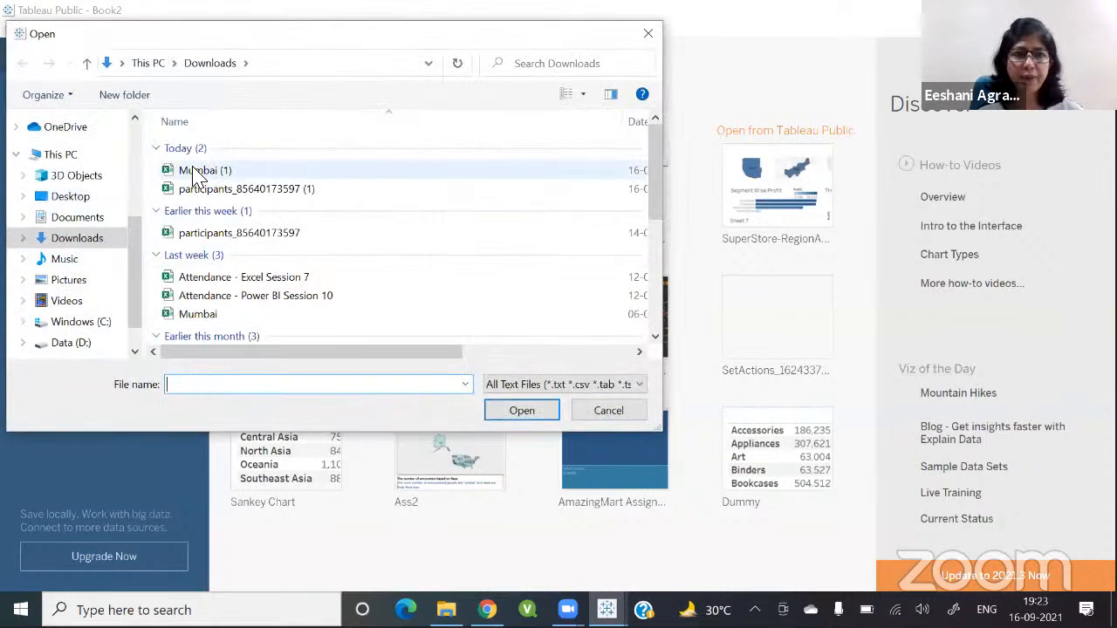
pyautogui.doubleClick(196, 172)
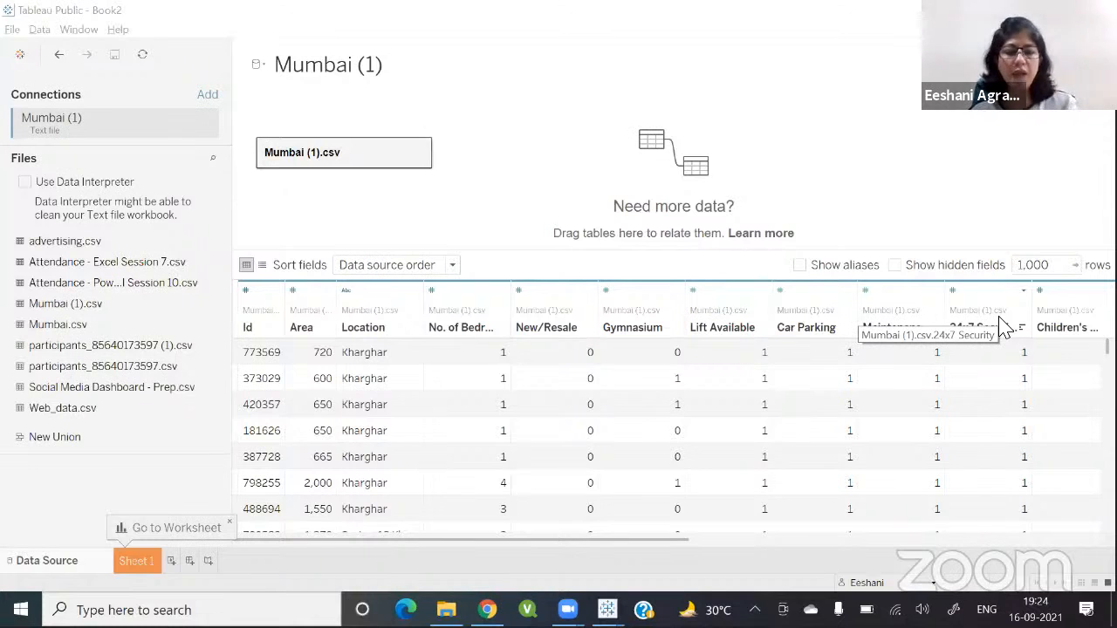
# Step: Compare the Housing Dashboard's facility filter with the facility columns of the Mumbai (1) data source
pyautogui.hotkey('alt', 'Tab')
pyautogui.press('Tab')
pyautogui.press('Tab')
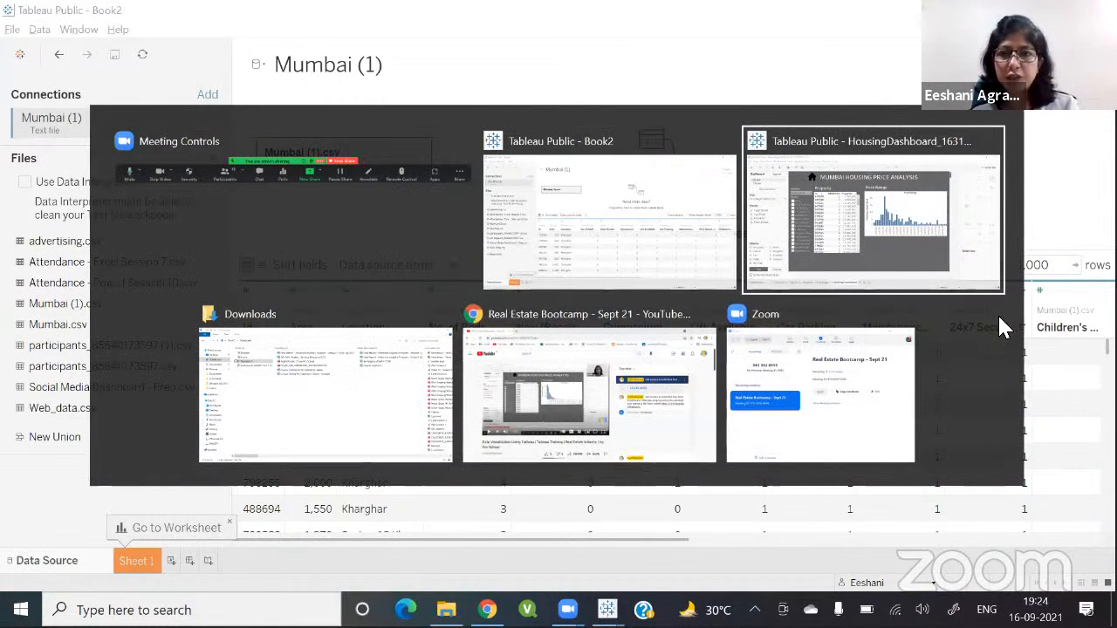
pyautogui.click(765, 278)
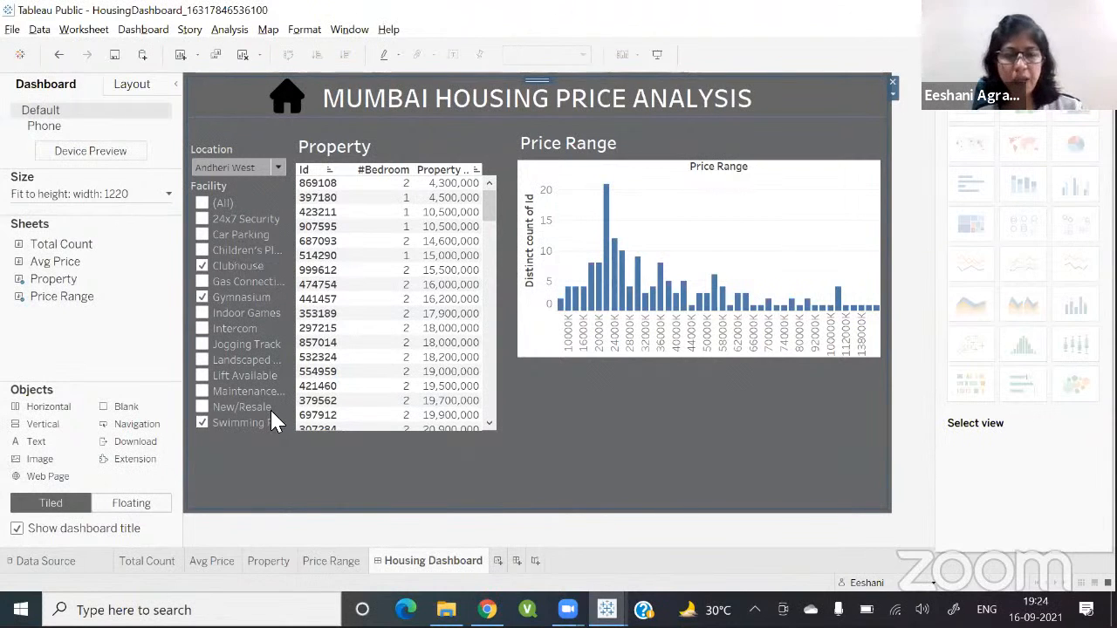
pyautogui.hotkey('alt', 'Tab')
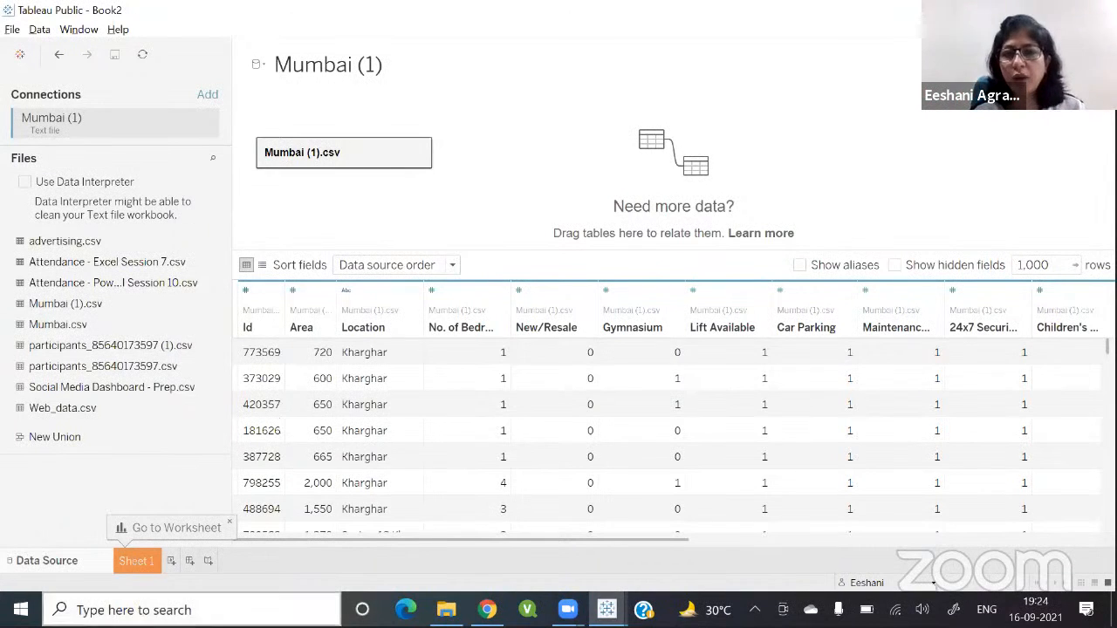
pyautogui.click(643, 334)
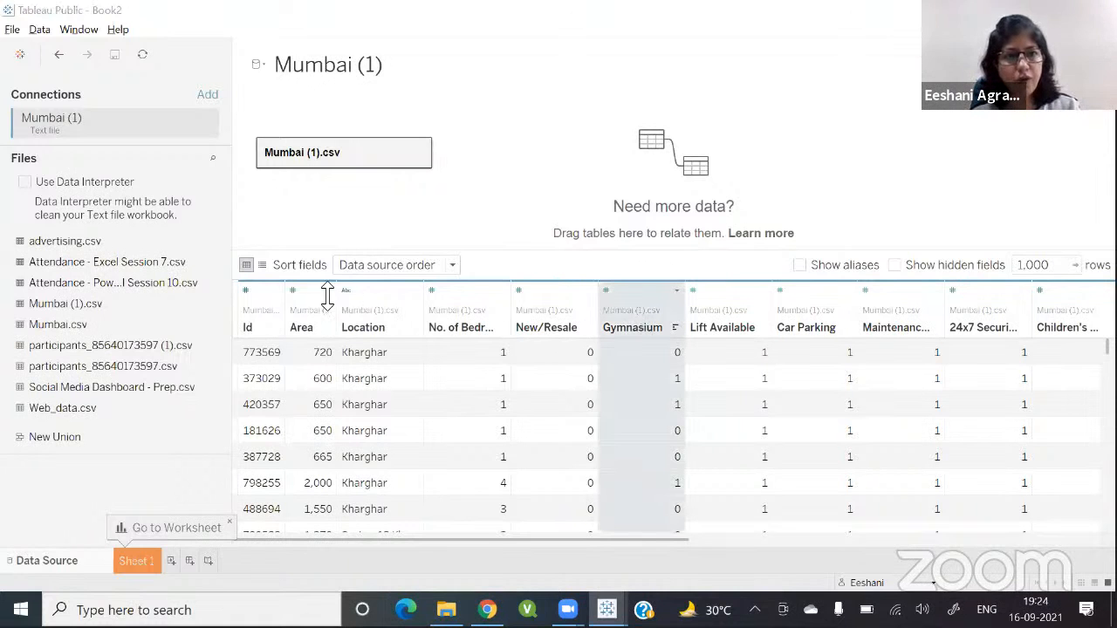
pyautogui.hotkey('alt', 'Tab')
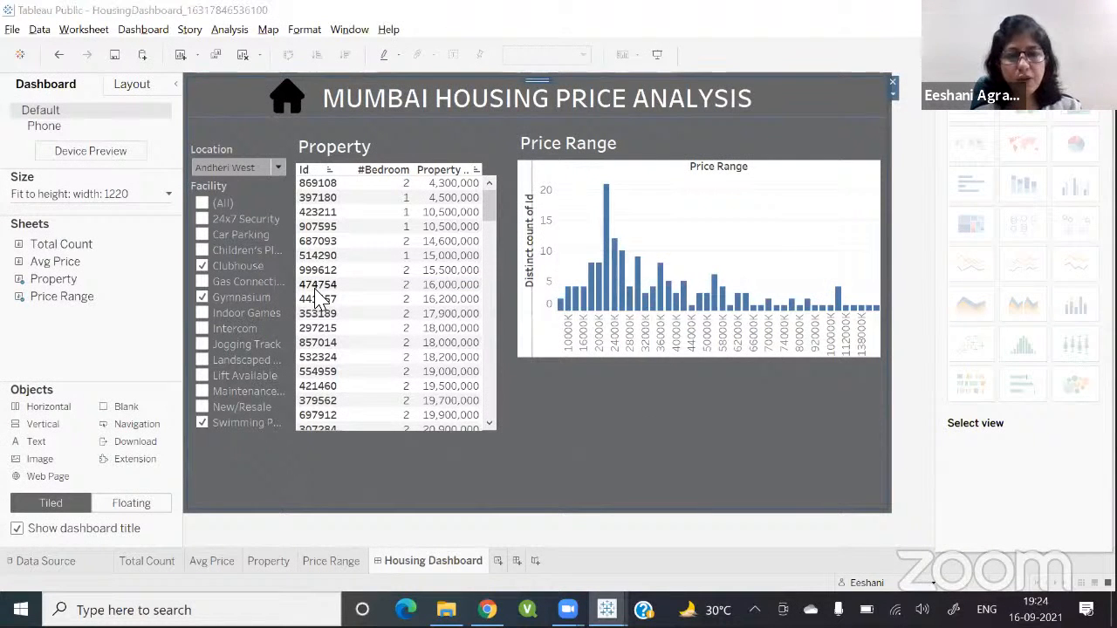
pyautogui.hotkey('alt', 'Tab')
pyautogui.click(550, 340)
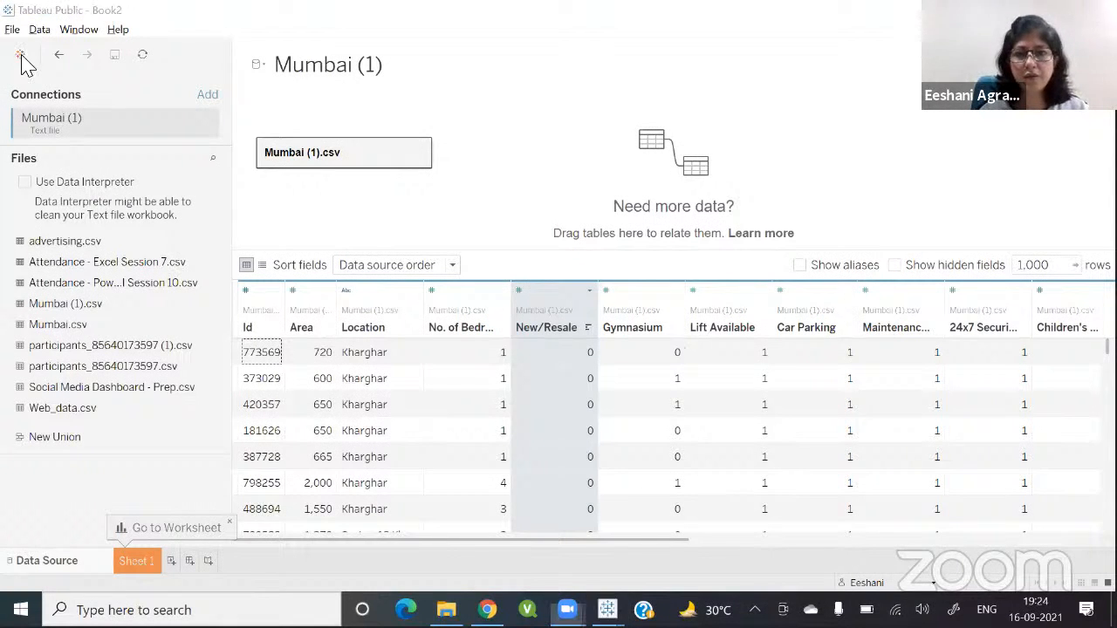
# Step: Select the facility columns from 24x7 Security to Swimming Pool and pivot them into rows
pyautogui.click(1066, 539)
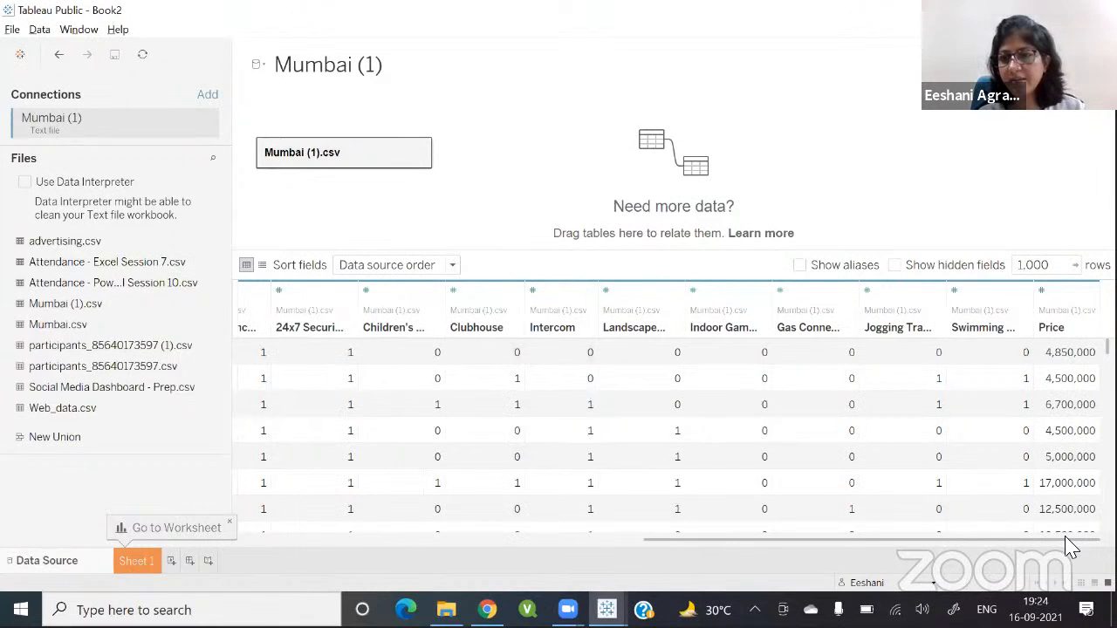
pyautogui.keyDown('shift'); pyautogui.click(959, 332); pyautogui.keyUp('shift')
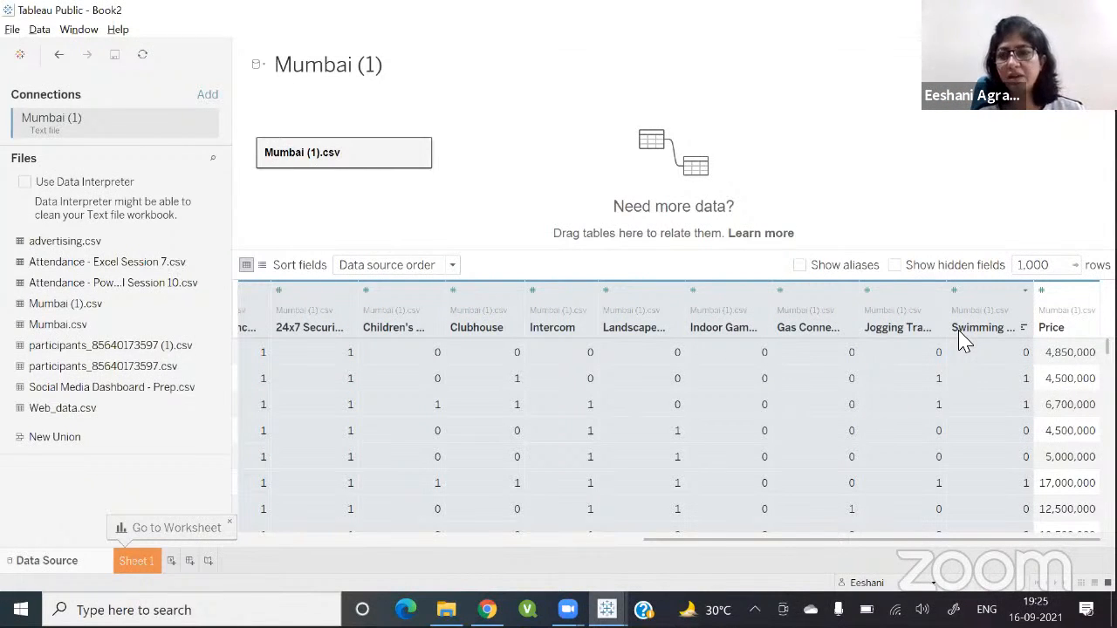
pyautogui.click(1025, 291)
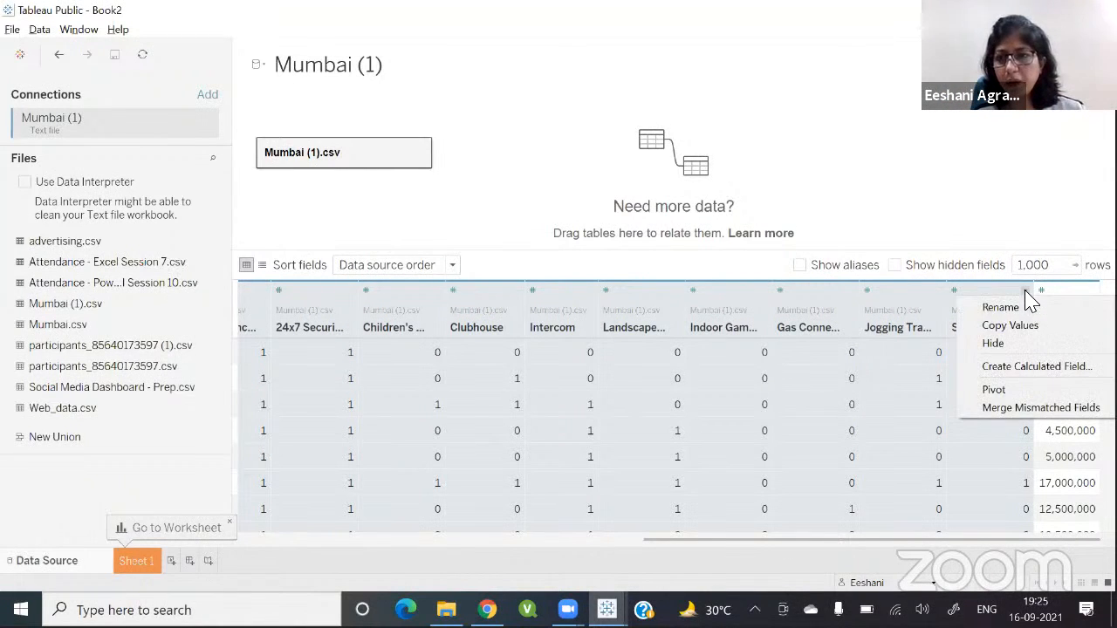
pyautogui.click(994, 390)
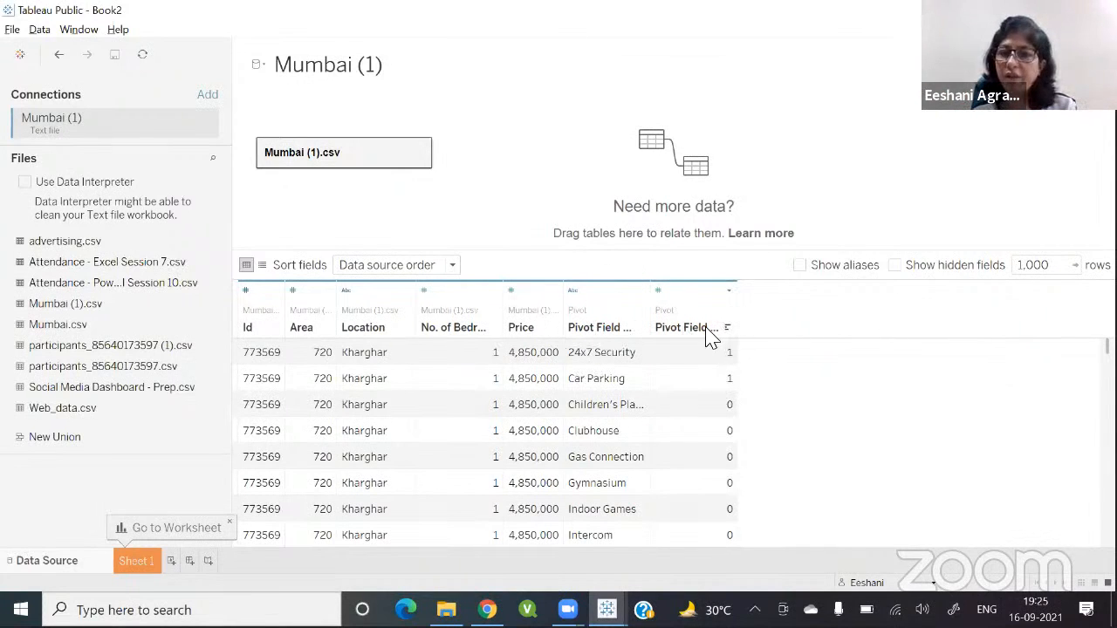
# Step: Rename the pivot field names column to Facility
pyautogui.doubleClick(601, 328)
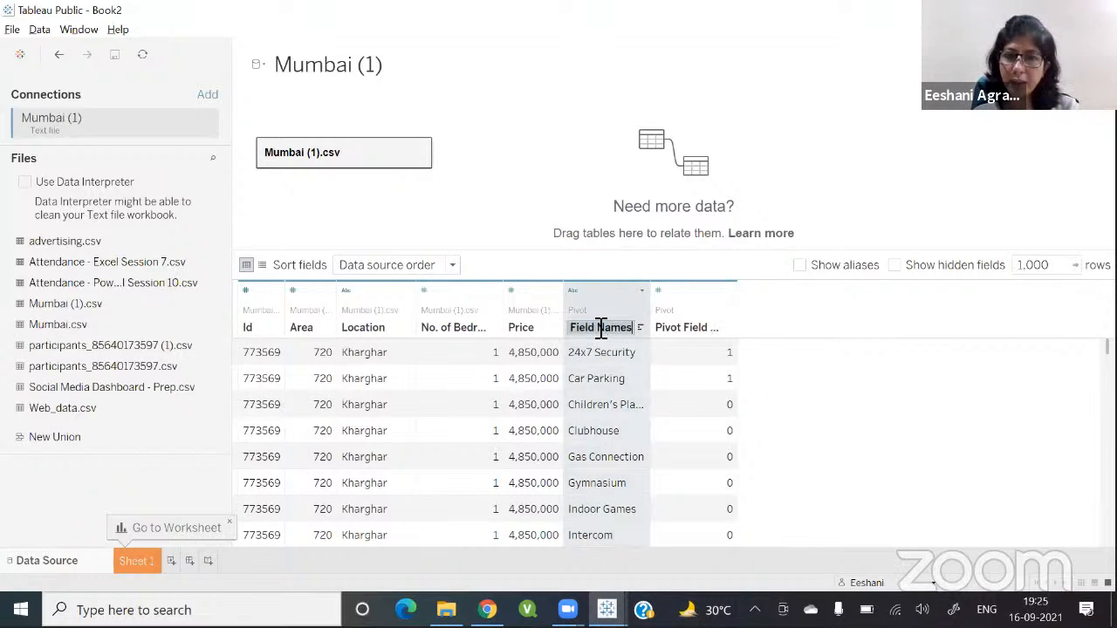
pyautogui.write('Facilities')
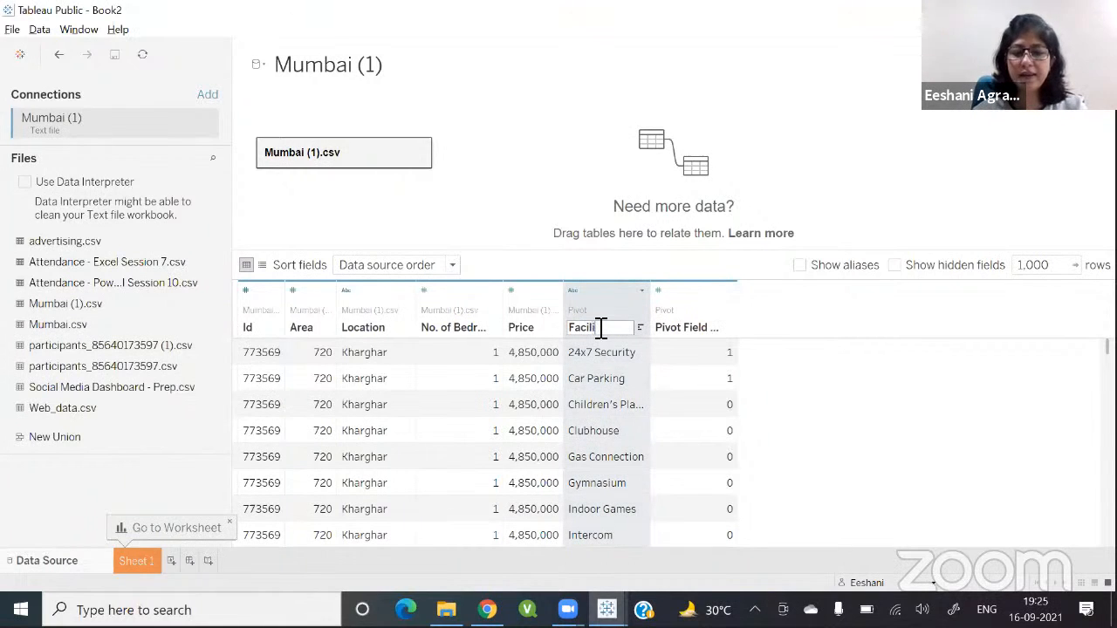
pyautogui.press('Return')
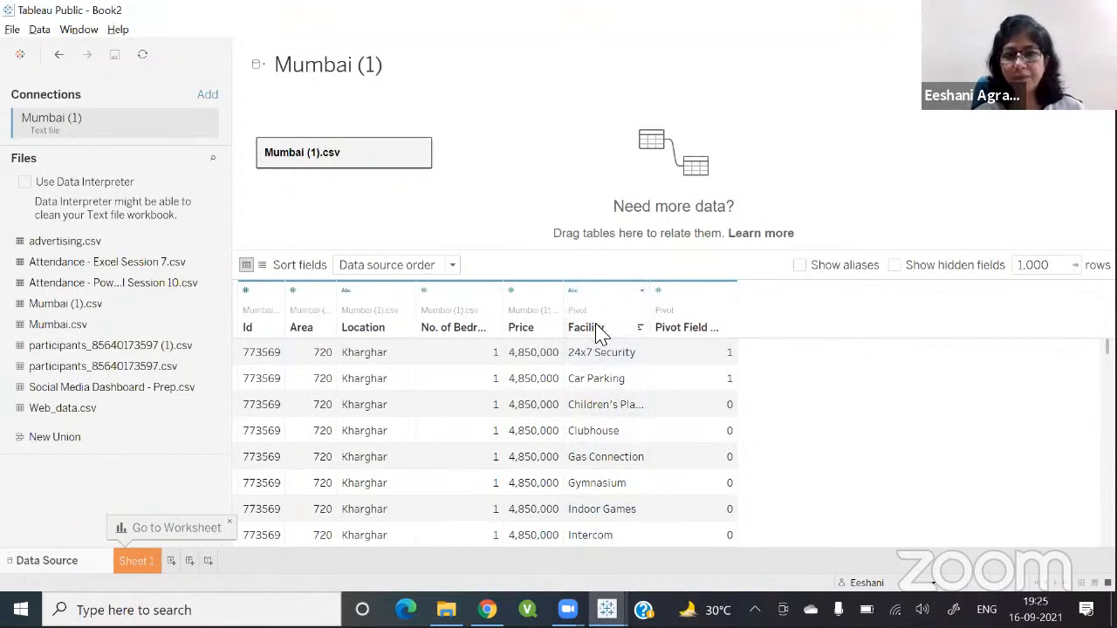
# Step: Rename the pivot field values column to Availability
pyautogui.doubleClick(686, 328)
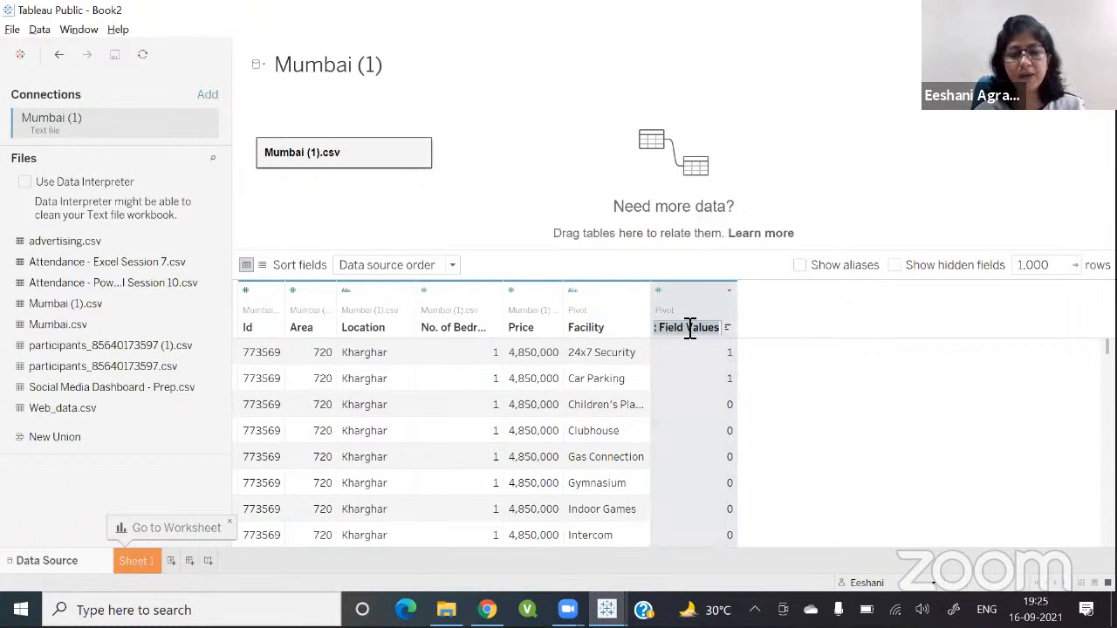
pyautogui.write('Avai')
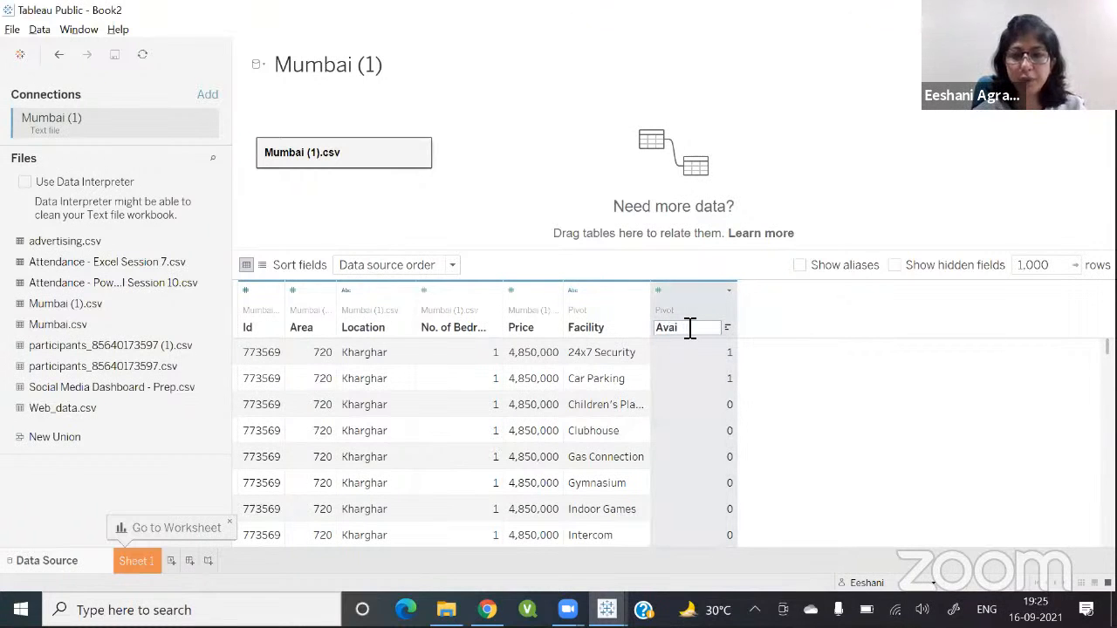
pyautogui.write('l')
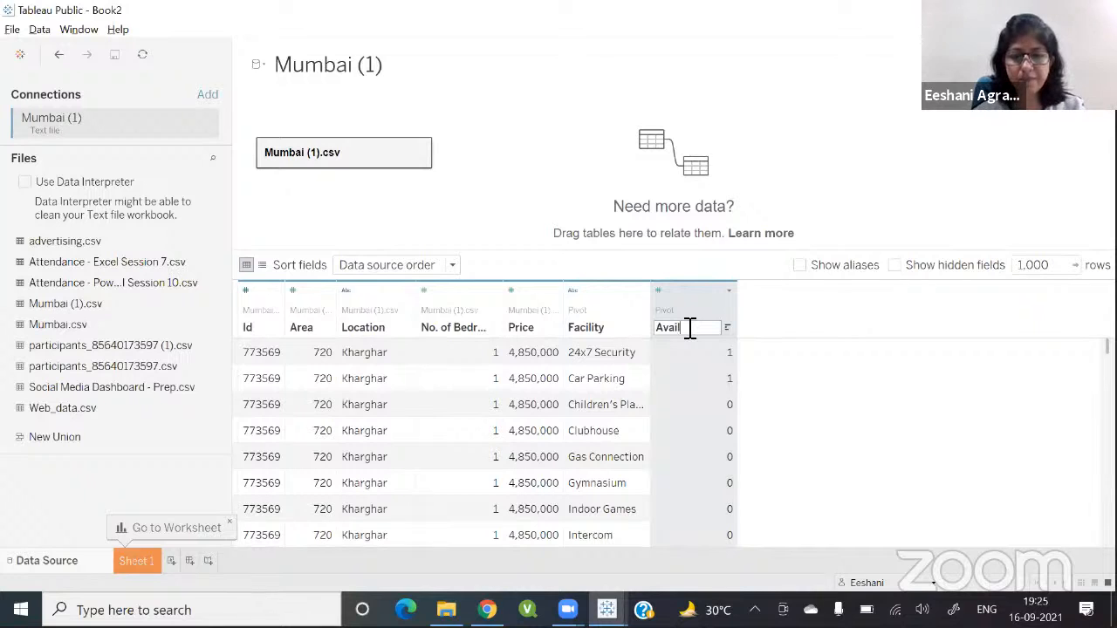
pyautogui.write('abili')
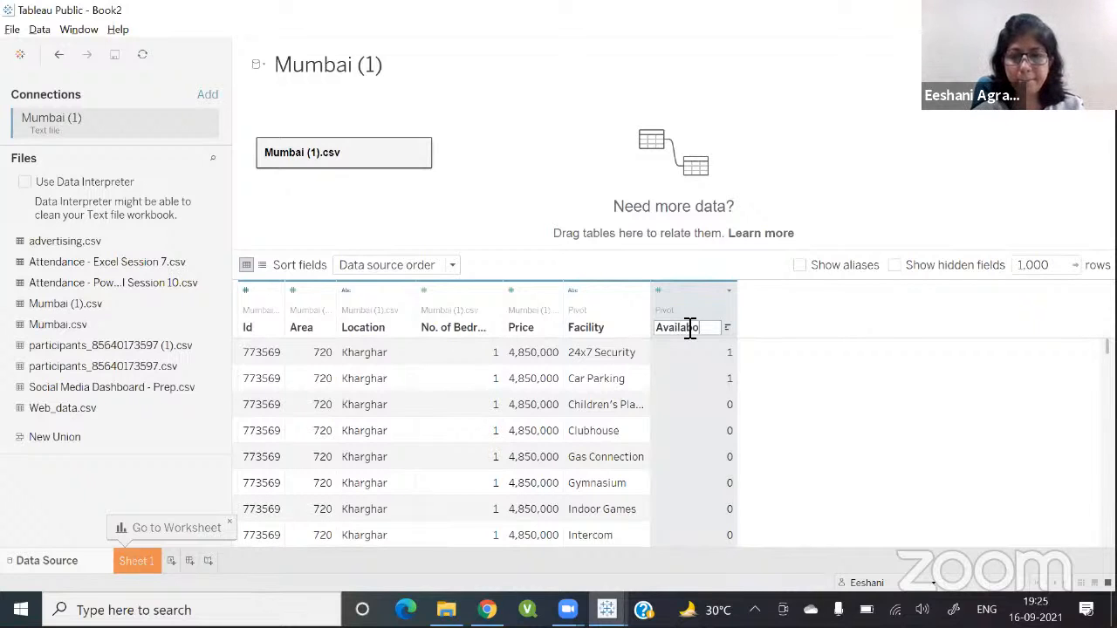
pyautogui.write('ty')
pyautogui.press('Return')
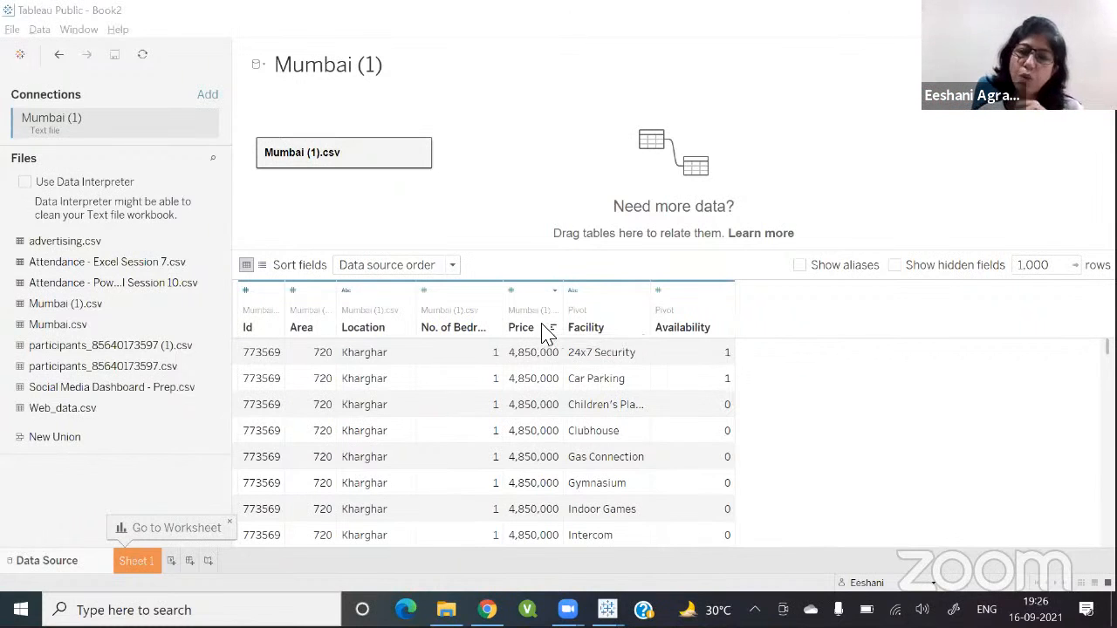
# Step: Undo the Facility and Availability renames of the pivot columns
pyautogui.click(643, 292)
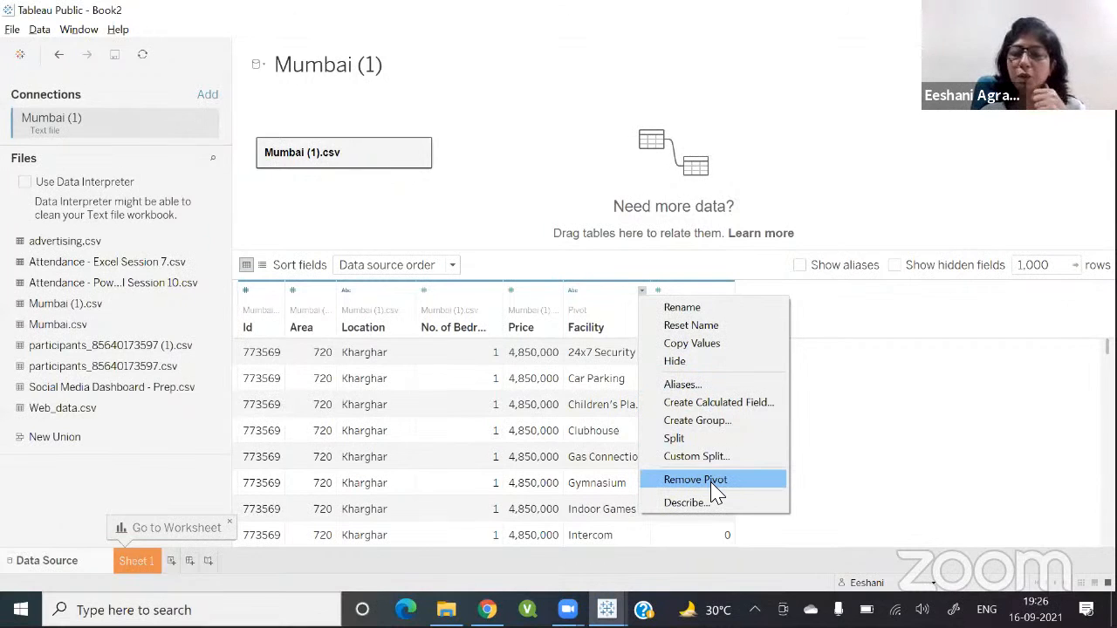
pyautogui.click(479, 160)
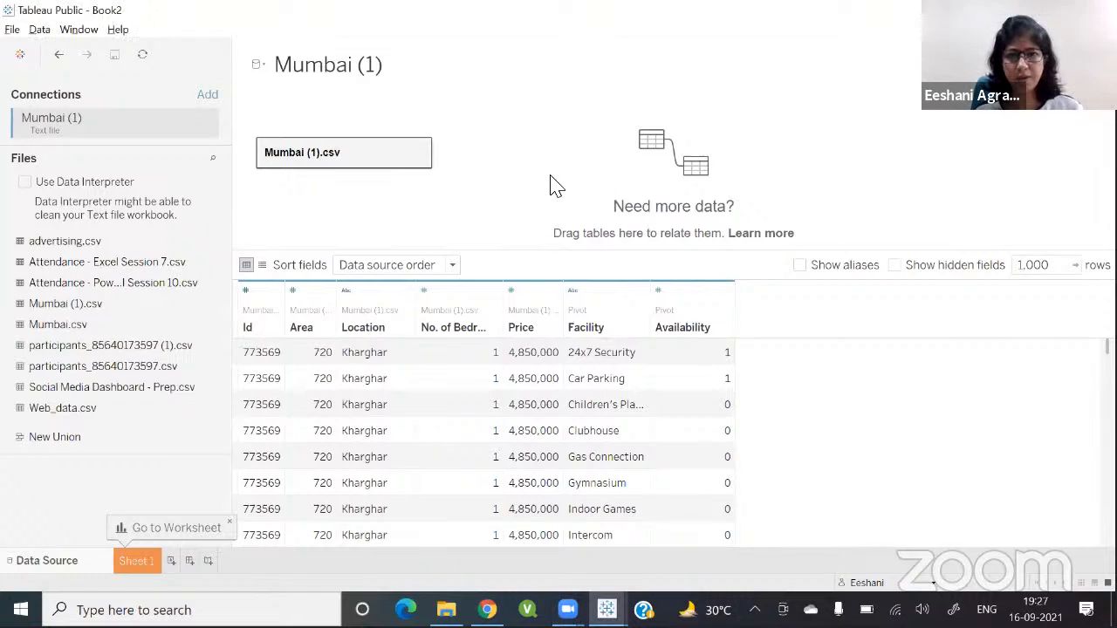
pyautogui.hotkey('ctrl', 'z')
# Step: Undo the earlier pivot and re-pivot the columns from New/Resale through Swimming Pool into rows
pyautogui.hotkey('ctrl', 'z')
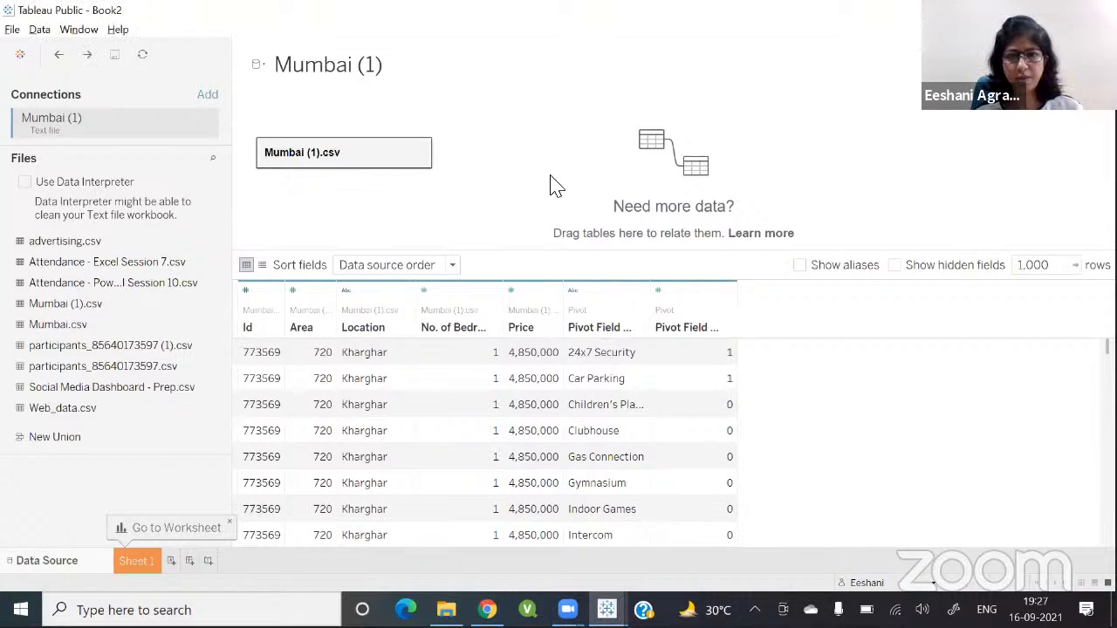
pyautogui.hotkey('ctrl', 'z')
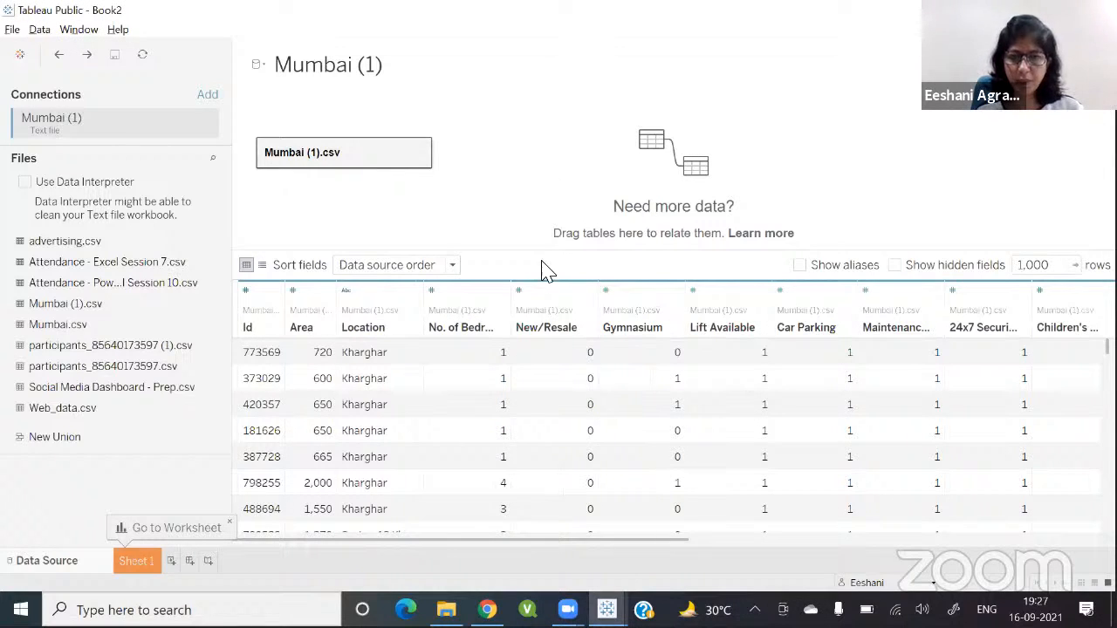
pyautogui.click(552, 334)
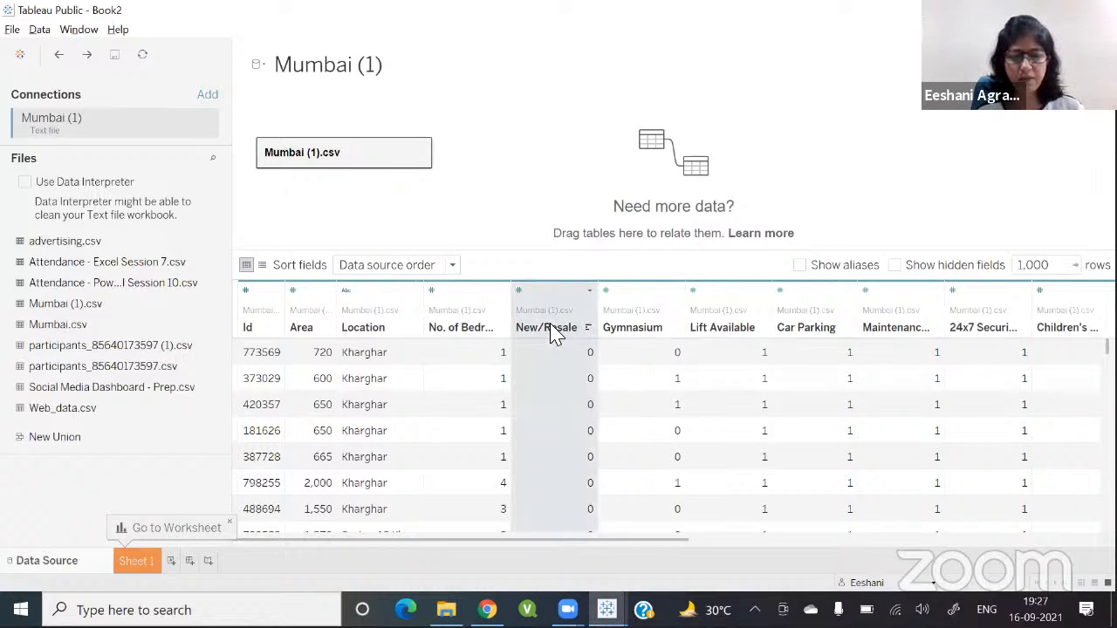
pyautogui.hscroll(10, 611, 349)
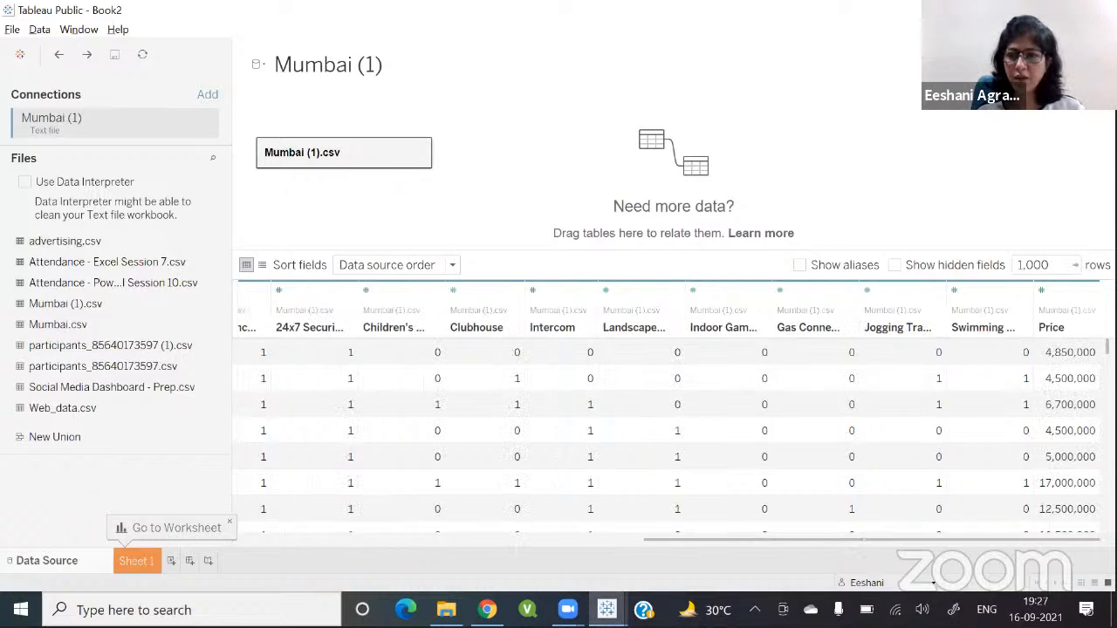
pyautogui.keyDown('shift'); pyautogui.click(989, 341); pyautogui.keyUp('shift')
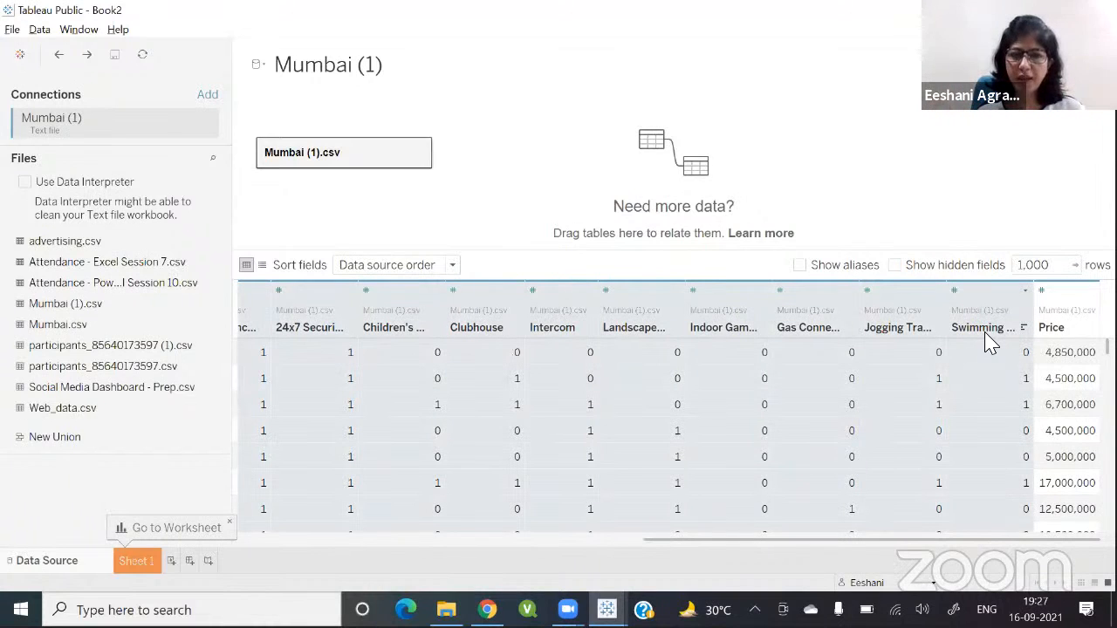
pyautogui.click(1027, 292)
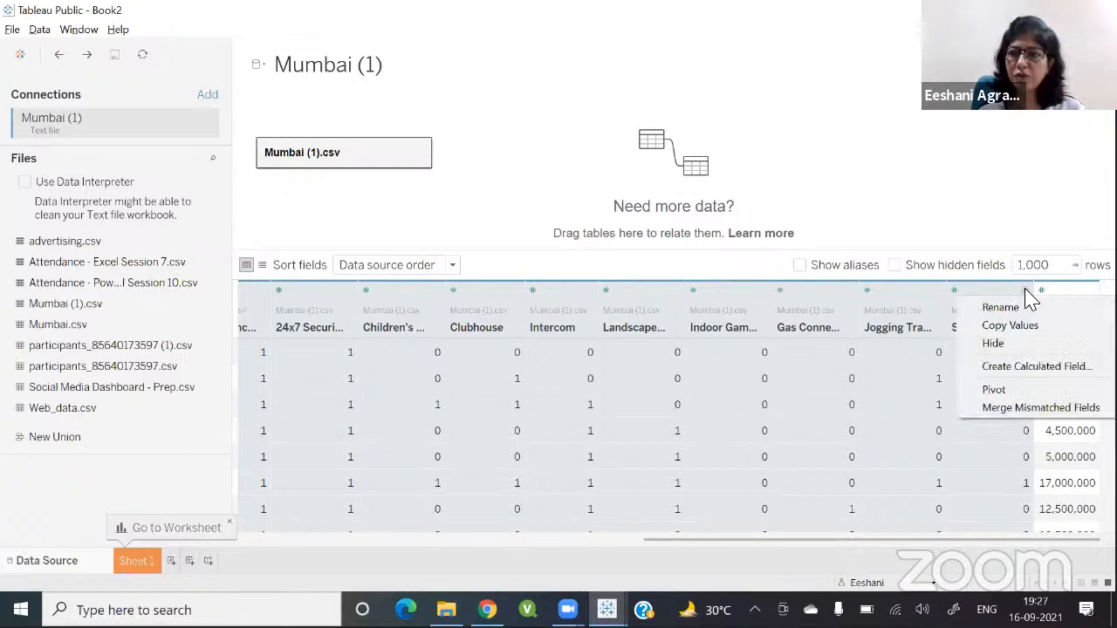
pyautogui.click(995, 390)
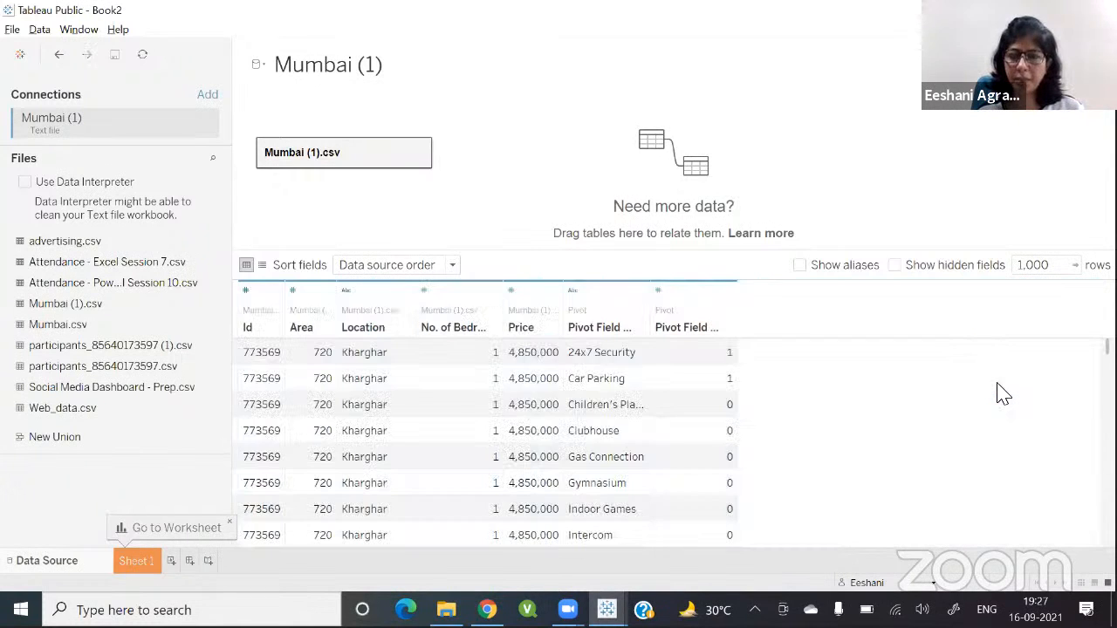
# Step: Rename the pivot field names column to Facility
pyautogui.doubleClick(608, 331)
pyautogui.write('Facility')
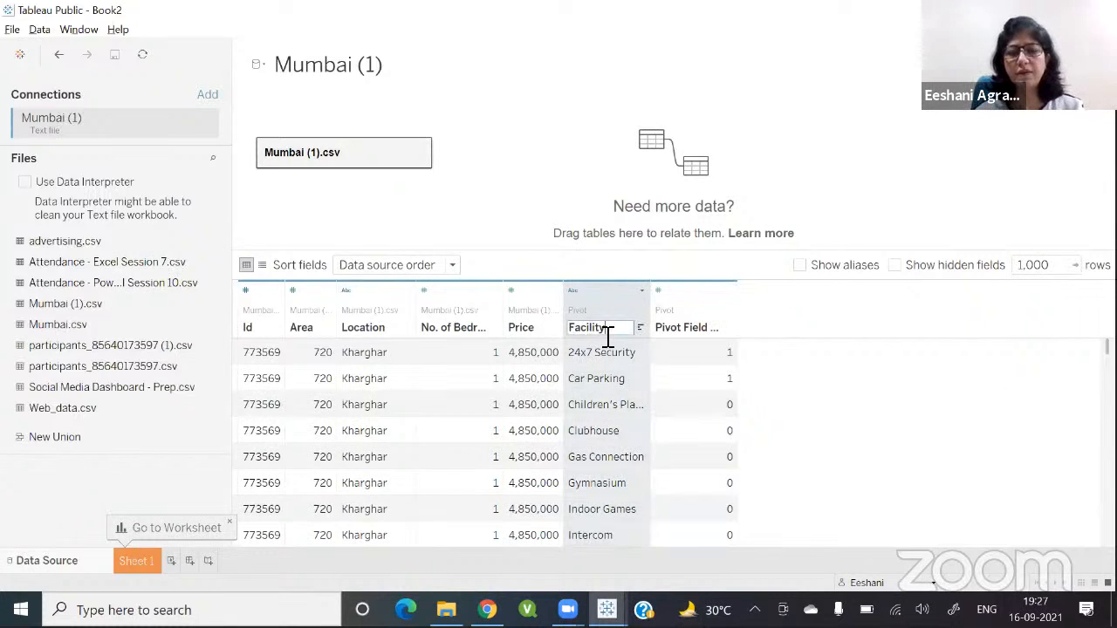
# Step: Rename the pivot field values column to Availability
pyautogui.doubleClick(686, 330)
pyautogui.write('Avail')
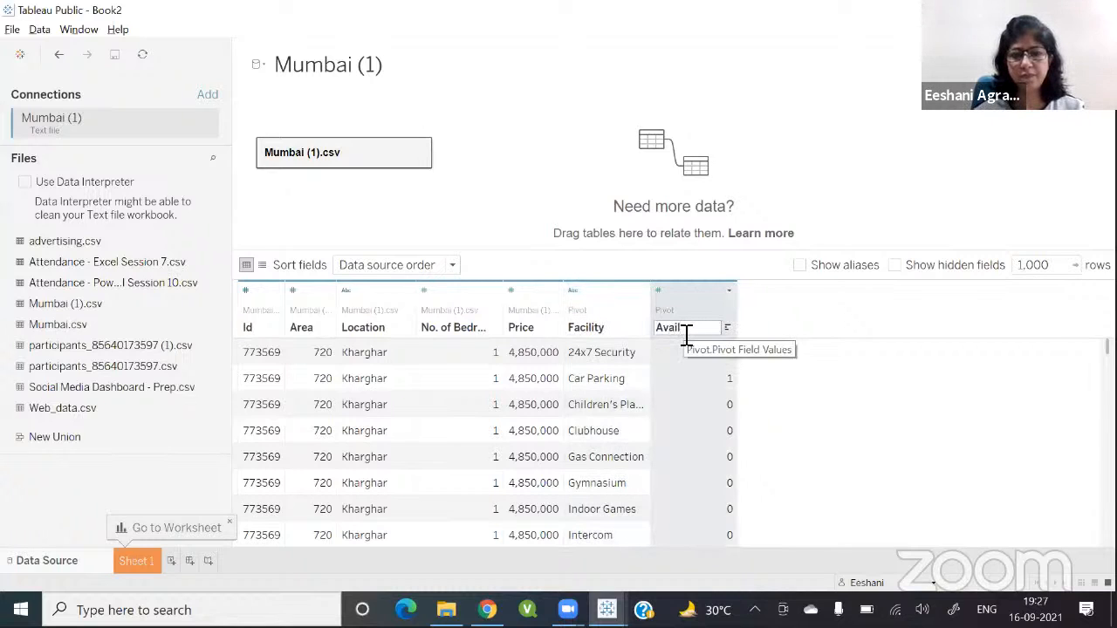
pyautogui.write('ability')
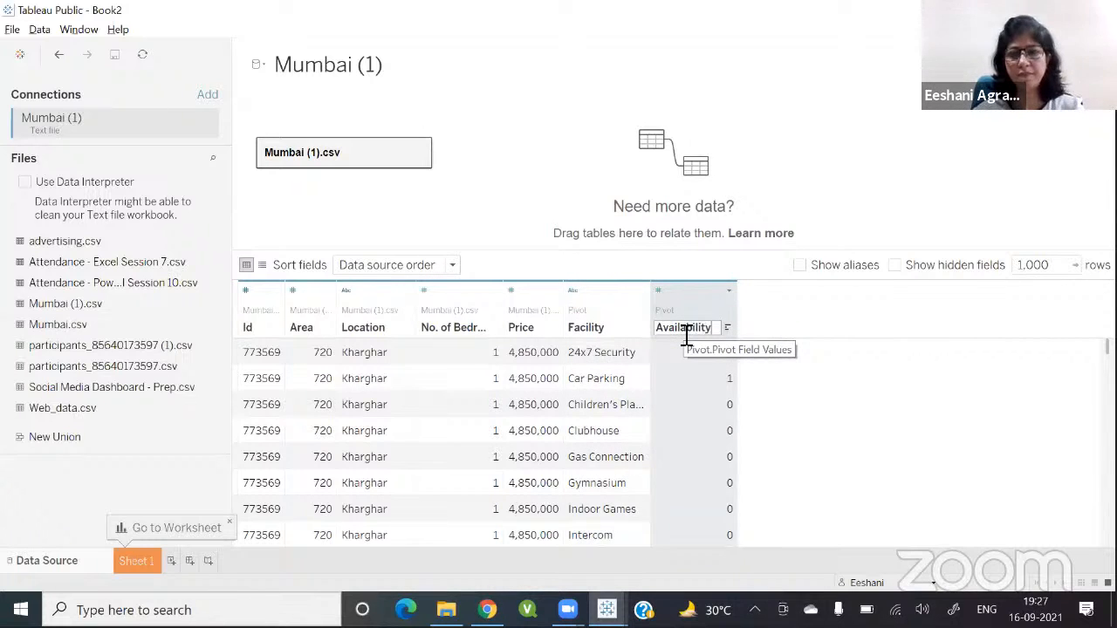
pyautogui.press('Return')
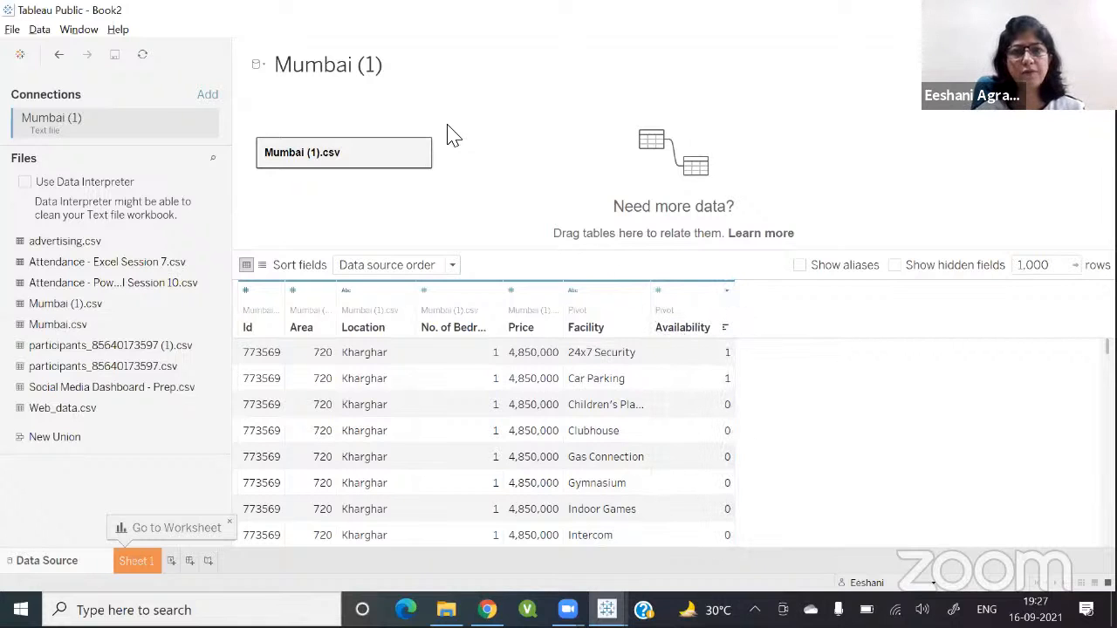
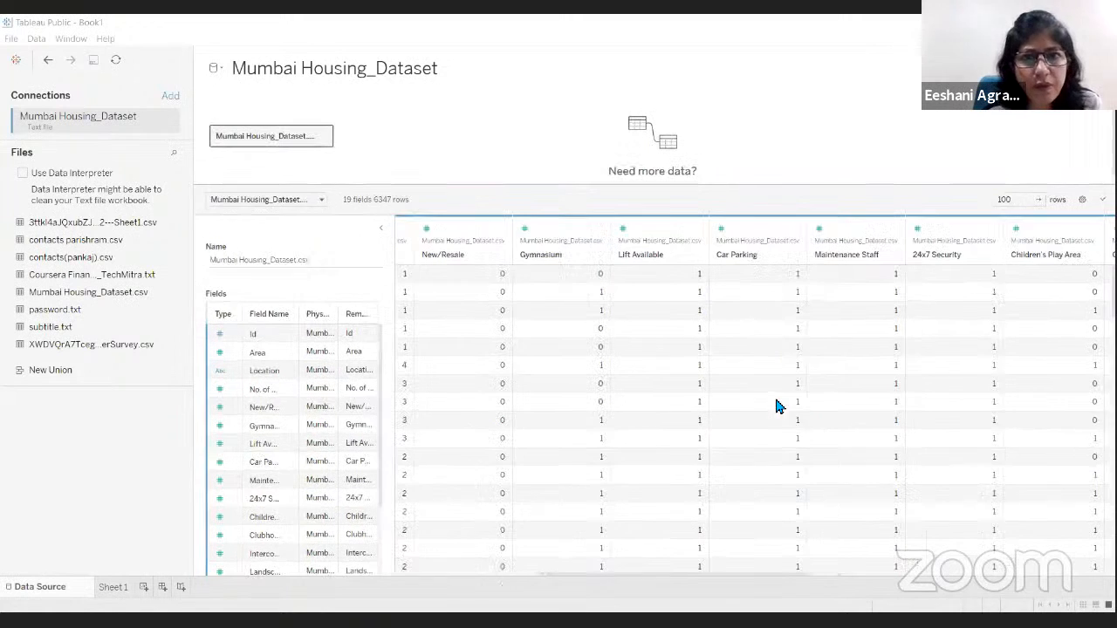
pyautogui.click(468, 250)
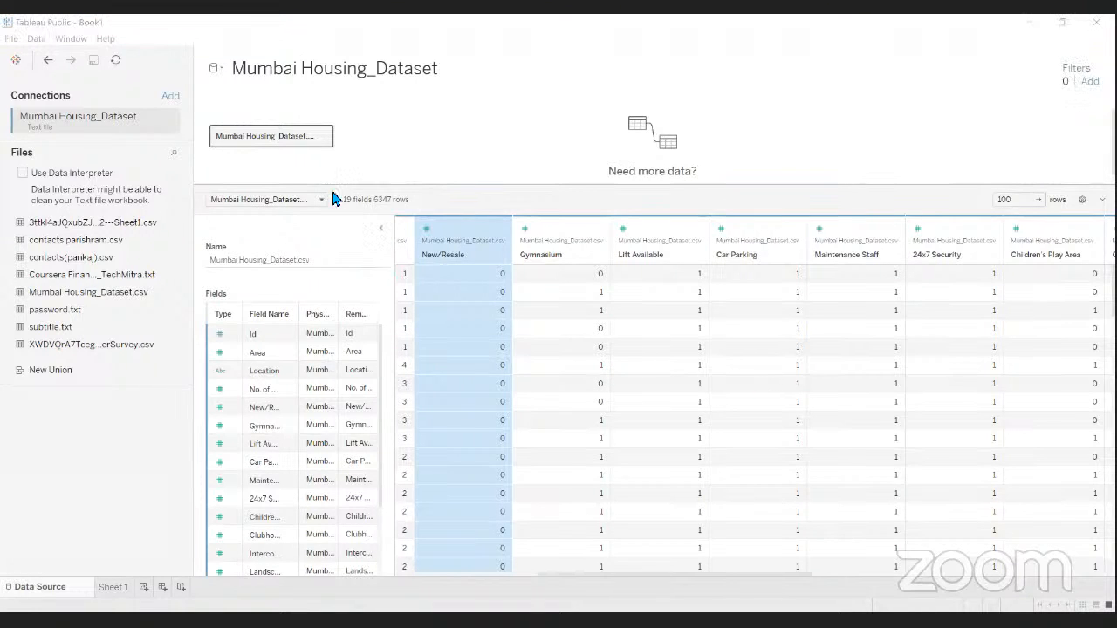
pyautogui.click(377, 226)
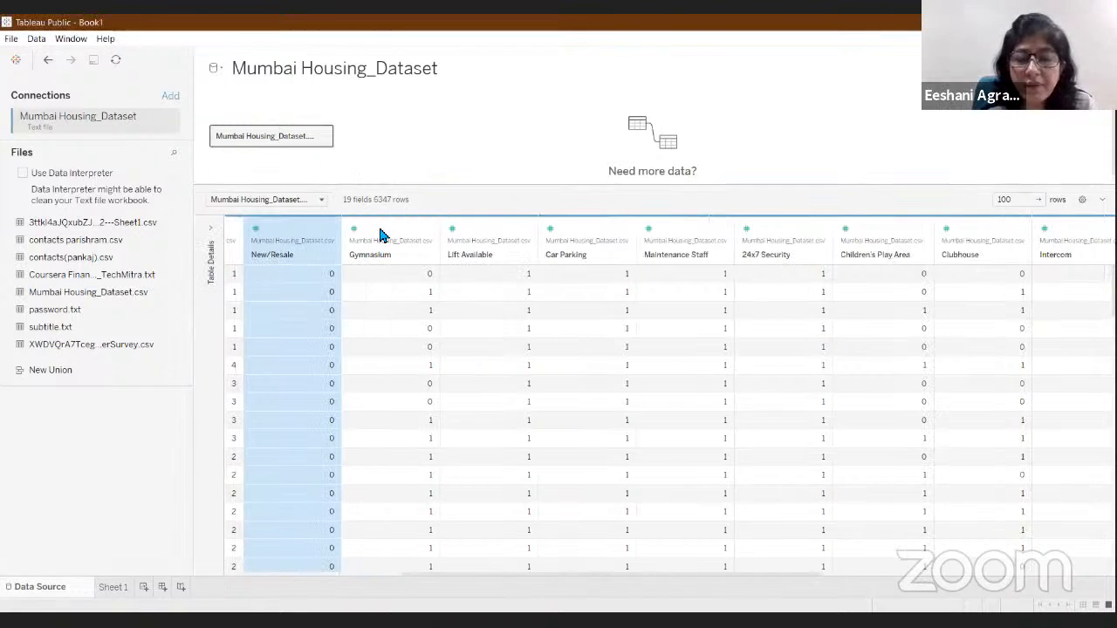
pyautogui.click(377, 232)
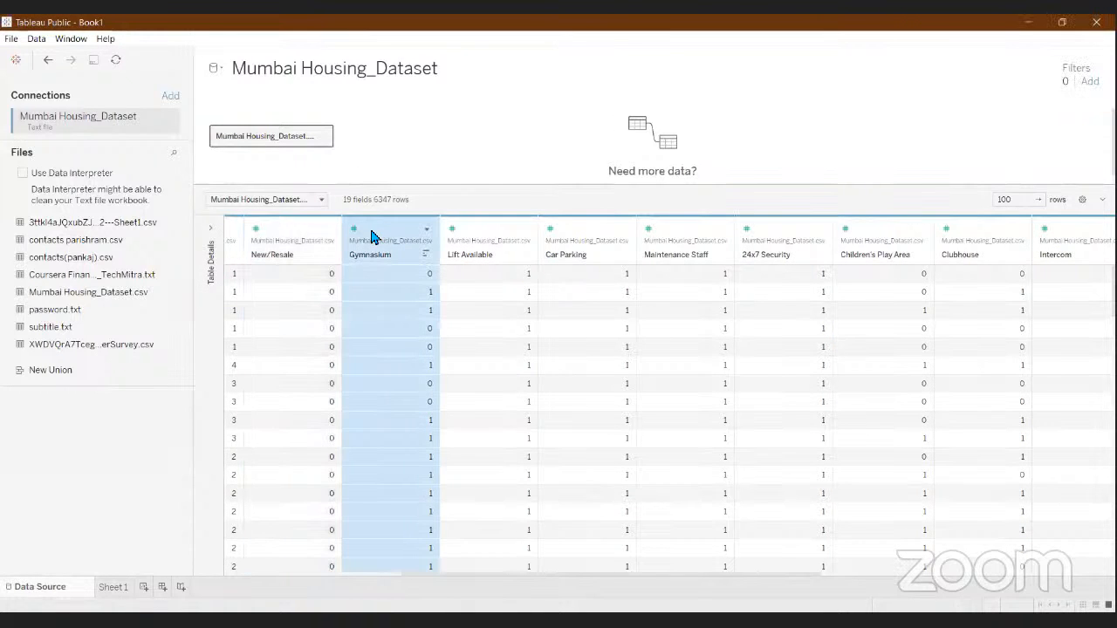
pyautogui.click(264, 521)
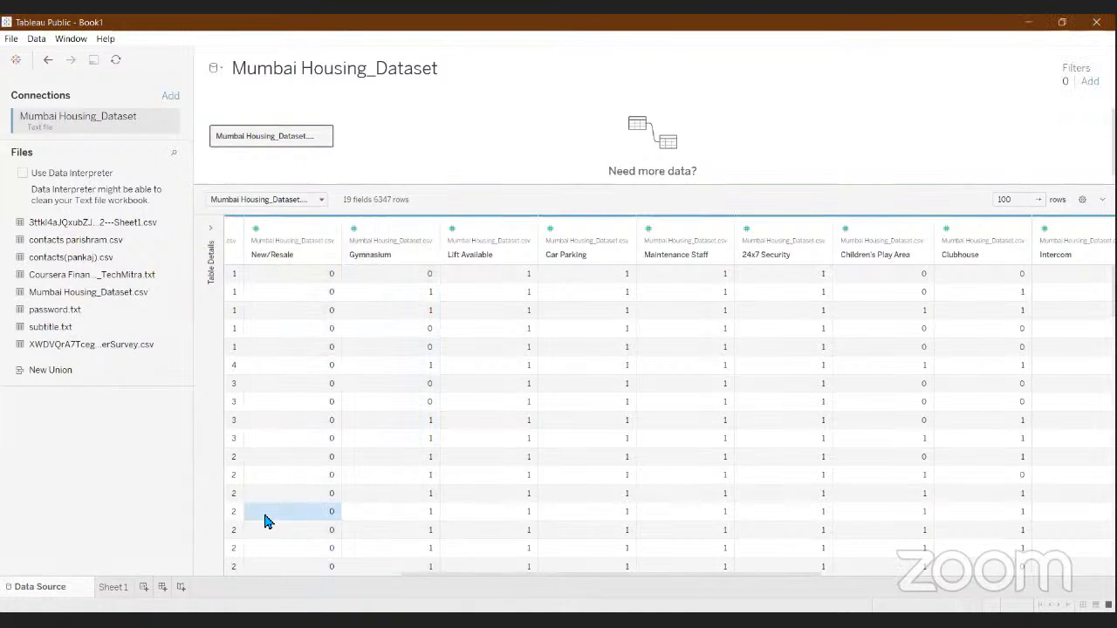
pyautogui.press('Left')
pyautogui.press('Left')
pyautogui.press('Left')
pyautogui.press('Left')
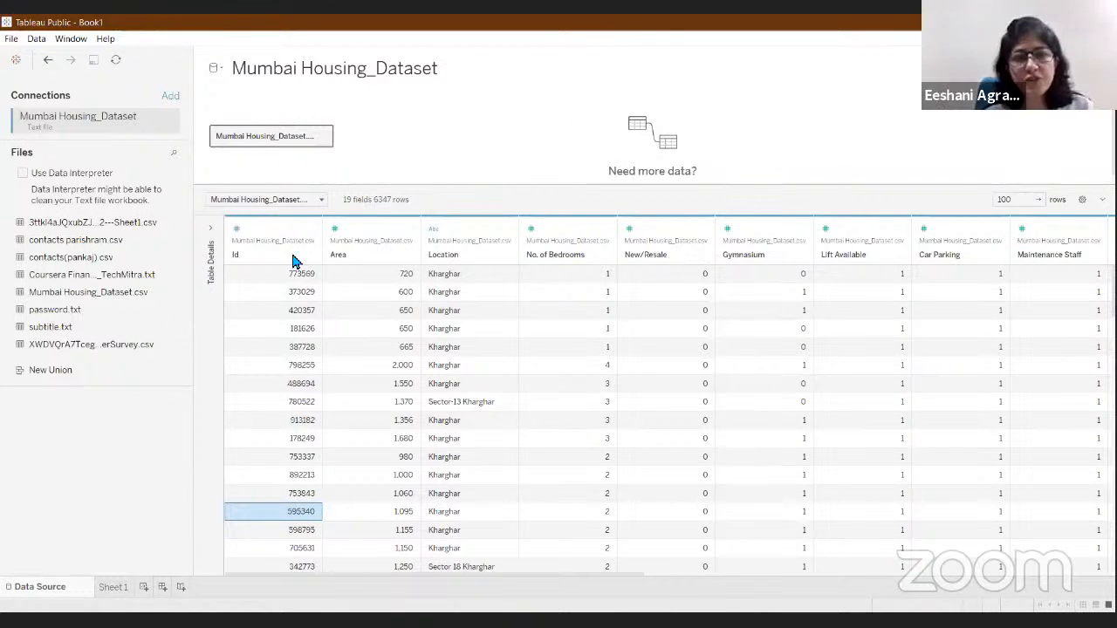
# Step: Select the columns from New/Resale through Swimming Pool and pivot them into rows
pyautogui.click(638, 260)
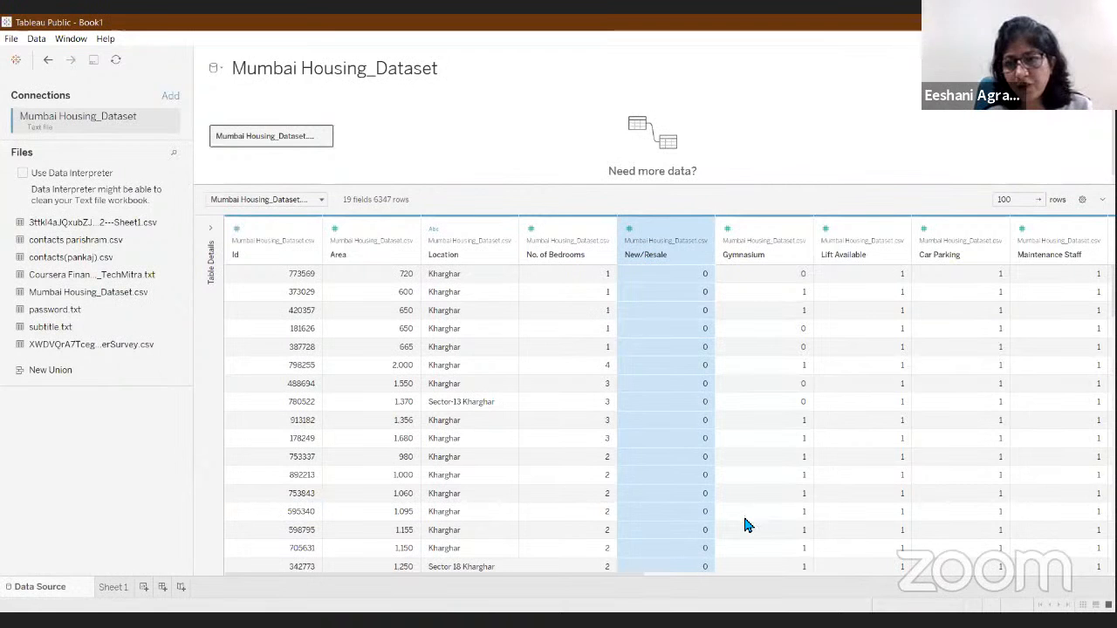
pyautogui.keyDown('shift'); pyautogui.click(1063, 574); pyautogui.keyUp('shift')
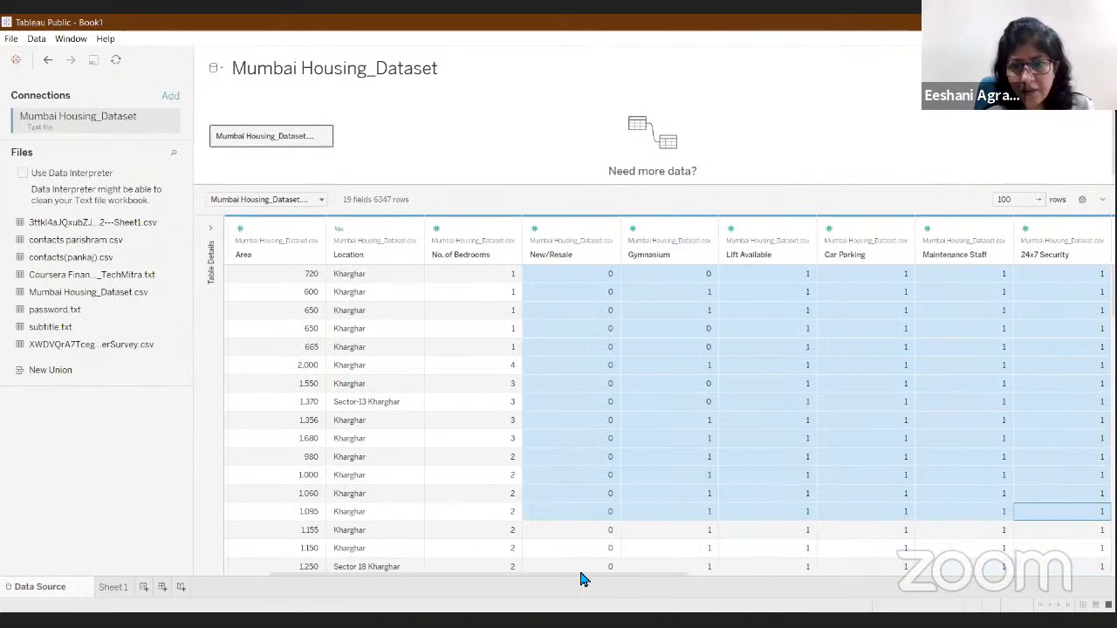
pyautogui.moveTo(580, 573); pyautogui.dragTo(827, 495)
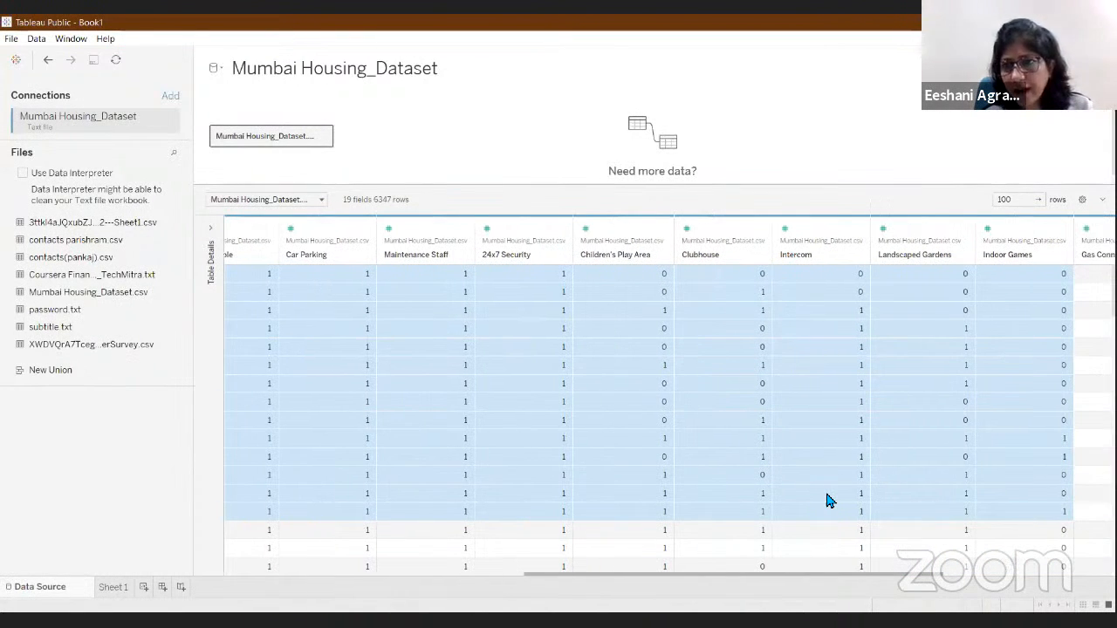
pyautogui.moveTo(713, 574); pyautogui.dragTo(875, 574)
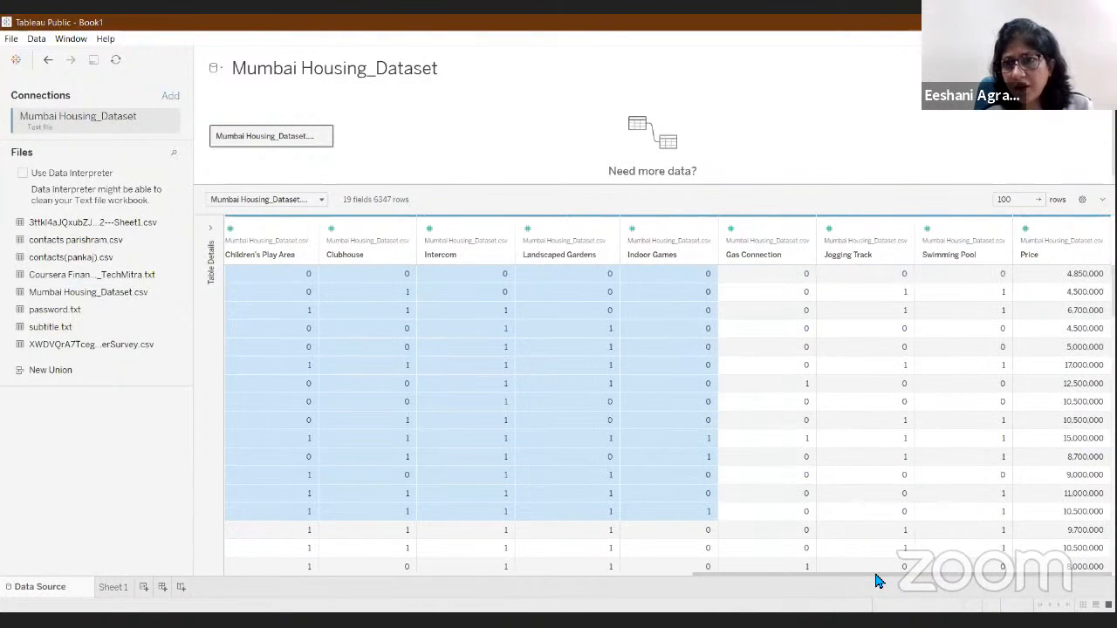
pyautogui.keyDown('shift'); pyautogui.click(982, 259); pyautogui.keyUp('shift')
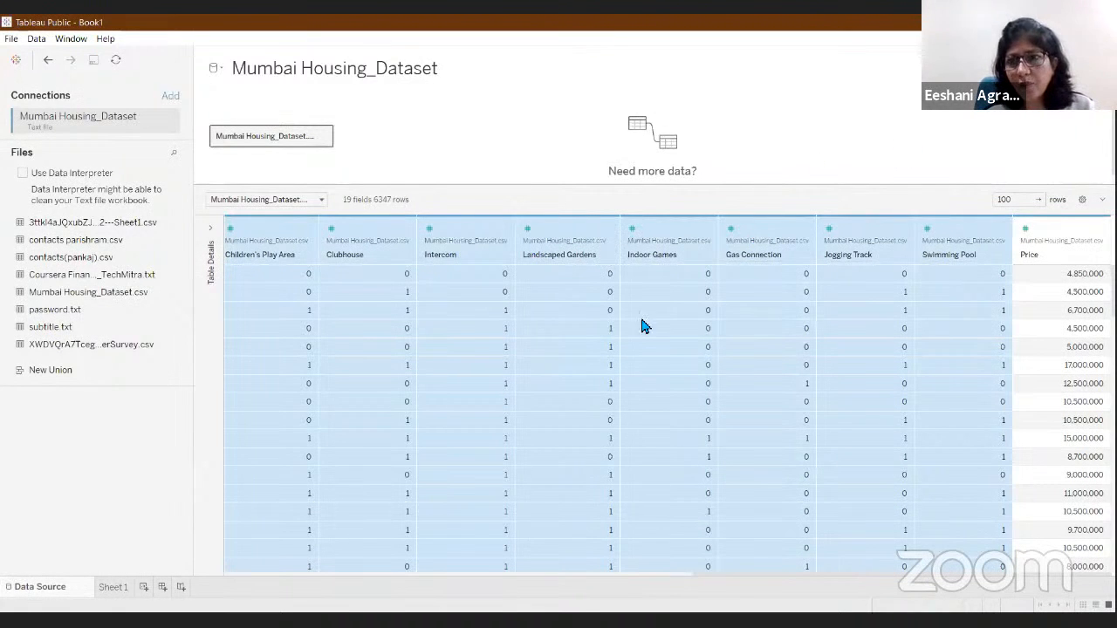
pyautogui.click(1006, 232)
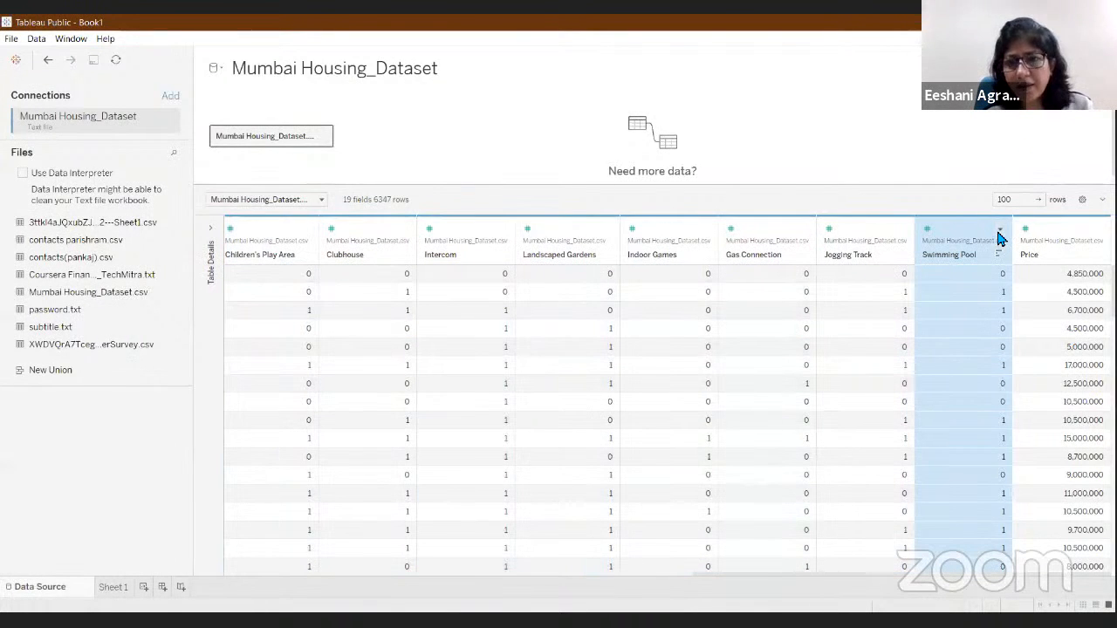
pyautogui.click(365, 574)
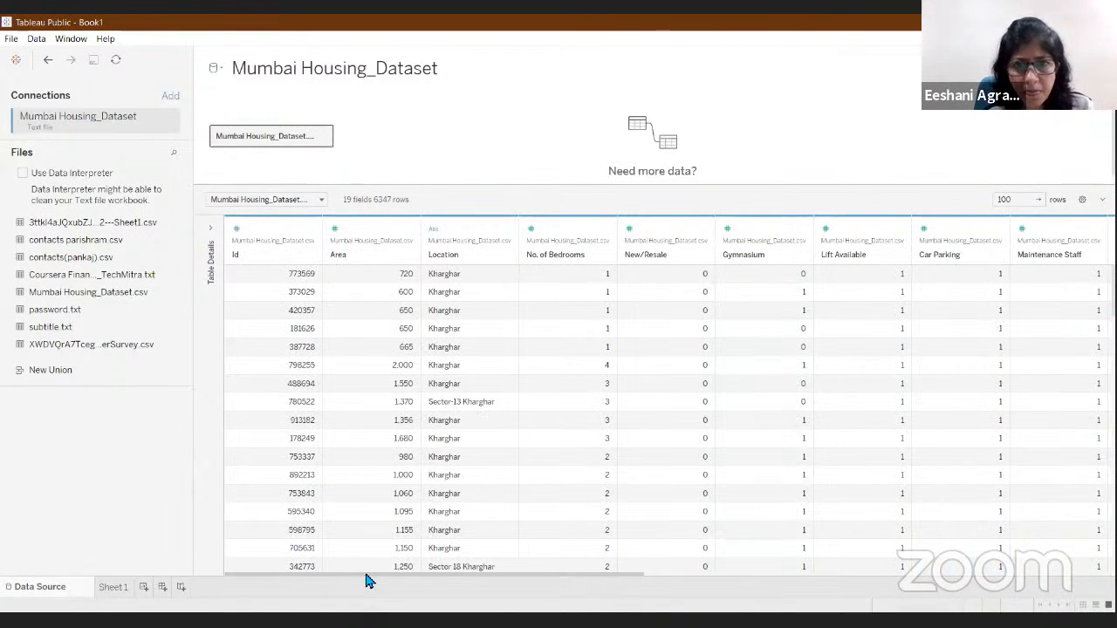
pyautogui.keyDown('shift'); pyautogui.click(661, 254); pyautogui.keyUp('shift')
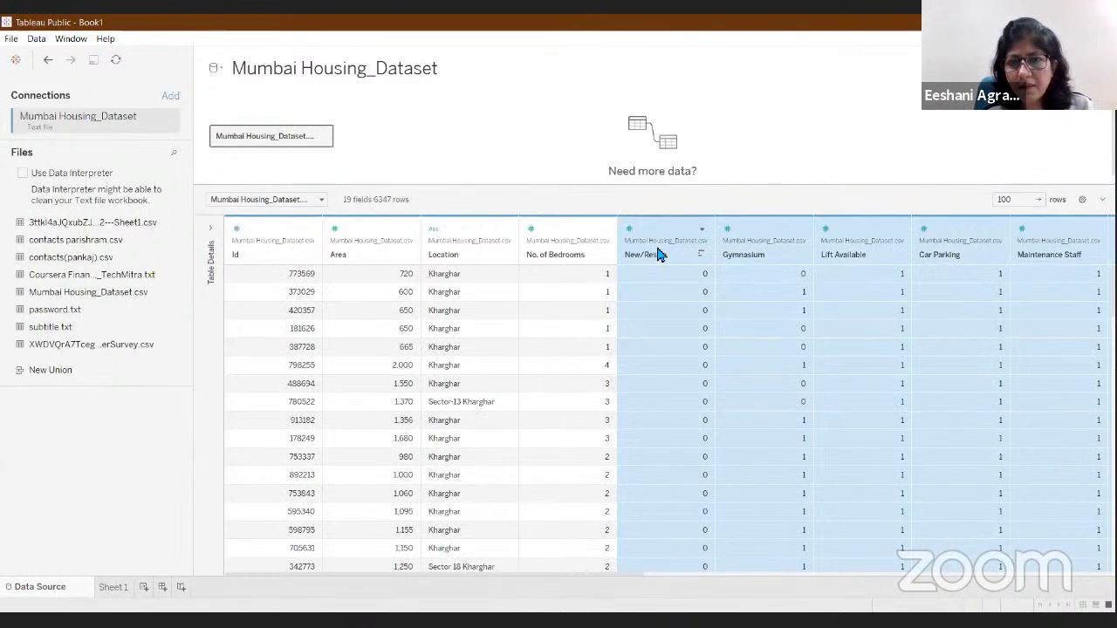
pyautogui.click(702, 231)
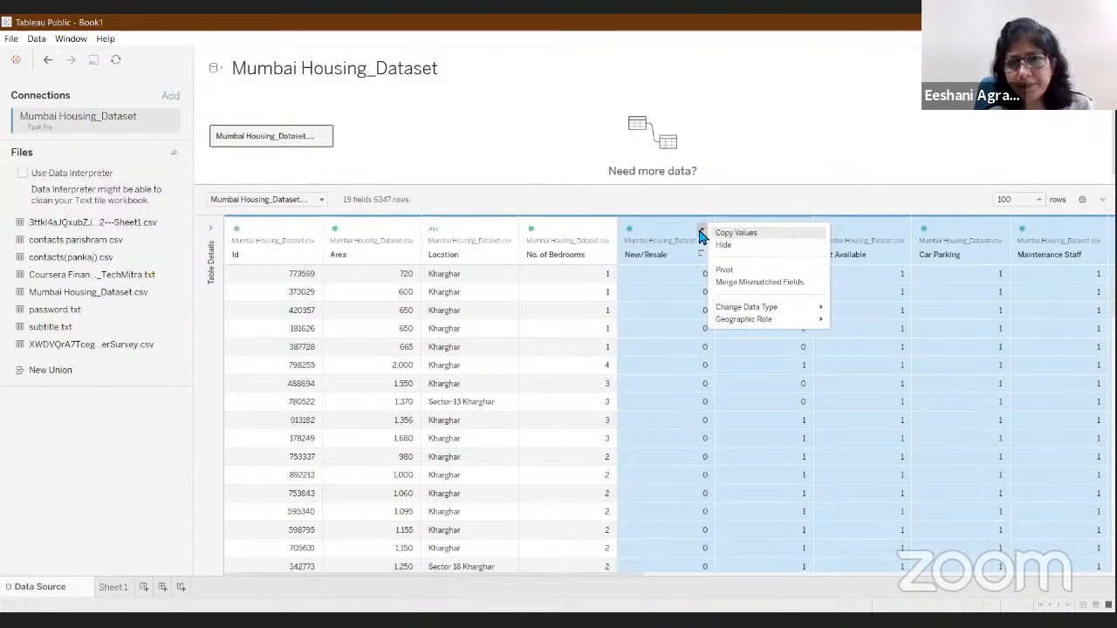
pyautogui.click(724, 269)
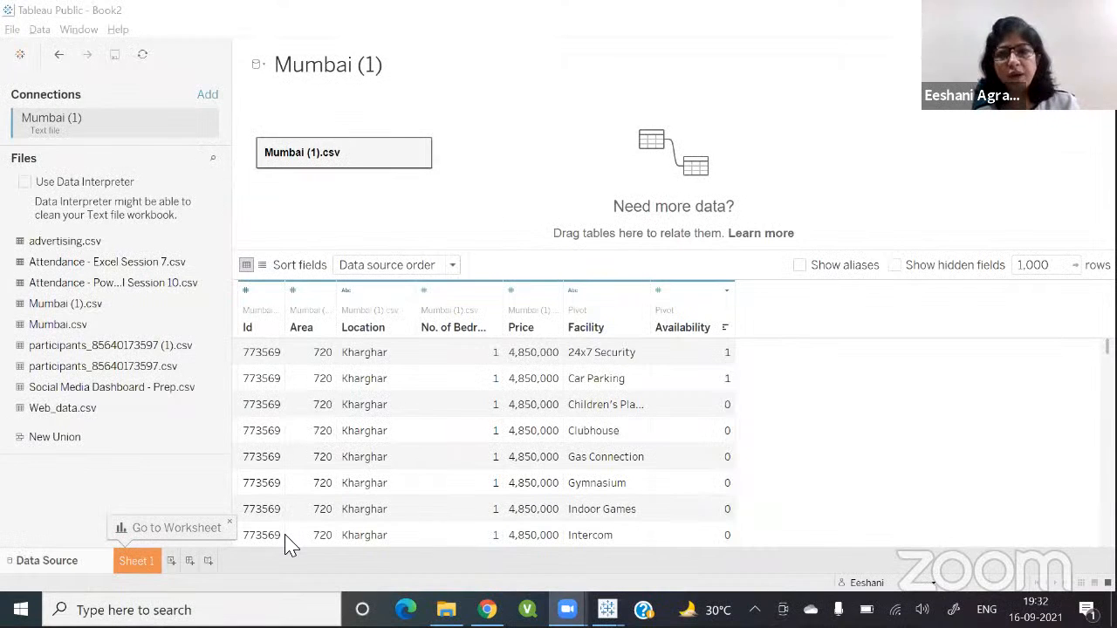
# Step: Review the Property sheet of the finished Mumbai housing dashboard in the other workbook
pyautogui.hotkey('alt', 'Tab')
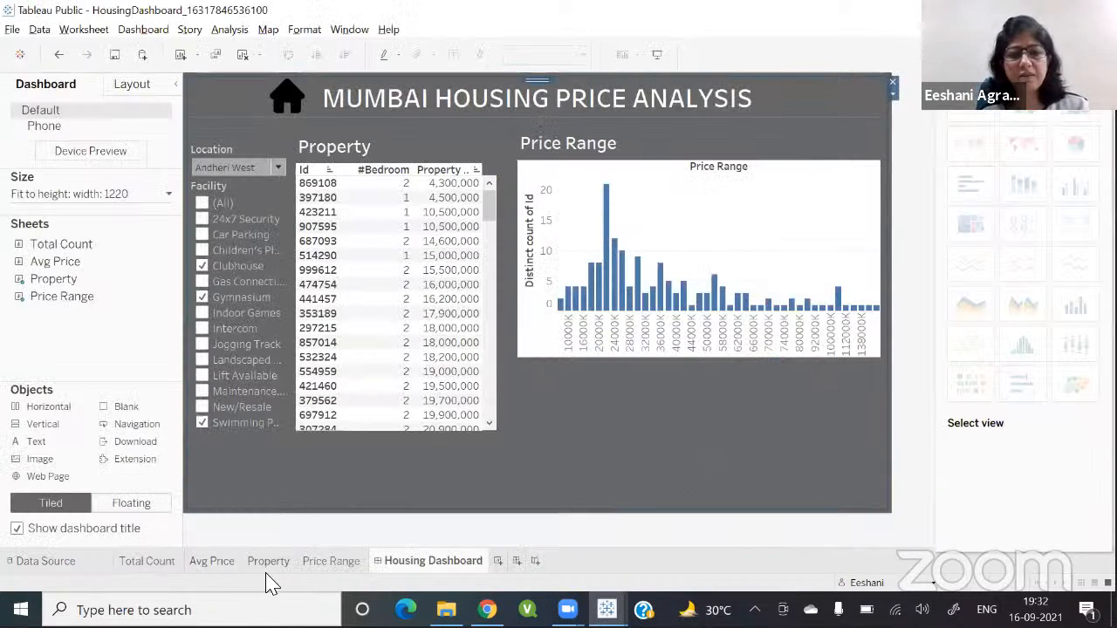
pyautogui.click(269, 561)
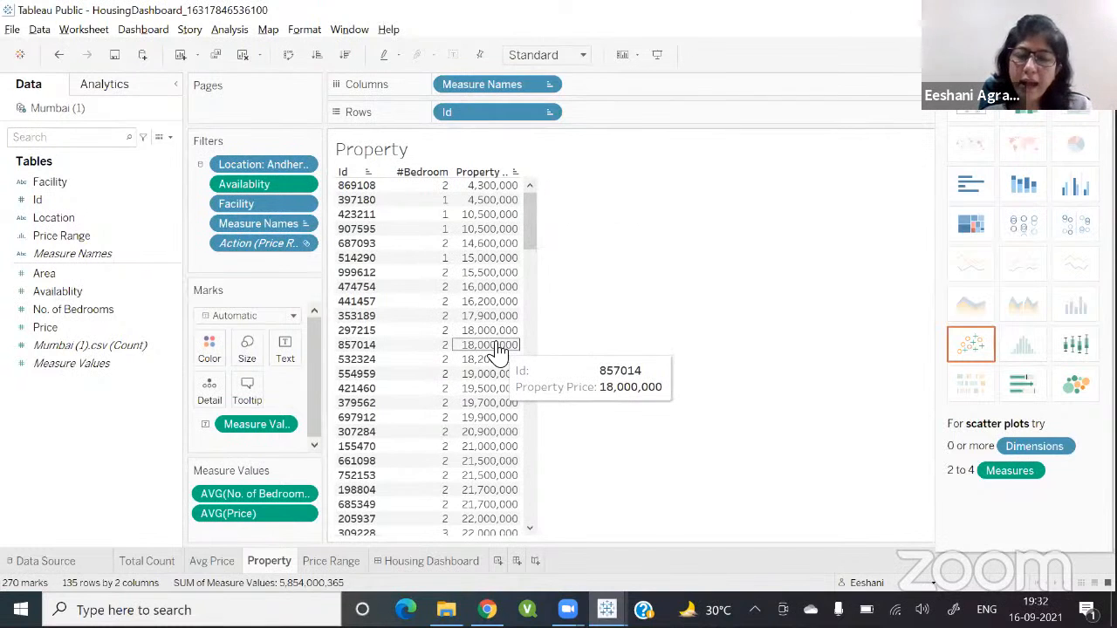
pyautogui.hotkey('alt', 'Tab')
pyautogui.hotkey('alt', 'Tab')
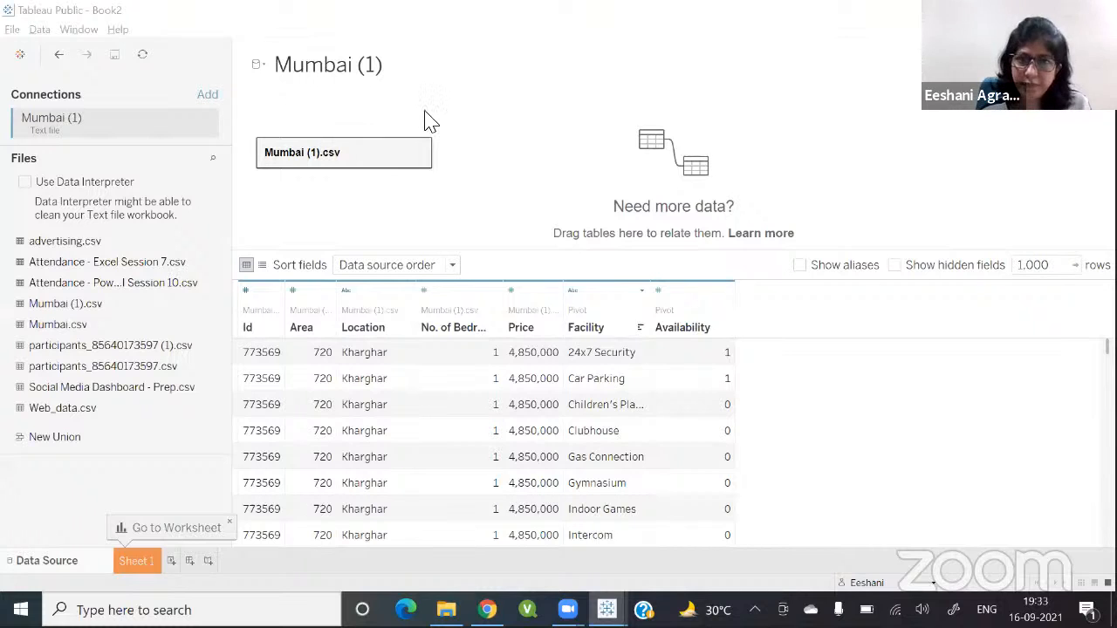
# Step: On Sheet 1, build a text table listing Id with No. of Bedrooms and Price
pyautogui.click(138, 558)
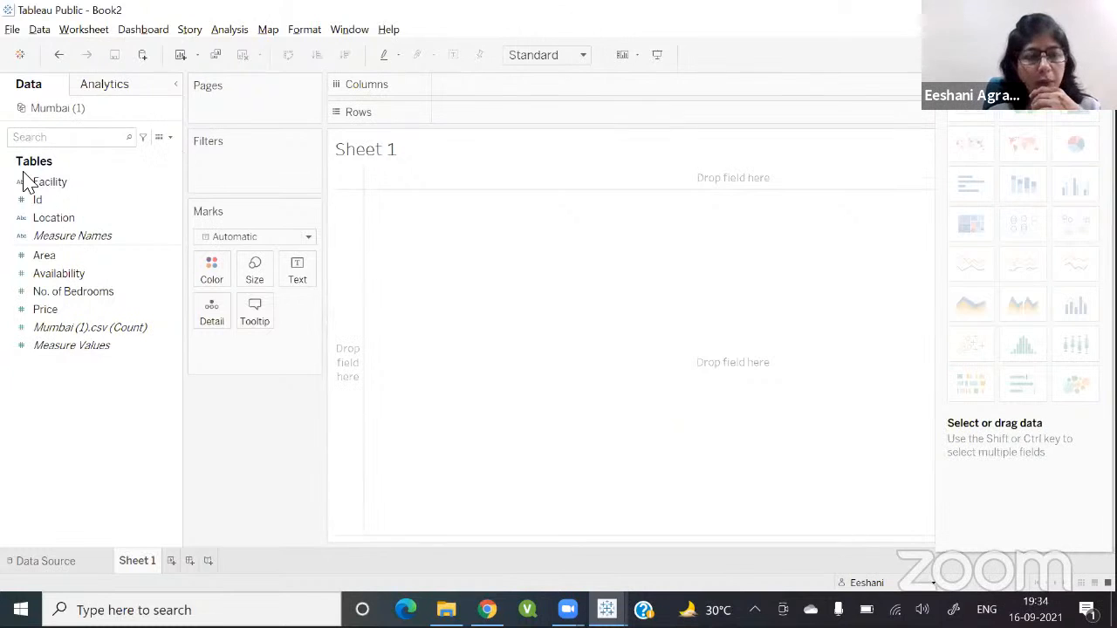
pyautogui.doubleClick(32, 201)
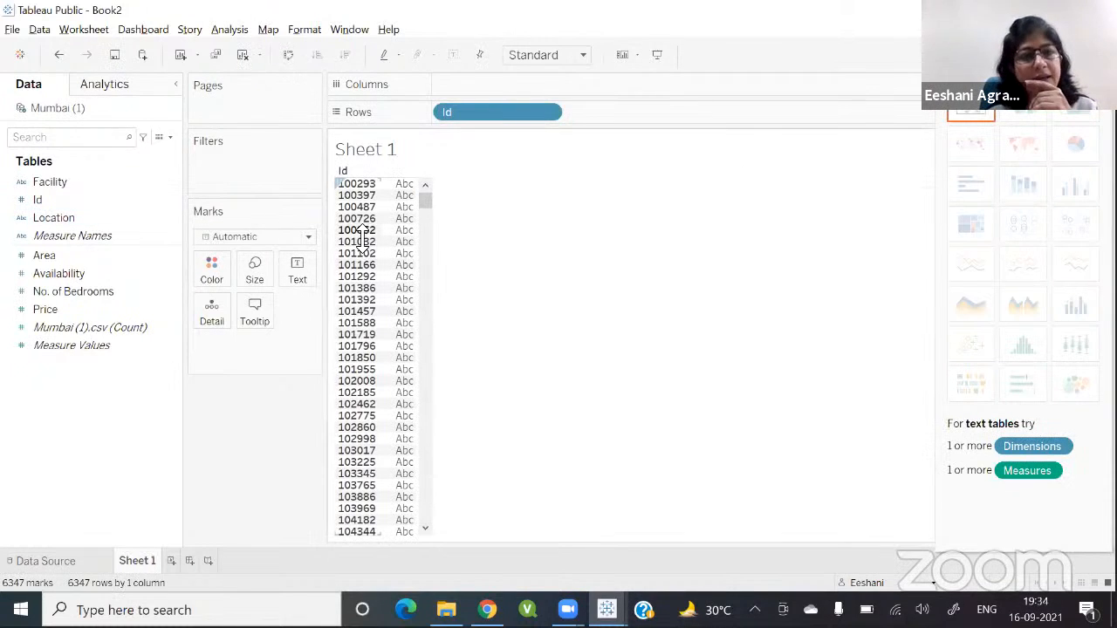
pyautogui.doubleClick(79, 293)
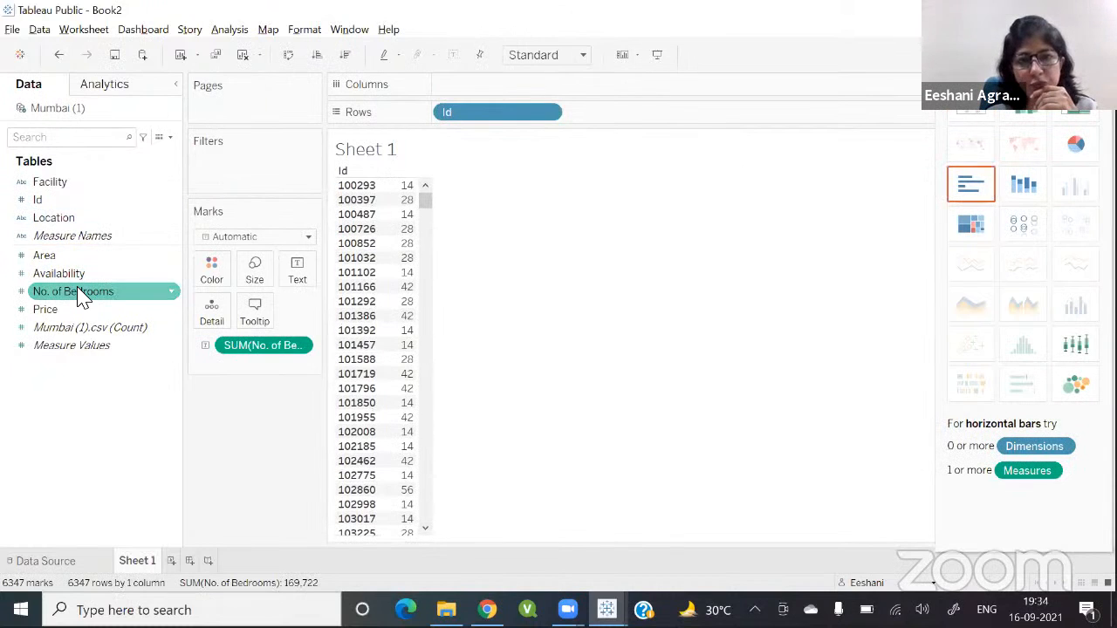
pyautogui.click(71, 329)
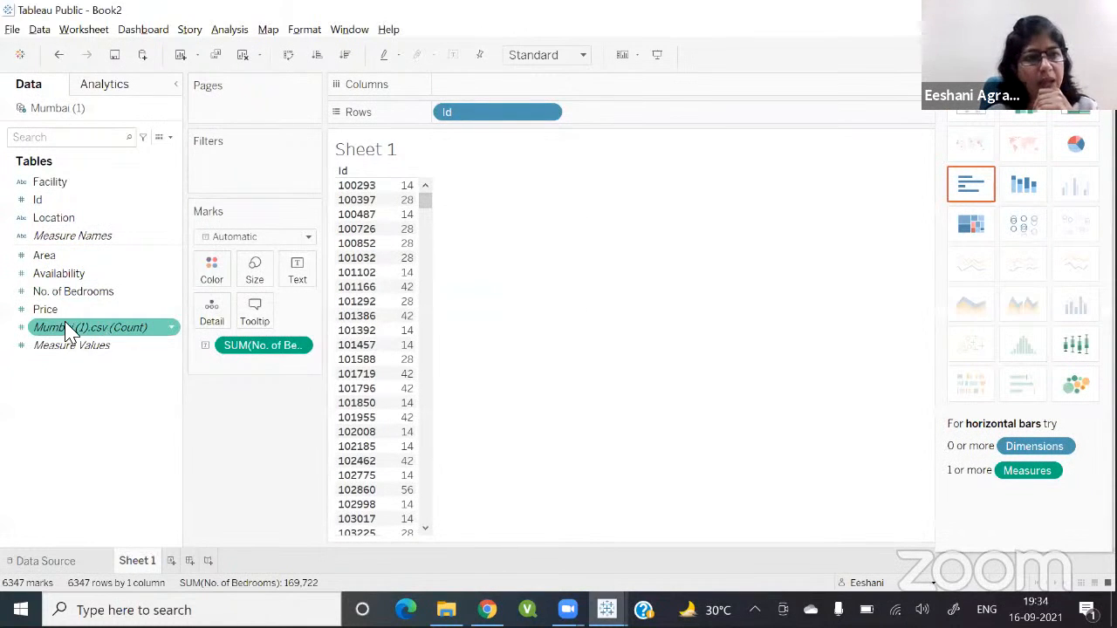
pyautogui.doubleClick(46, 309)
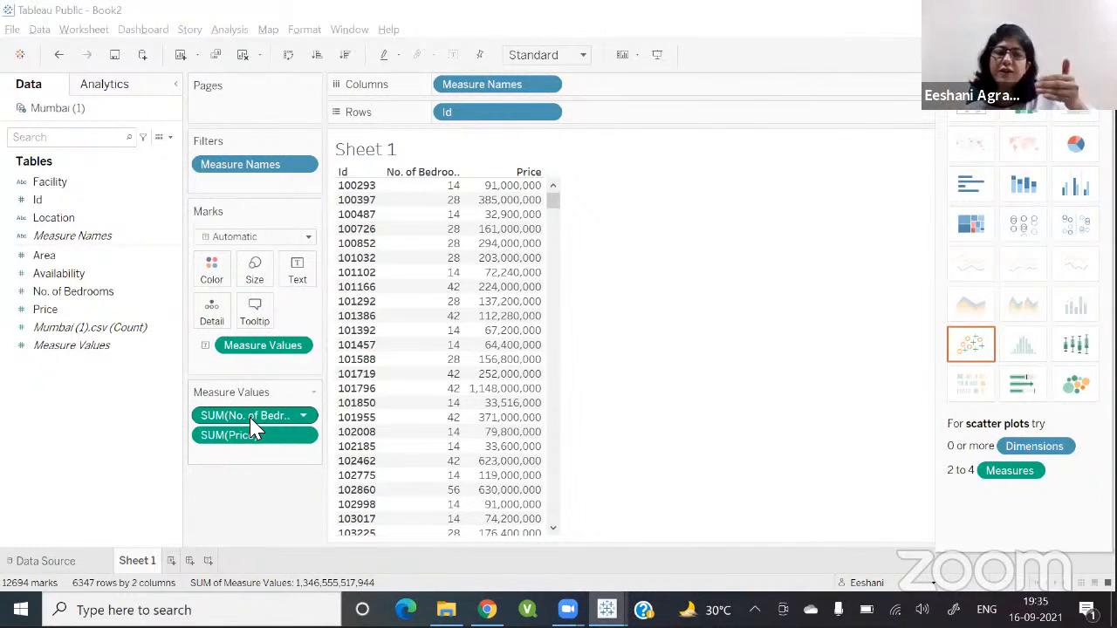
# Step: Change the aggregation of both No. of Bedrooms and Price to Average
pyautogui.click(60, 564)
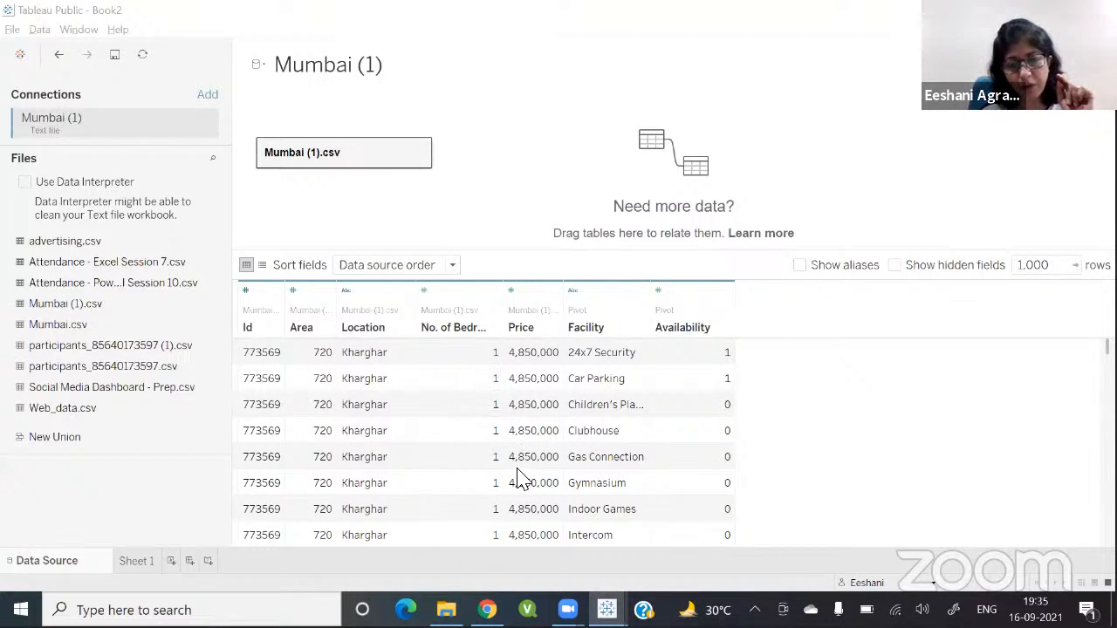
pyautogui.click(140, 561)
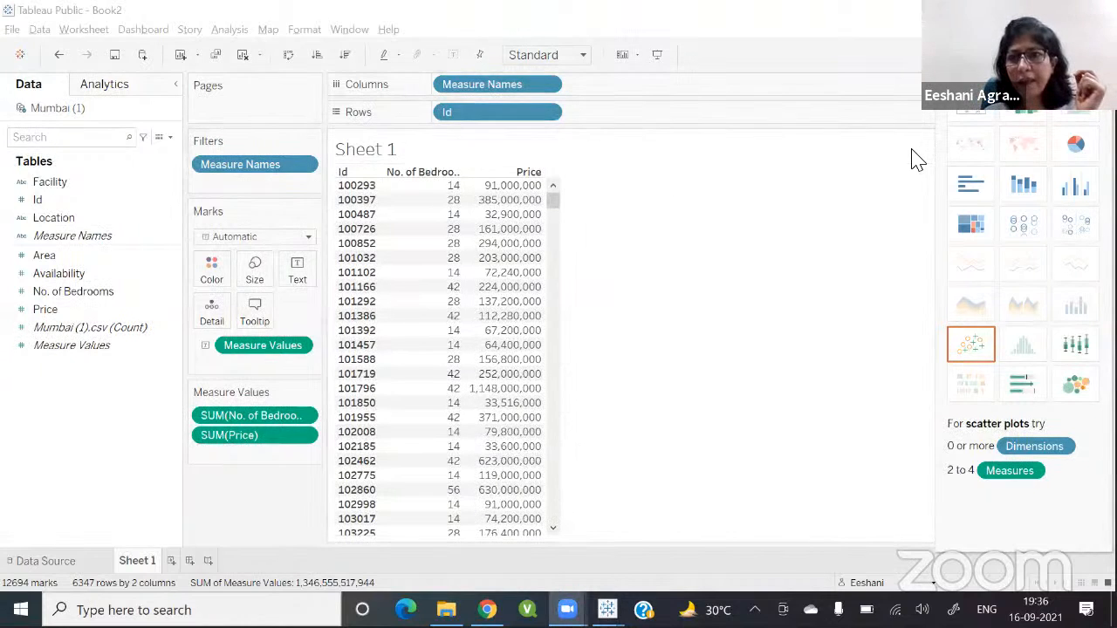
pyautogui.click(305, 418)
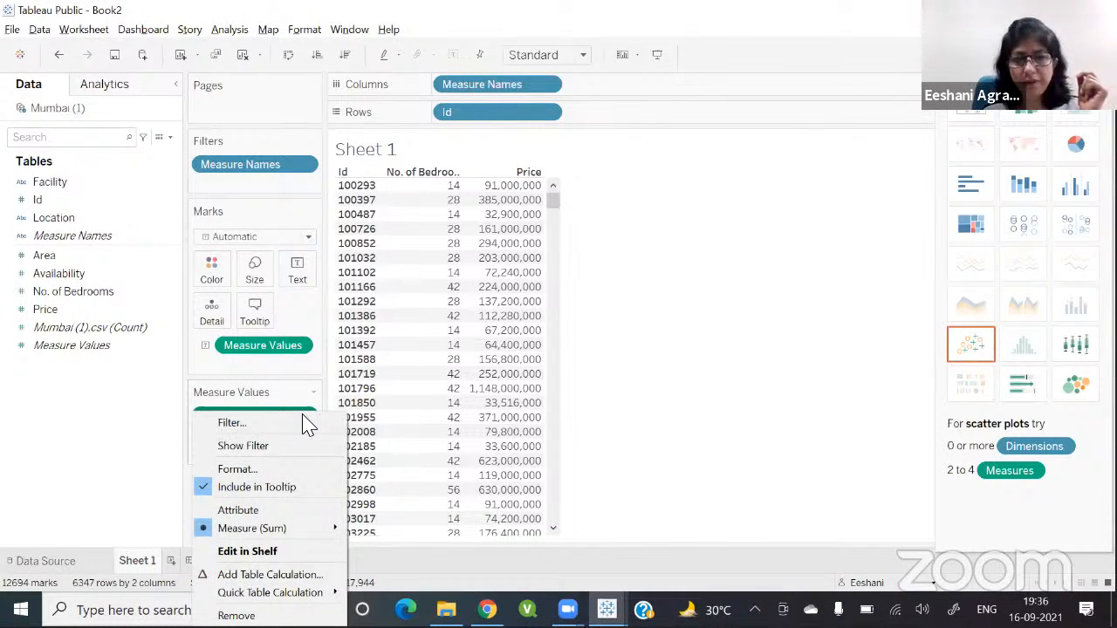
pyautogui.click(724, 330)
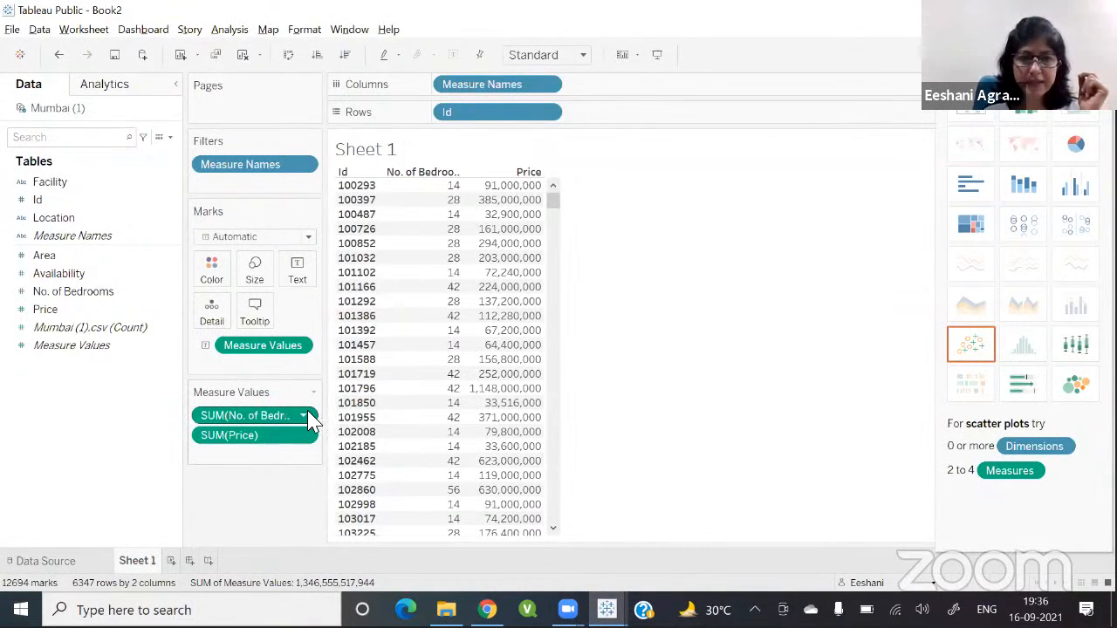
pyautogui.click(305, 416)
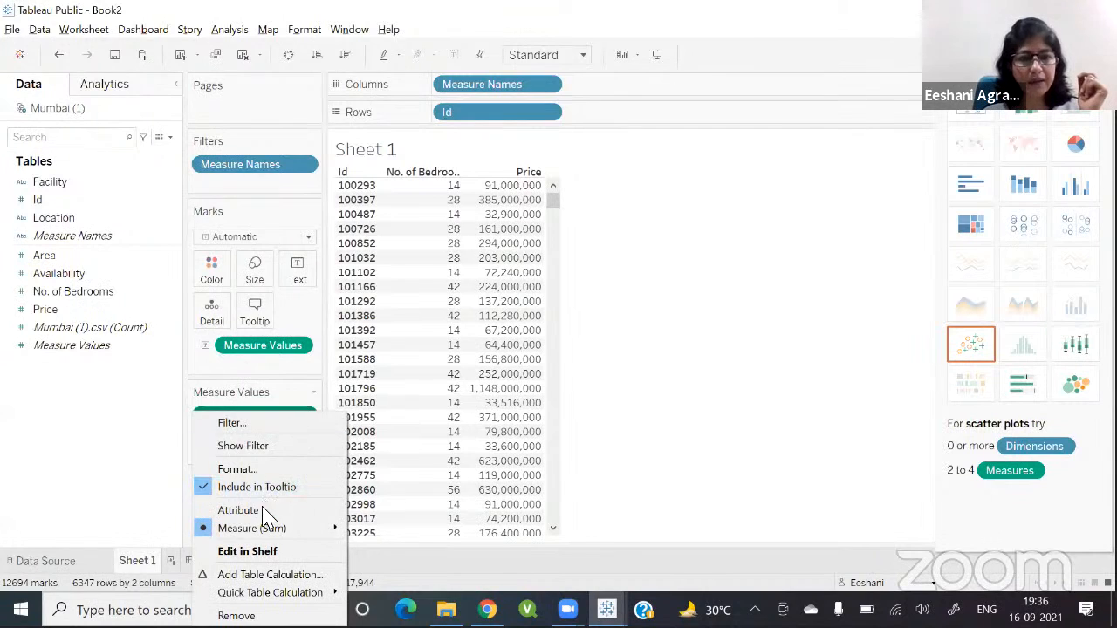
pyautogui.moveTo(262, 529)
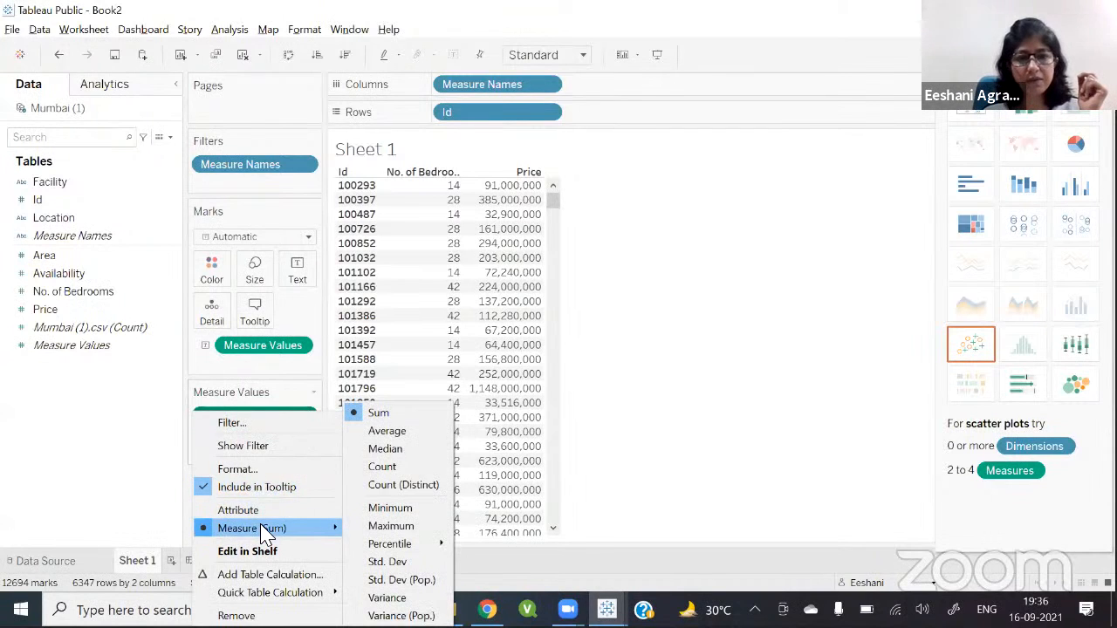
pyautogui.click(387, 431)
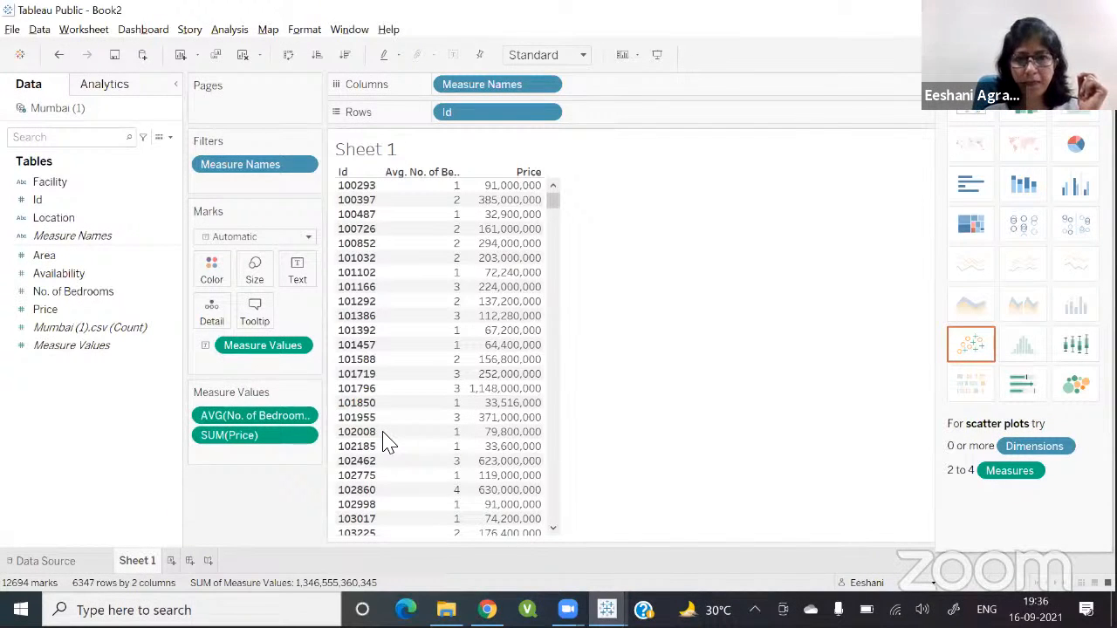
pyautogui.click(305, 438)
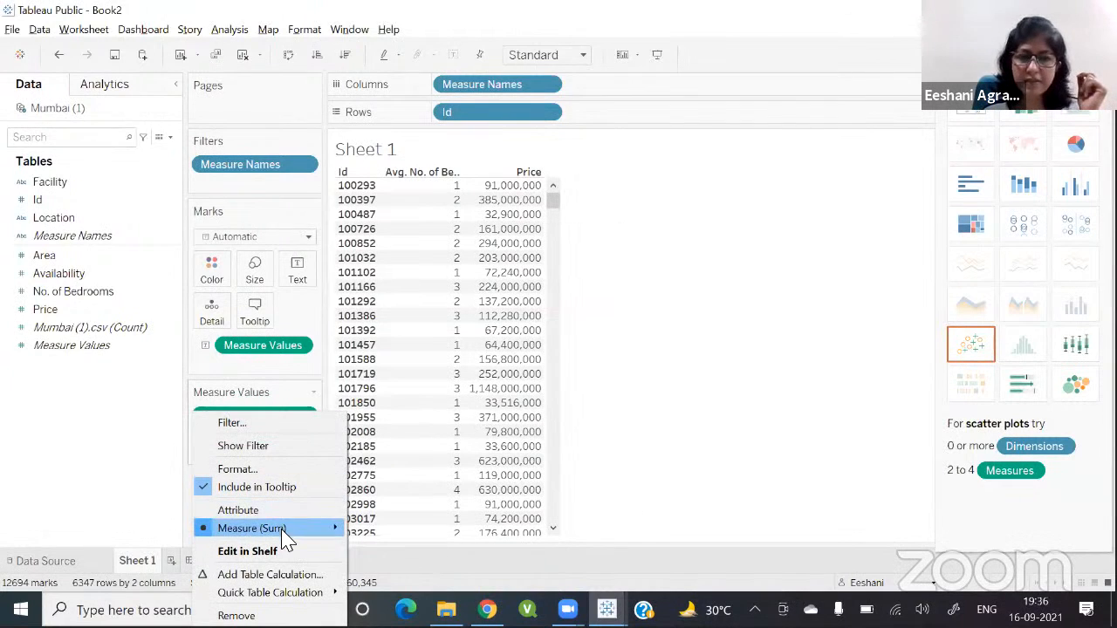
pyautogui.moveTo(333, 529)
pyautogui.click(395, 433)
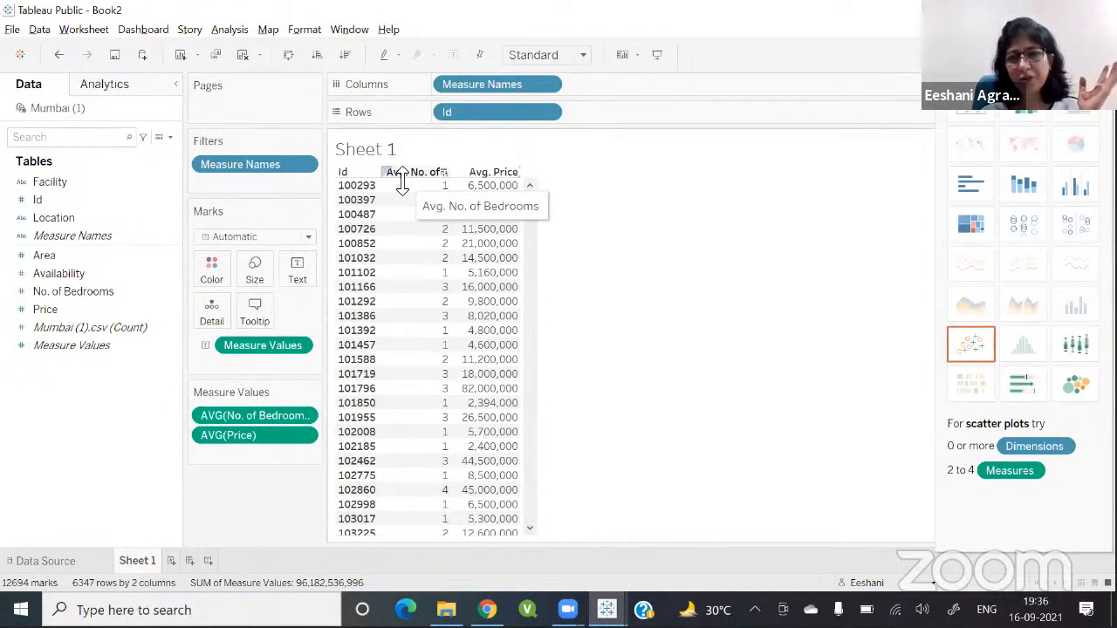
# Step: Rename the Avg. Price column header alias to Property Price
pyautogui.rightClick(489, 176)
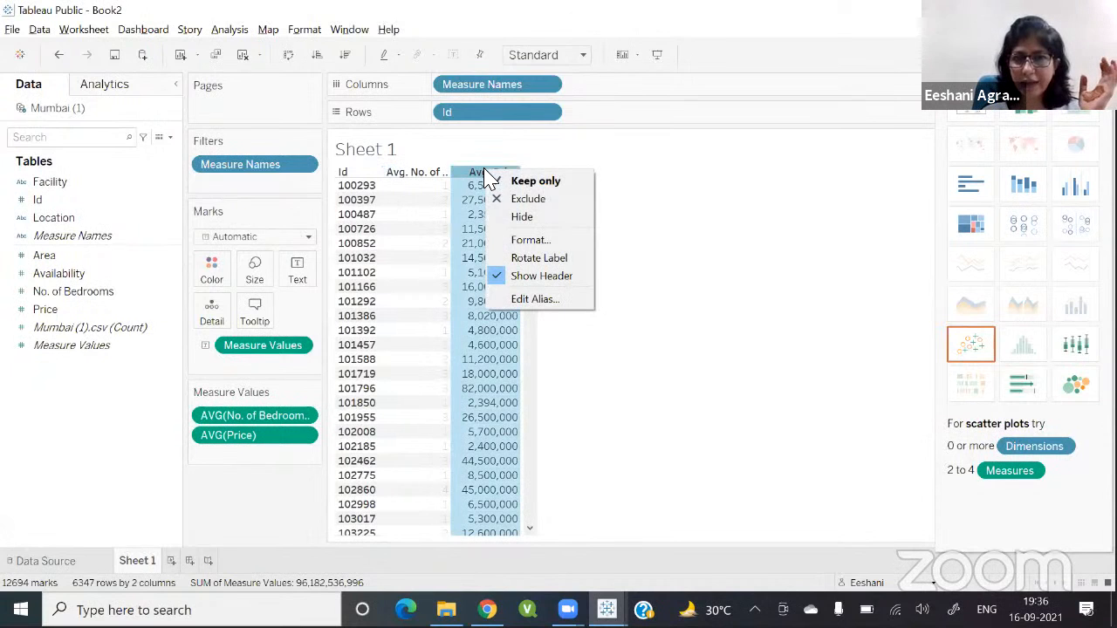
pyautogui.click(529, 299)
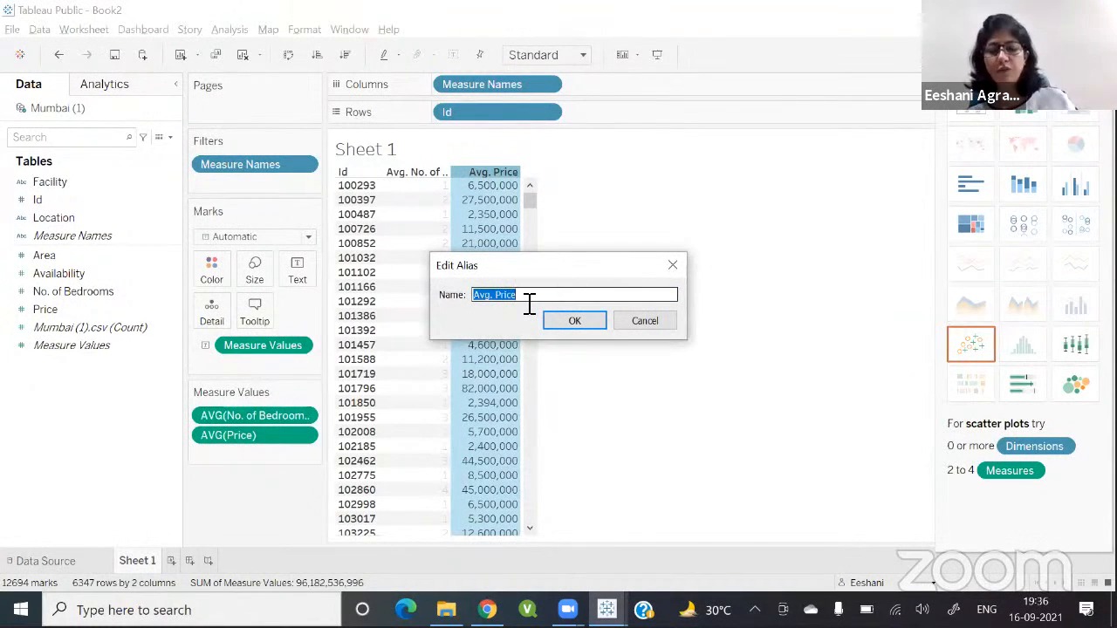
pyautogui.write('P')
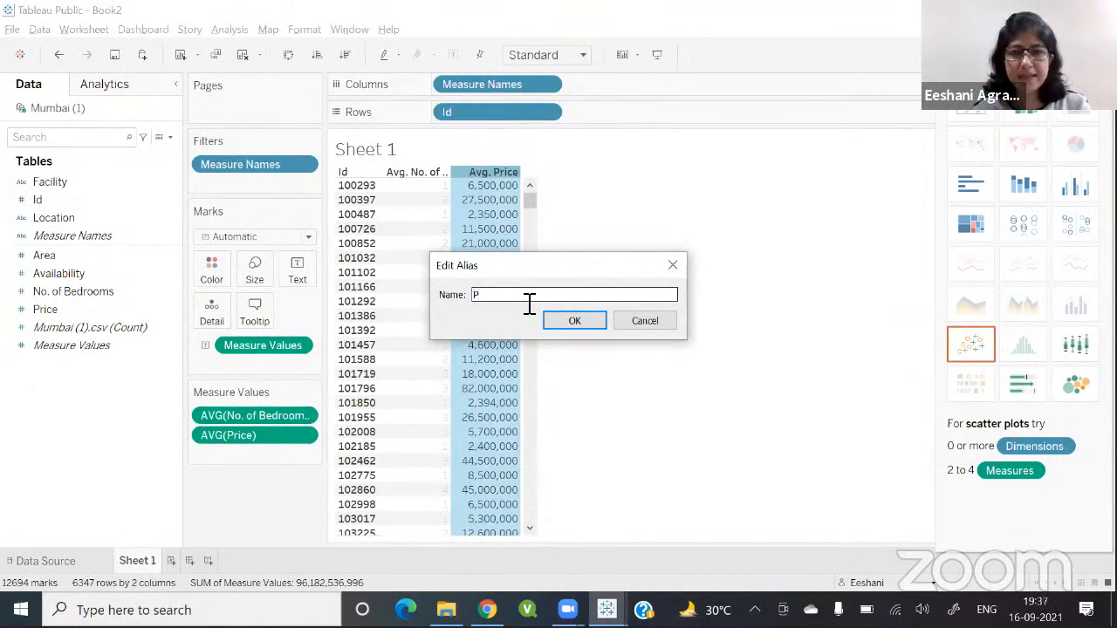
pyautogui.write('ric')
pyautogui.press('BackSpace')
pyautogui.press('BackSpace')
pyautogui.press('BackSpace')
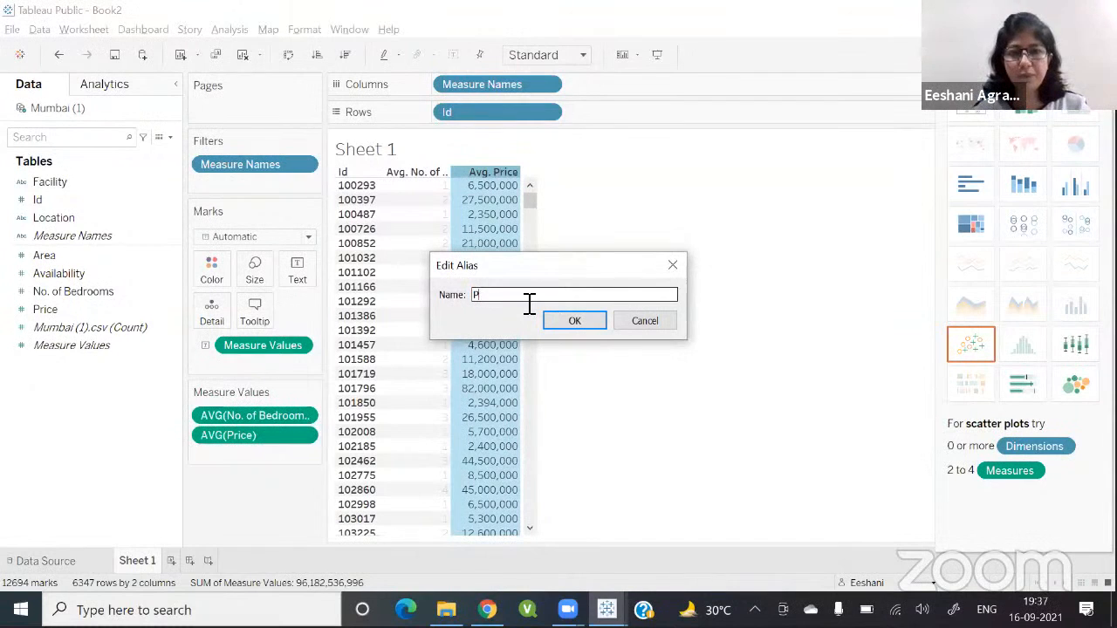
pyautogui.write('ri')
pyautogui.press('BackSpace')
pyautogui.press('BackSpace')
pyautogui.write('ro')
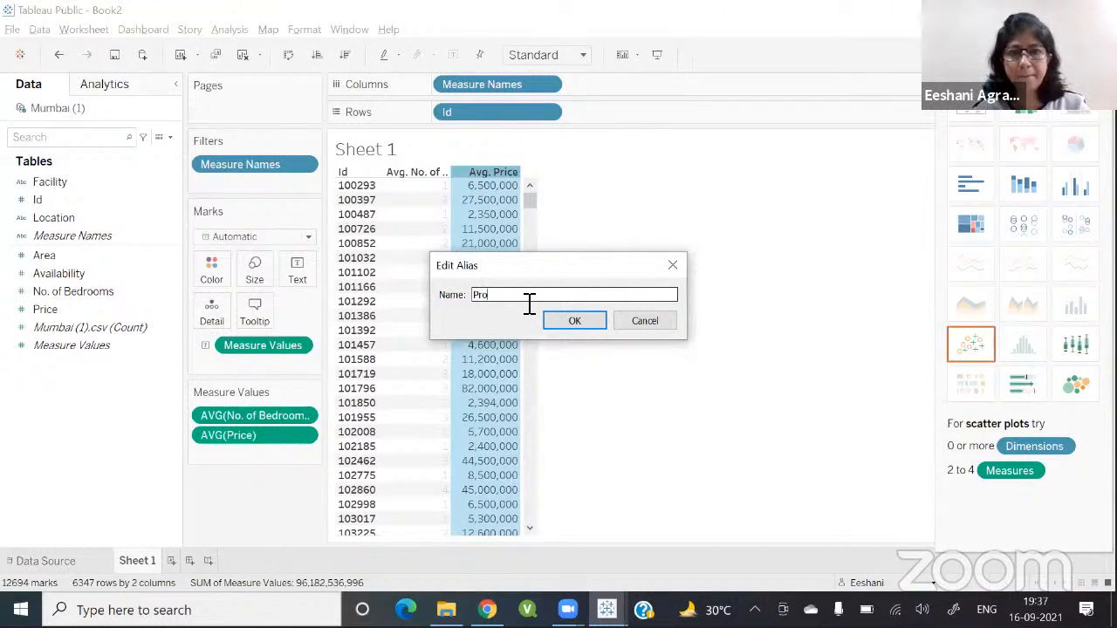
pyautogui.write('perty')
pyautogui.write('Price')
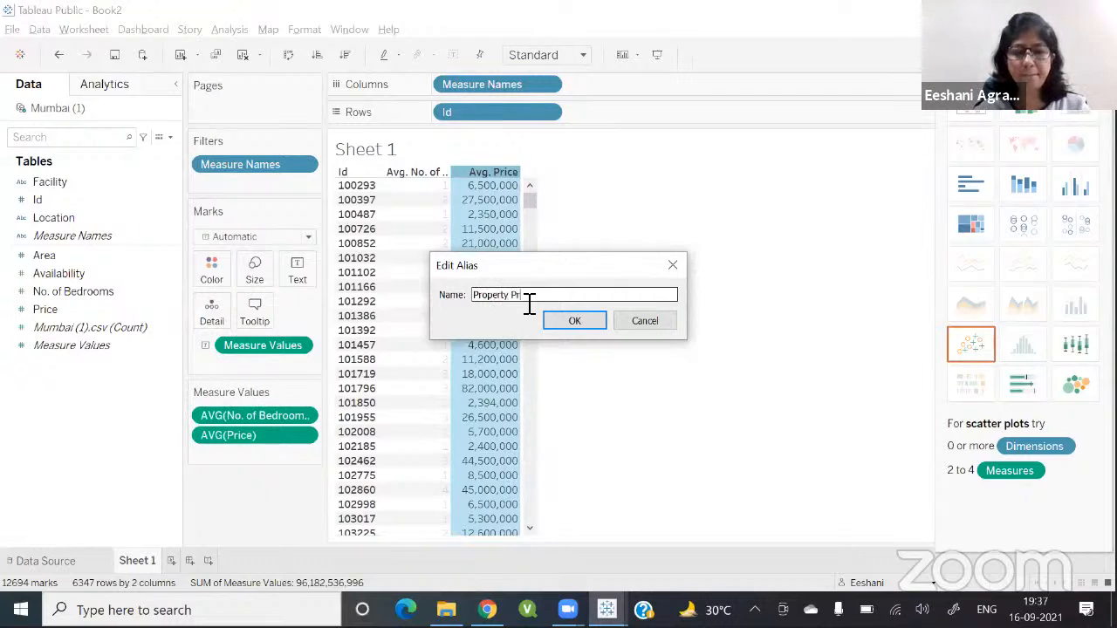
pyautogui.click(575, 322)
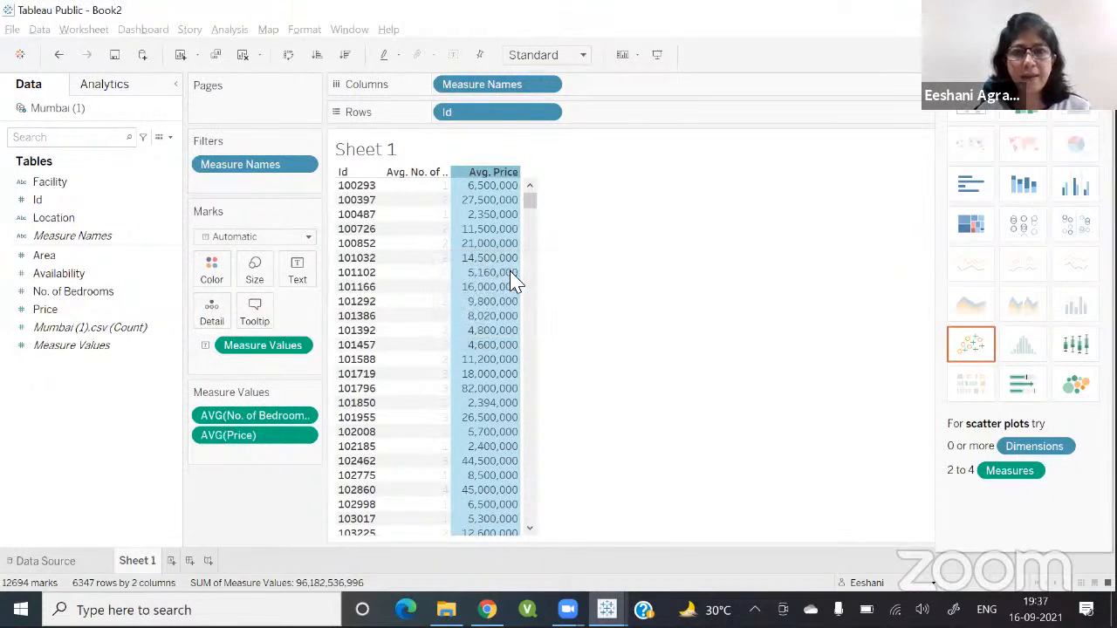
# Step: Rename the Avg. No. of Bedrooms column header alias to Bedroom Count
pyautogui.click(404, 177)
pyautogui.rightClick(404, 177)
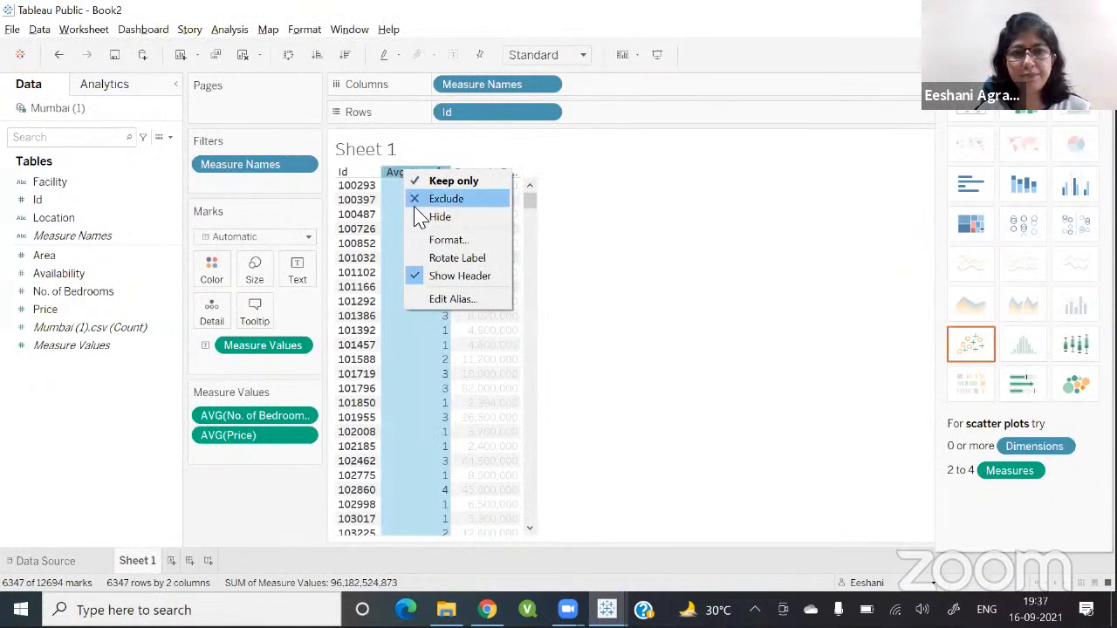
pyautogui.click(442, 299)
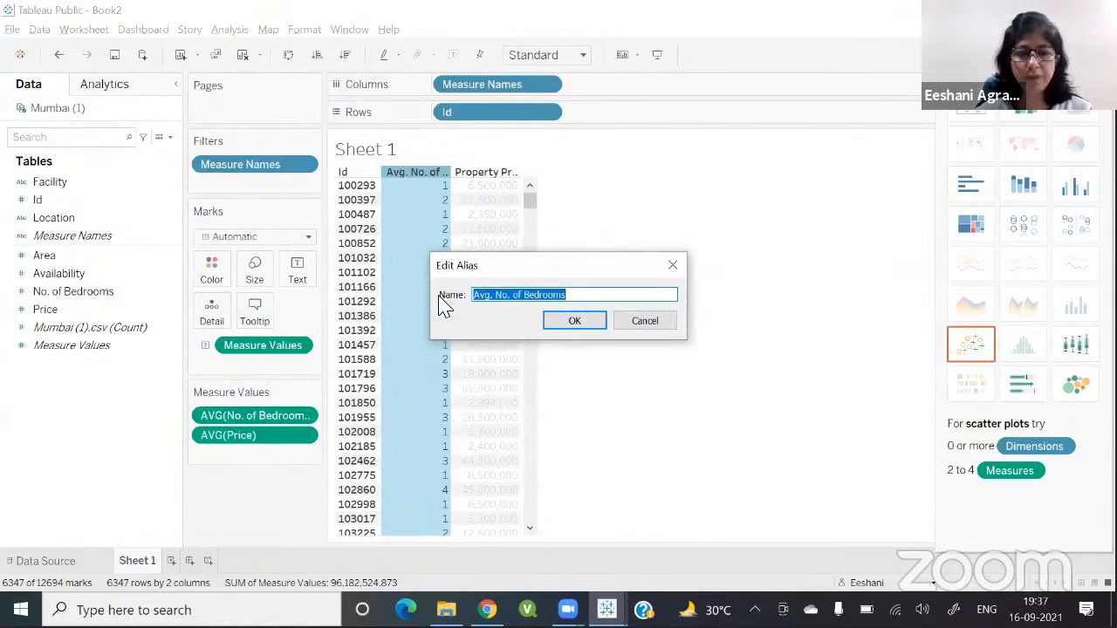
pyautogui.write('Bedroom Count')
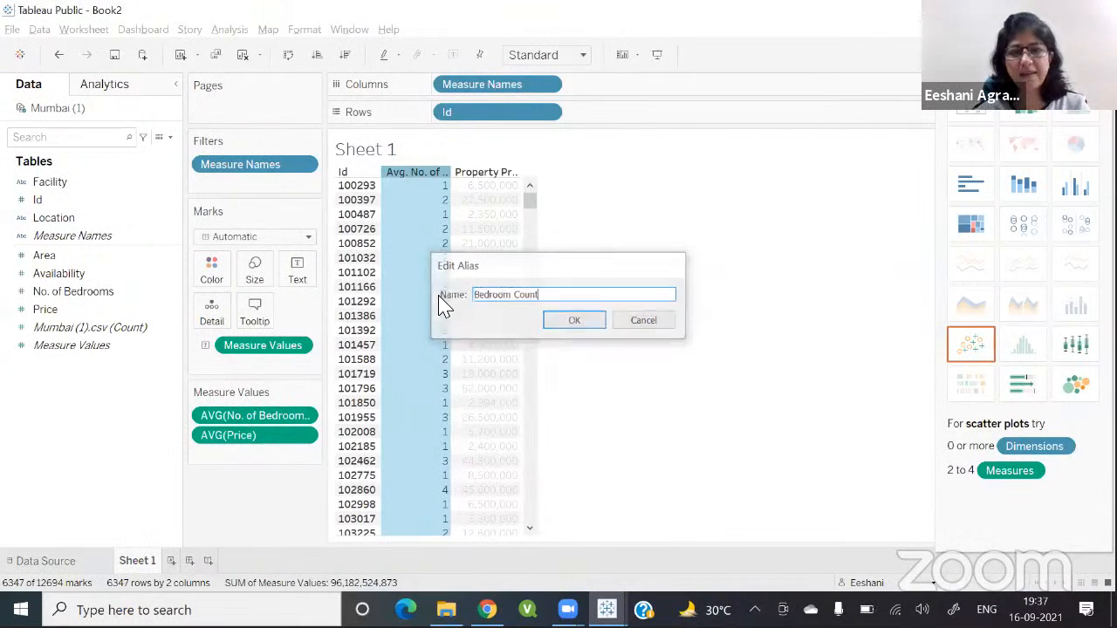
pyautogui.press('Return')
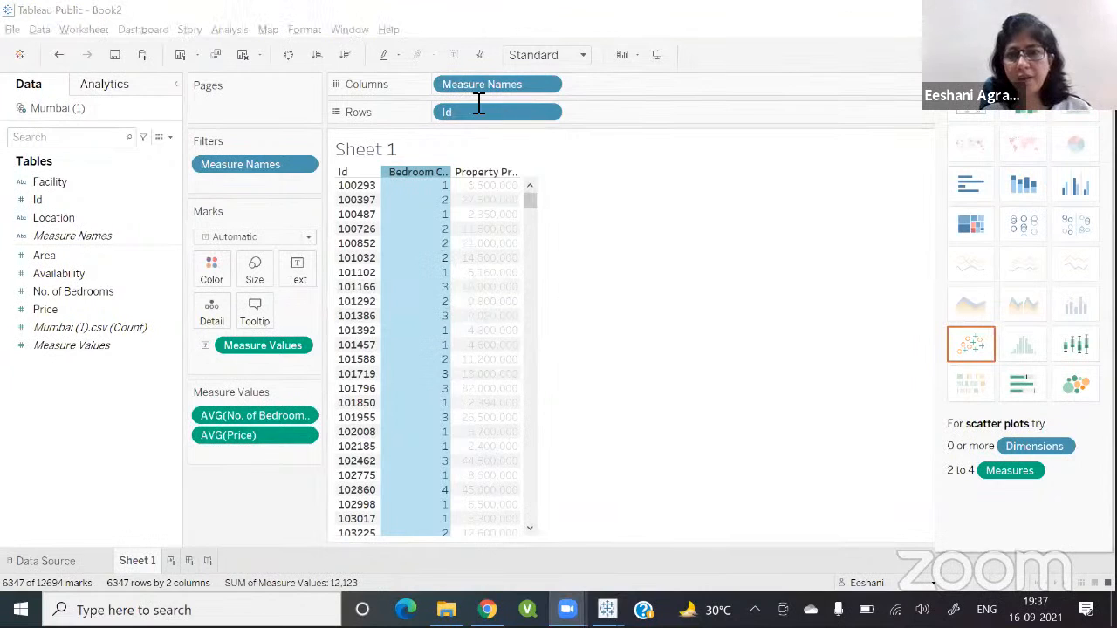
pyautogui.click(641, 414)
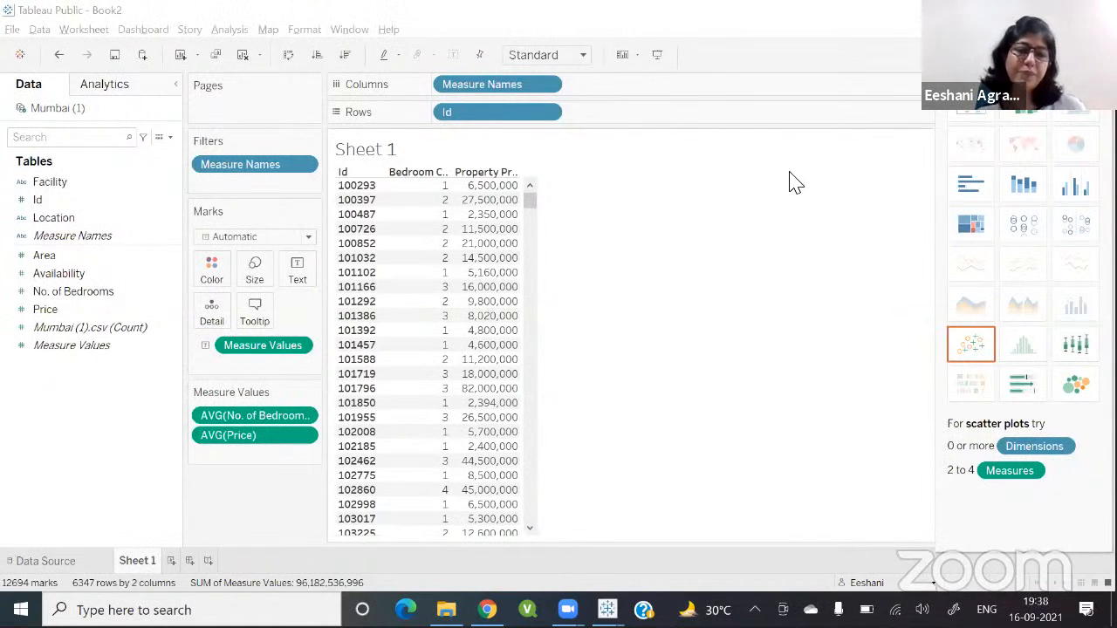
# Step: Review the data source and the Property sheet of the reference housing dashboard workbook
pyautogui.click(47, 564)
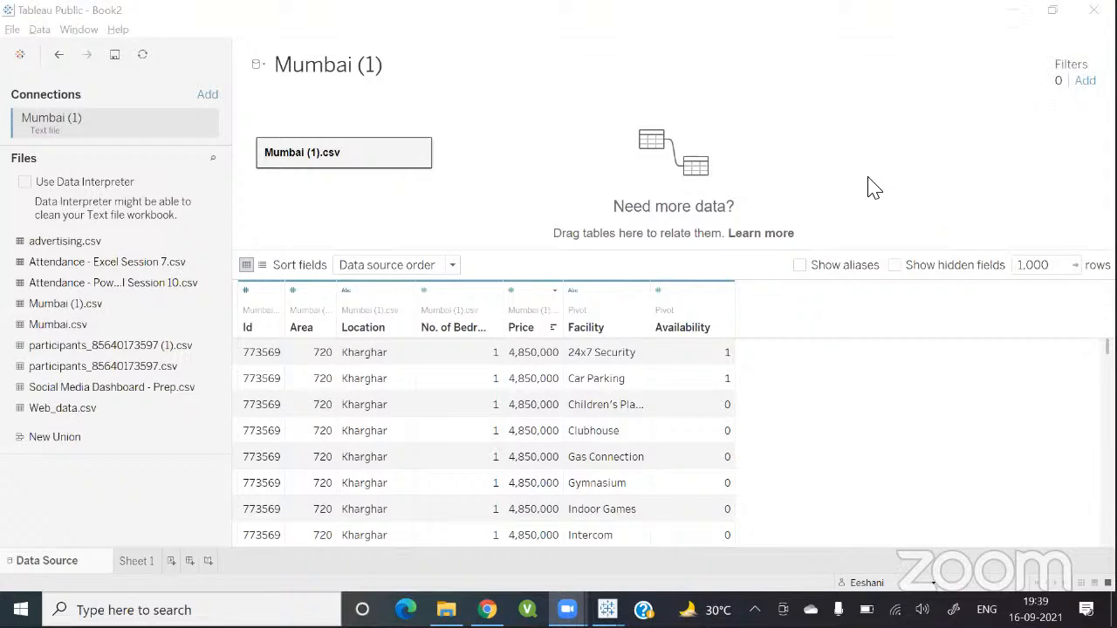
pyautogui.click(132, 561)
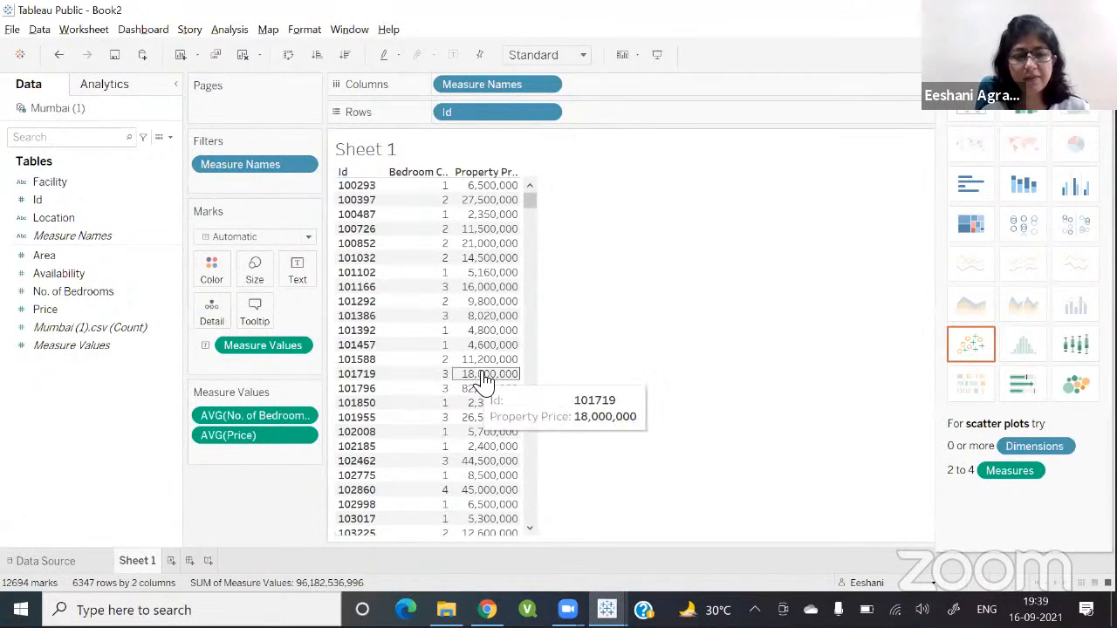
pyautogui.hotkey('alt', 'Tab')
pyautogui.hotkey('alt', 'Tab')
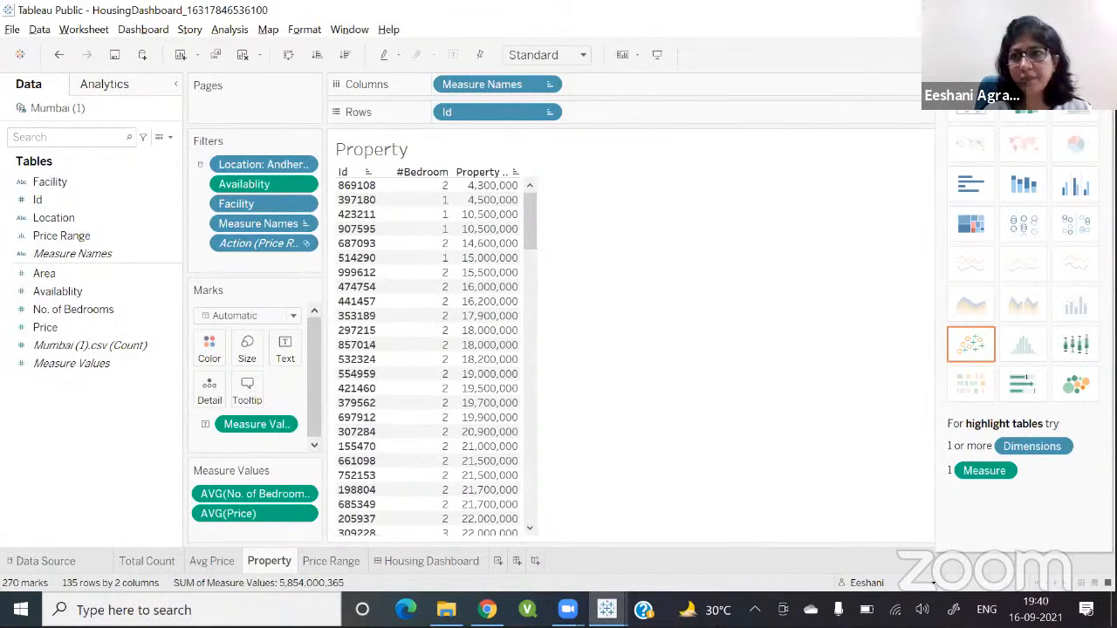
pyautogui.click(1059, 54)
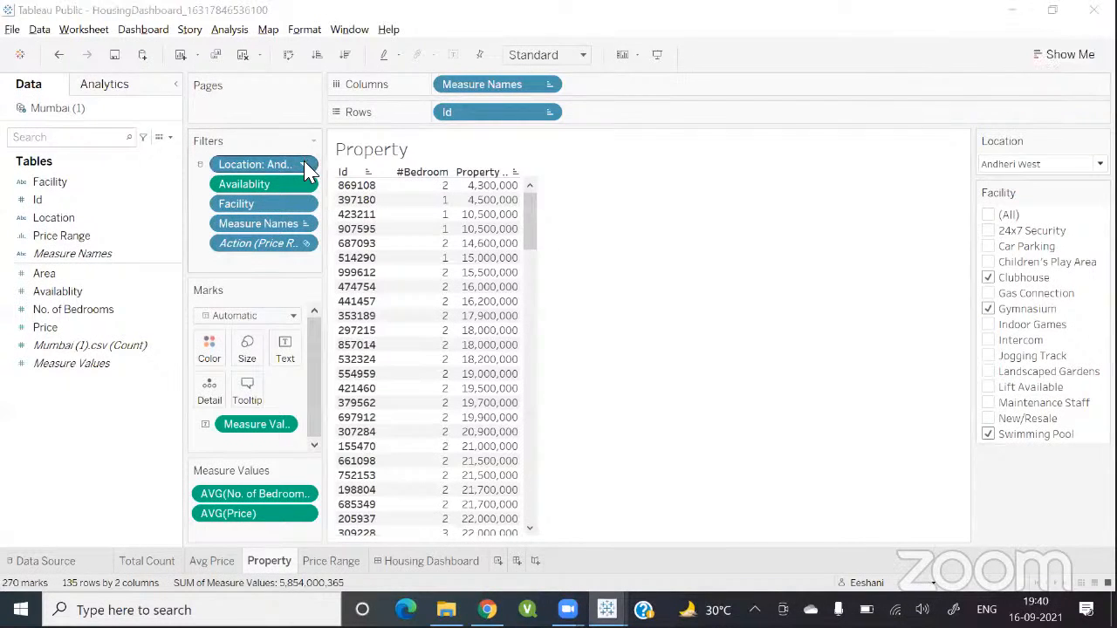
pyautogui.hotkey('alt', 'Tab')
pyautogui.click(329, 123)
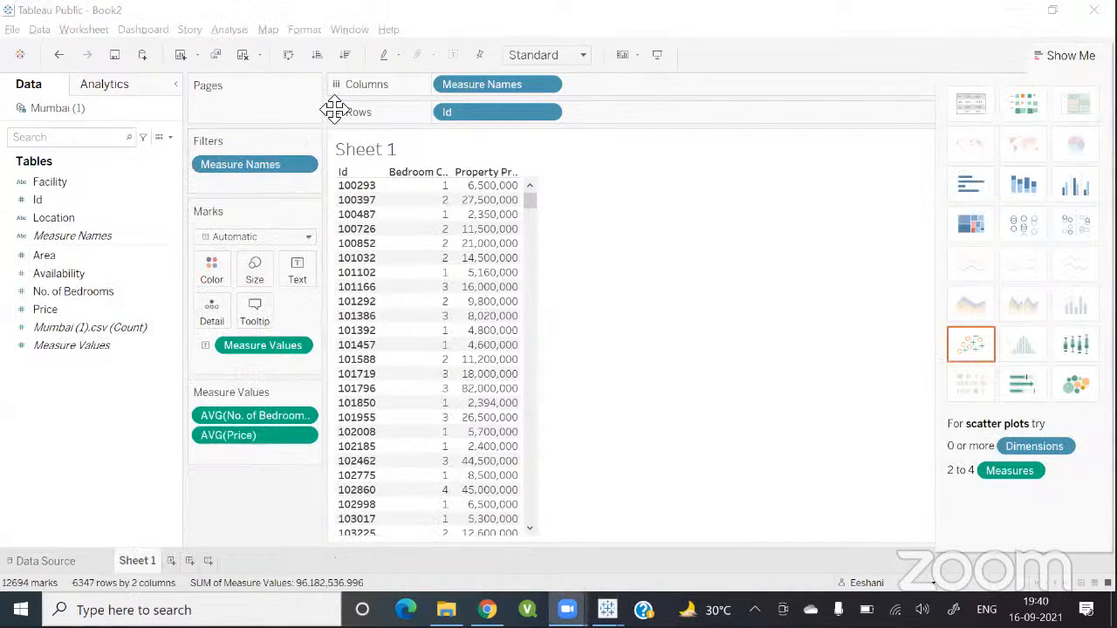
pyautogui.press('XF86AudioRaiseVolume')
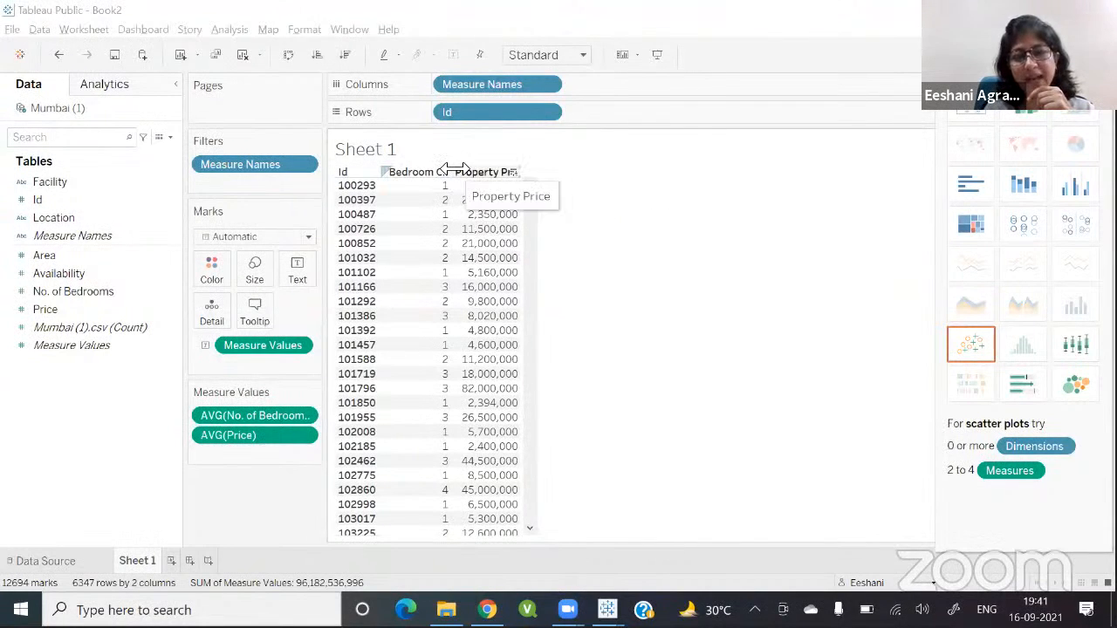
# Step: Widen the table's columns so the Bedroom Count and Property Price headers show in full
pyautogui.moveTo(454, 170); pyautogui.dragTo(490, 169)
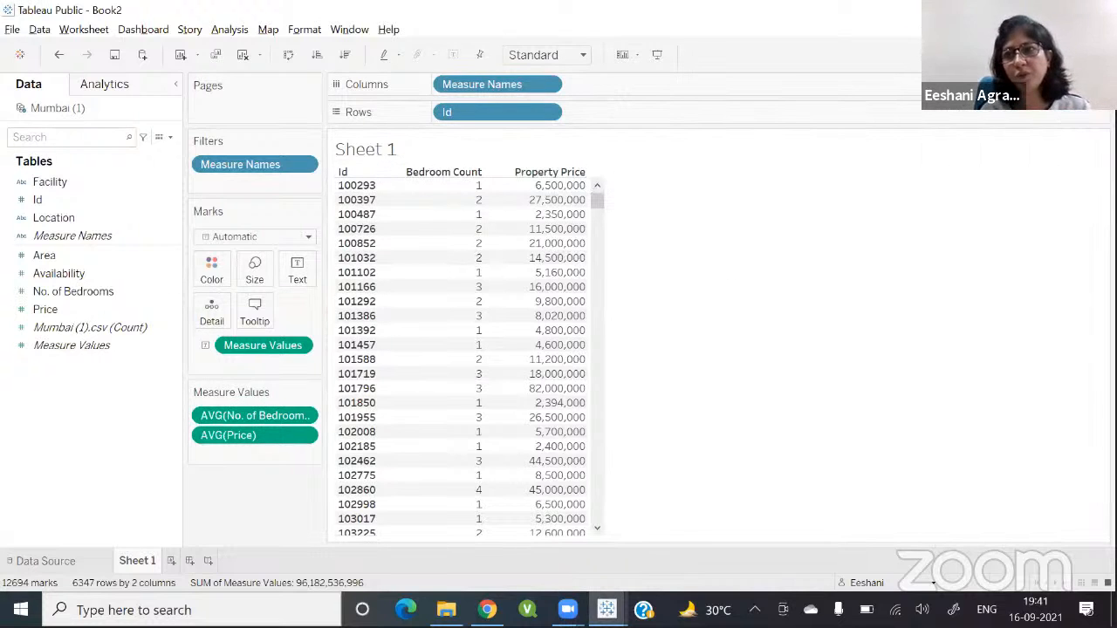
# Step: Check the reference Housing Dashboard, then add Location as a filter with all values selected
pyautogui.hotkey('alt', 'Tab')
pyautogui.hotkey('alt', 'Tab')
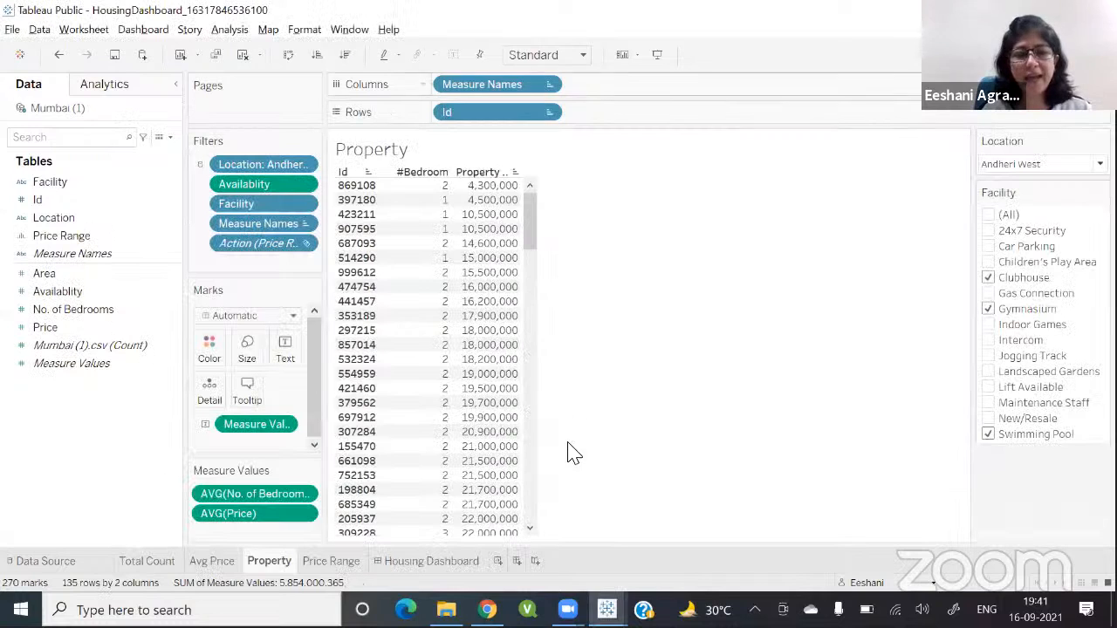
pyautogui.click(435, 562)
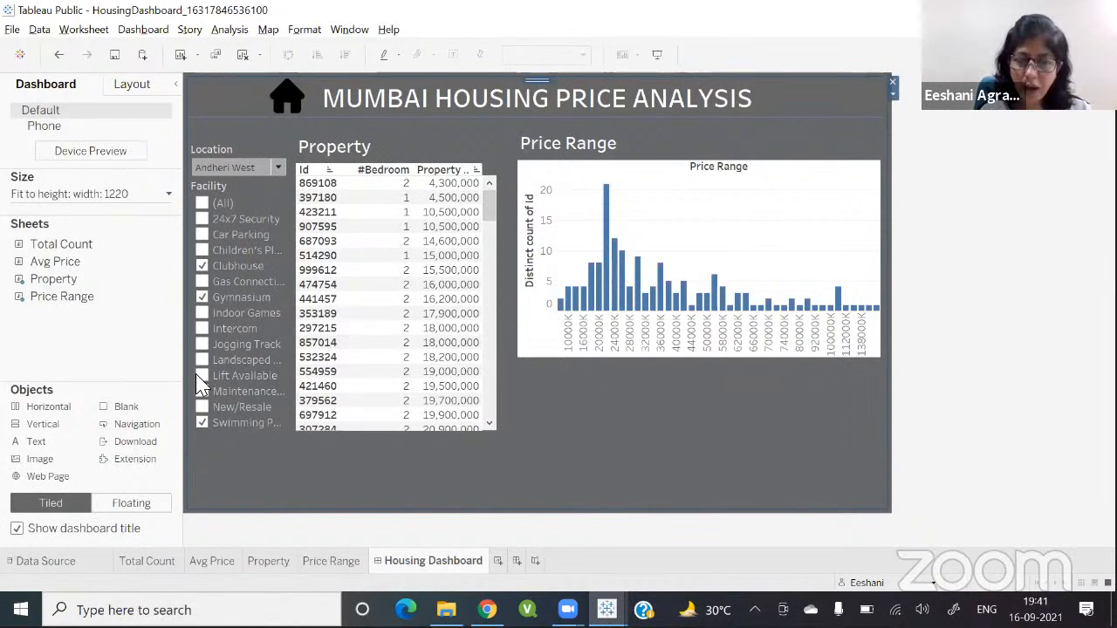
pyautogui.hotkey('alt', 'Tab')
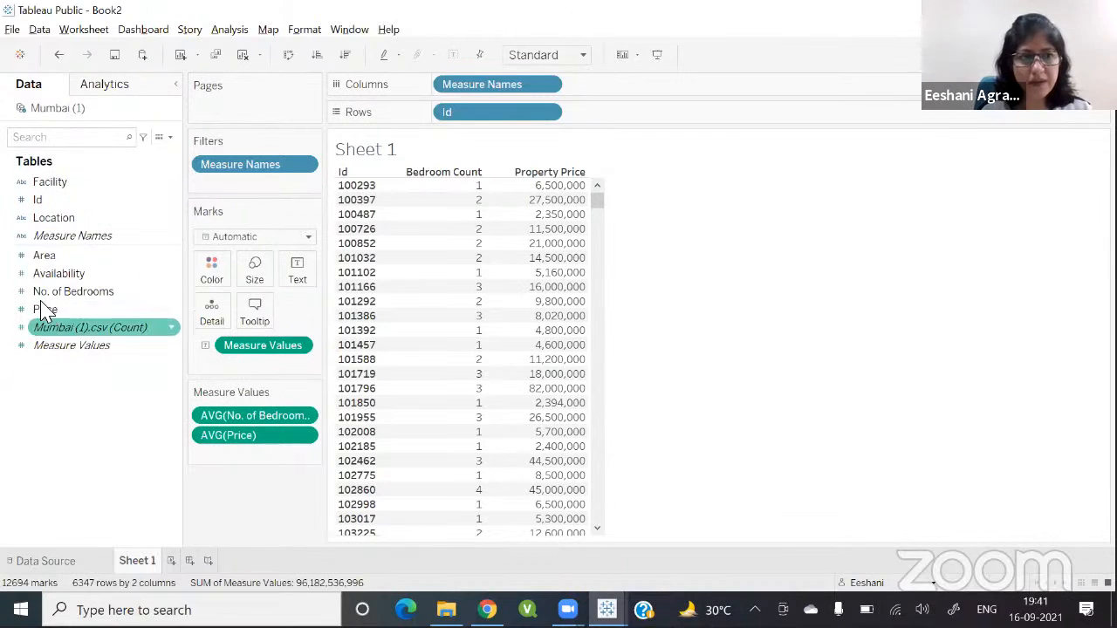
pyautogui.moveTo(39, 227); pyautogui.dragTo(215, 192)
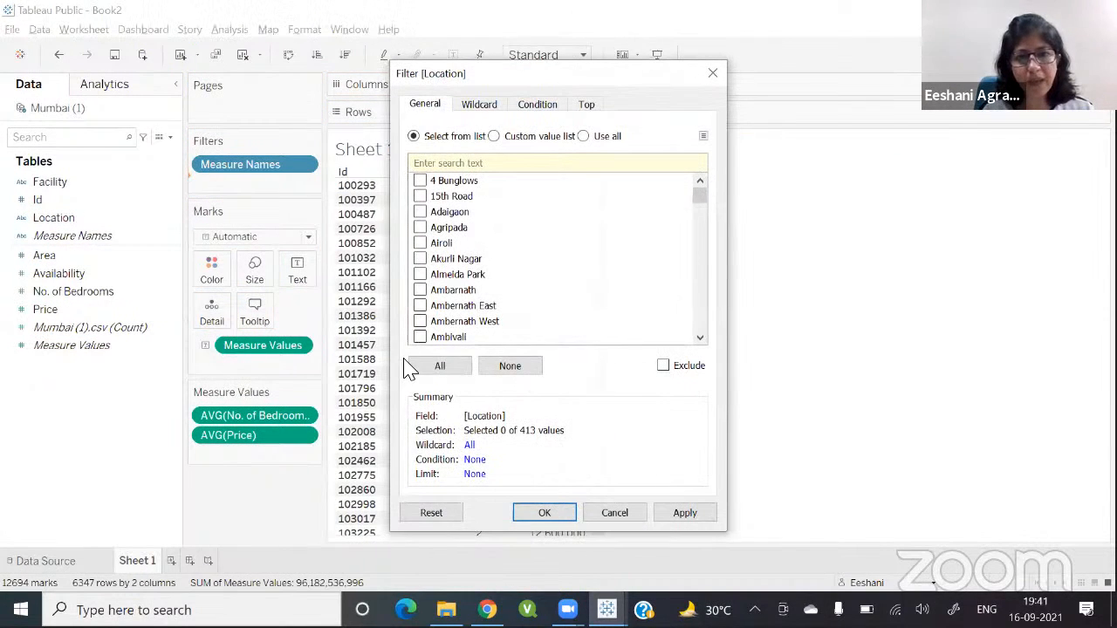
pyautogui.click(453, 374)
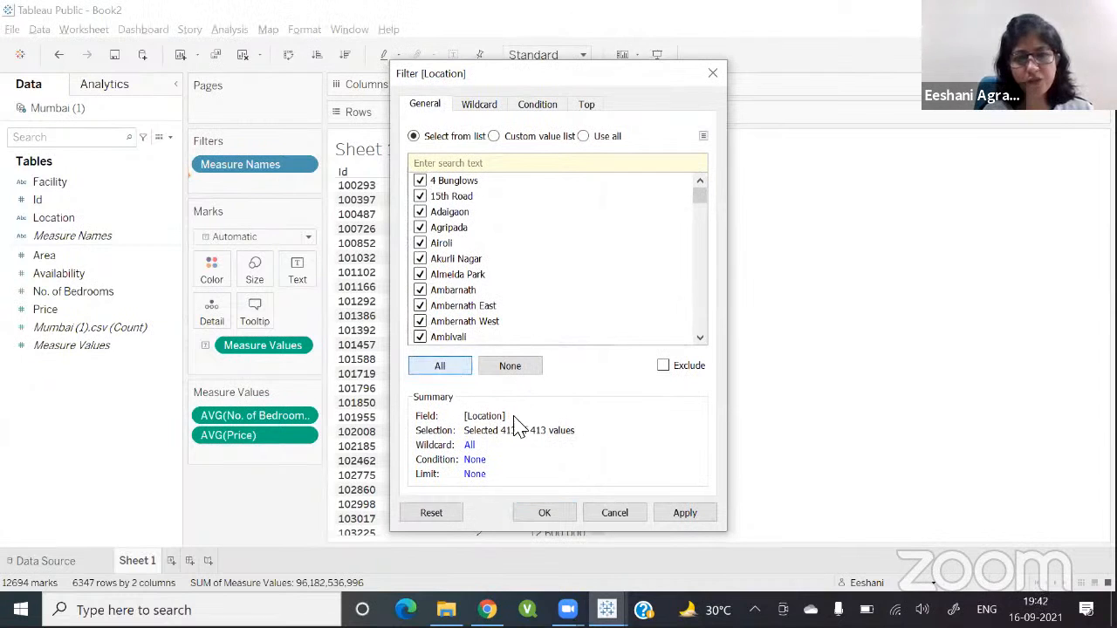
pyautogui.click(544, 513)
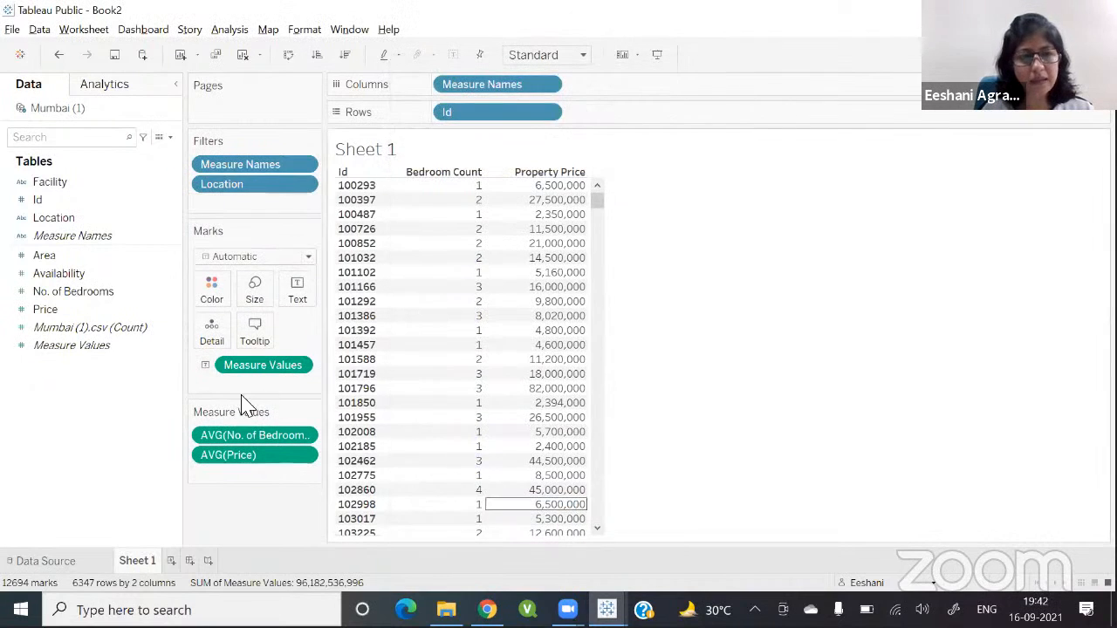
# Step: Add Facility as a filter with all values selected
pyautogui.click(72, 290)
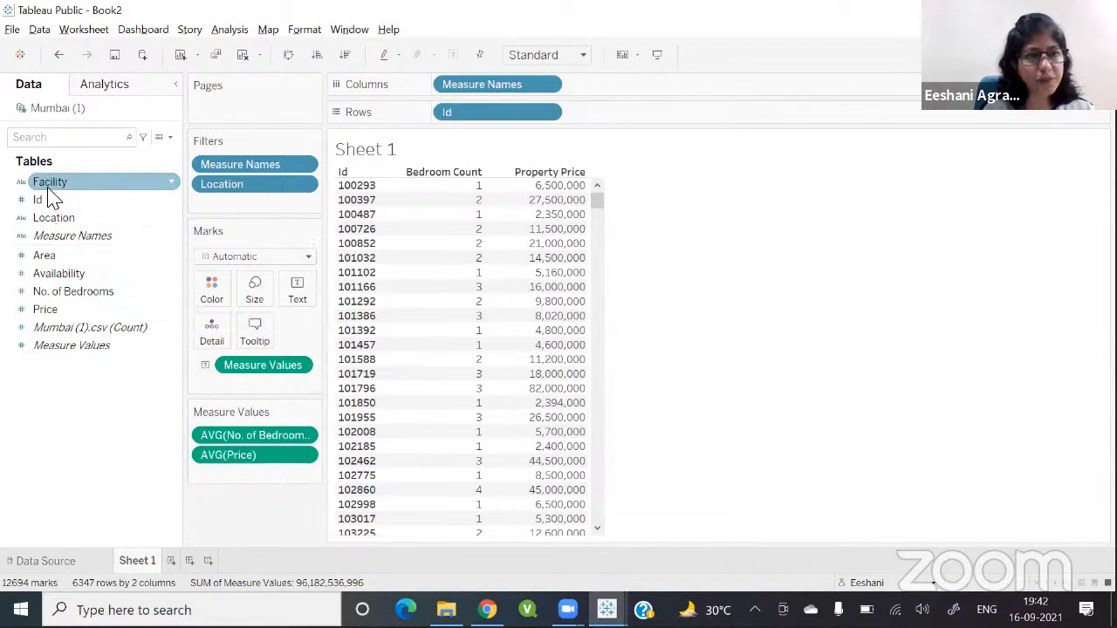
pyautogui.moveTo(46, 185); pyautogui.dragTo(232, 219)
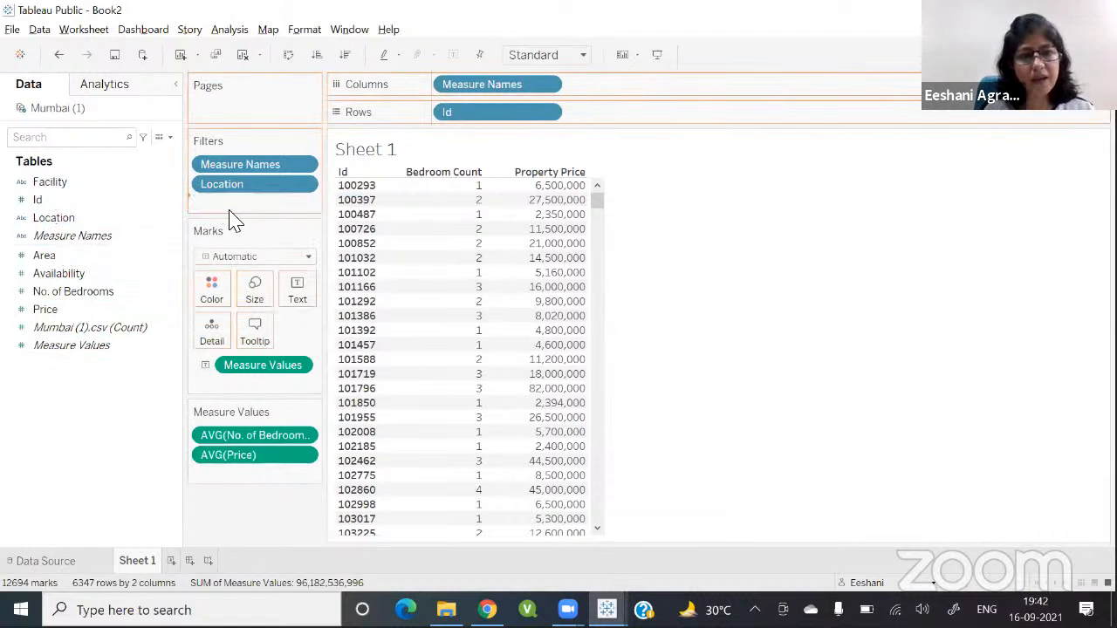
pyautogui.click(441, 366)
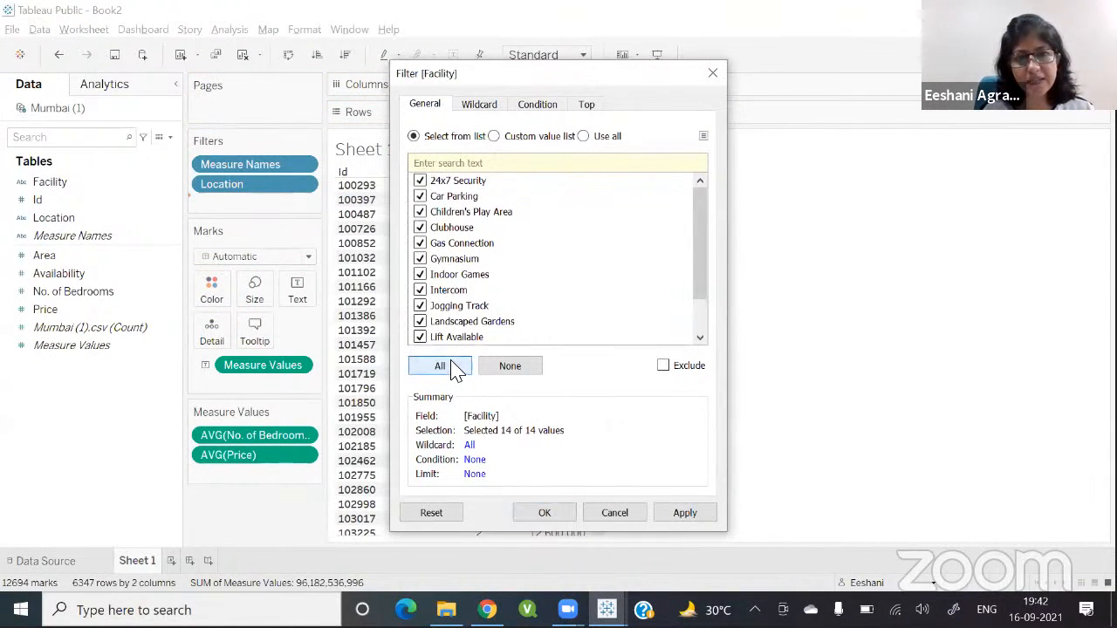
pyautogui.click(562, 519)
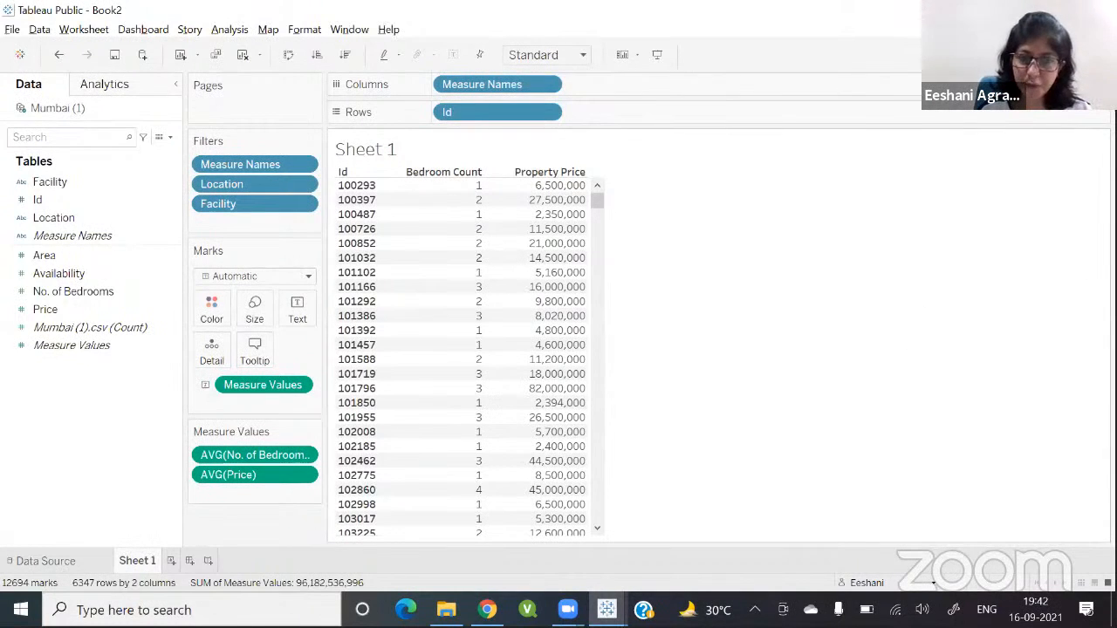
# Step: Show the Location and Facility filter cards on the sheet
pyautogui.rightClick(308, 186)
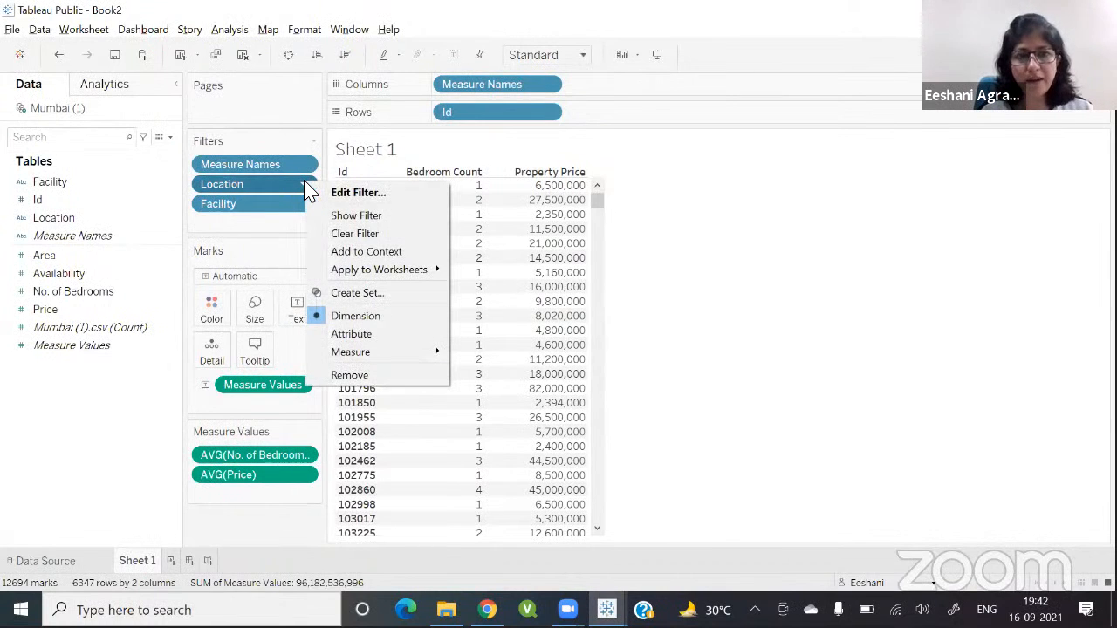
pyautogui.click(331, 216)
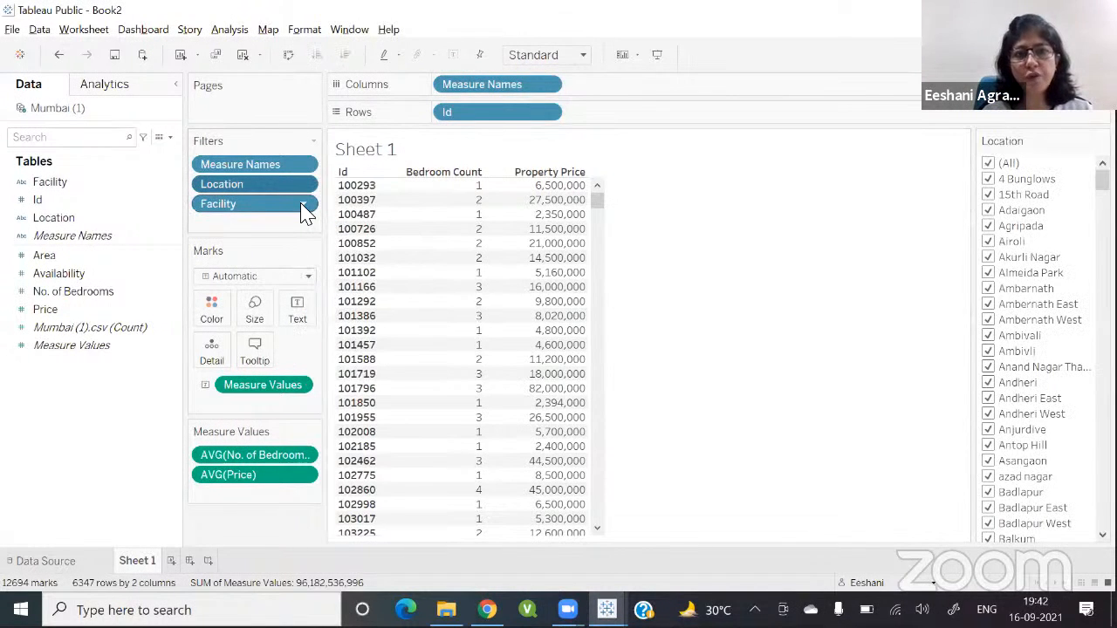
pyautogui.click(302, 206)
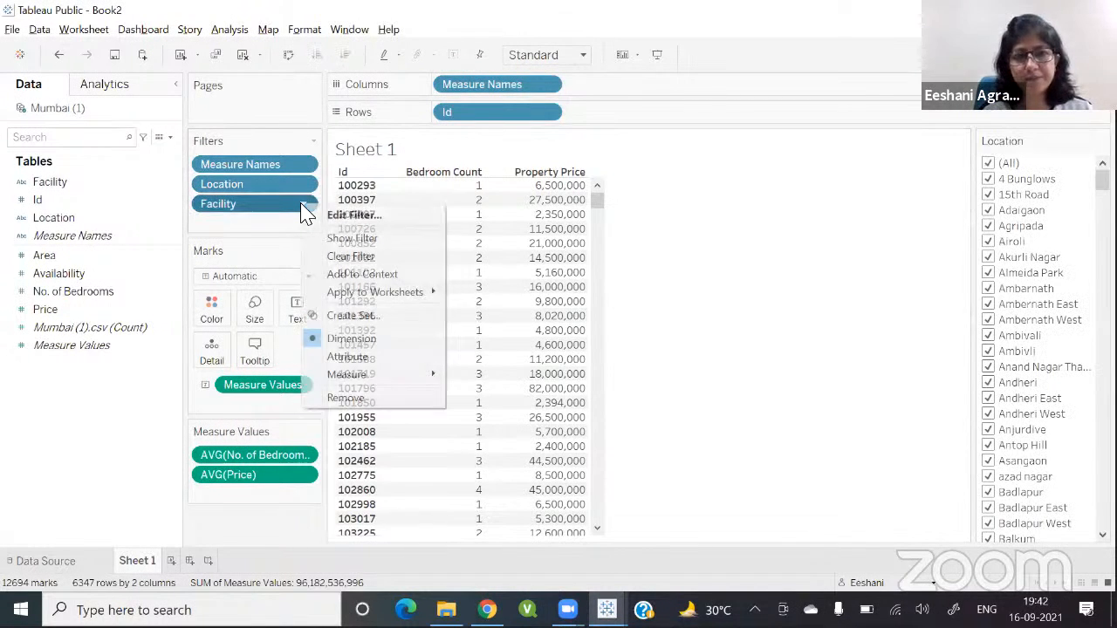
pyautogui.click(336, 239)
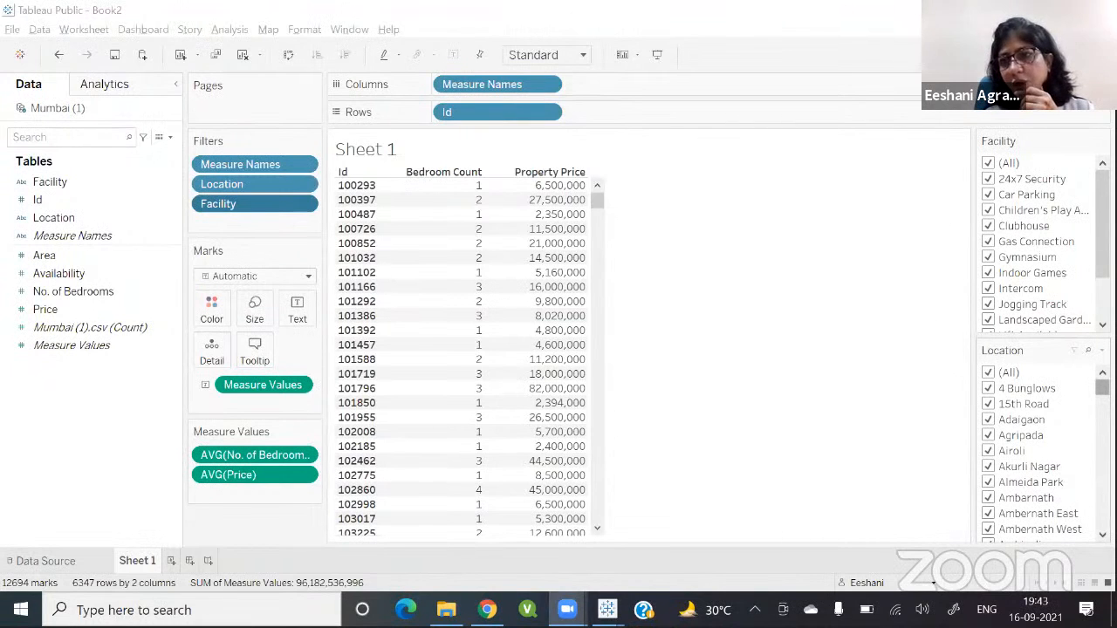
# Step: Switch the Location filter to a single-value list and try Akurli Nagar, Agripada and Adaigaon
pyautogui.moveTo(1102, 388); pyautogui.dragTo(1102, 415)
pyautogui.scroll(3, 1039, 449)
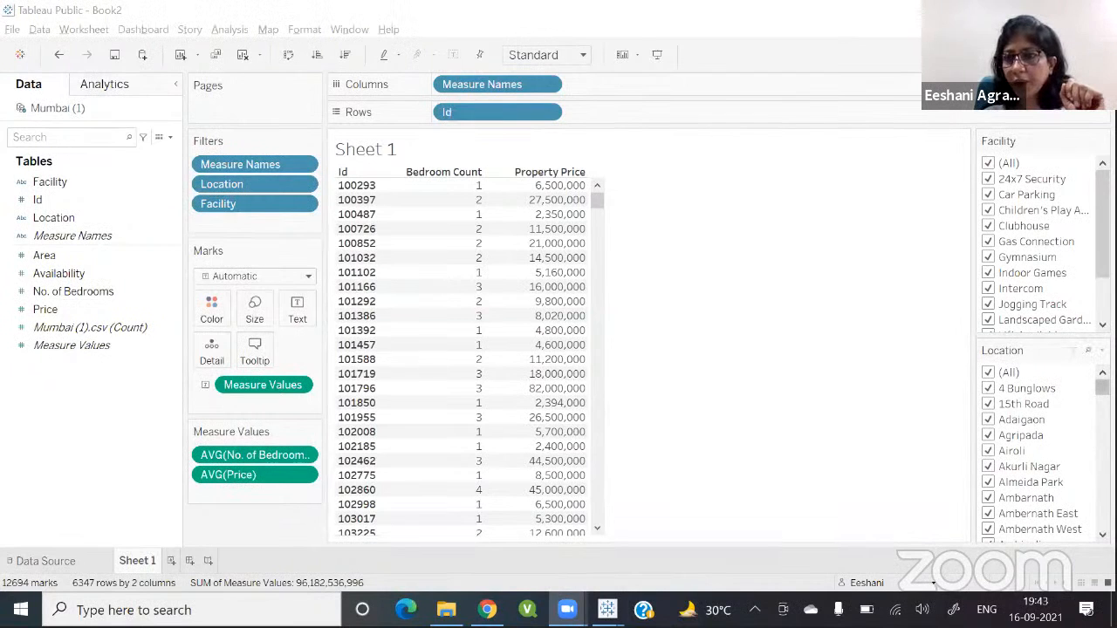
pyautogui.click(1102, 350)
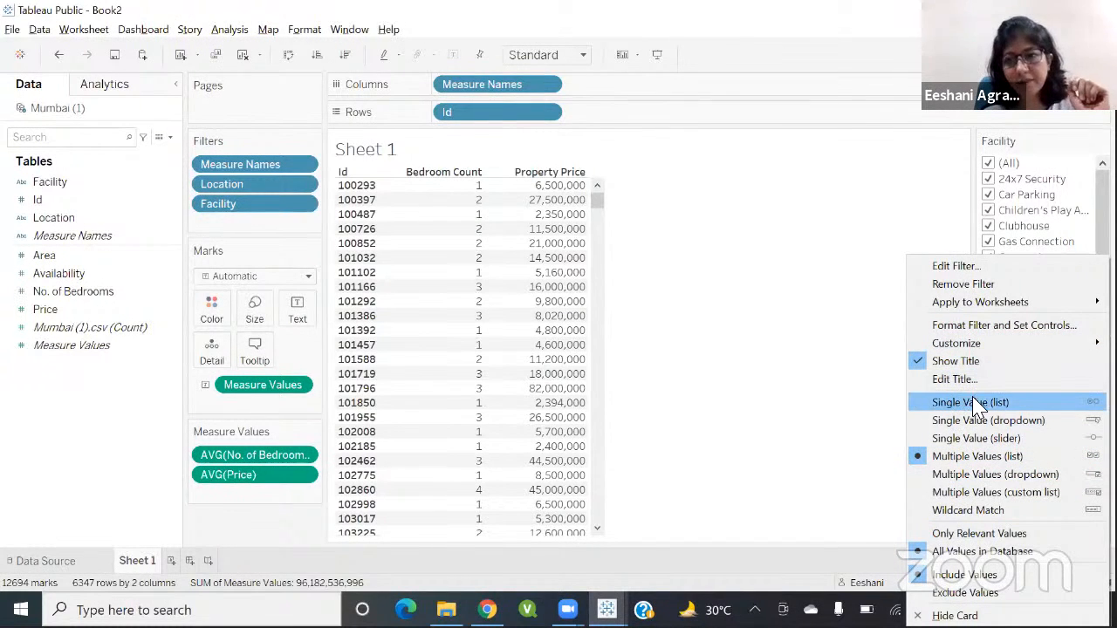
pyautogui.click(997, 402)
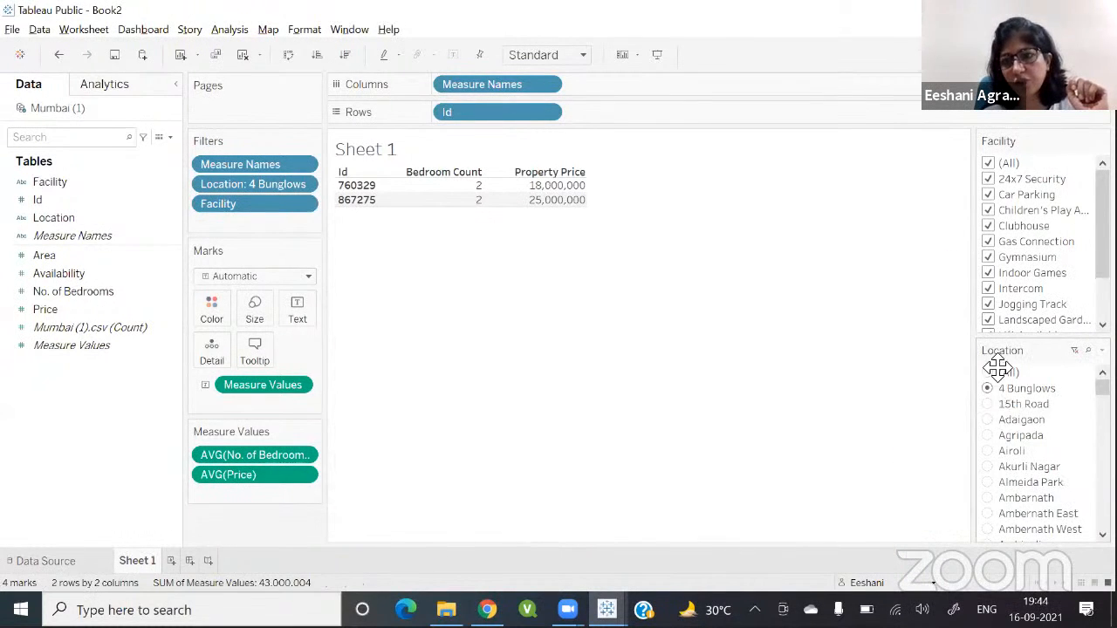
pyautogui.click(989, 469)
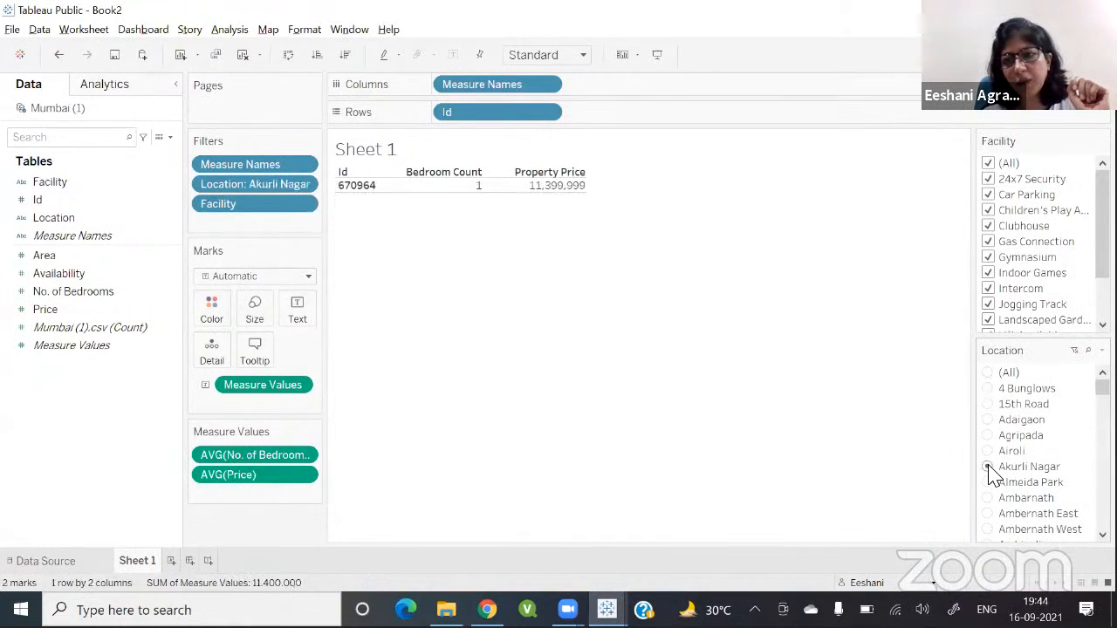
pyautogui.click(990, 436)
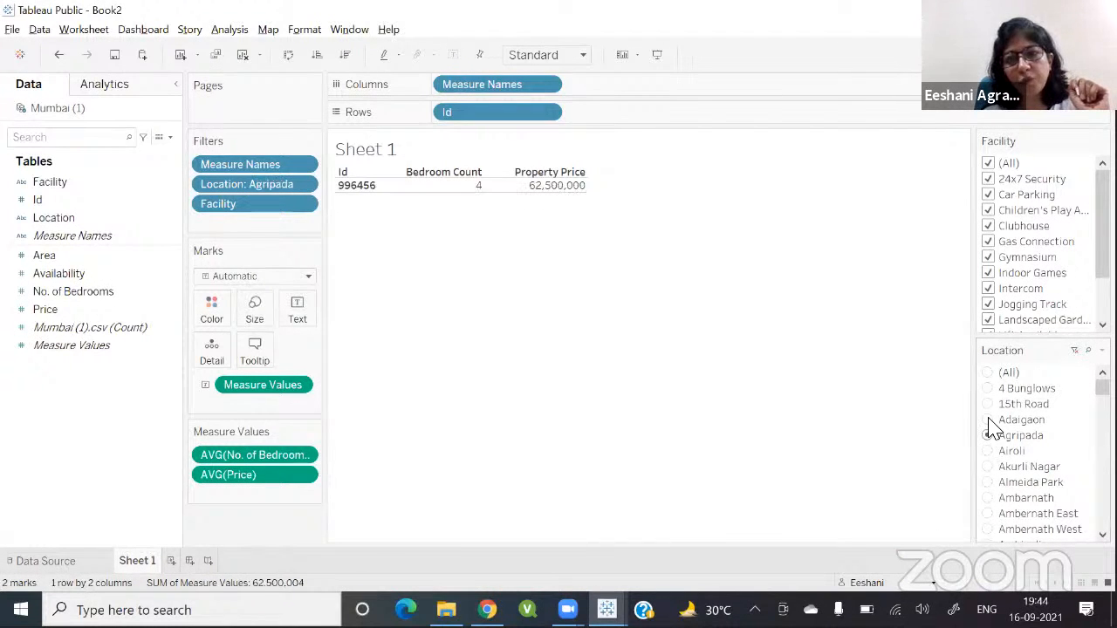
pyautogui.click(988, 419)
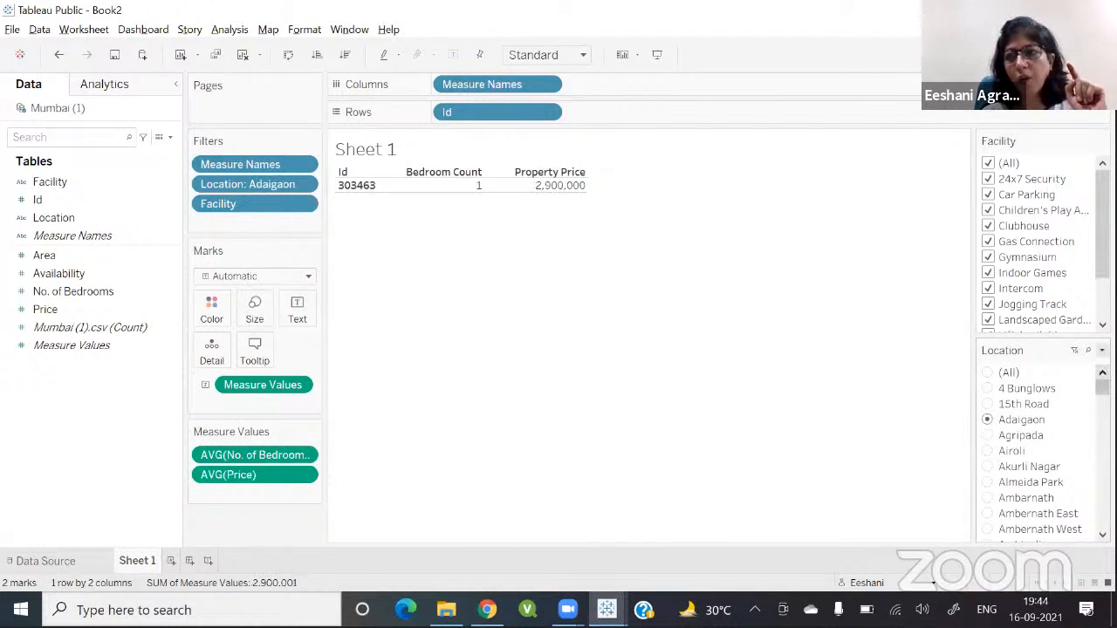
# Step: Change the Location filter to a single-value dropdown and move its card above the Facility card
pyautogui.click(1102, 350)
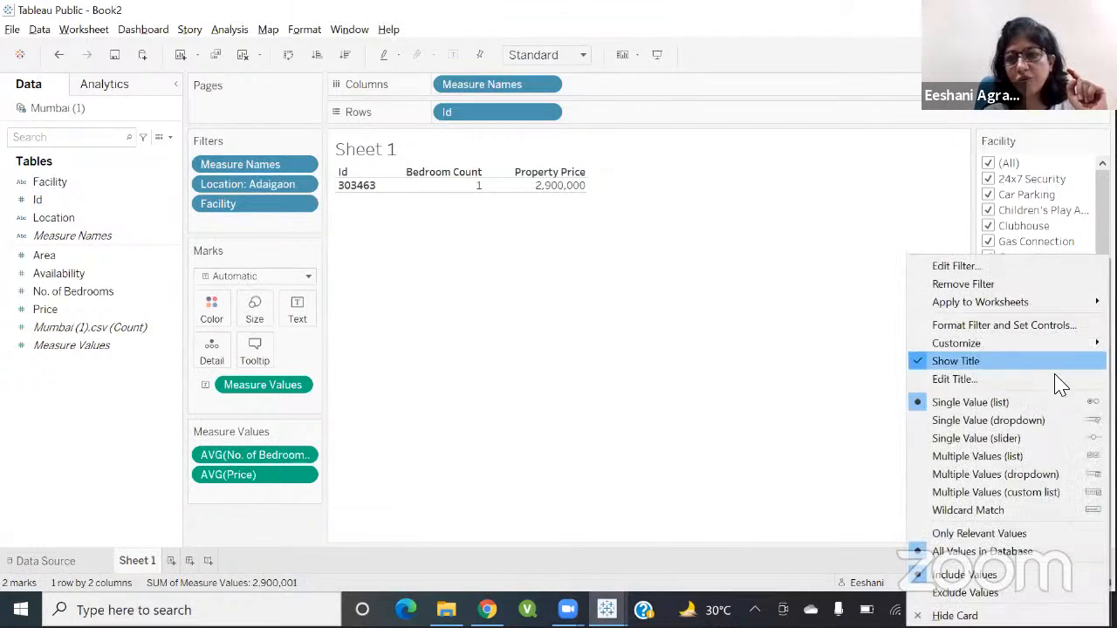
pyautogui.click(982, 421)
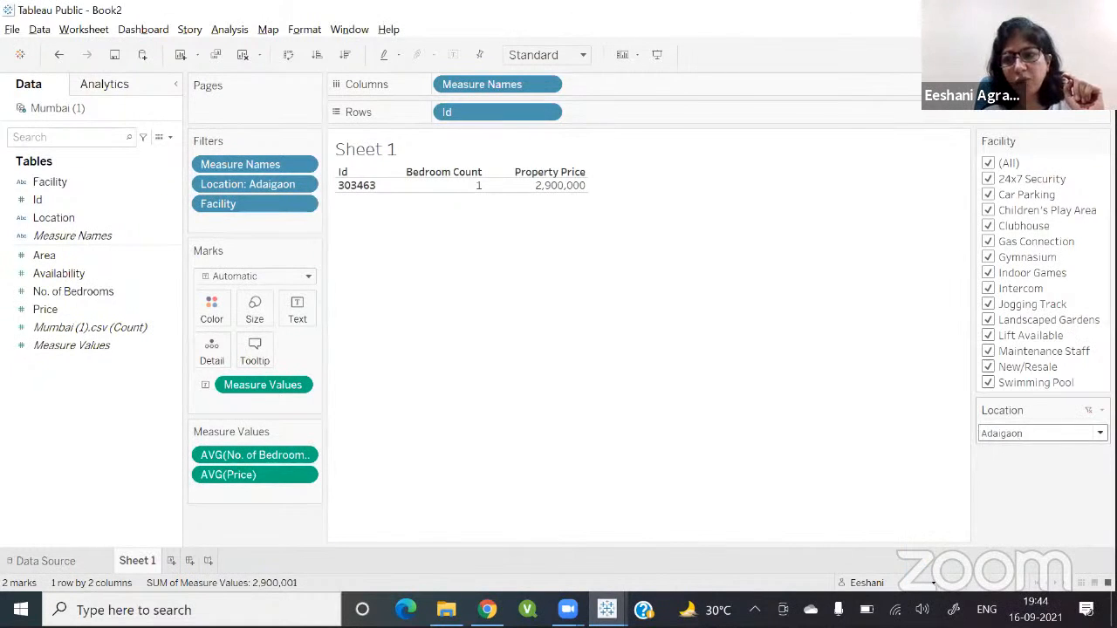
pyautogui.click(1039, 433)
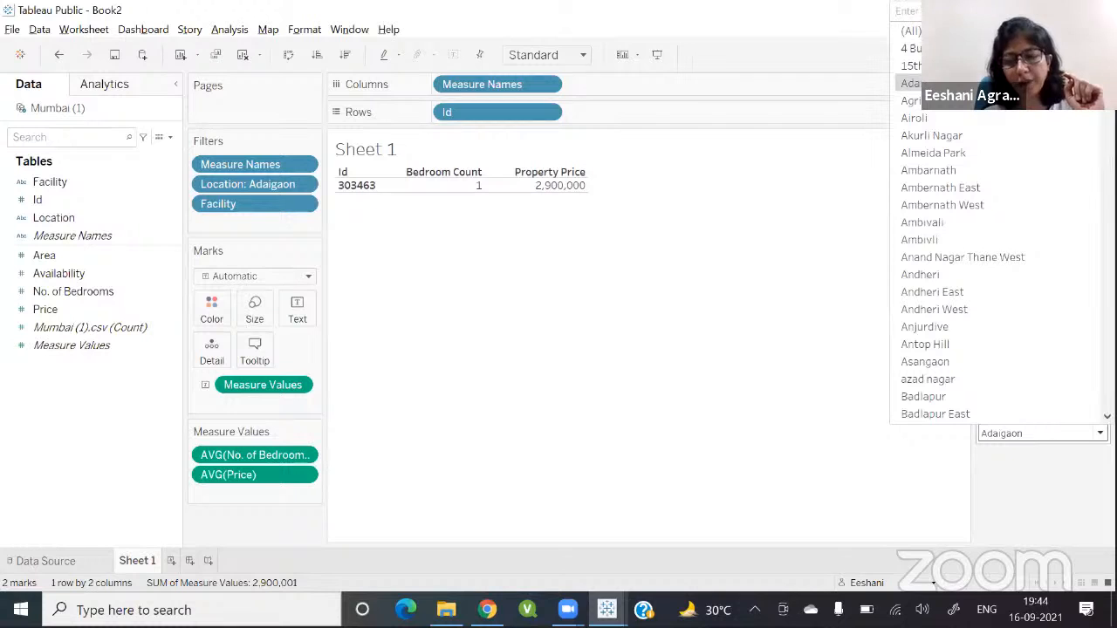
pyautogui.click(1039, 504)
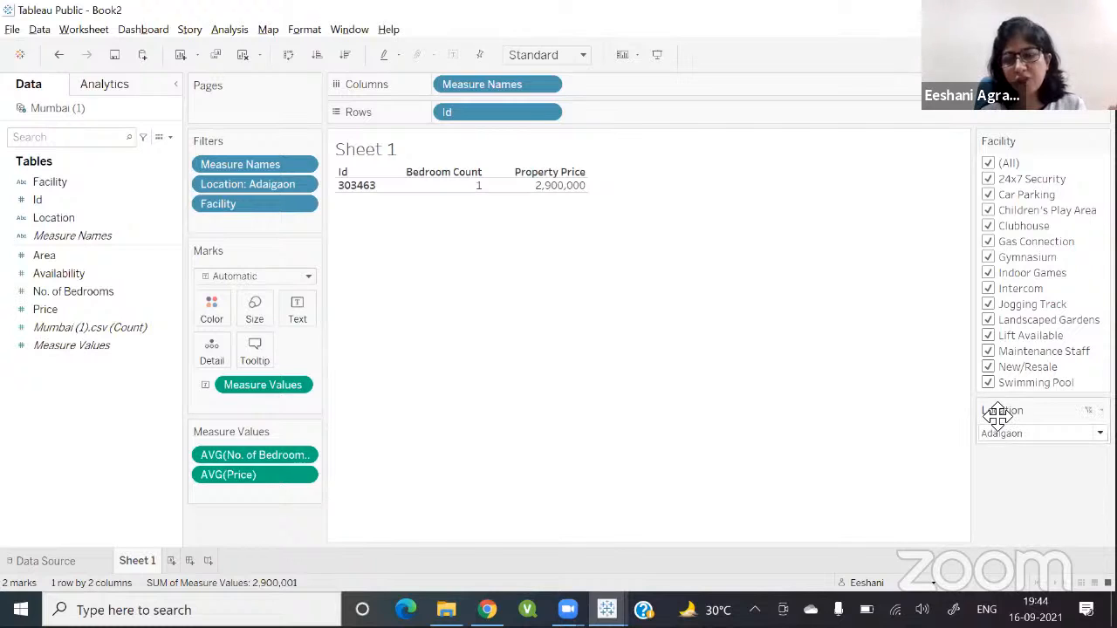
pyautogui.moveTo(998, 415); pyautogui.dragTo(1000, 139)
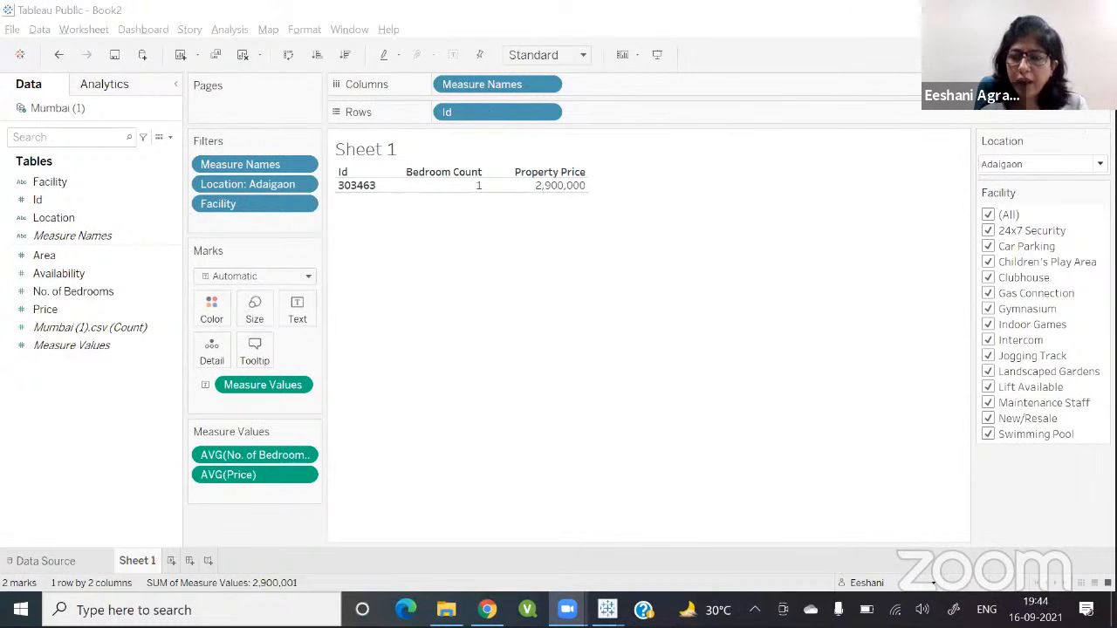
# Step: Try filtering to Car Parking, Gymnasium, Lift Available, New/Resale and Swimming Pool with Andheri West as the location
pyautogui.click(988, 216)
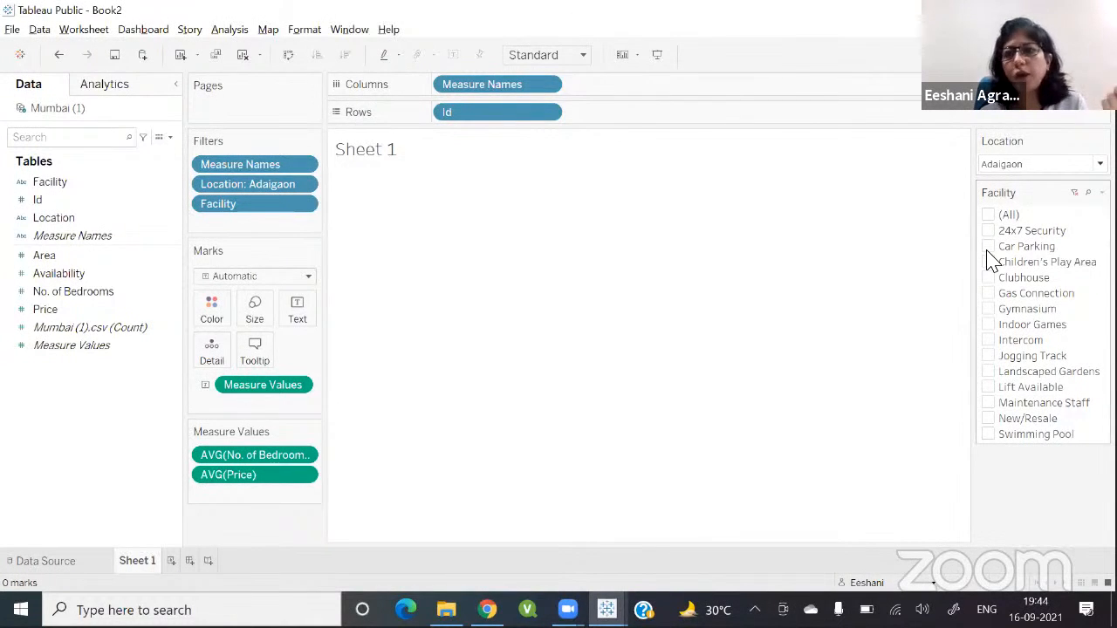
pyautogui.click(988, 248)
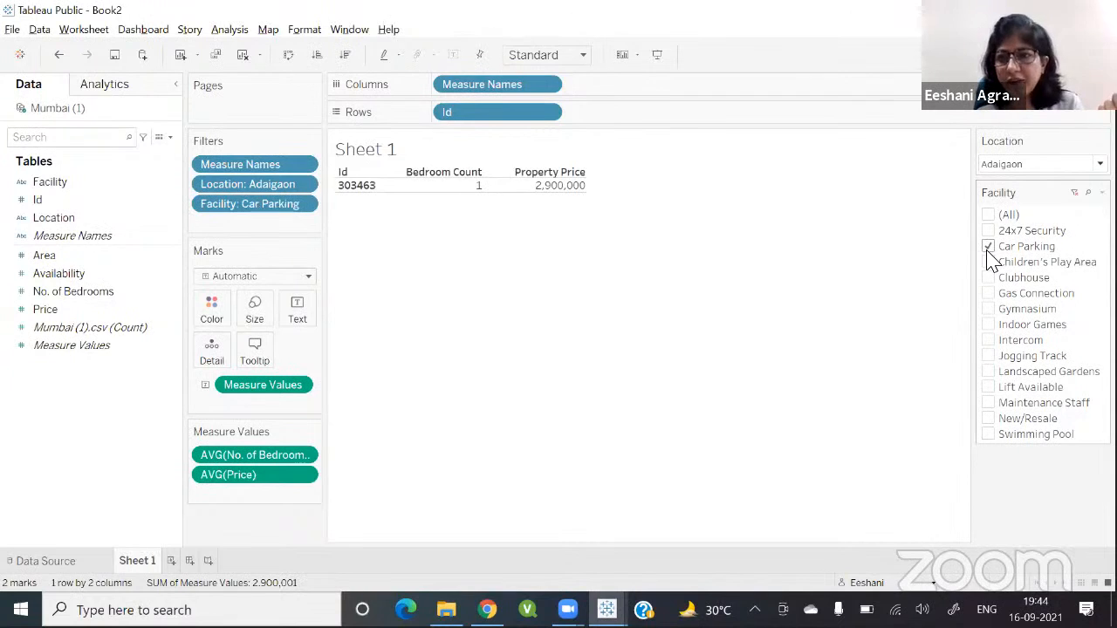
pyautogui.click(988, 309)
pyautogui.click(989, 387)
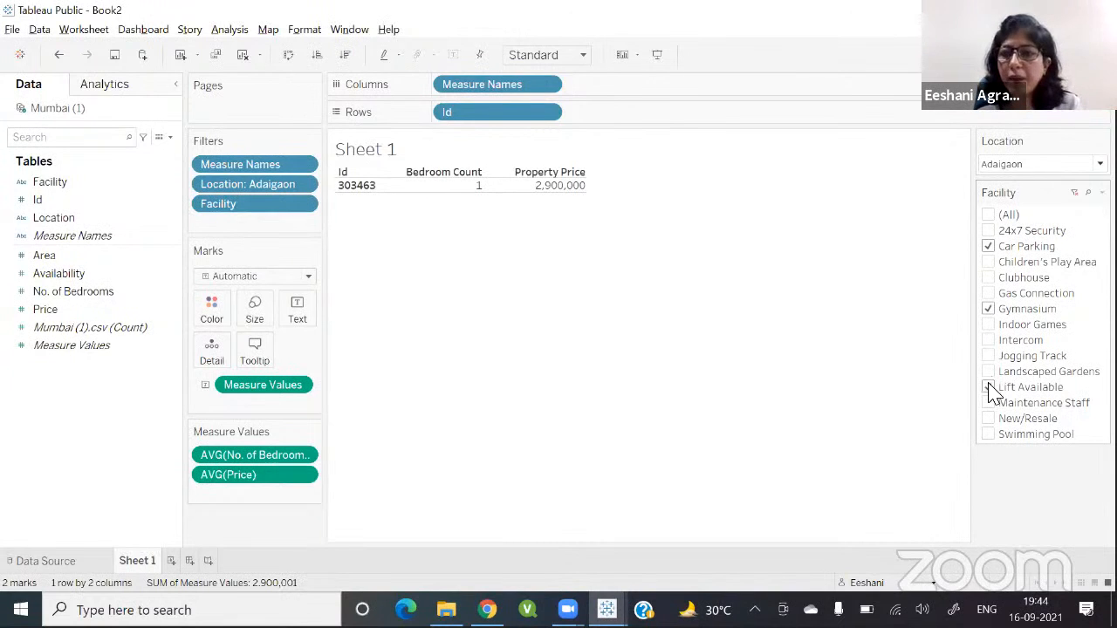
pyautogui.click(989, 420)
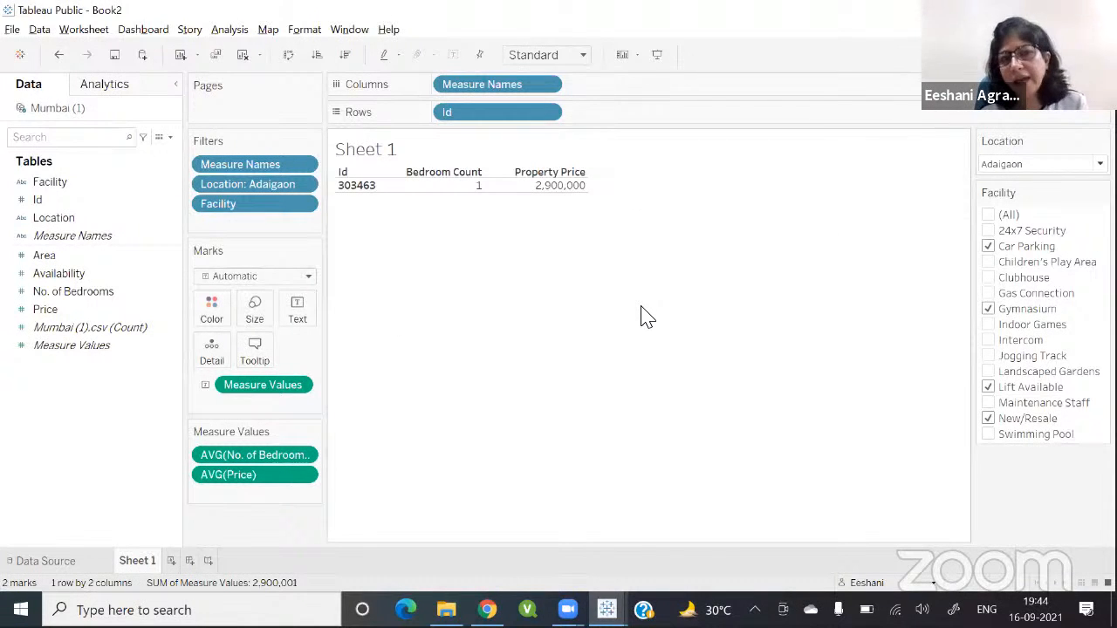
pyautogui.click(1043, 164)
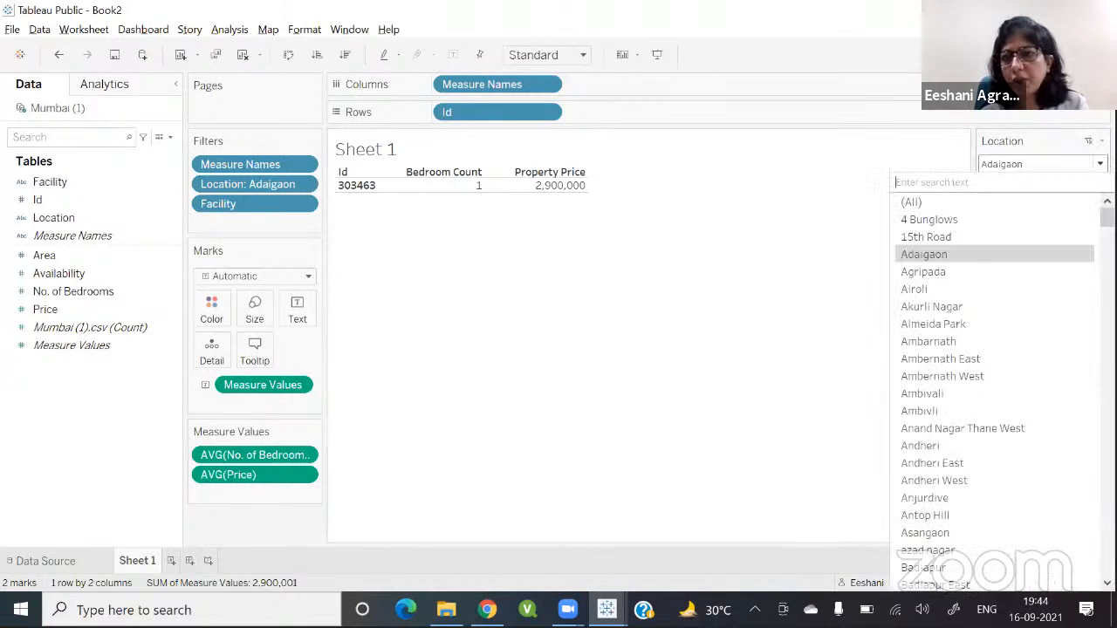
pyautogui.click(934, 481)
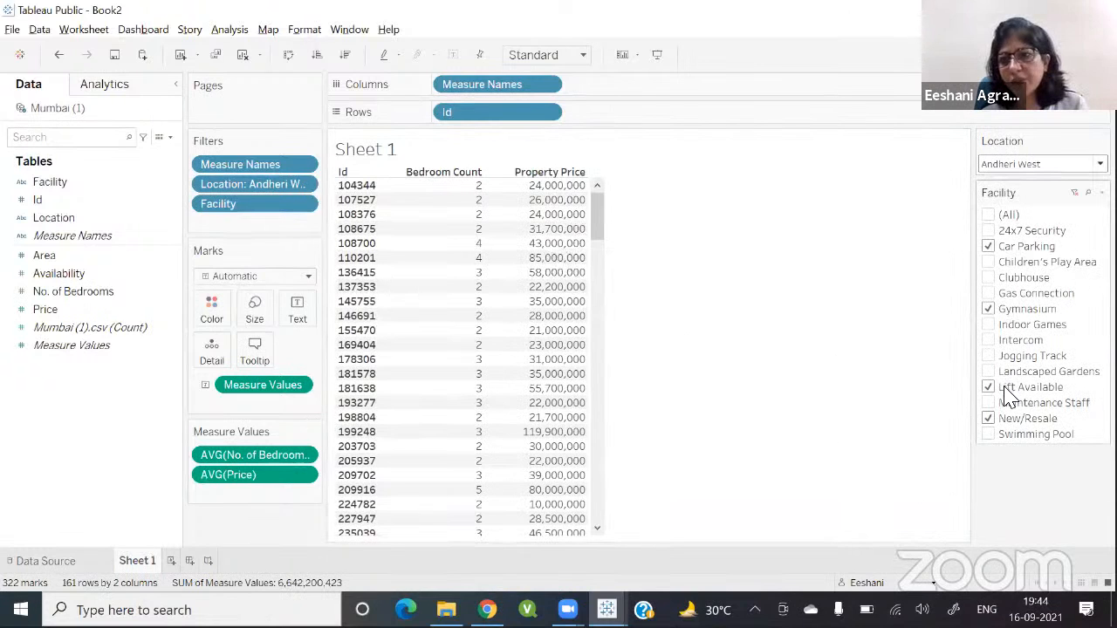
pyautogui.click(984, 439)
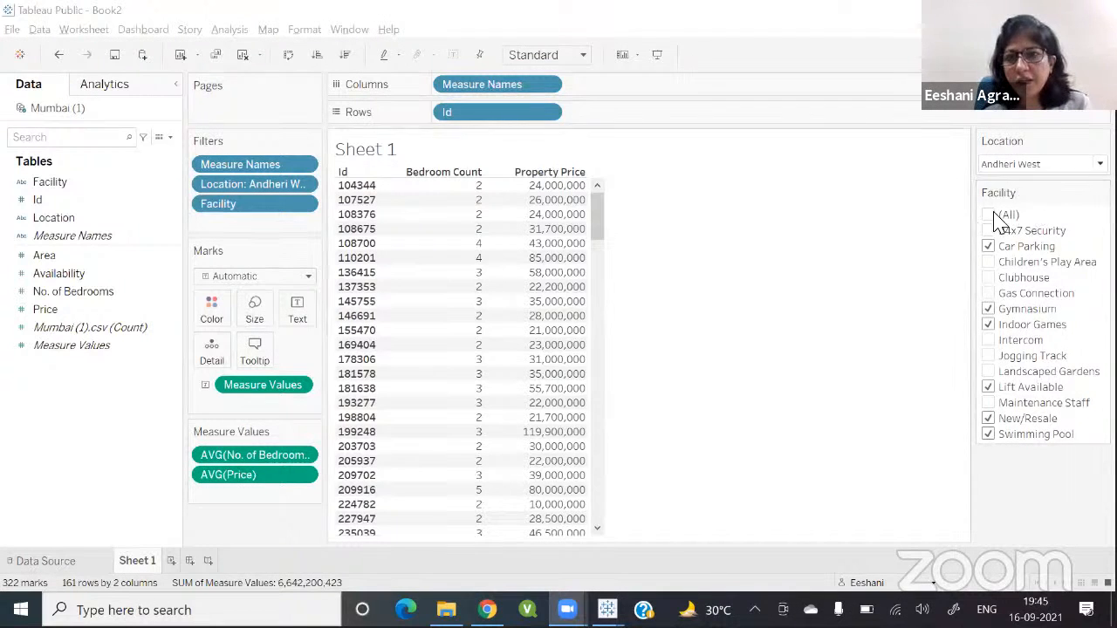
# Step: Clear the Facility and Location filters so all values are included again
pyautogui.click(1075, 192)
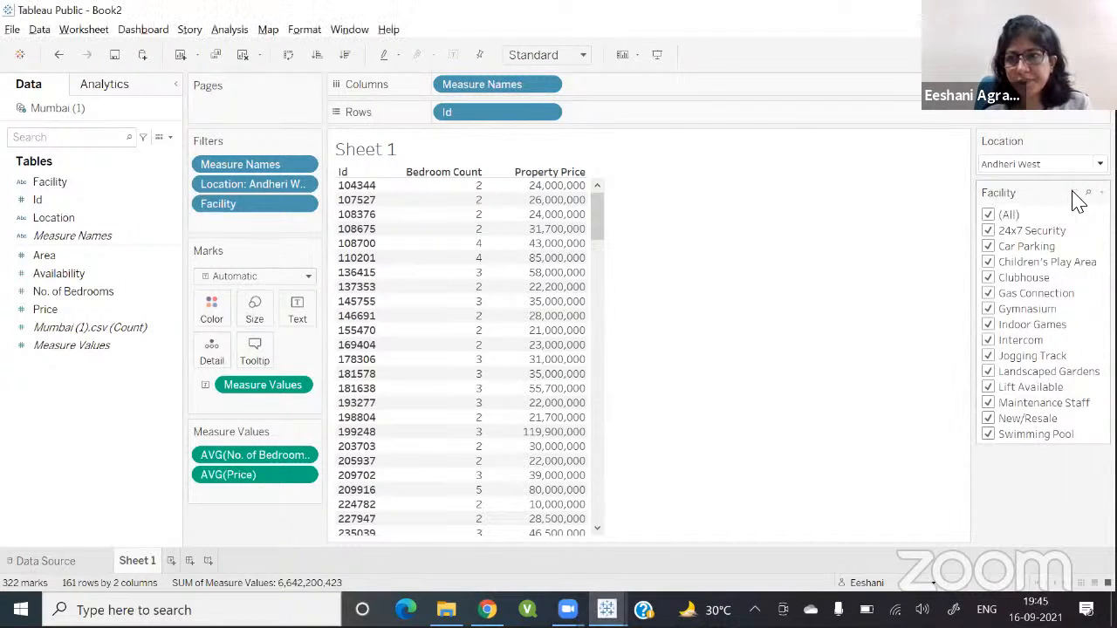
pyautogui.click(1088, 141)
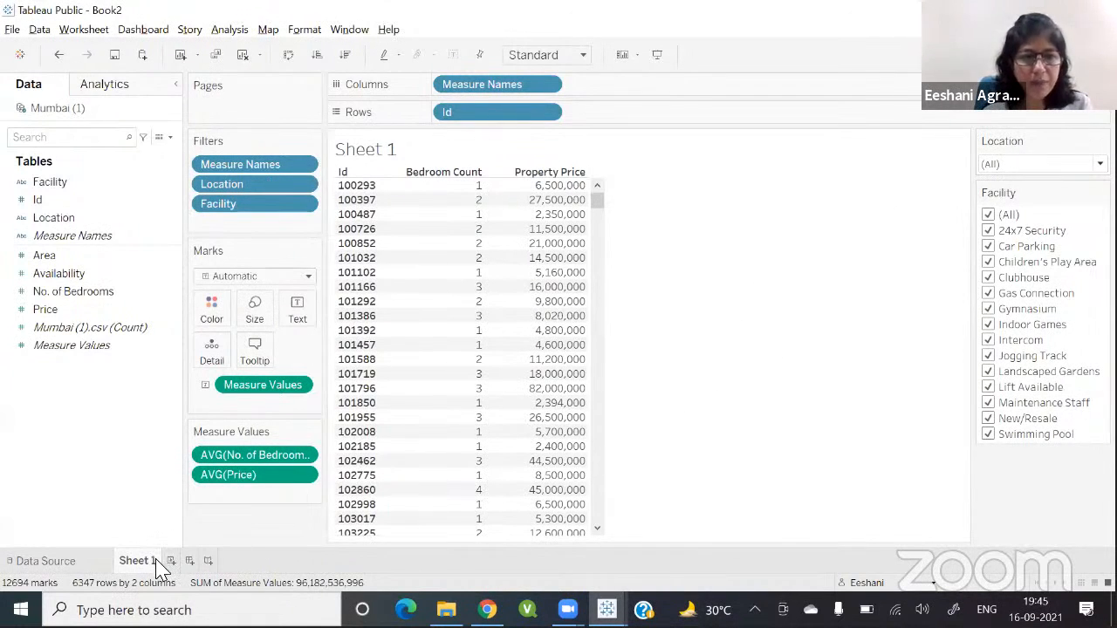
# Step: Examine how the reference Housing Dashboard's Location dropdown and Facility filter affect its Property and Price Range views
pyautogui.hotkey('alt', 'Tab')
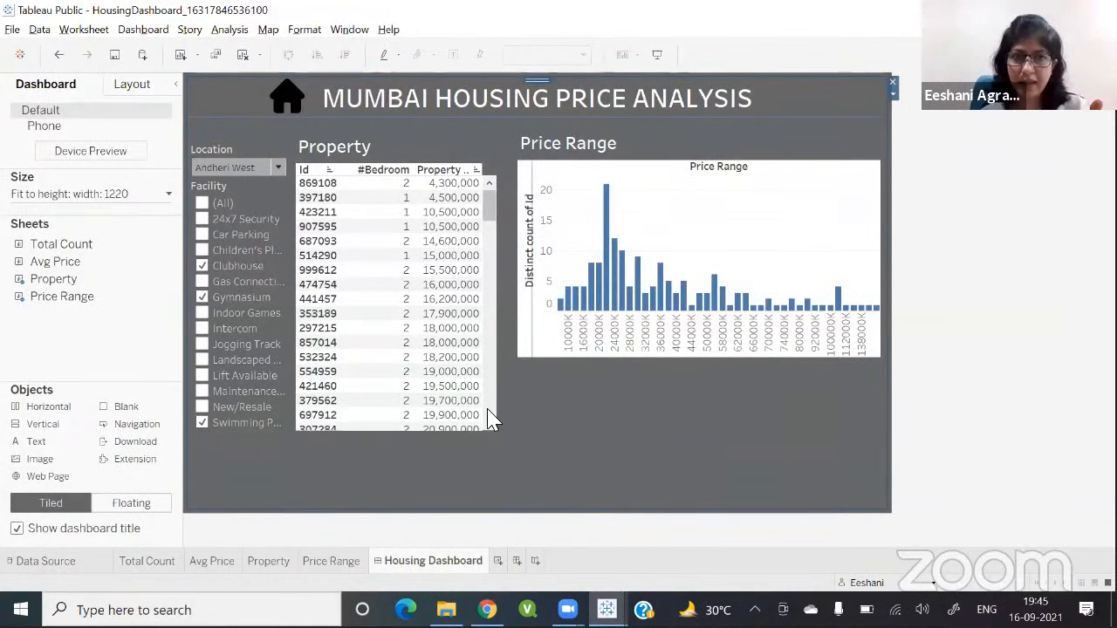
pyautogui.click(277, 168)
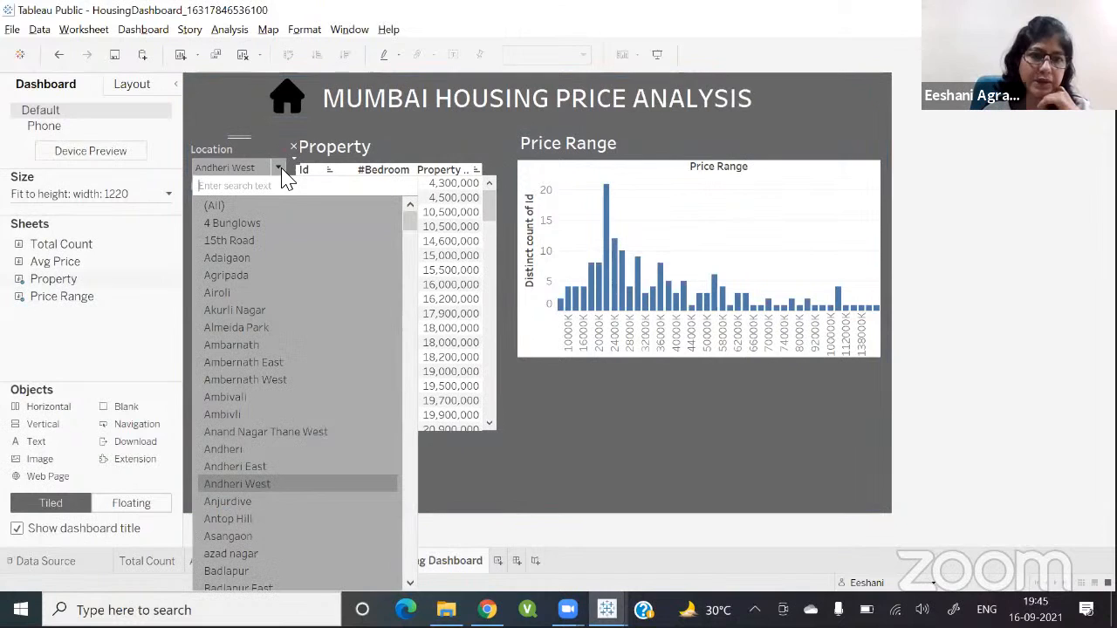
pyautogui.click(236, 312)
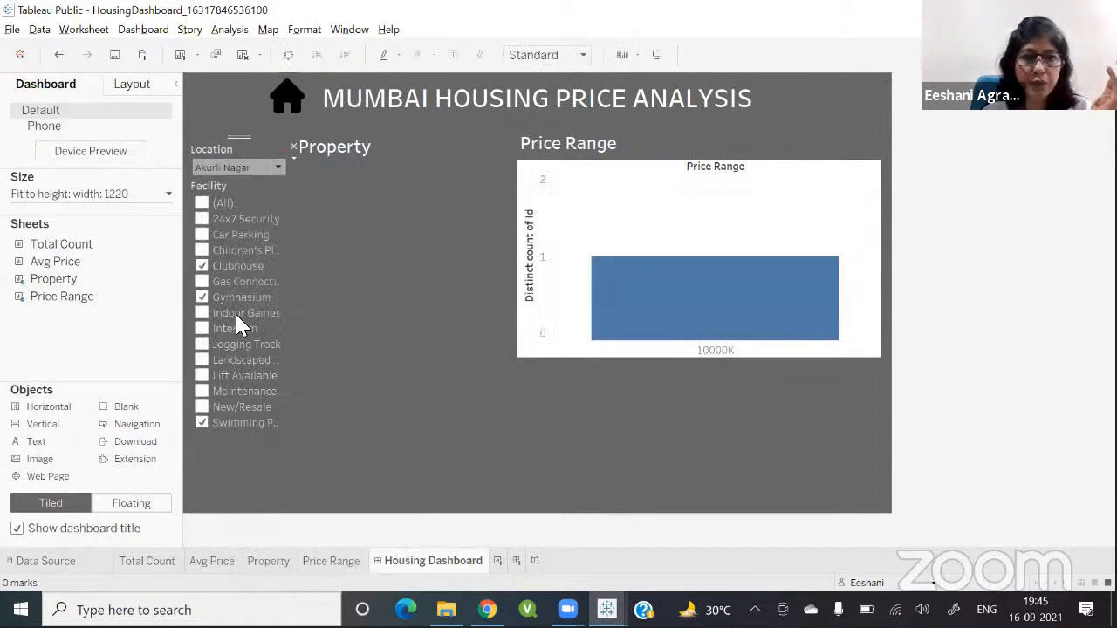
pyautogui.moveTo(738, 306)
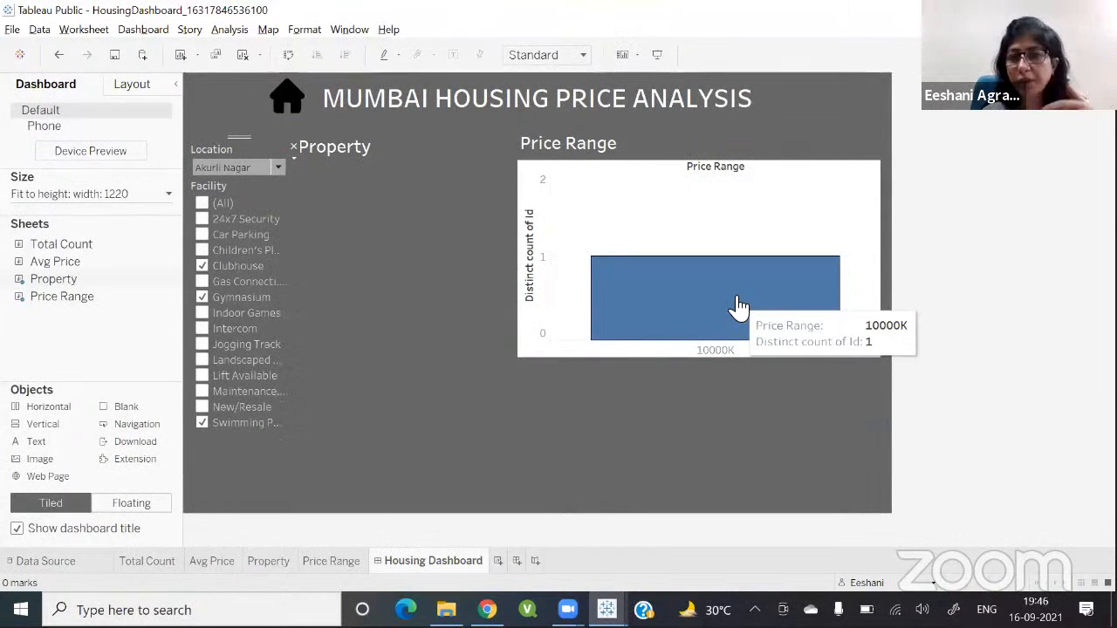
pyautogui.click(278, 168)
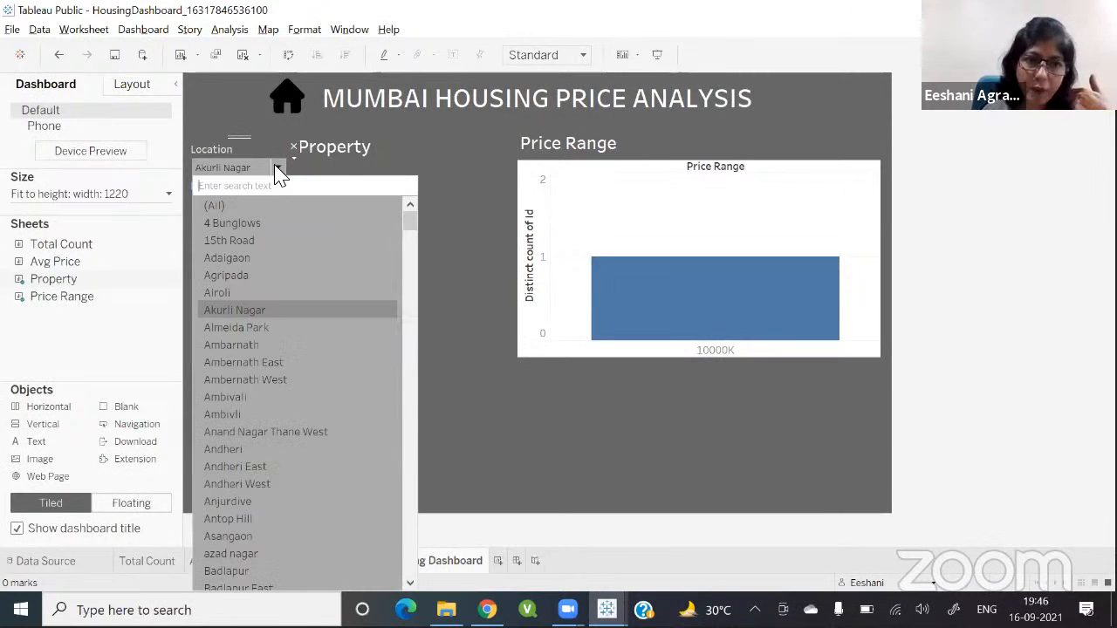
pyautogui.click(227, 546)
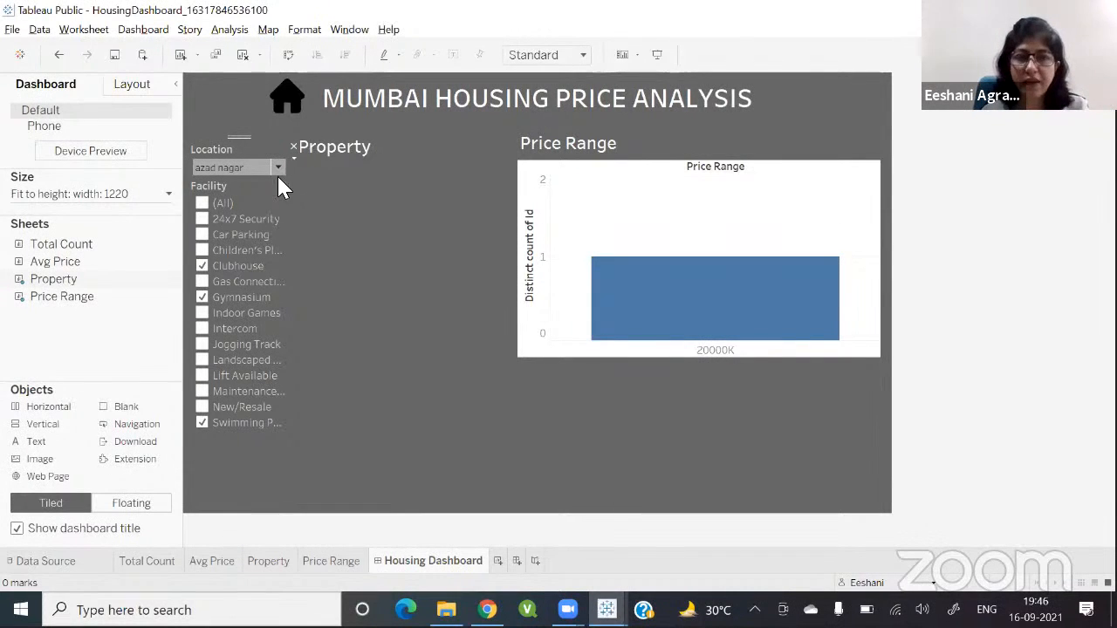
pyautogui.click(205, 206)
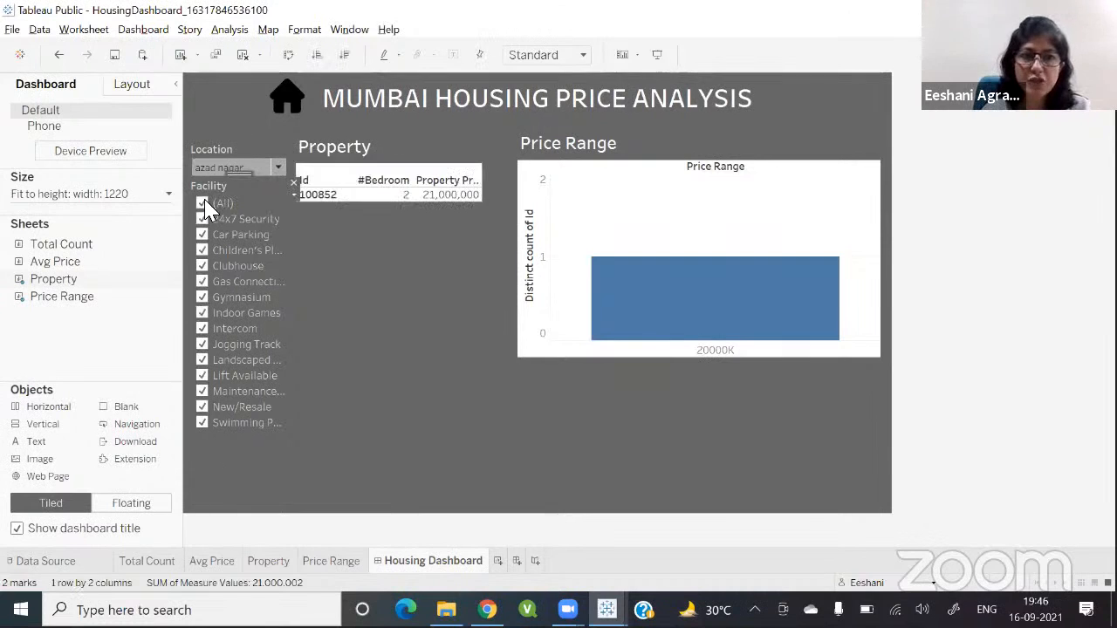
pyautogui.click(278, 168)
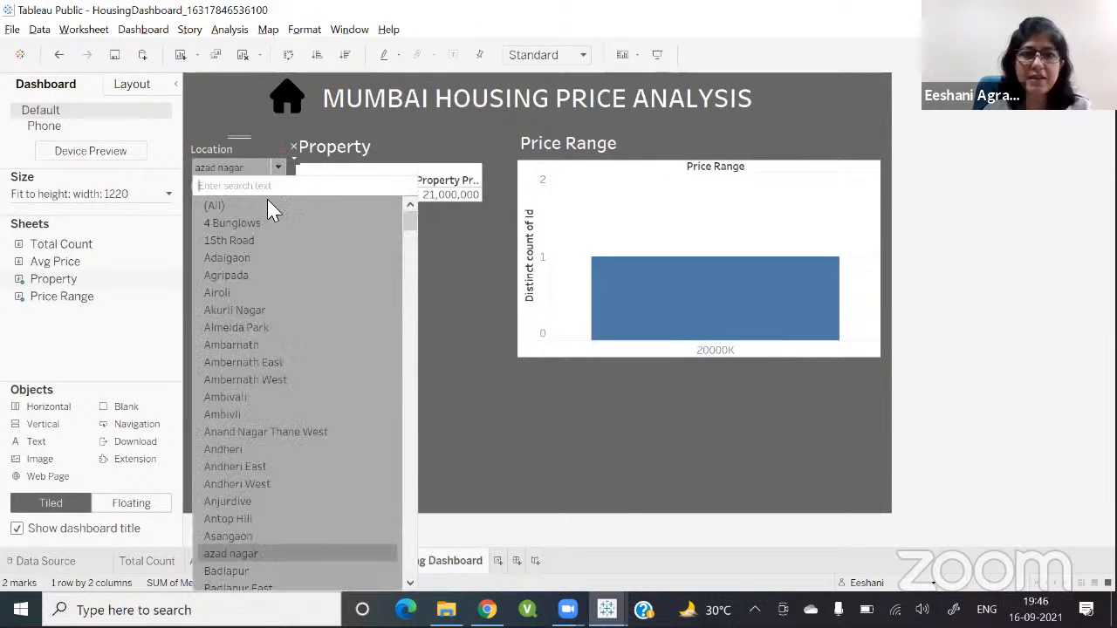
pyautogui.click(241, 482)
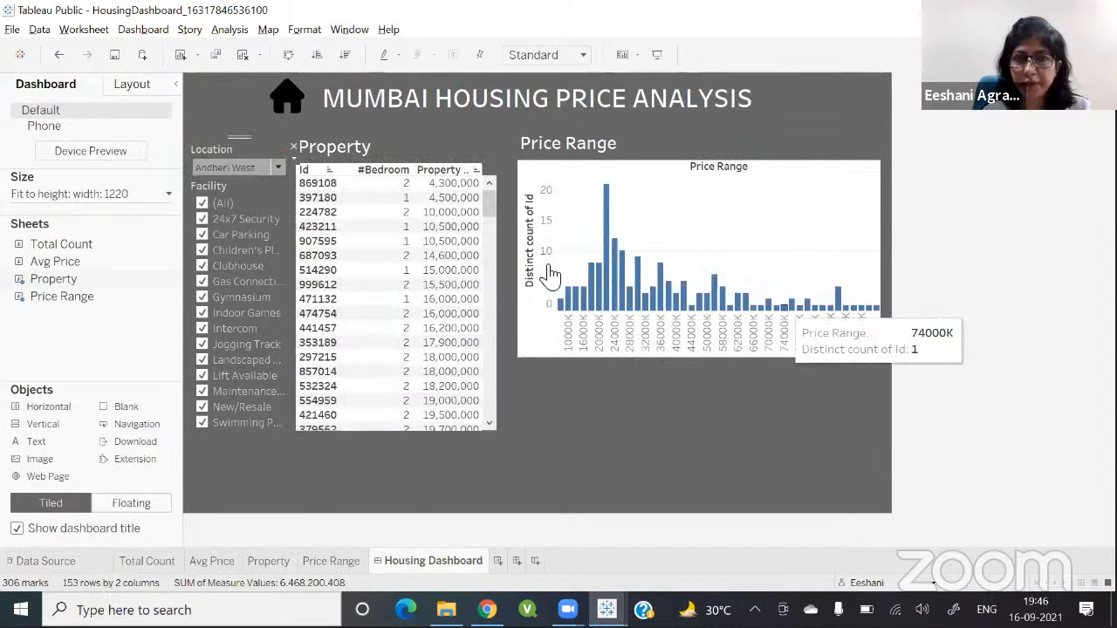
pyautogui.click(277, 167)
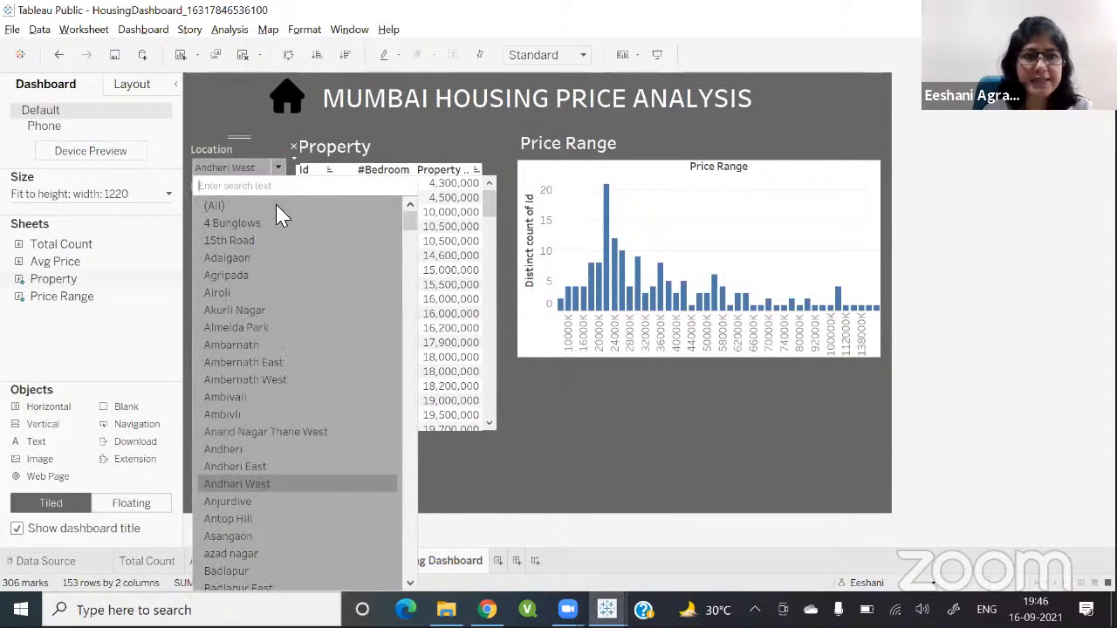
pyautogui.click(212, 207)
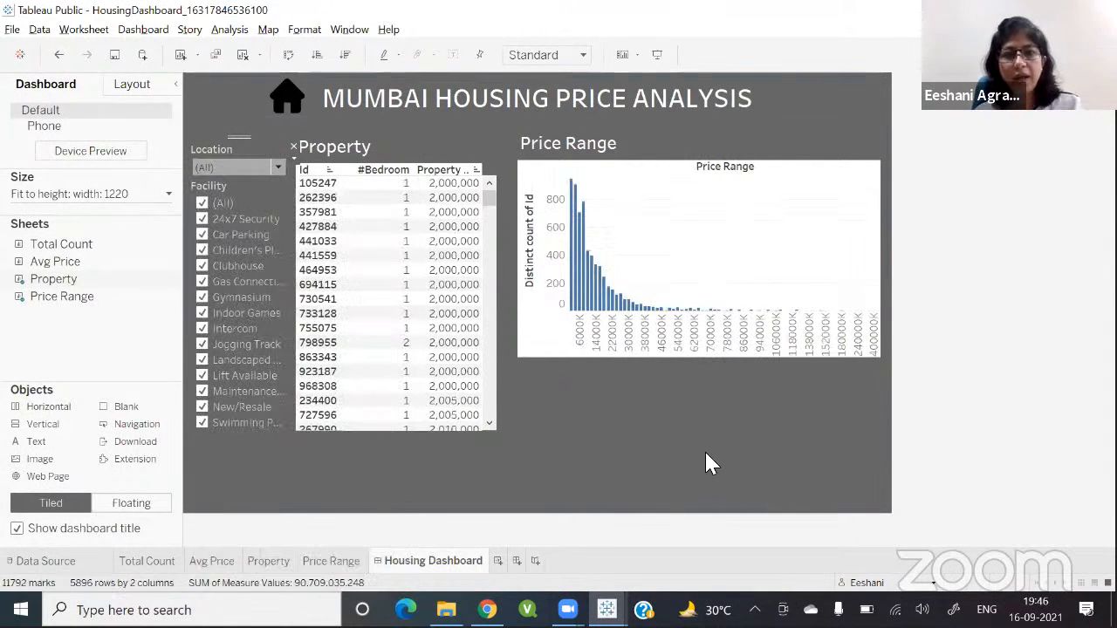
# Step: Compare the worksheet with the reference Housing Dashboard's Price Range chart
pyautogui.hotkey('alt', 'Tab')
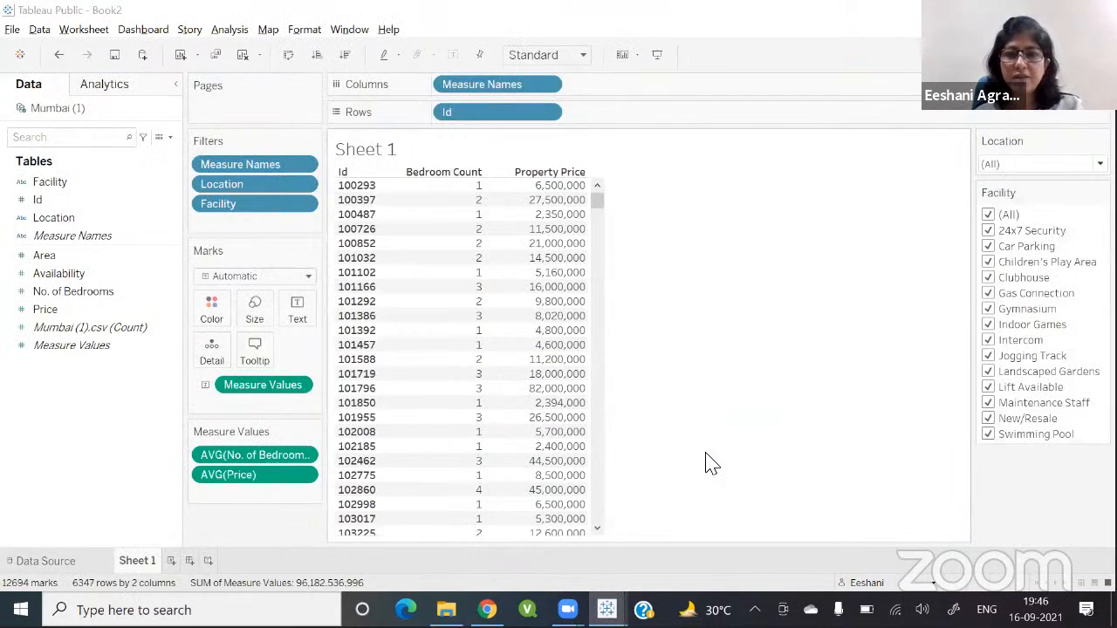
pyautogui.hotkey('alt', 'Tab')
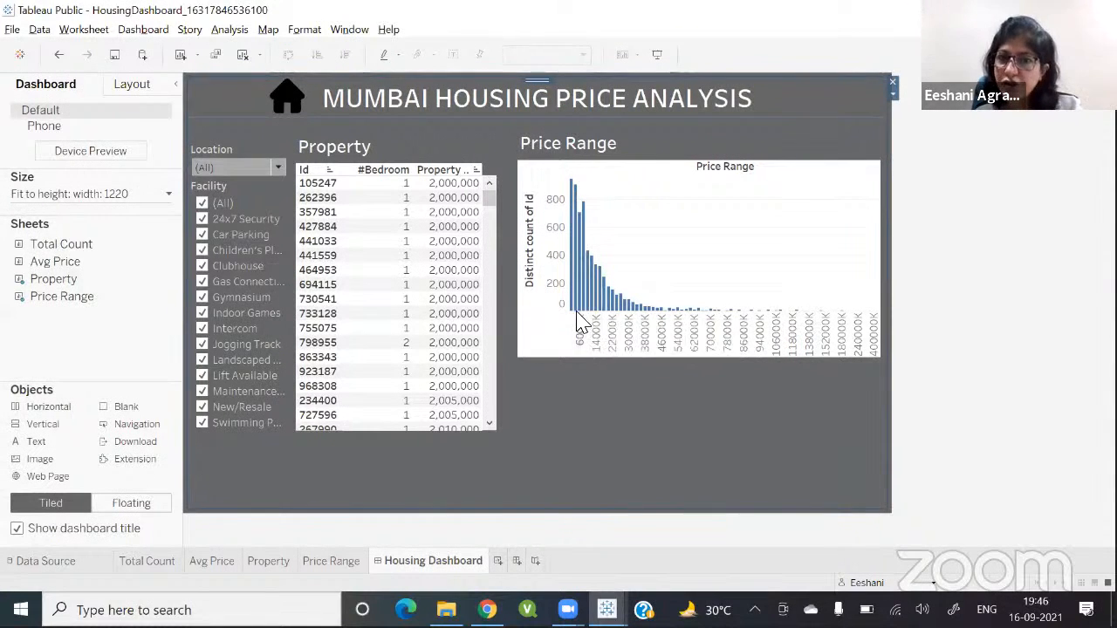
pyautogui.moveTo(572, 305)
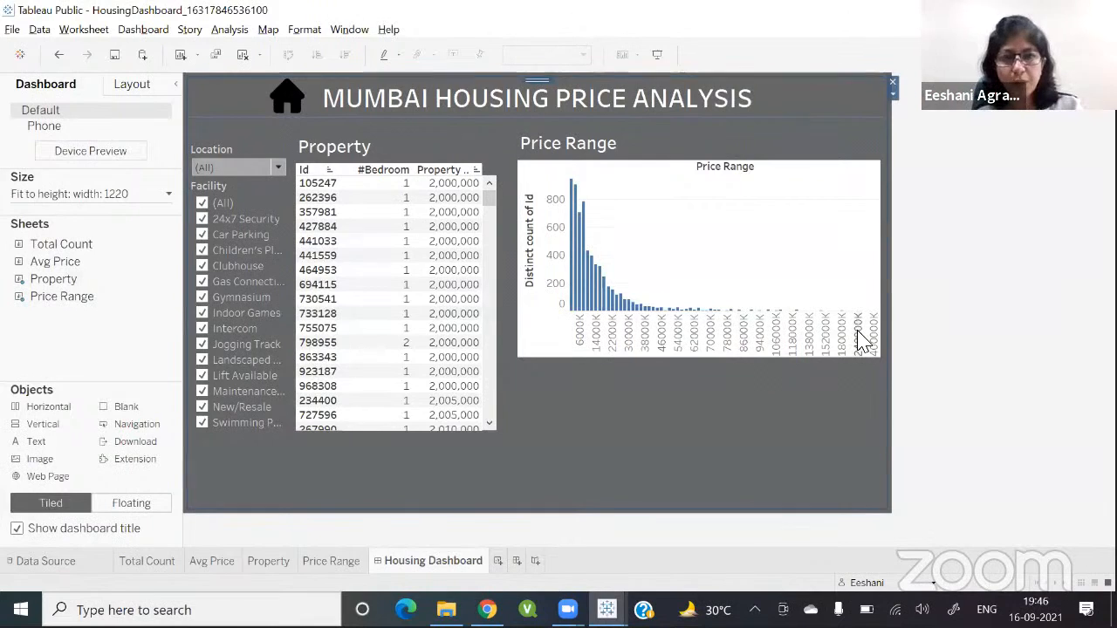
pyautogui.hotkey('alt', 'Tab')
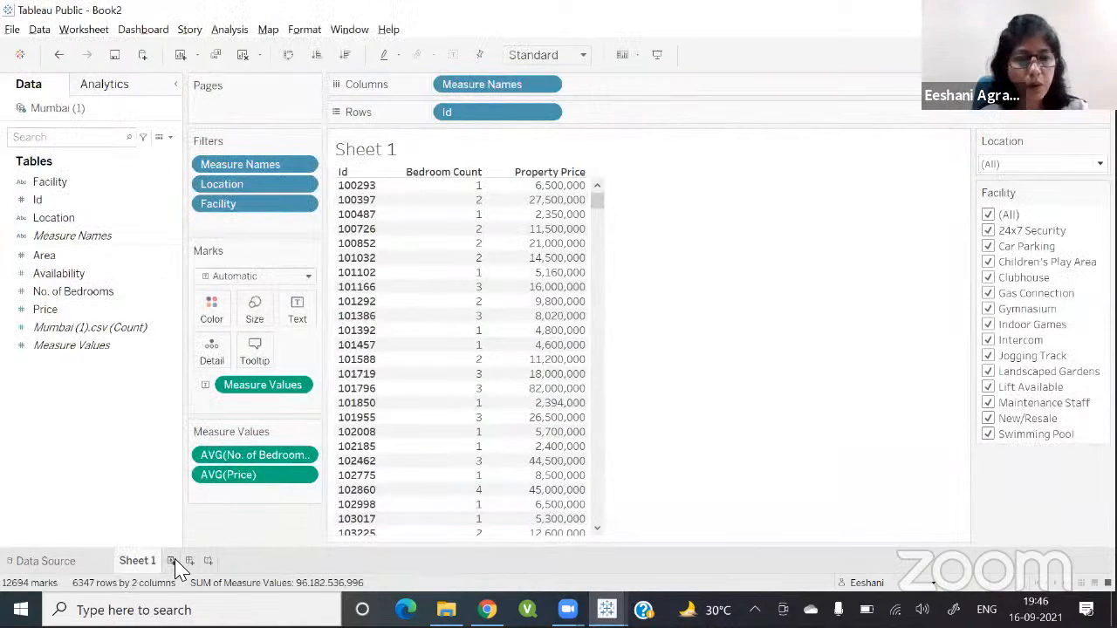
# Step: Add a new worksheet and rename the first worksheet as Price
pyautogui.click(172, 562)
pyautogui.click(139, 561)
pyautogui.doubleClick(140, 561)
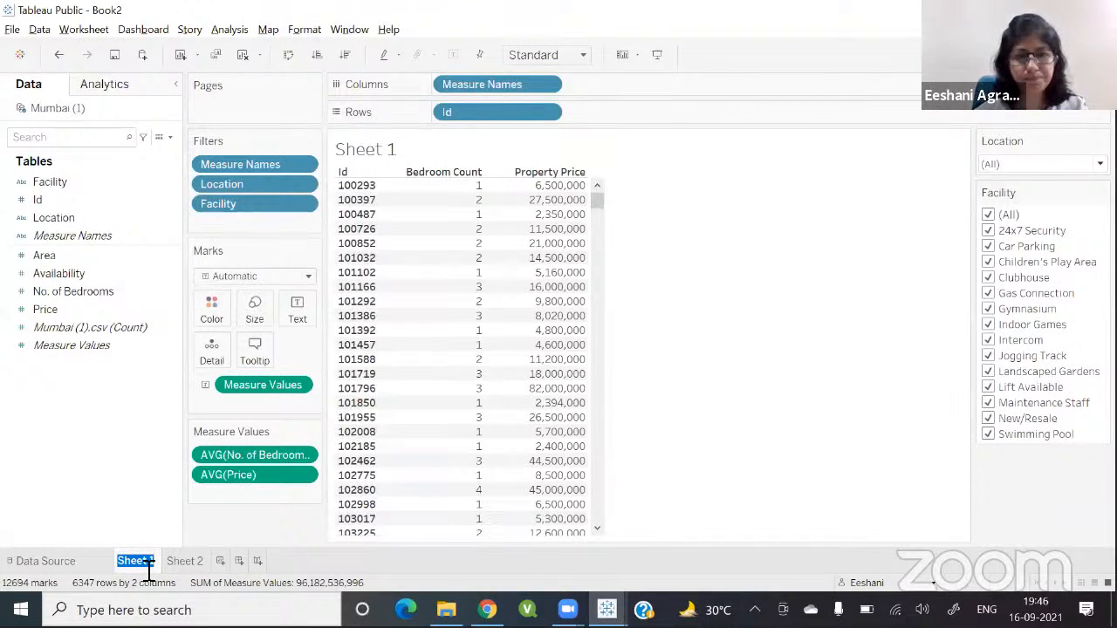
pyautogui.write('Price')
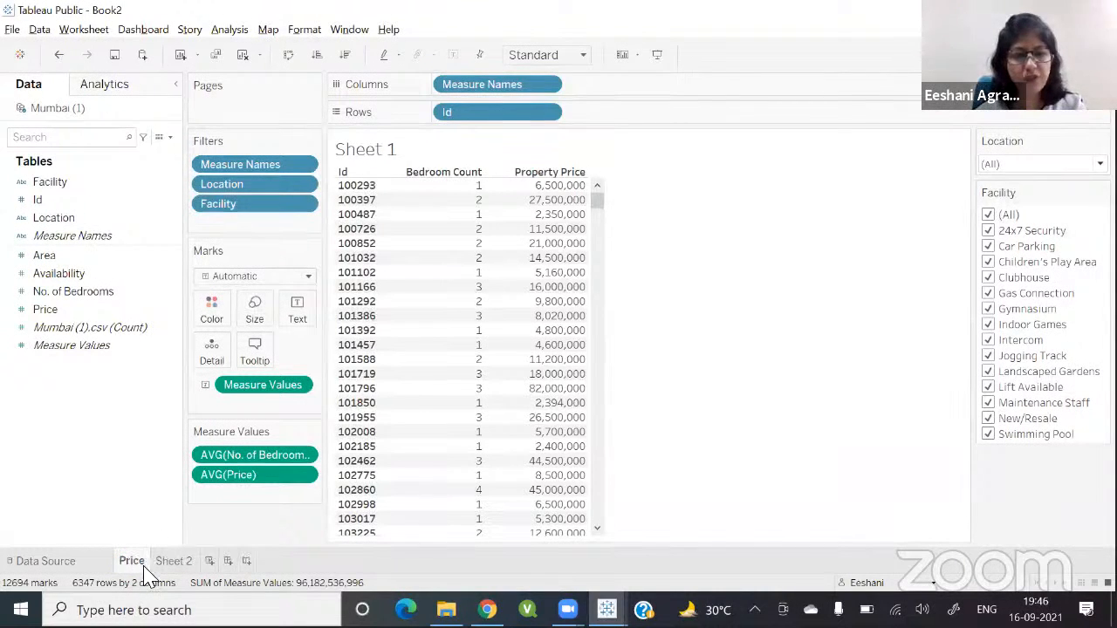
pyautogui.press('Return')
# Step: Rename the new worksheet as Price Range
pyautogui.click(174, 563)
pyautogui.doubleClick(173, 563)
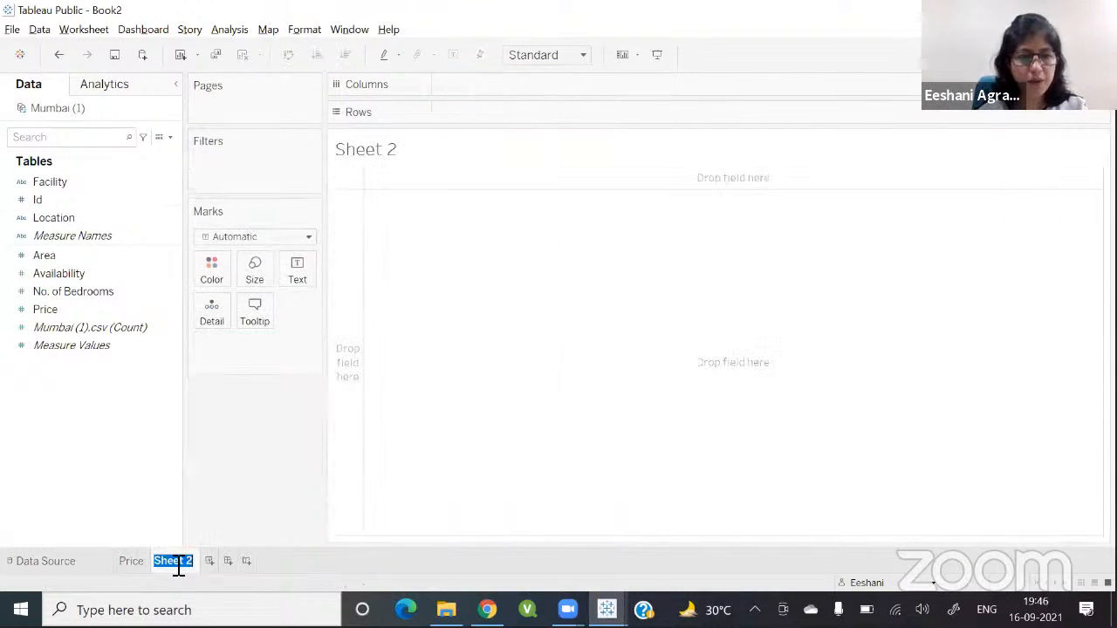
pyautogui.write('Price Range')
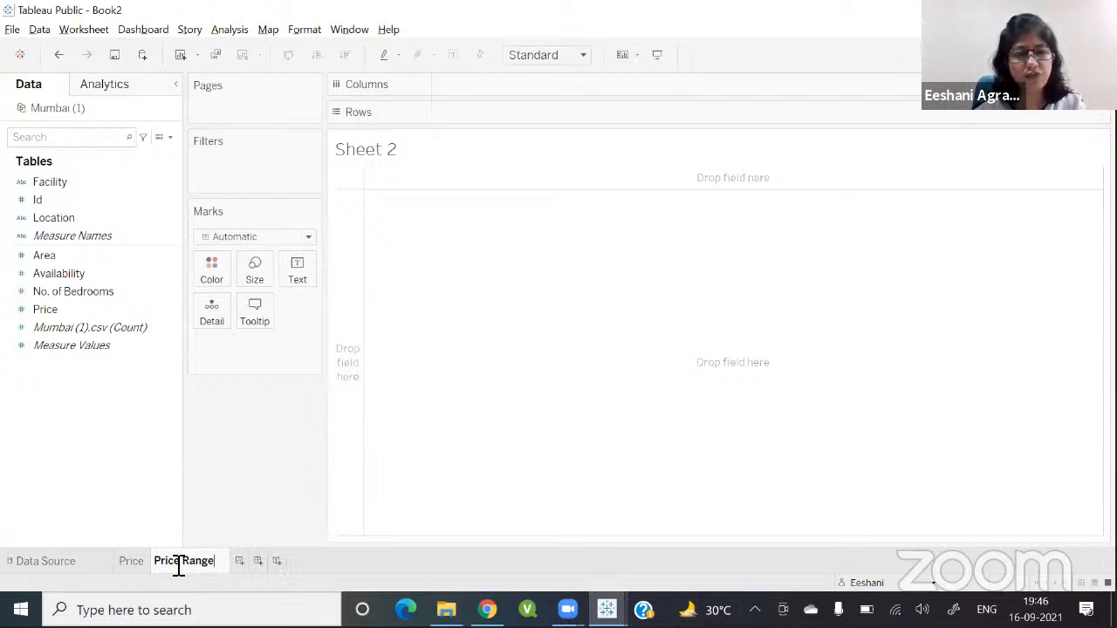
pyautogui.press('Return')
# Step: Create bins from the Price field named Price Bin with a bin size of 2000000
pyautogui.click(165, 310)
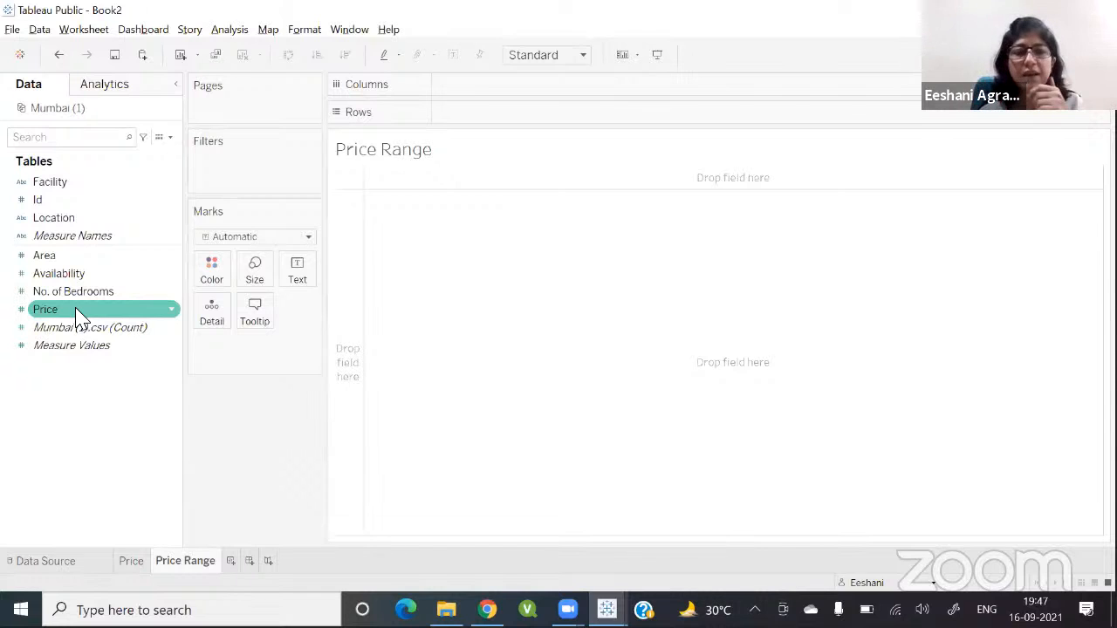
pyautogui.click(173, 315)
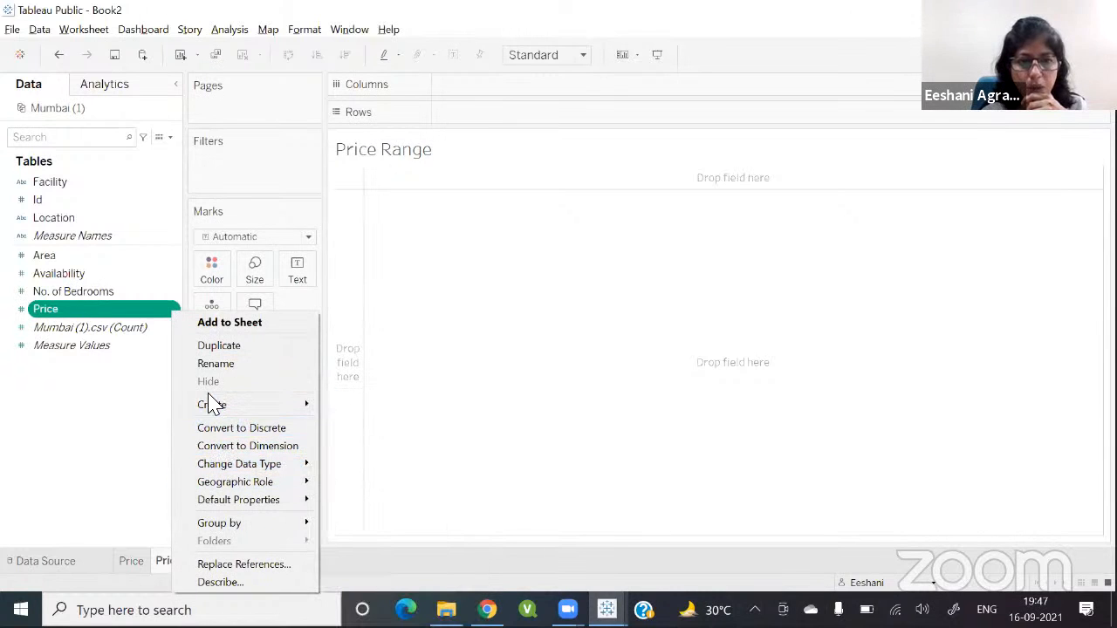
pyautogui.moveTo(217, 407)
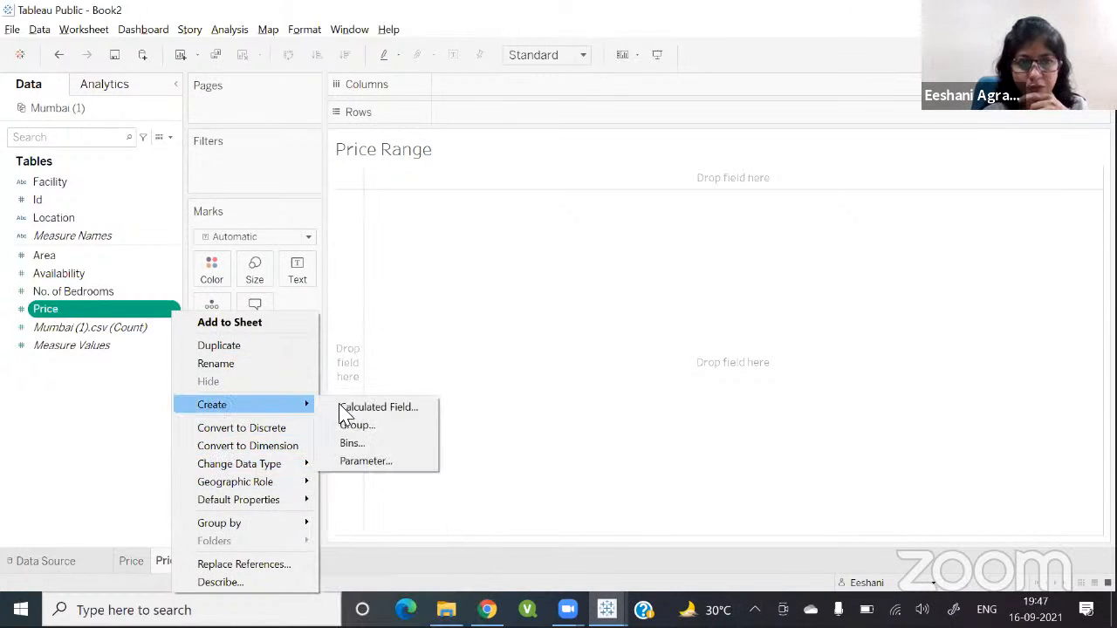
pyautogui.click(379, 448)
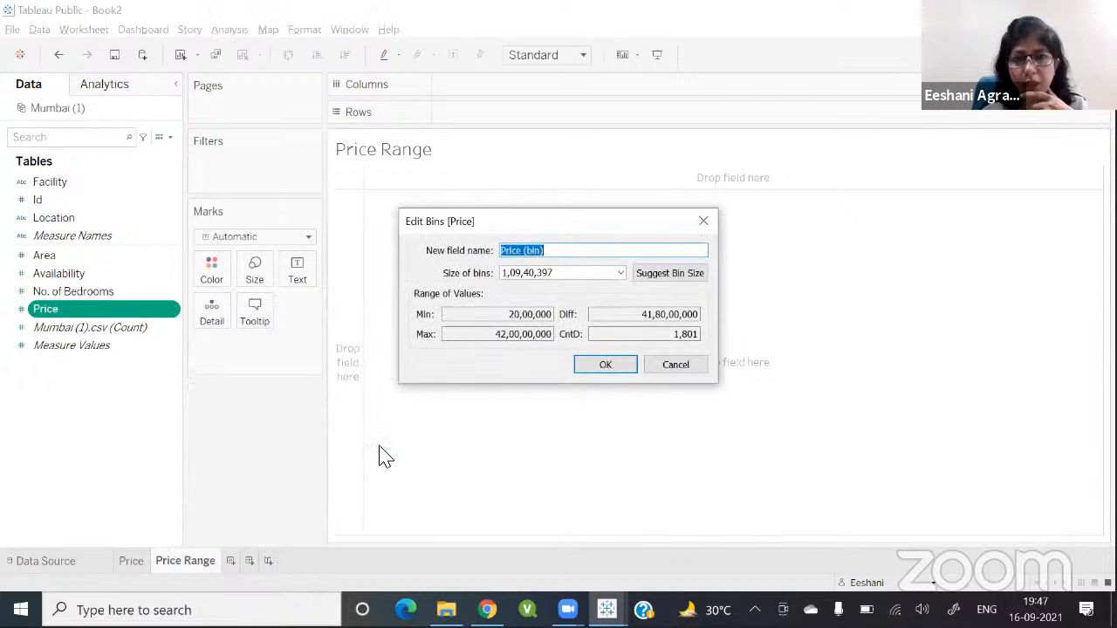
pyautogui.write('Price Bin')
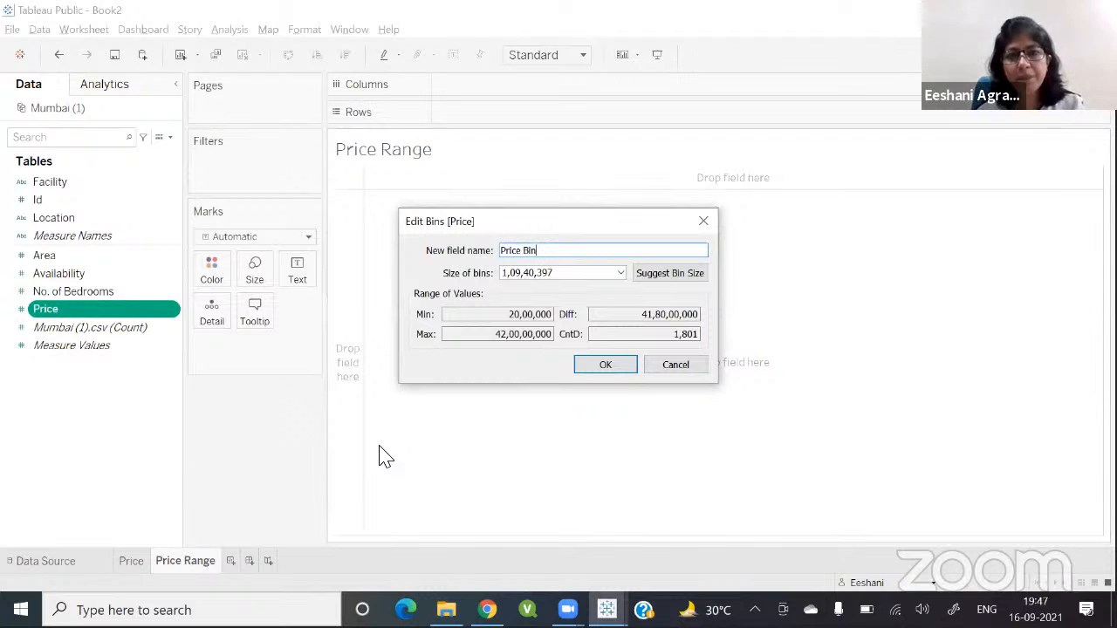
pyautogui.press('Tab')
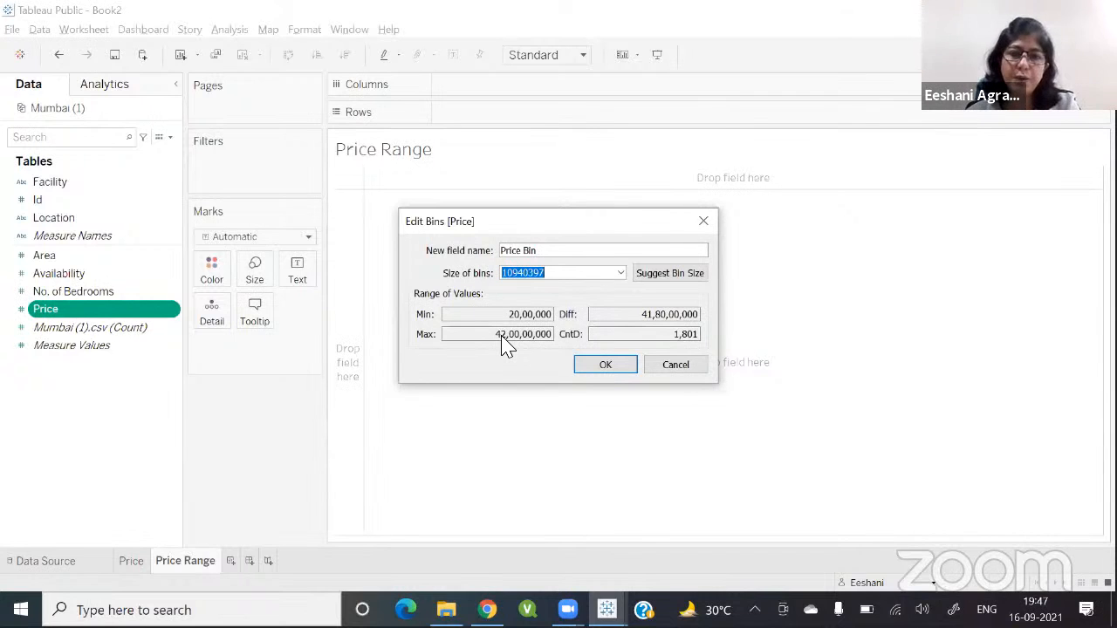
pyautogui.write('200')
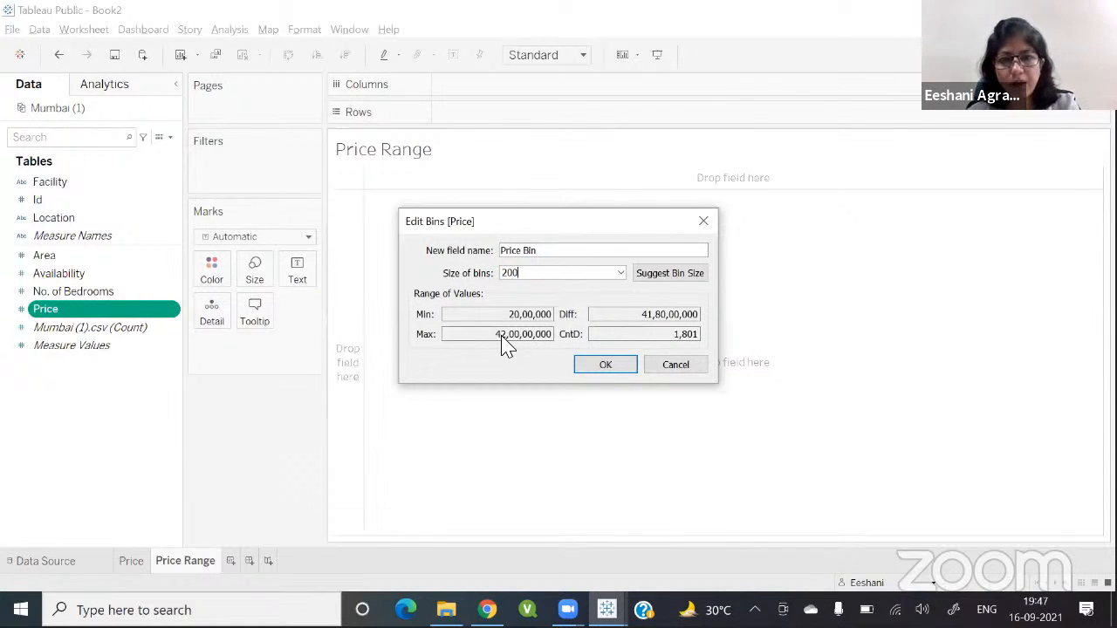
pyautogui.write('0000')
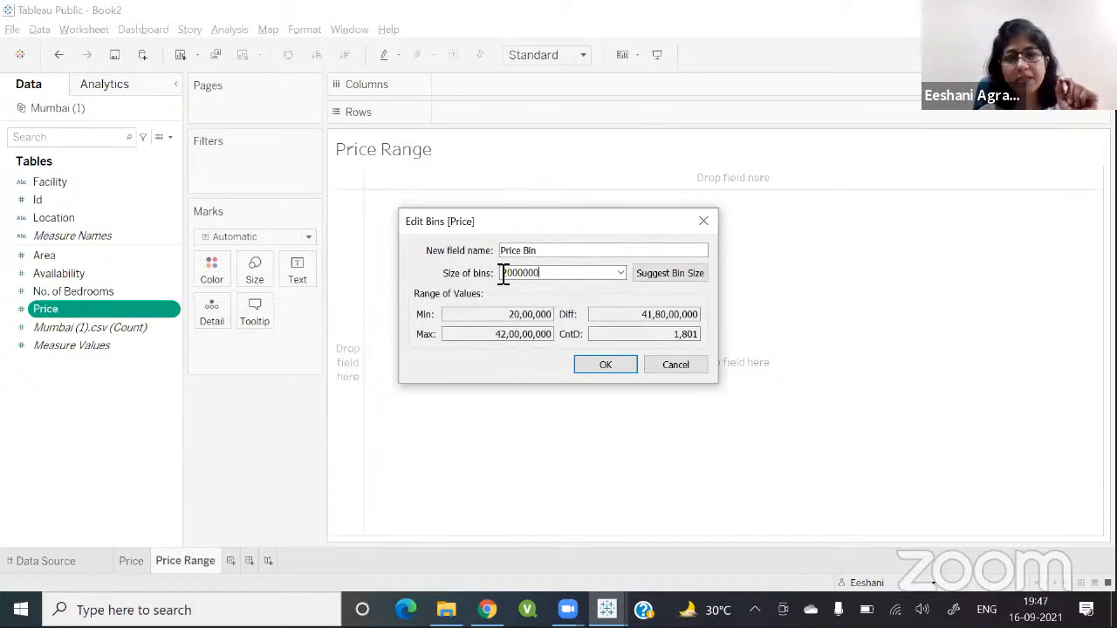
pyautogui.click(599, 368)
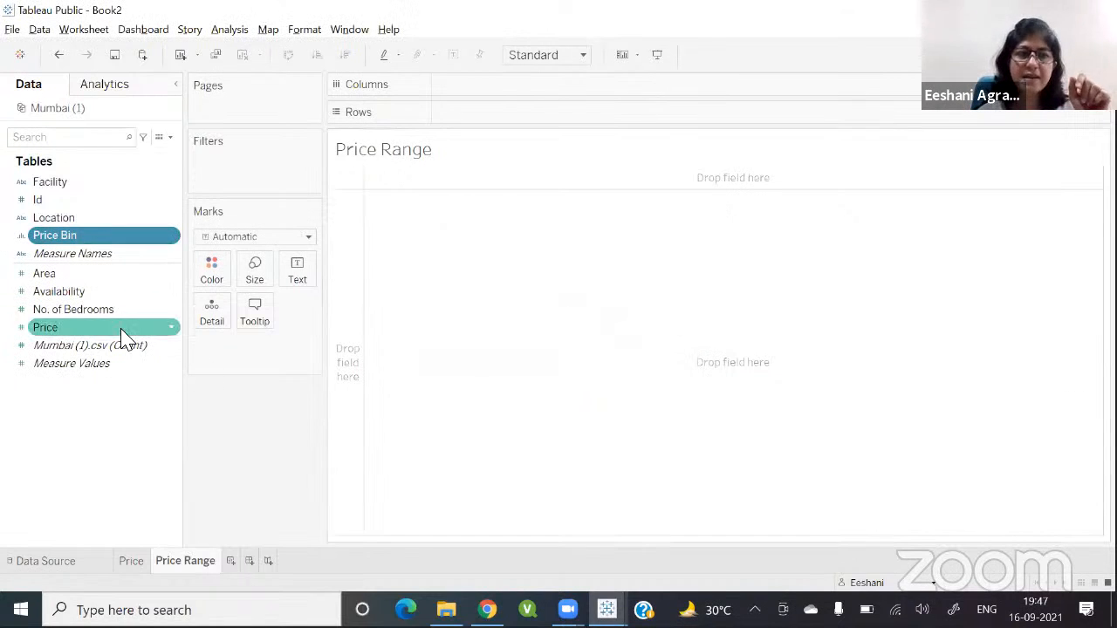
# Step: Add Price Bin and Id to the rows and change Id to a distinct count measure
pyautogui.doubleClick(77, 236)
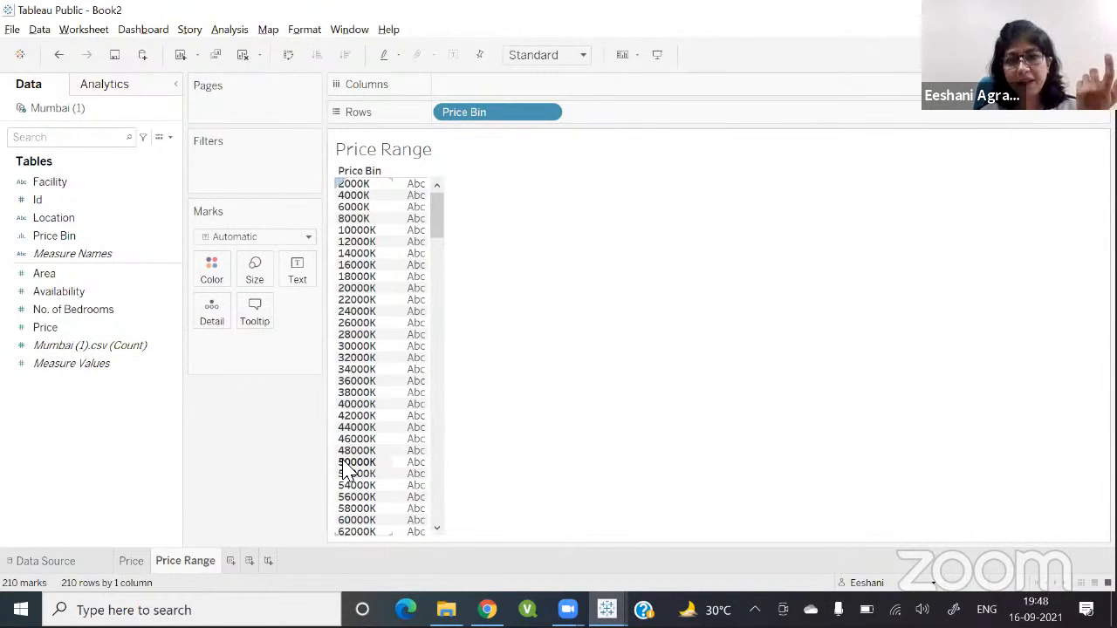
pyautogui.doubleClick(45, 203)
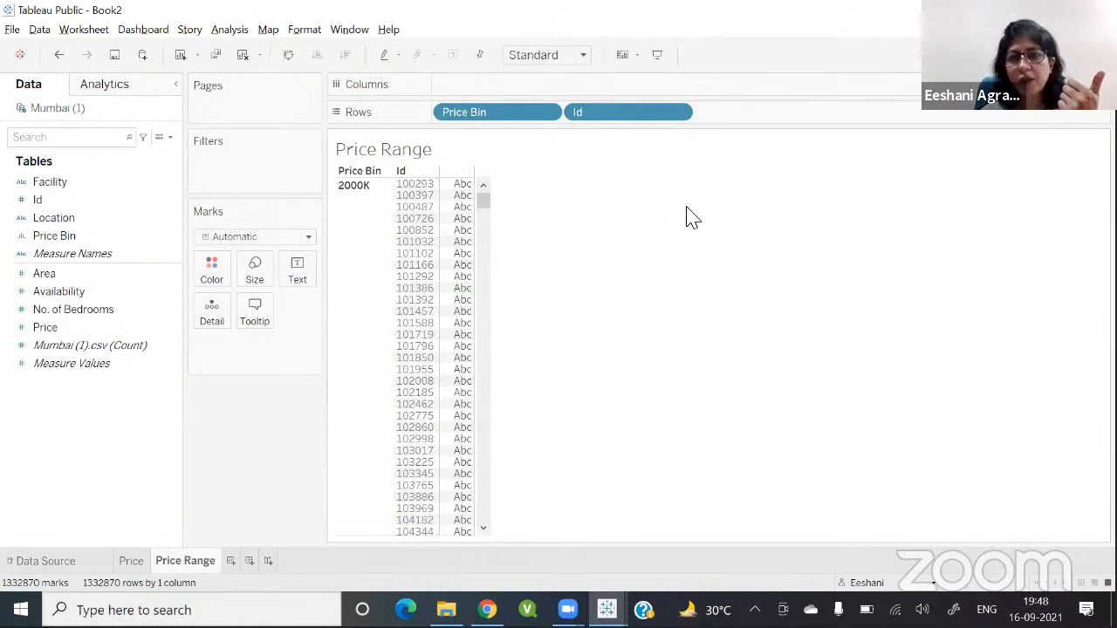
pyautogui.click(680, 113)
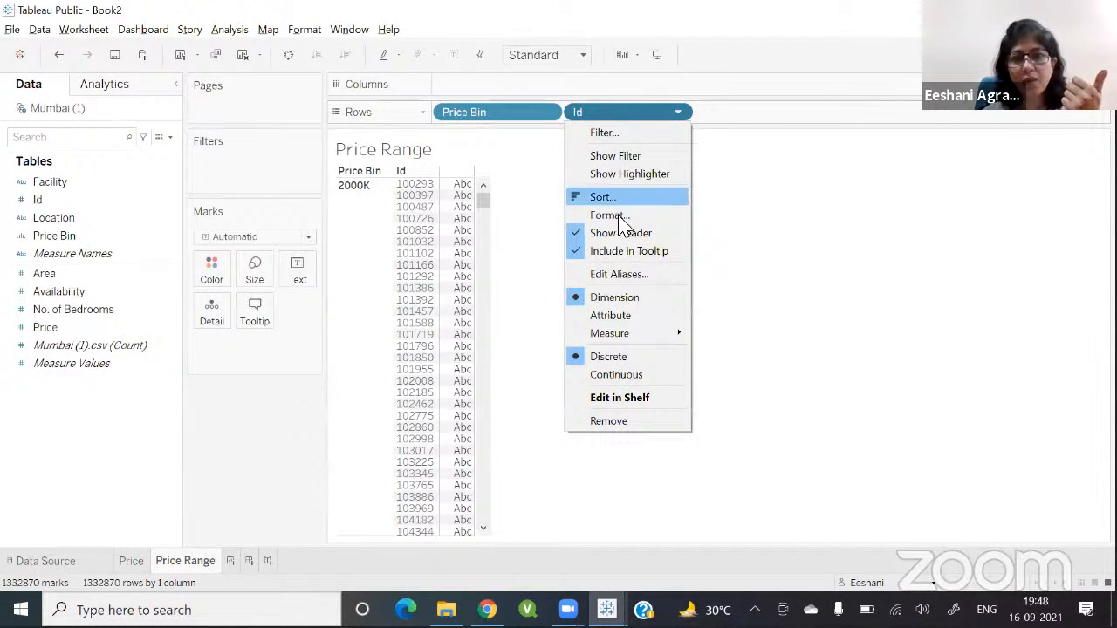
pyautogui.moveTo(624, 338)
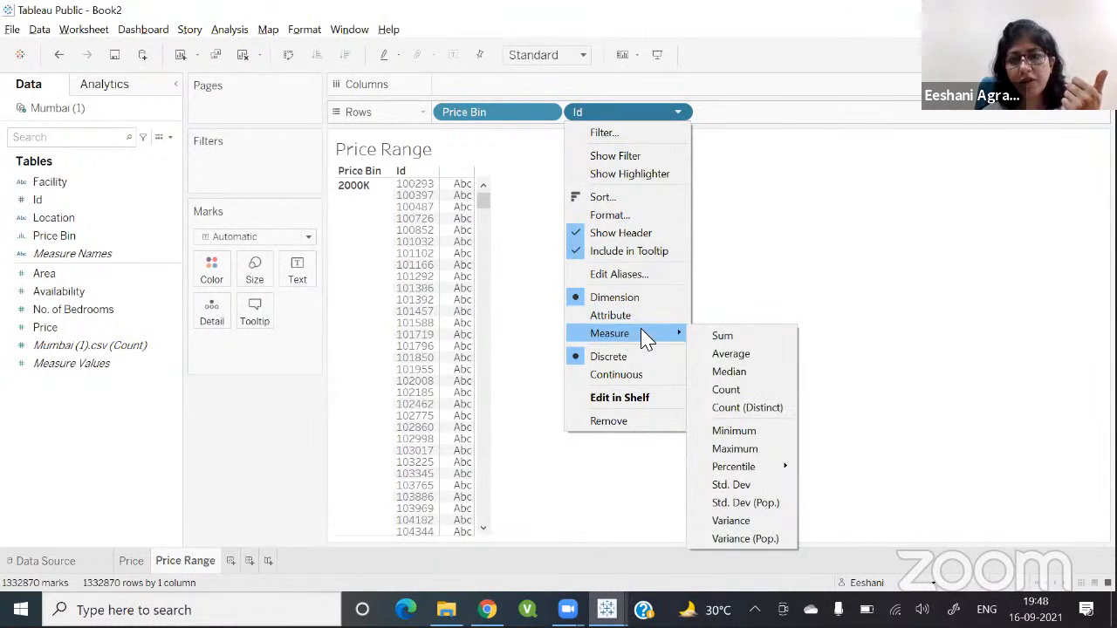
pyautogui.click(725, 410)
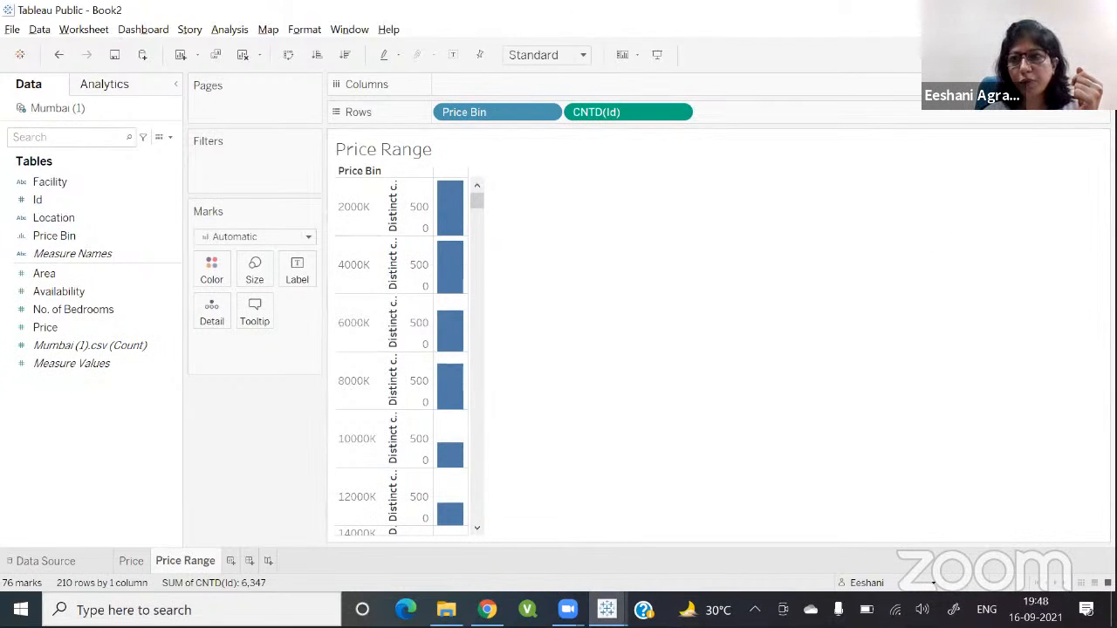
# Step: Show the distinct counts as a bar chart and swap the axes so price bins run along the columns
pyautogui.click(1077, 55)
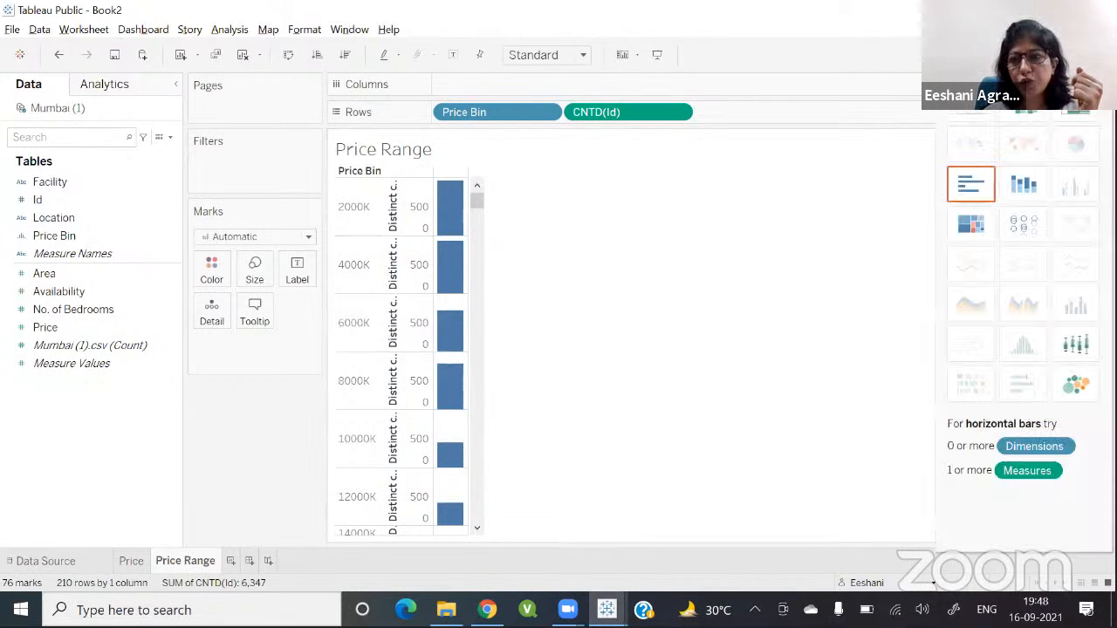
pyautogui.click(971, 183)
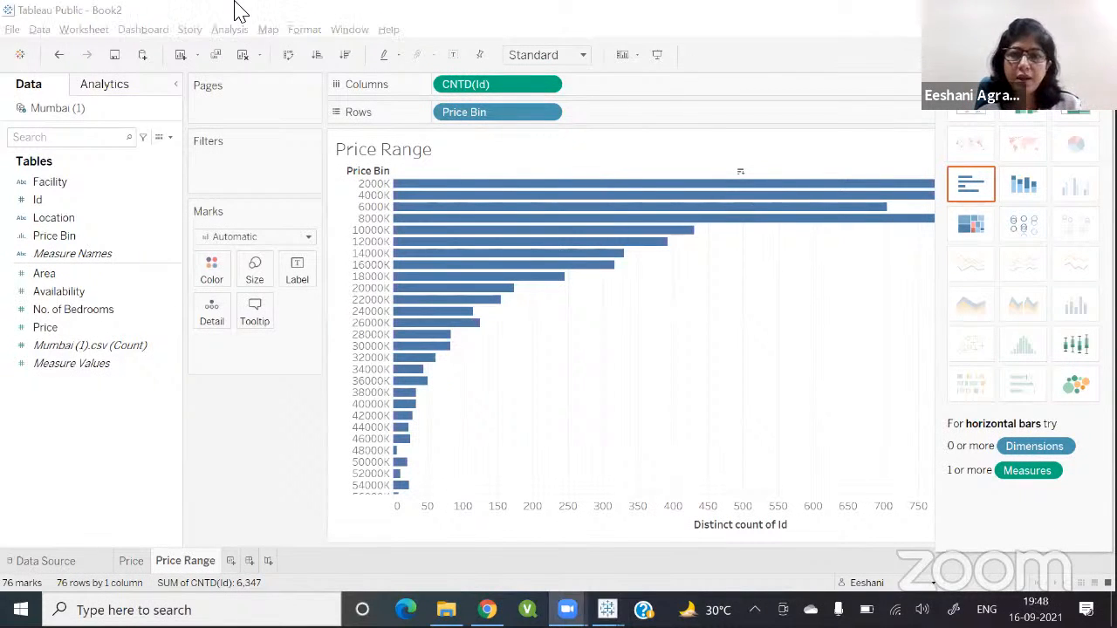
pyautogui.click(287, 56)
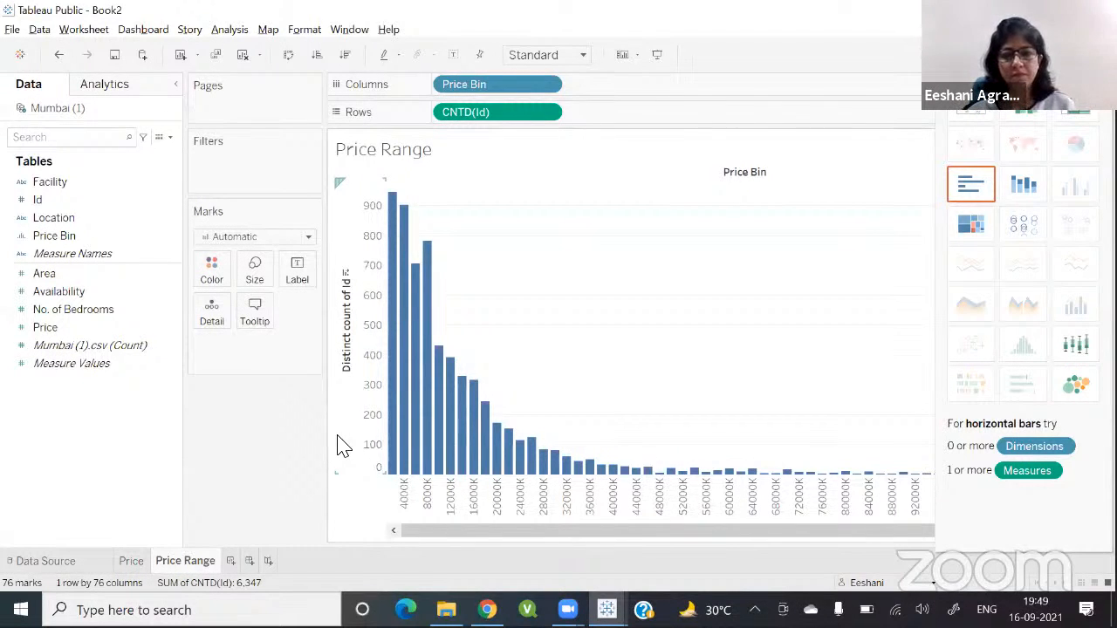
pyautogui.click(299, 249)
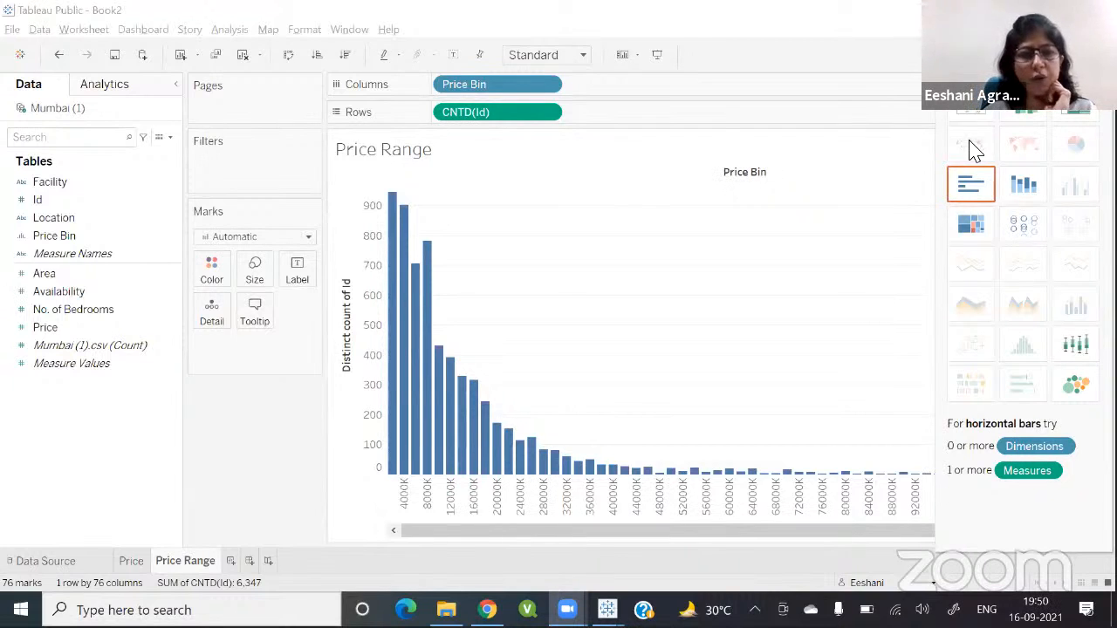
pyautogui.rightClick(60, 329)
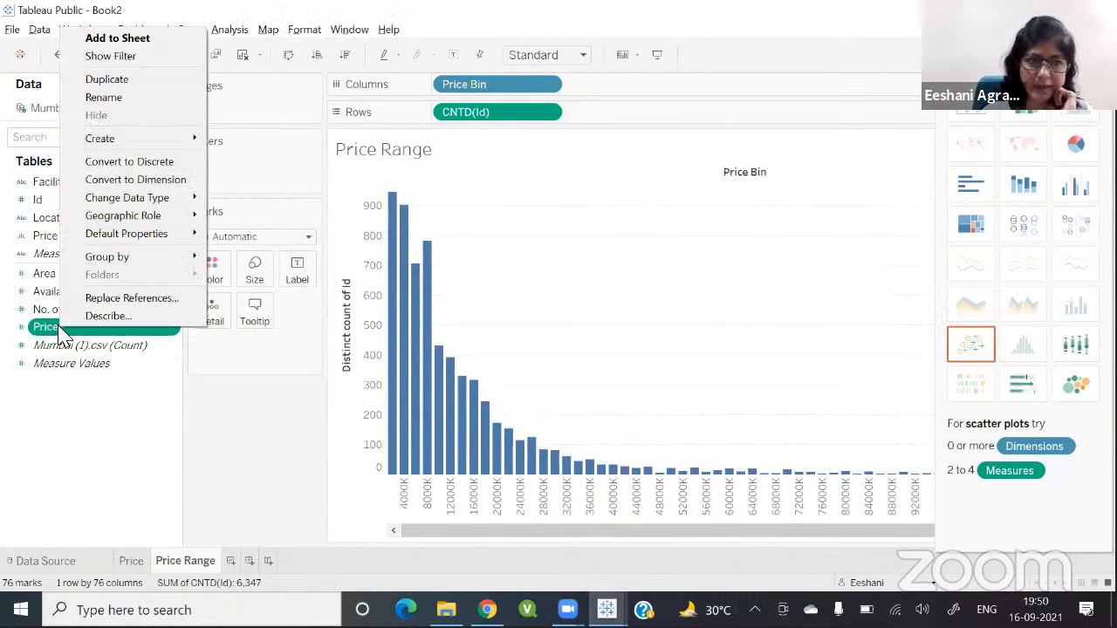
pyautogui.moveTo(98, 138)
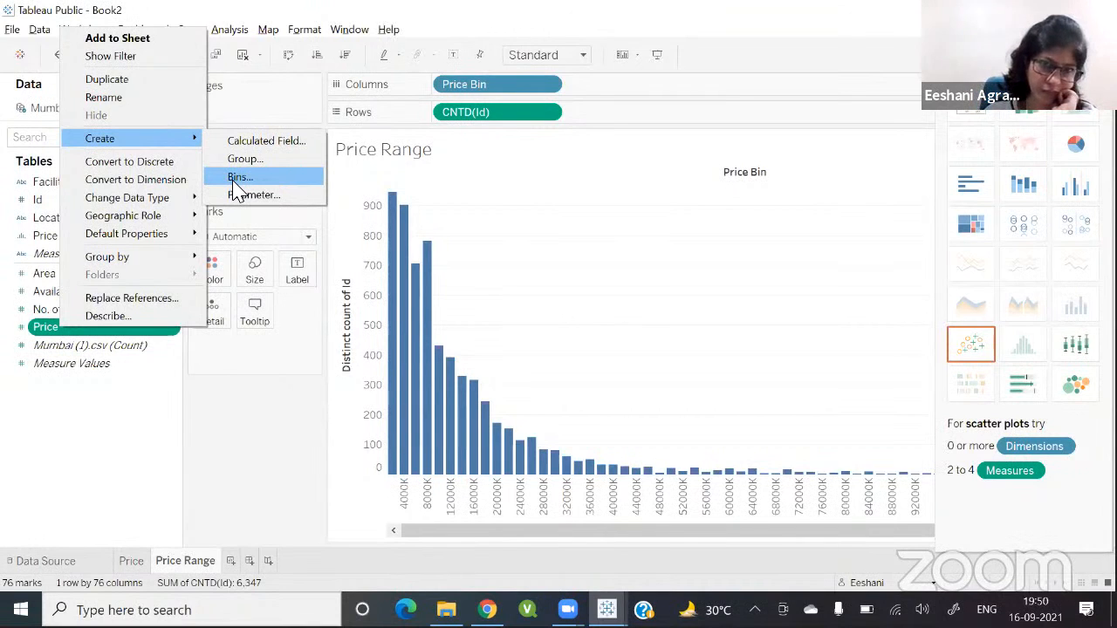
pyautogui.click(324, 193)
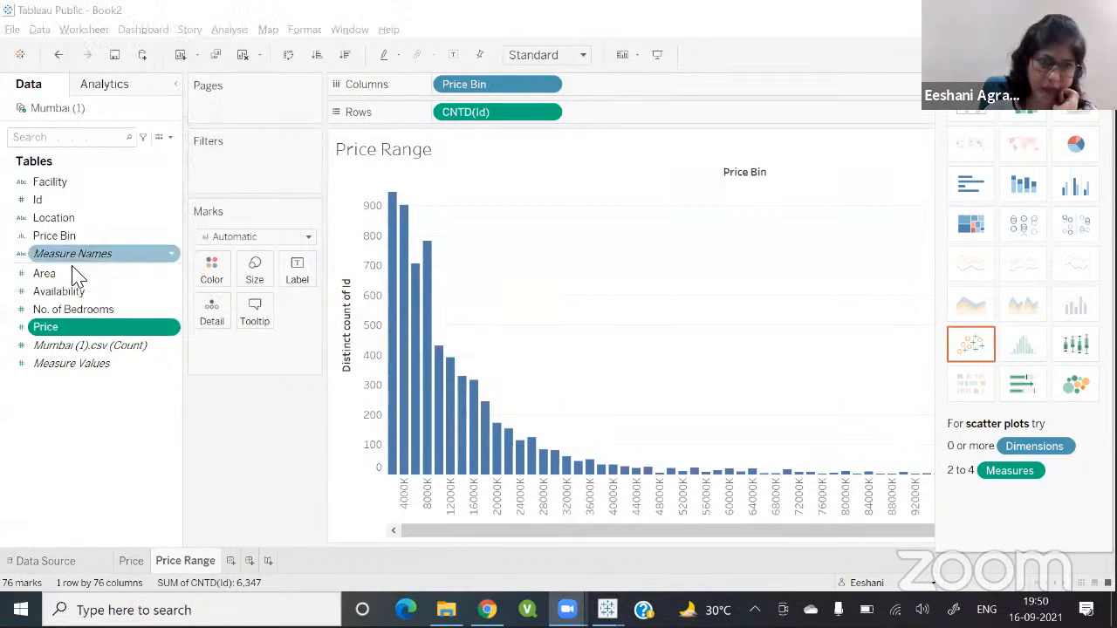
pyautogui.rightClick(104, 332)
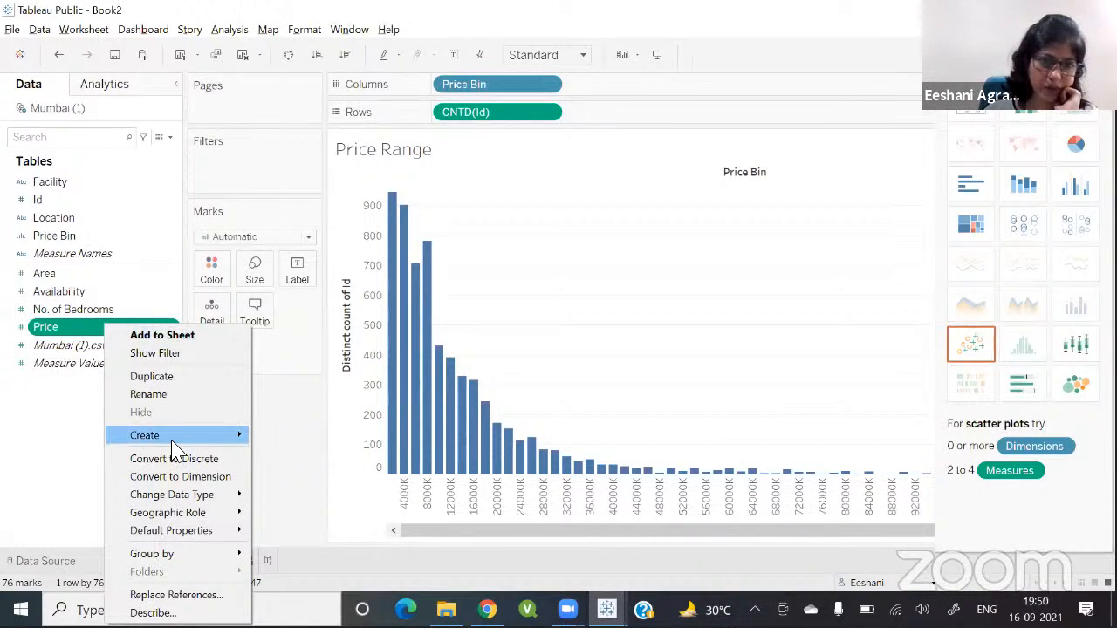
pyautogui.moveTo(175, 449)
pyautogui.click(277, 481)
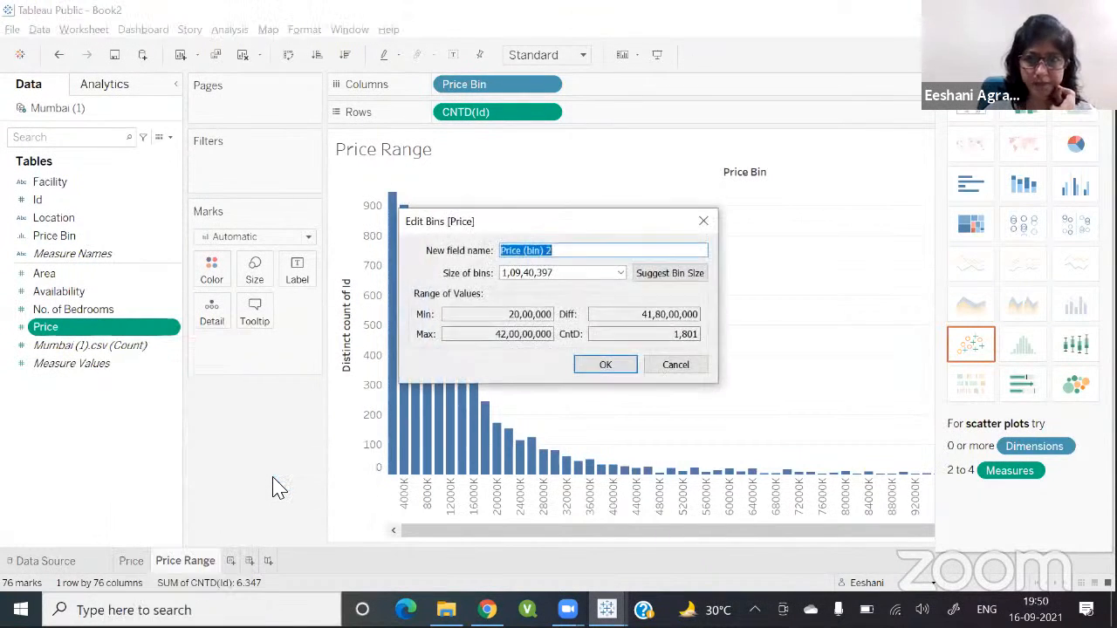
pyautogui.click(568, 277)
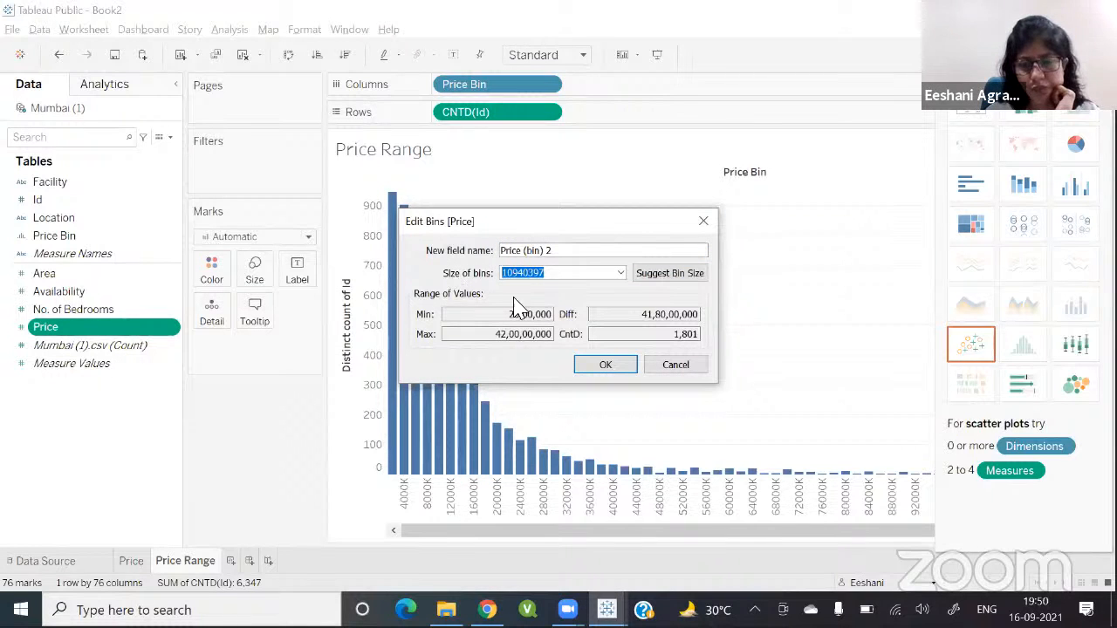
pyautogui.click(663, 368)
# Step: Open the Price Bin field's bin settings for review and close them unchanged
pyautogui.click(105, 237)
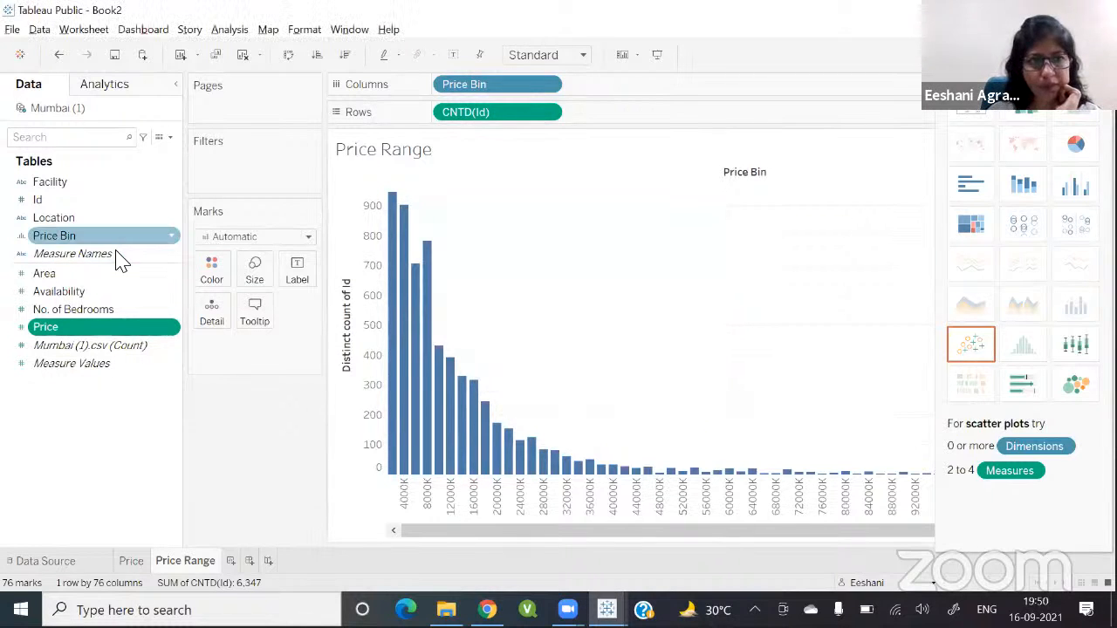
pyautogui.rightClick(99, 243)
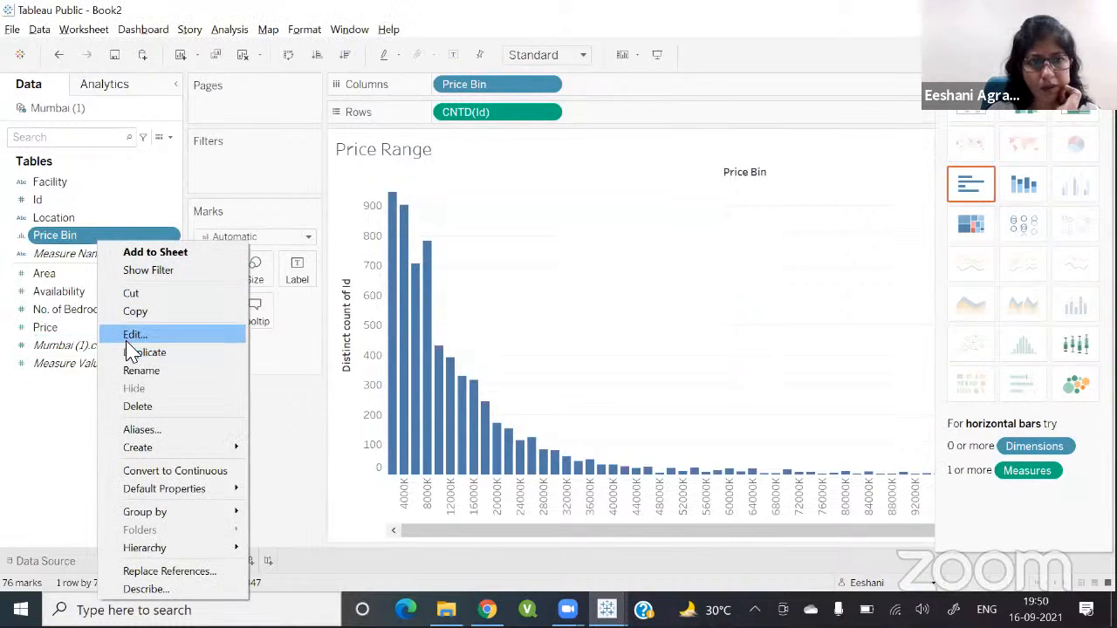
pyautogui.click(133, 336)
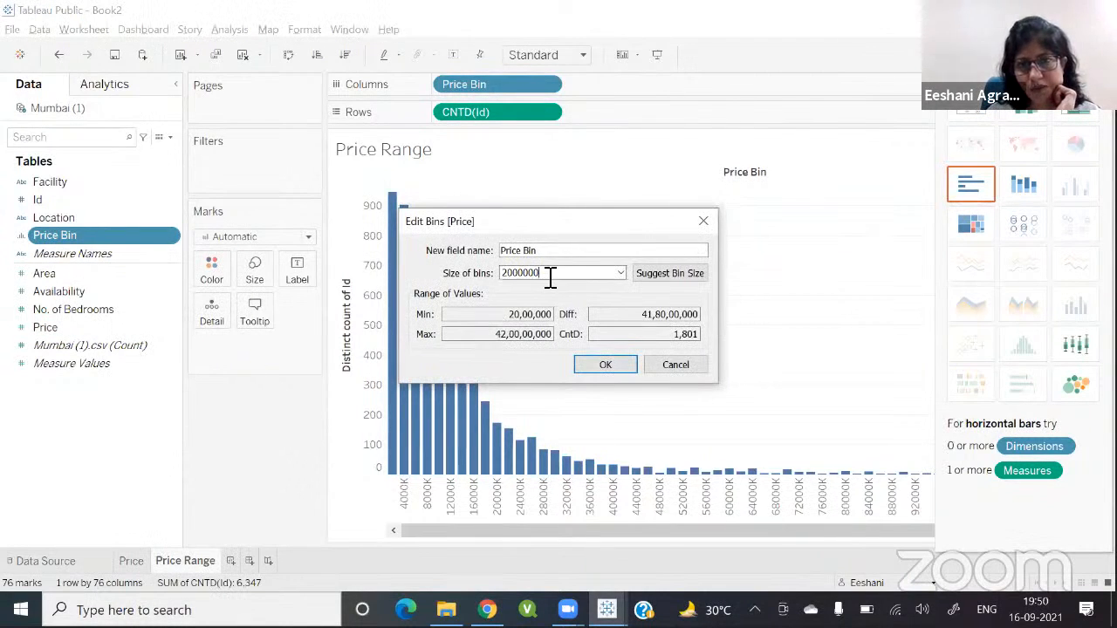
pyautogui.click(589, 367)
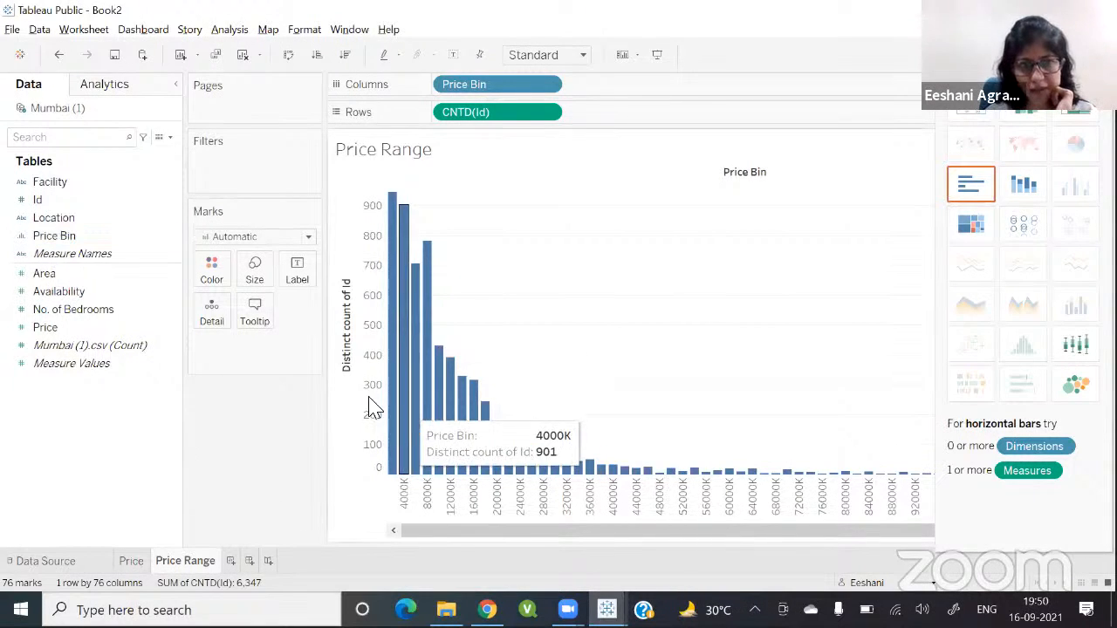
# Step: Remove the distinct count of Id from the rows and add Id as a column dimension beside Price Bin
pyautogui.click(22, 200)
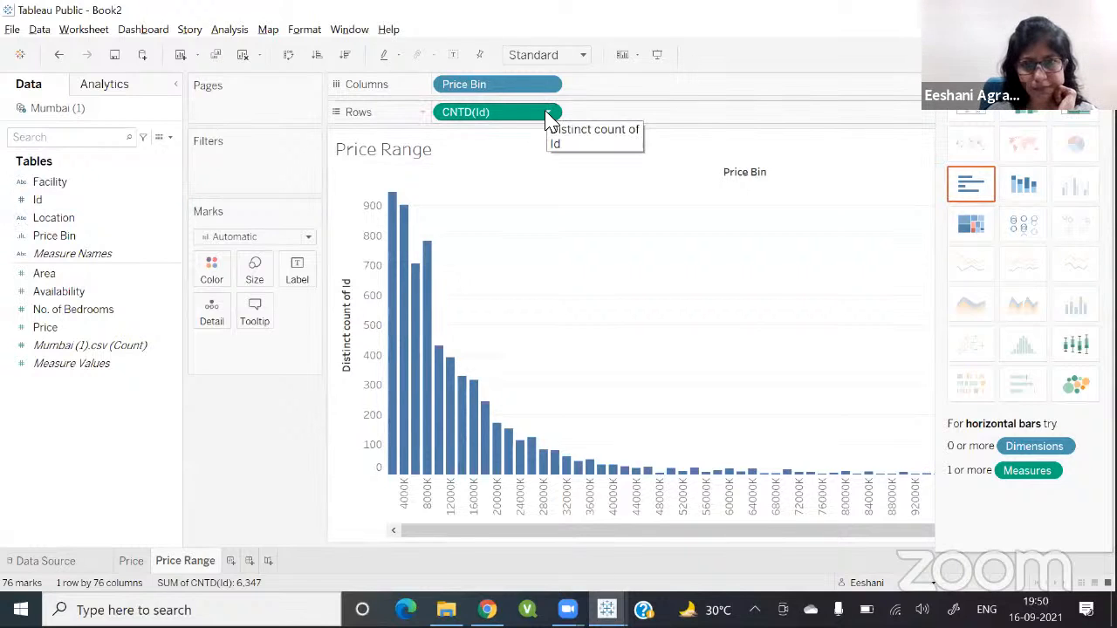
pyautogui.moveTo(531, 119); pyautogui.dragTo(262, 424)
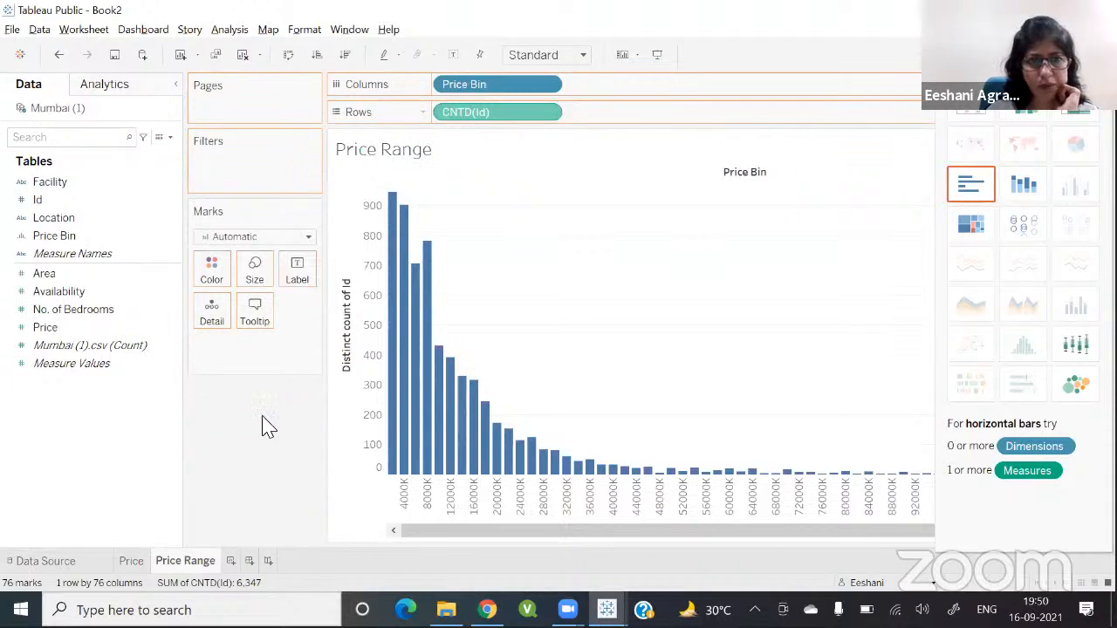
pyautogui.click(35, 202)
pyautogui.doubleClick(35, 202)
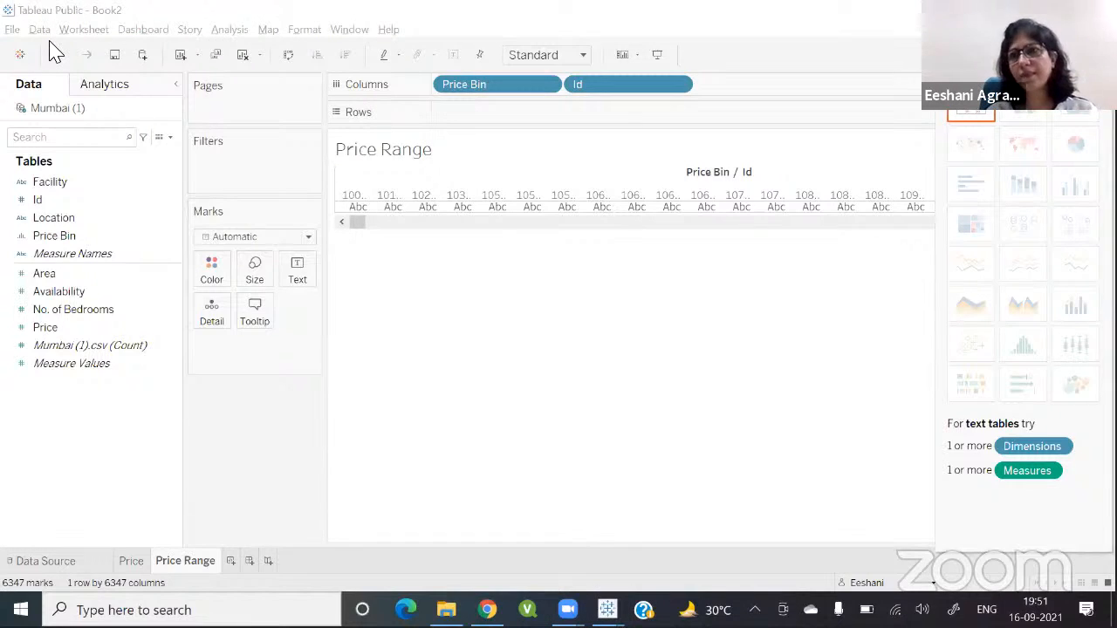
# Step: Convert the Id field on the columns into a distinct count measure
pyautogui.click(678, 89)
pyautogui.click(679, 86)
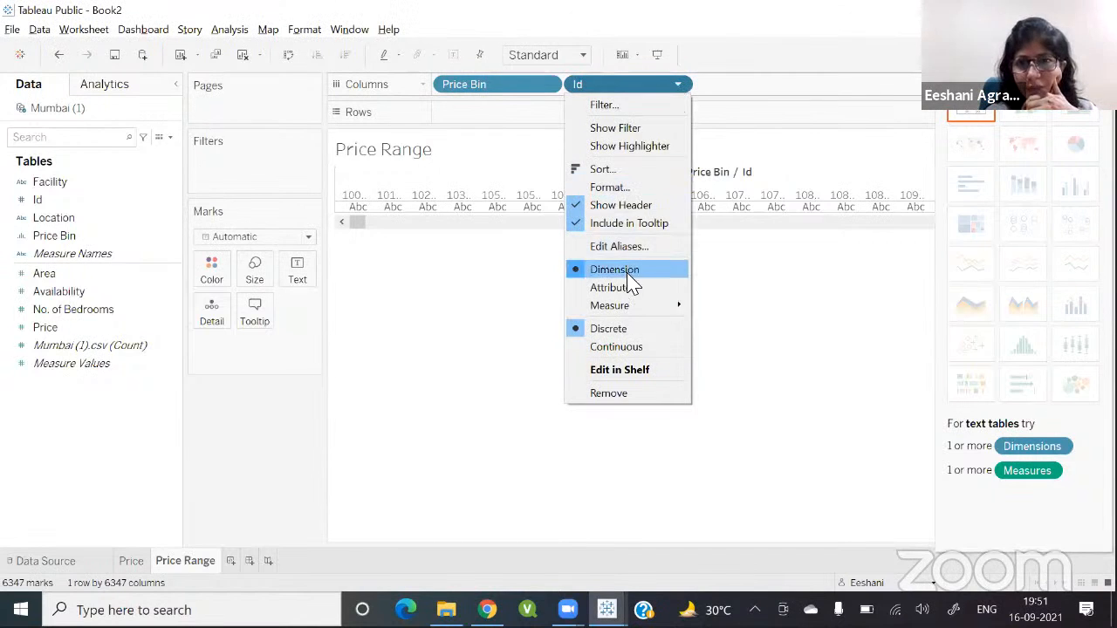
pyautogui.moveTo(632, 312)
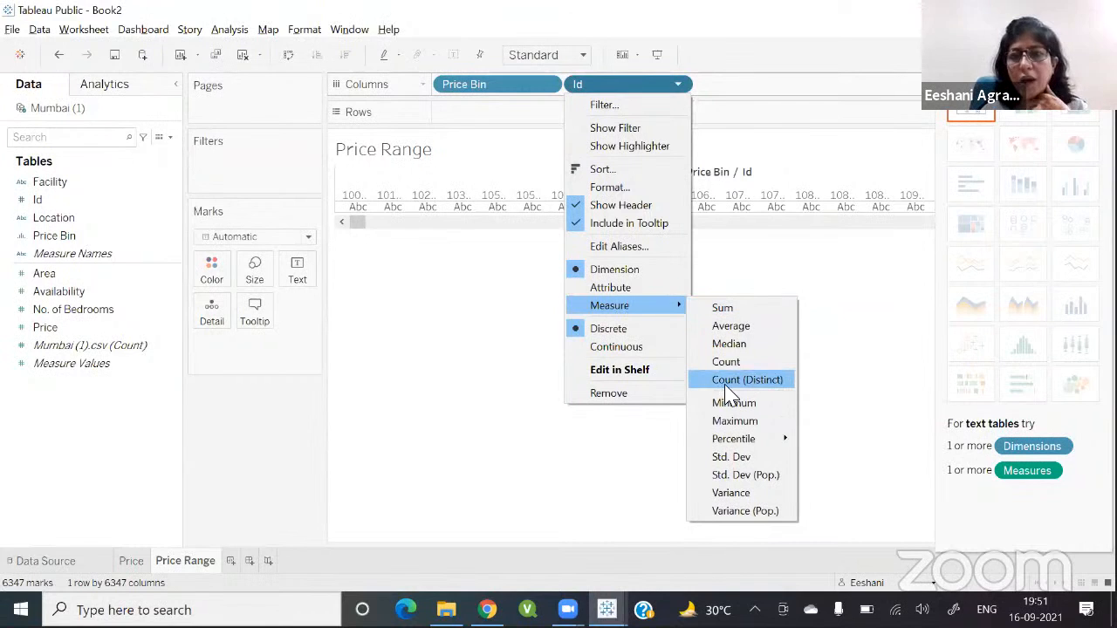
pyautogui.click(780, 393)
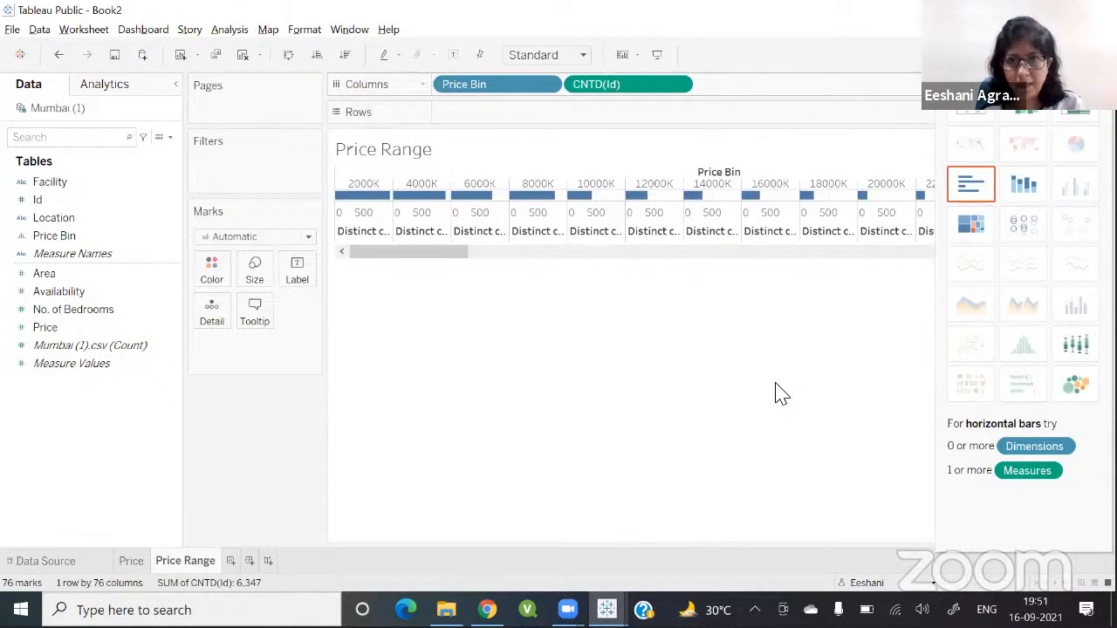
# Step: Display the distinct Id counts as horizontal bars, then swap rows and columns so bins become vertical bars
pyautogui.click(971, 185)
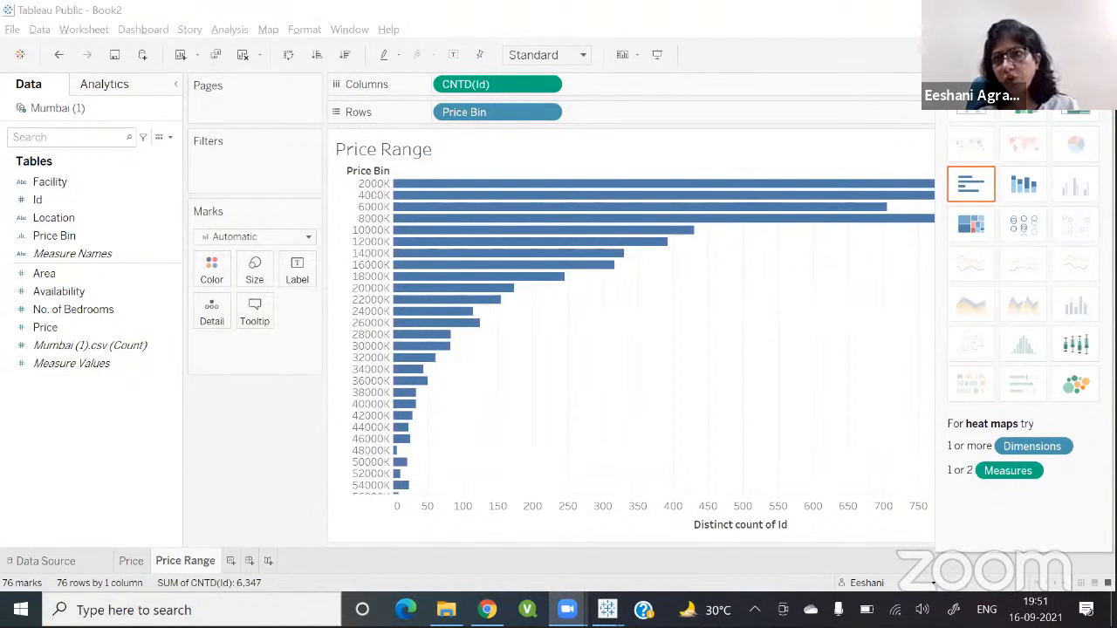
pyautogui.click(1075, 55)
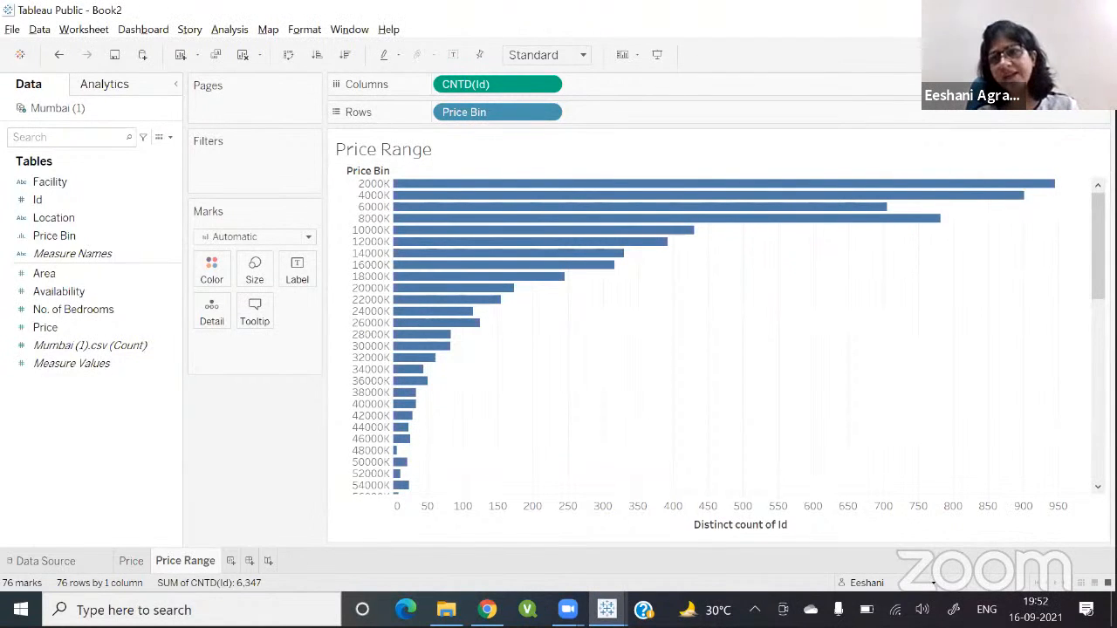
pyautogui.click(1075, 55)
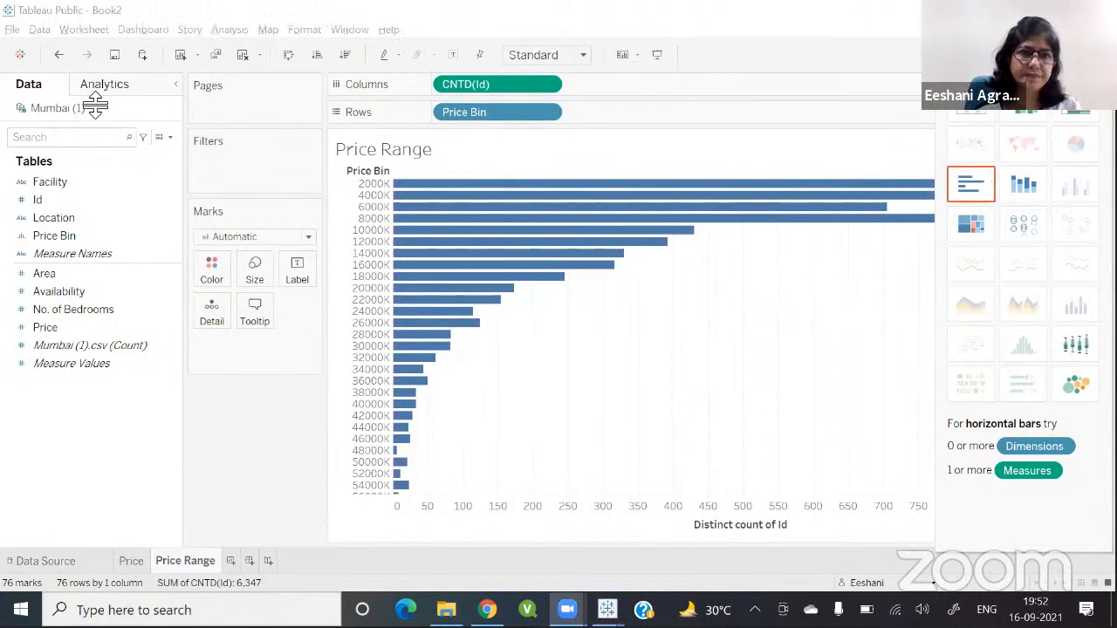
pyautogui.click(288, 56)
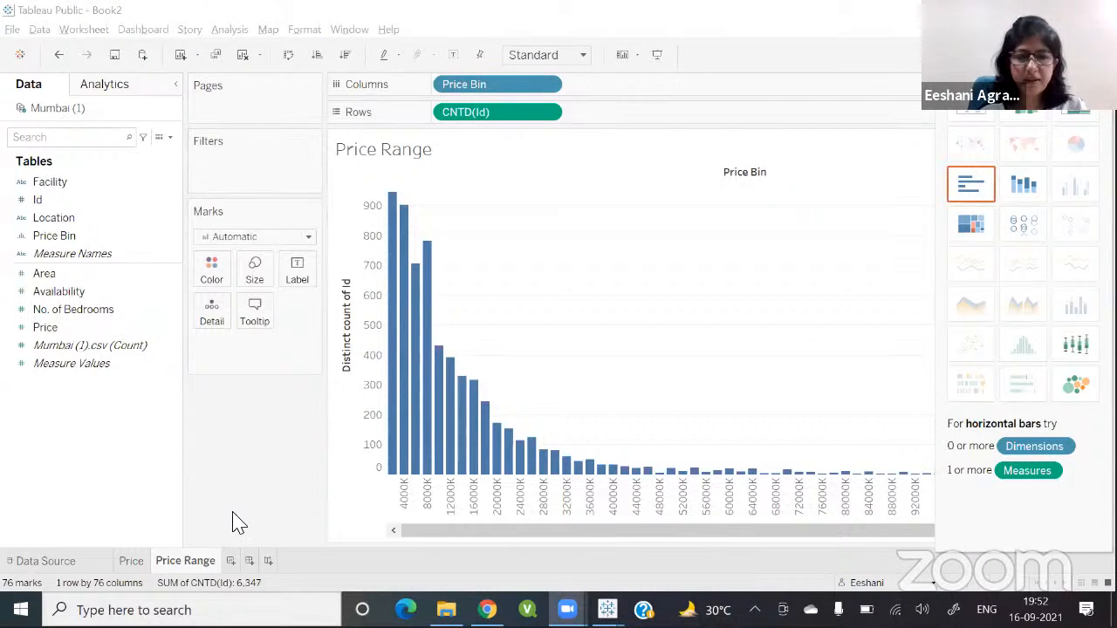
# Step: Create a new dashboard and turn on its dashboard title
pyautogui.click(249, 563)
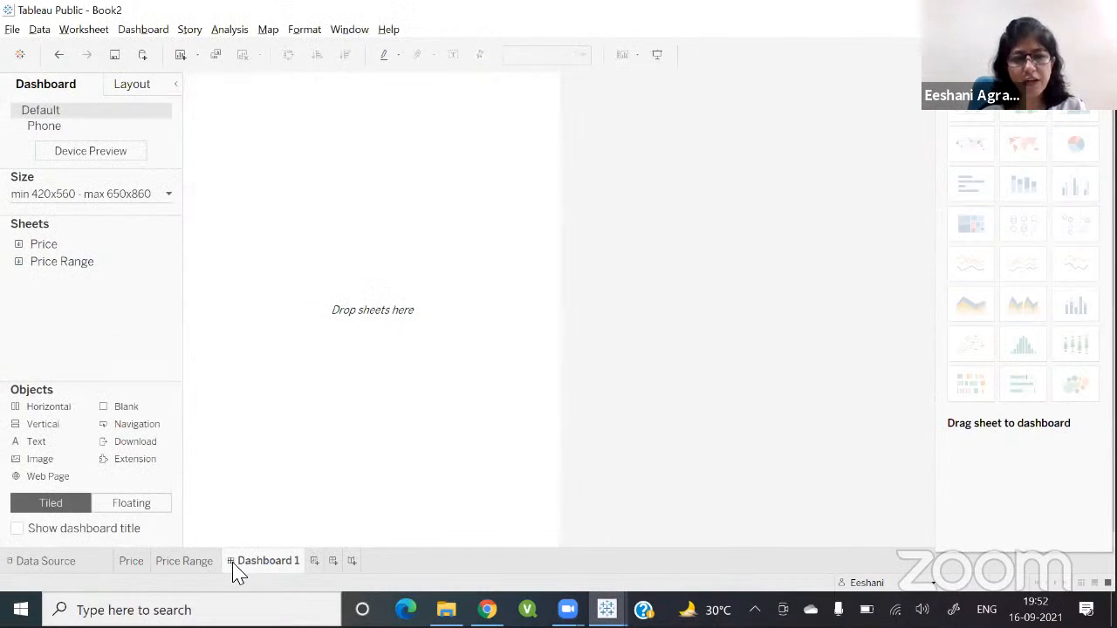
pyautogui.moveTo(235, 566)
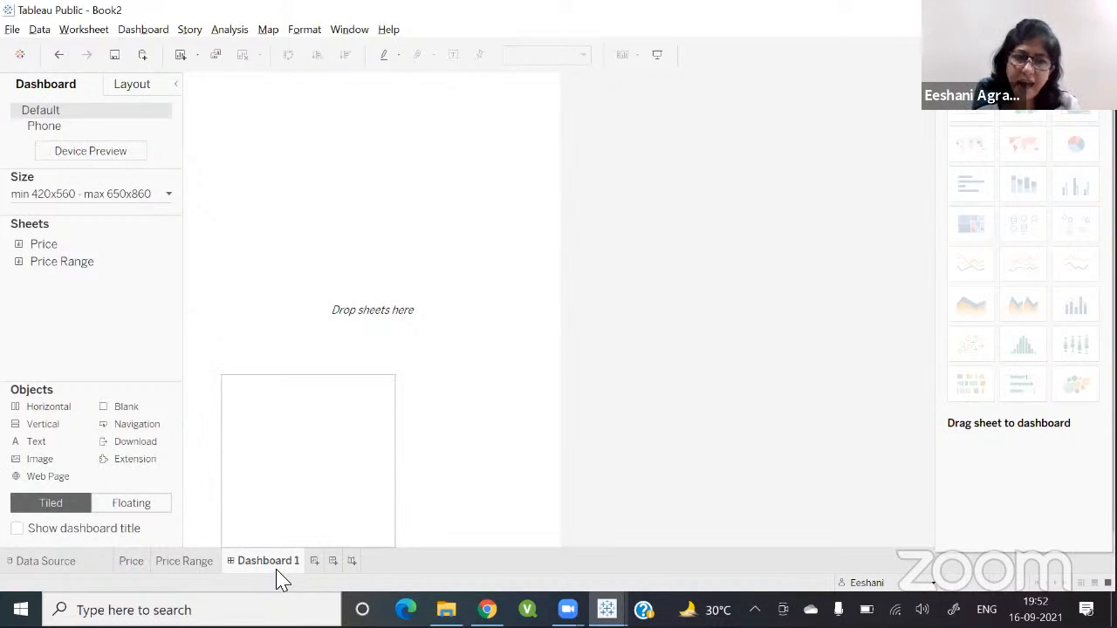
pyautogui.click(17, 529)
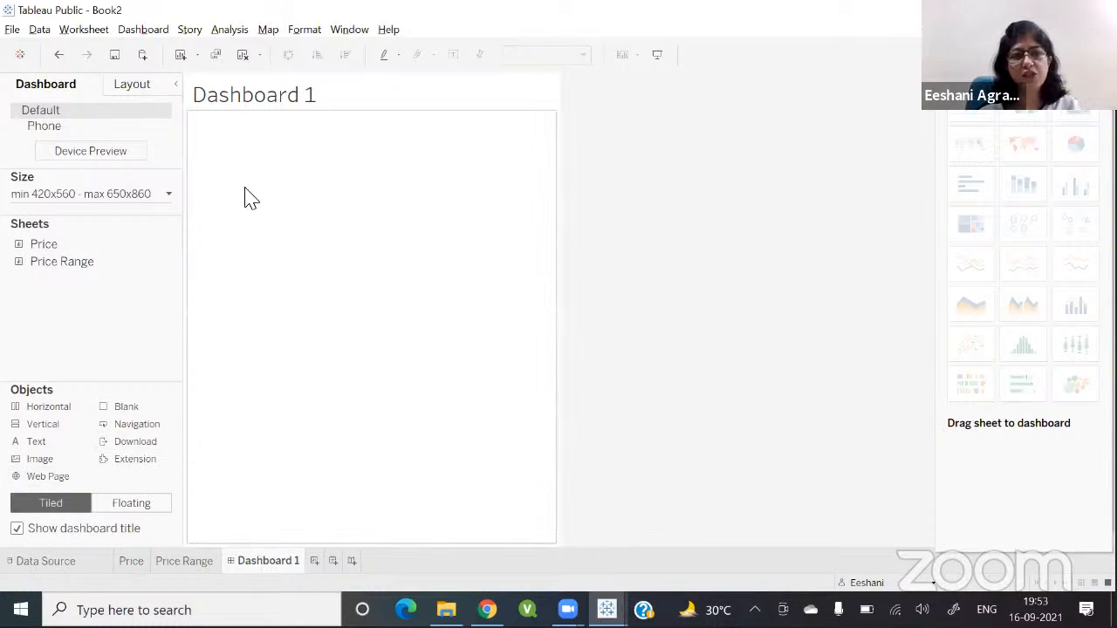
# Step: Switch to floating layout and place the Price sheet onto the dashboard
pyautogui.doubleClick(179, 250)
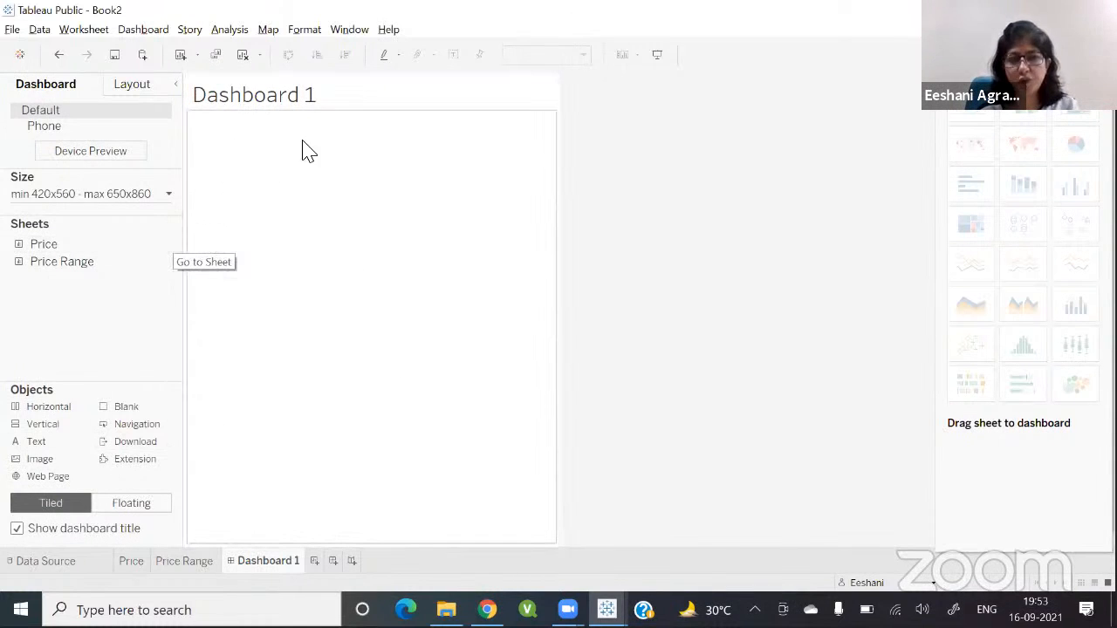
pyautogui.click(135, 511)
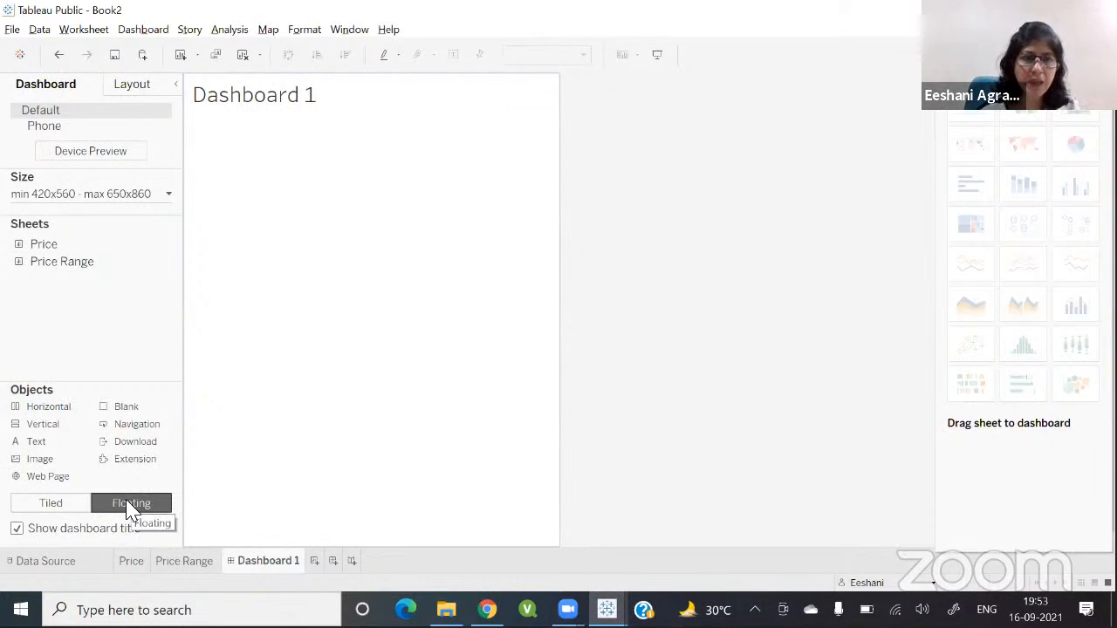
pyautogui.moveTo(42, 250)
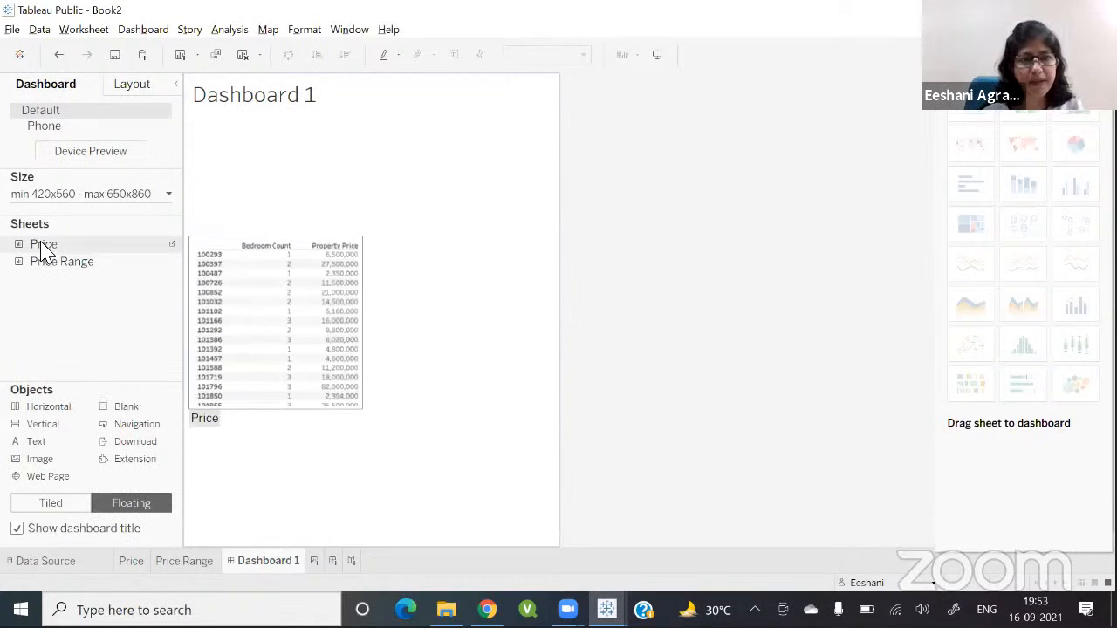
pyautogui.moveTo(41, 250); pyautogui.dragTo(220, 179)
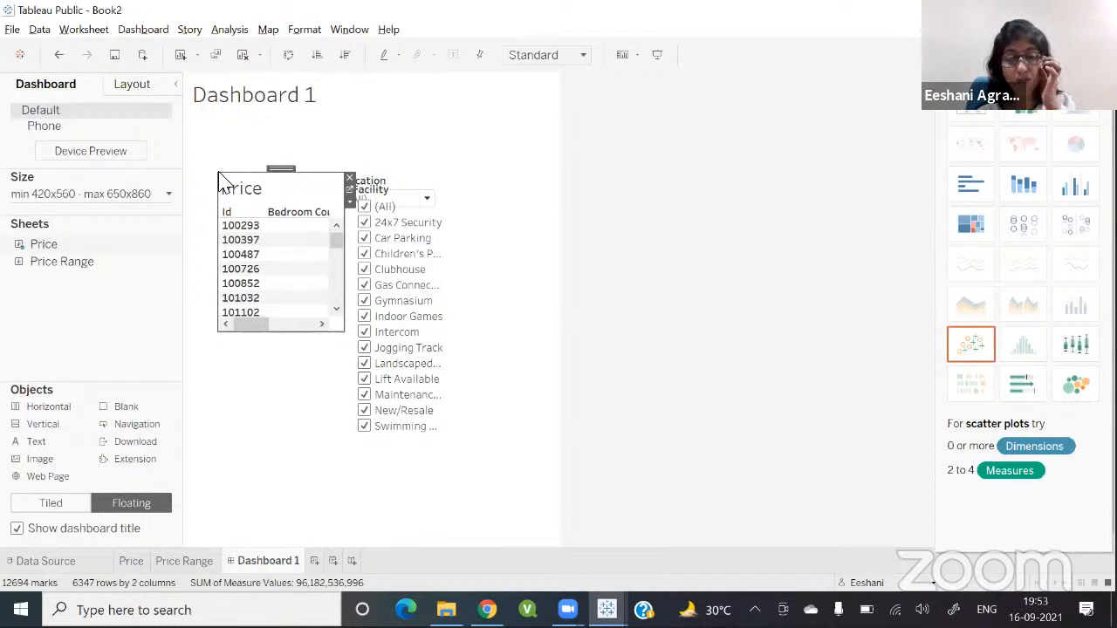
# Step: Raise the dashboard's maximum width to 1550 px
pyautogui.click(559, 169)
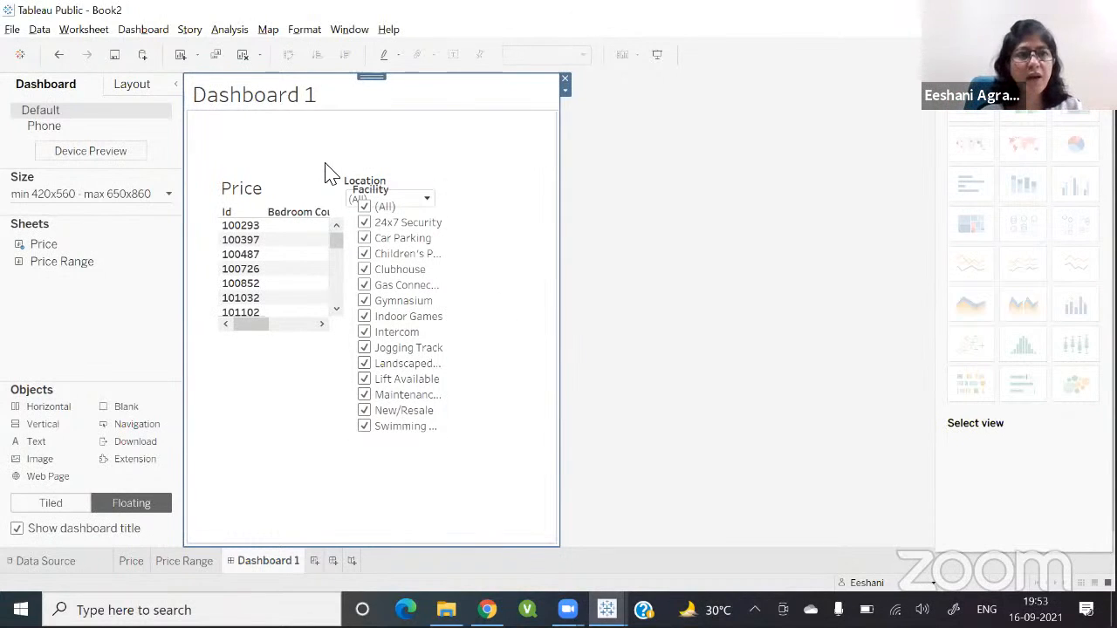
pyautogui.click(169, 194)
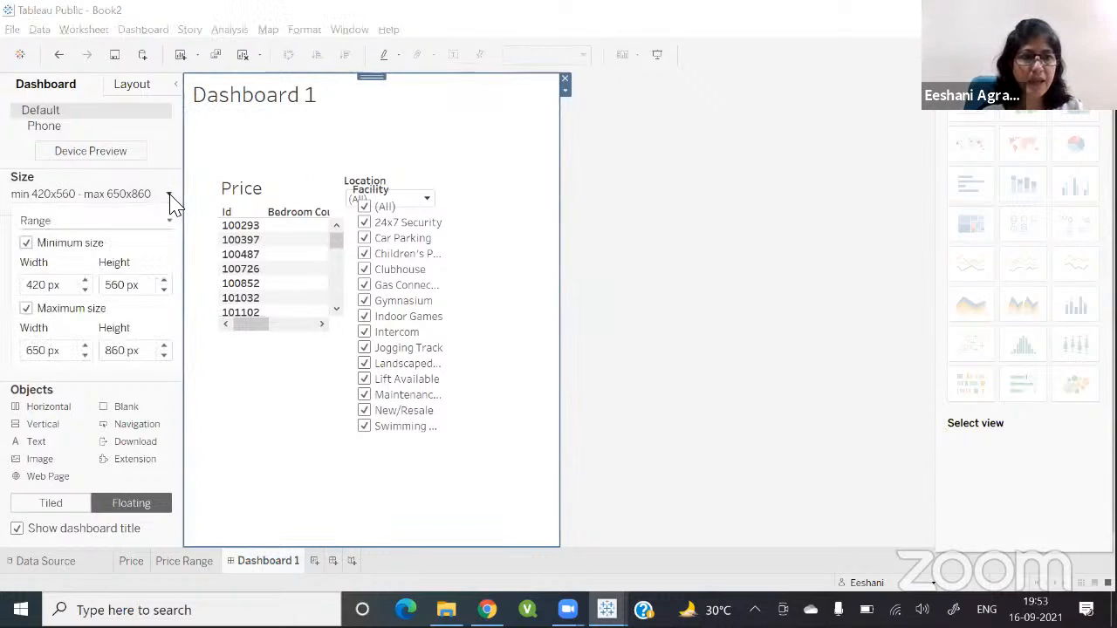
pyautogui.click(87, 347)
pyautogui.click(87, 347)
pyautogui.click(87, 347)
pyautogui.click(87, 347)
pyautogui.click(87, 347)
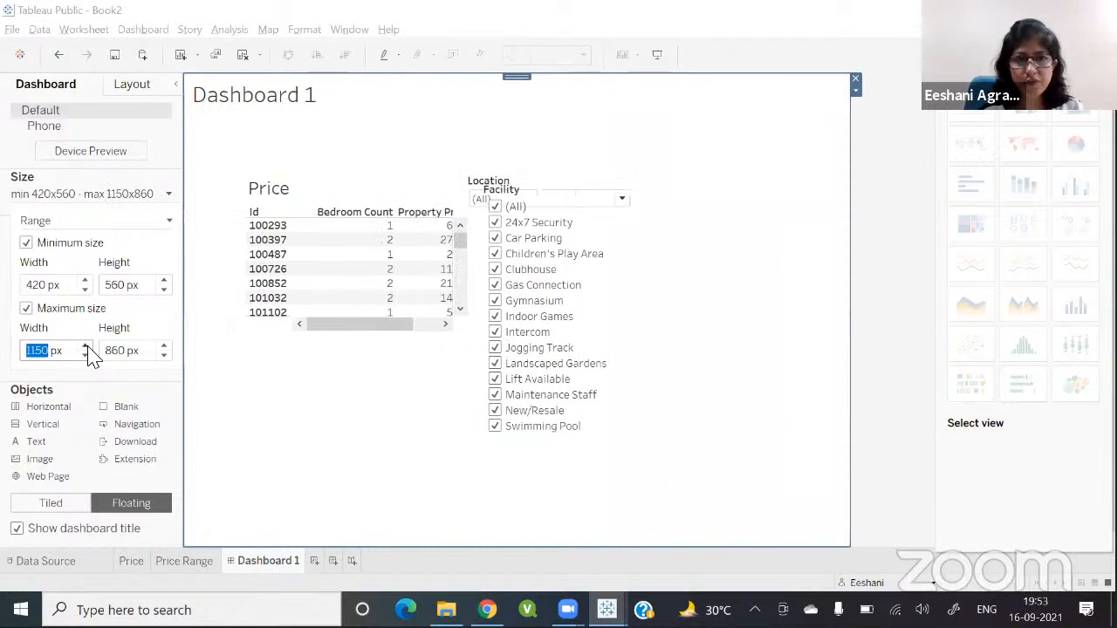
pyautogui.click(86, 346)
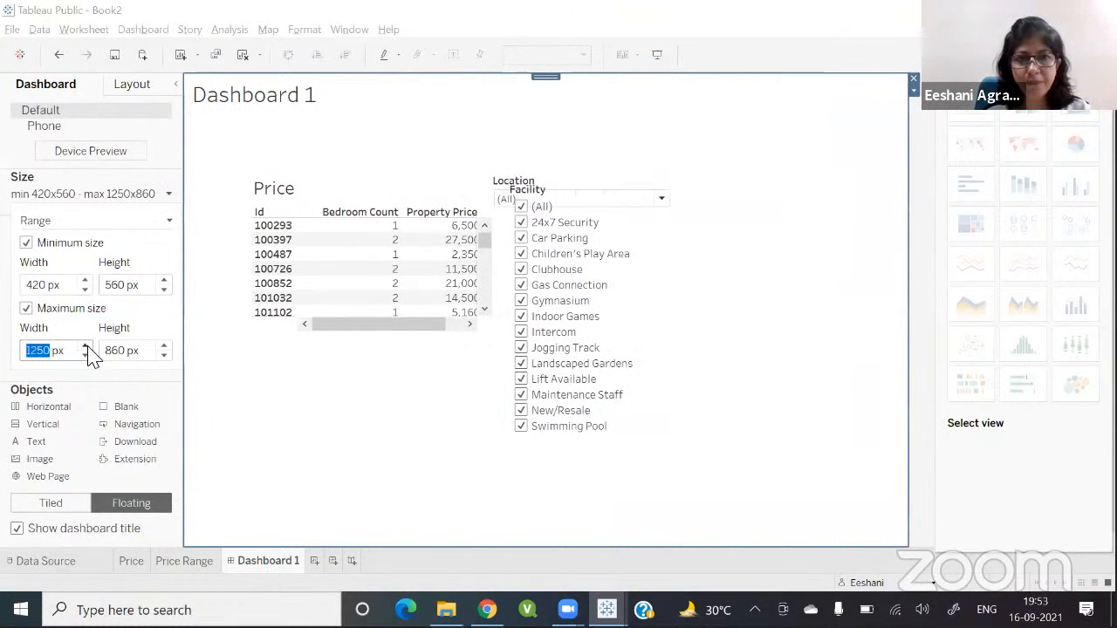
pyautogui.click(87, 346)
pyautogui.click(86, 347)
pyautogui.click(86, 346)
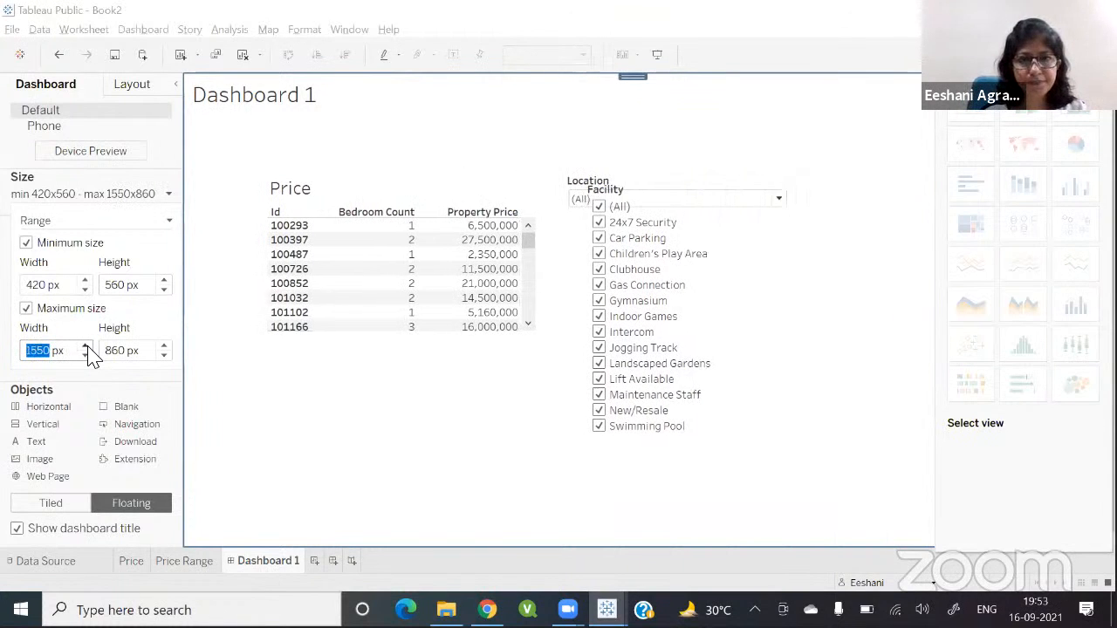
# Step: Move the Location filter to the dashboard's top-left corner under the title
pyautogui.click(623, 185)
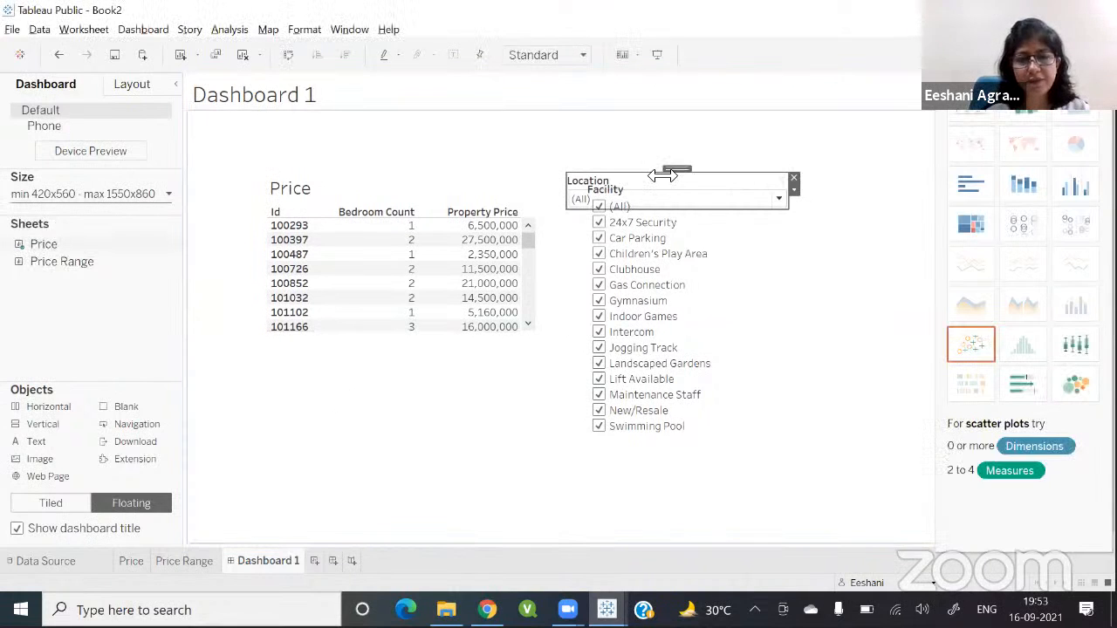
pyautogui.moveTo(662, 176); pyautogui.dragTo(296, 118)
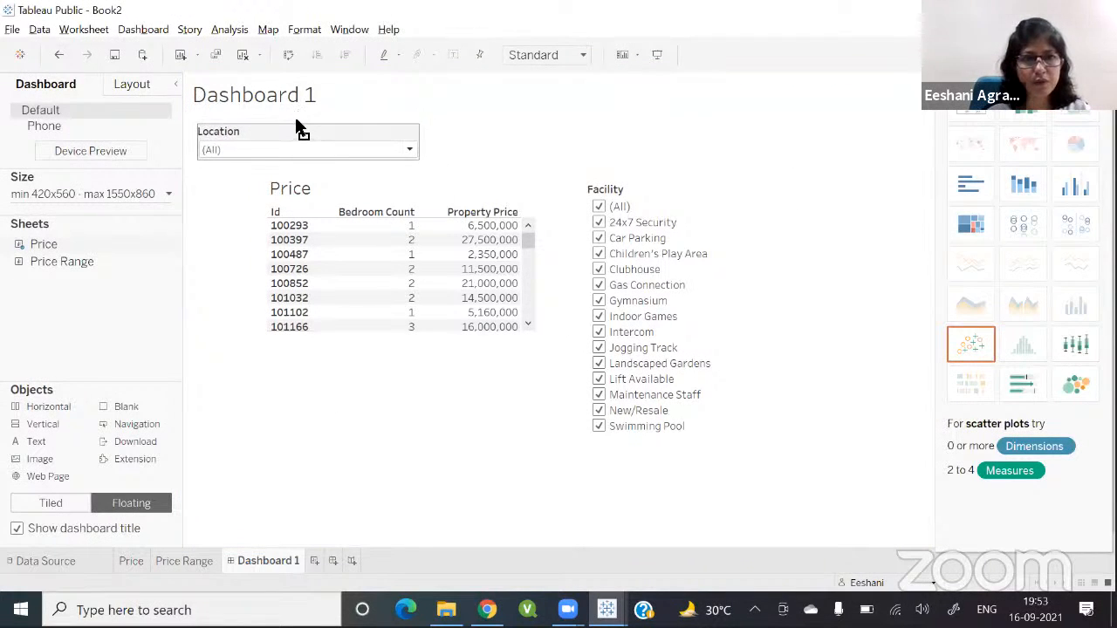
# Step: Shift the Facility filter down and move the Price table further right to make room
pyautogui.click(618, 200)
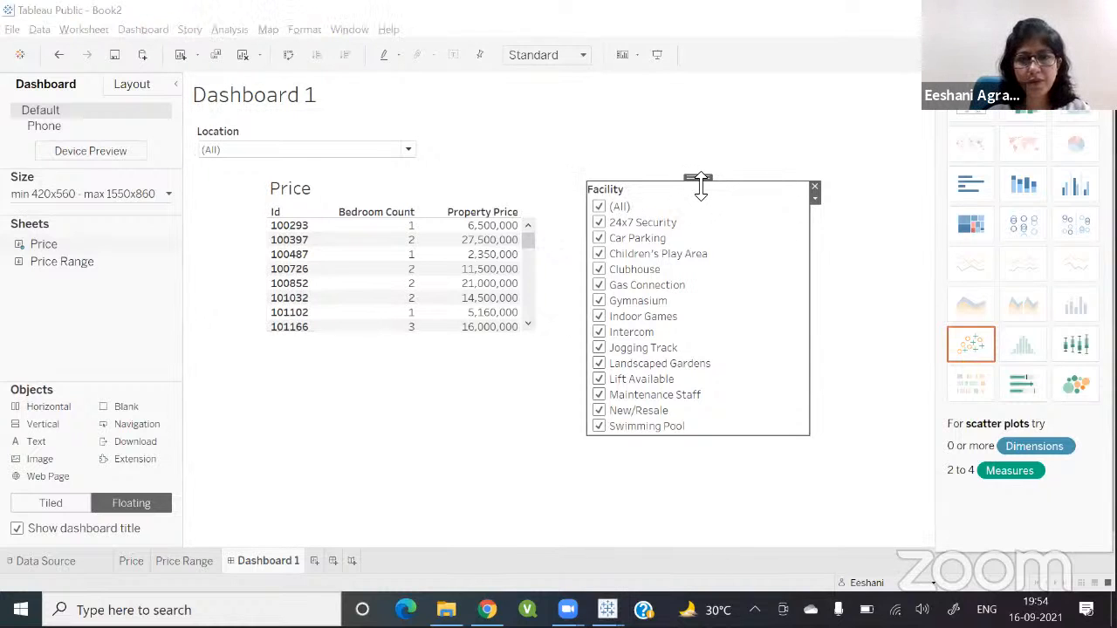
pyautogui.moveTo(700, 183); pyautogui.dragTo(700, 218)
pyautogui.click(406, 192)
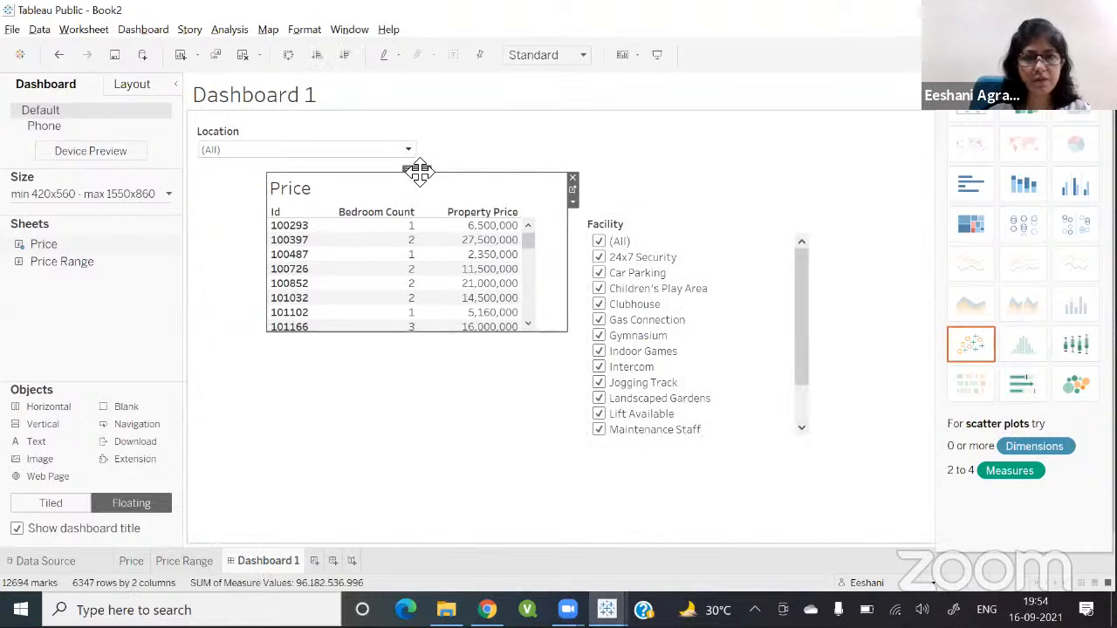
pyautogui.moveTo(417, 172); pyautogui.dragTo(552, 156)
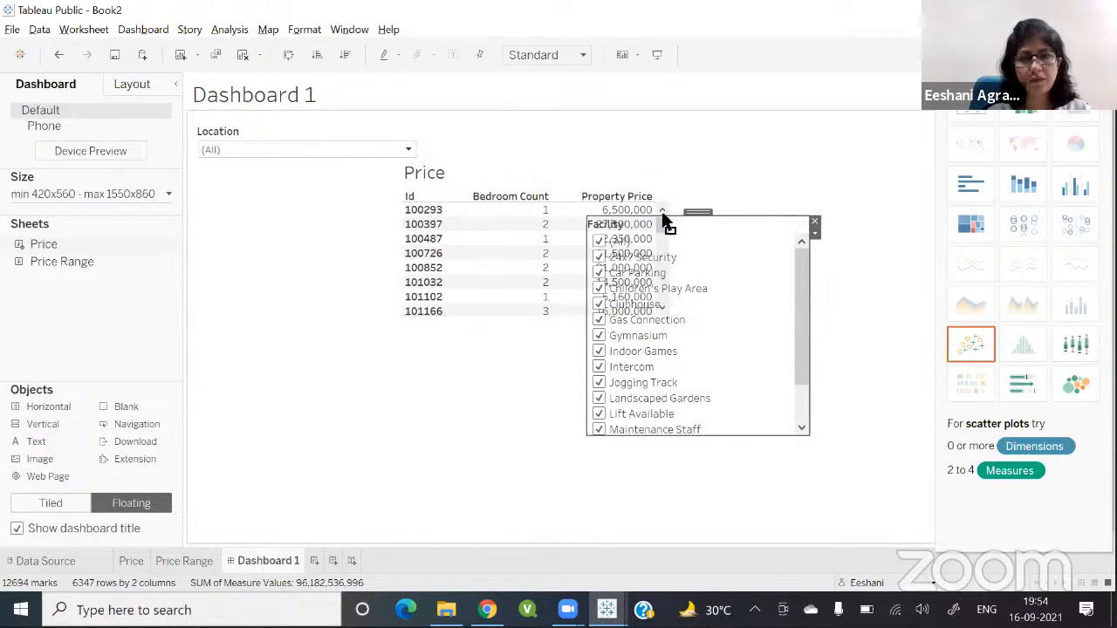
# Step: Place the Facility filter below the Location filter and narrow its width
pyautogui.moveTo(698, 212); pyautogui.dragTo(303, 167)
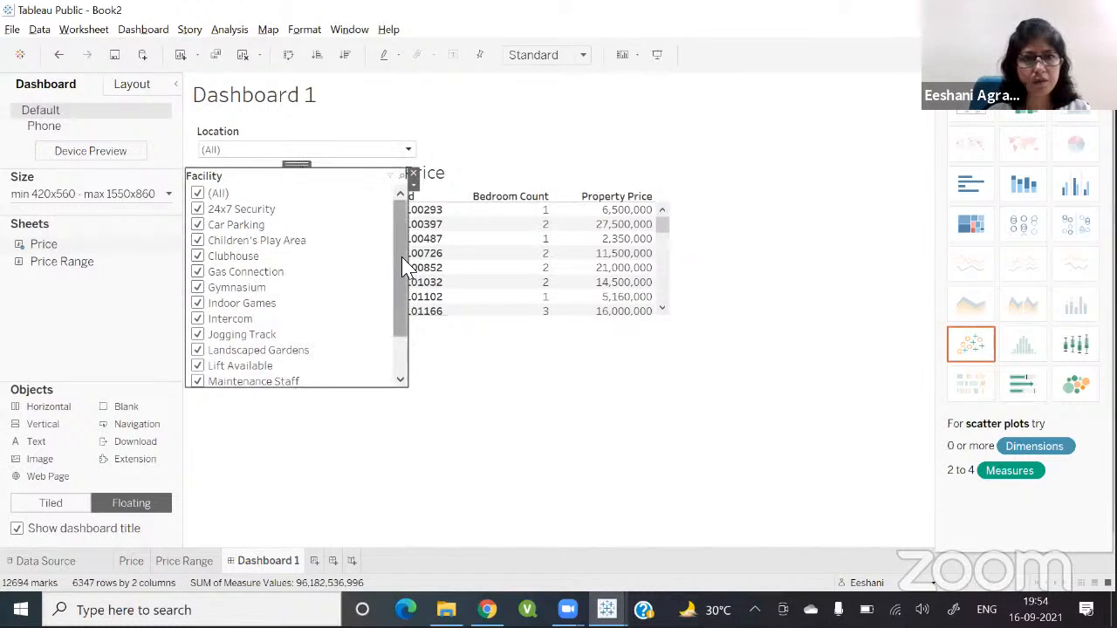
pyautogui.moveTo(409, 264); pyautogui.dragTo(341, 264)
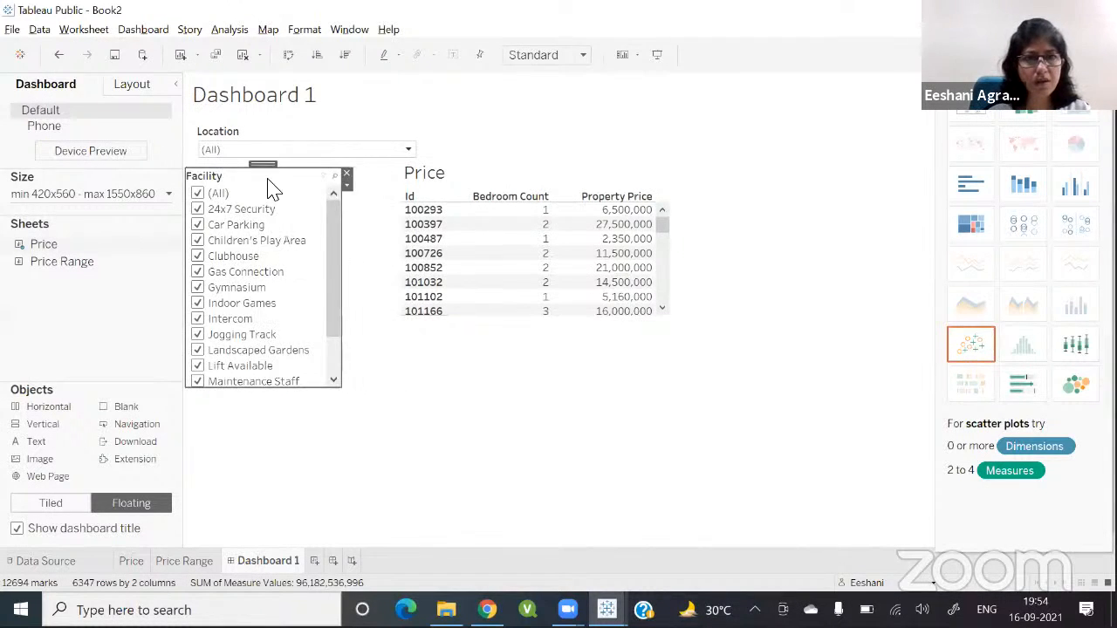
pyautogui.moveTo(266, 170)
pyautogui.mouseDown()
pyautogui.moveTo(294, 169)
pyautogui.moveTo(279, 170)
pyautogui.mouseUp()
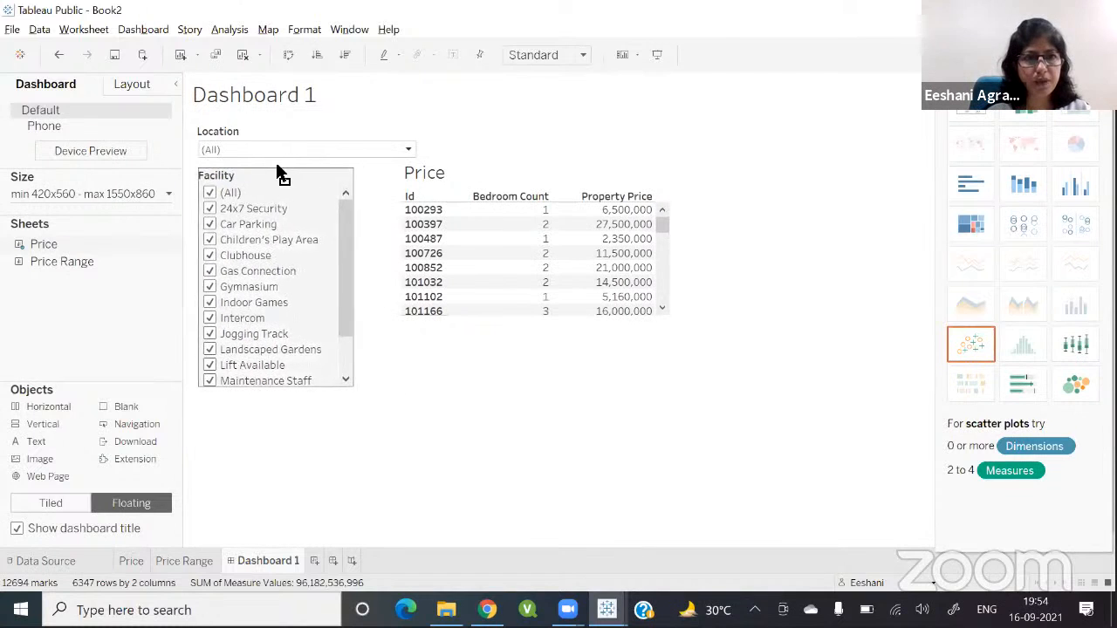
# Step: Narrow the Location filter to match the Facility filter's width
pyautogui.click(401, 150)
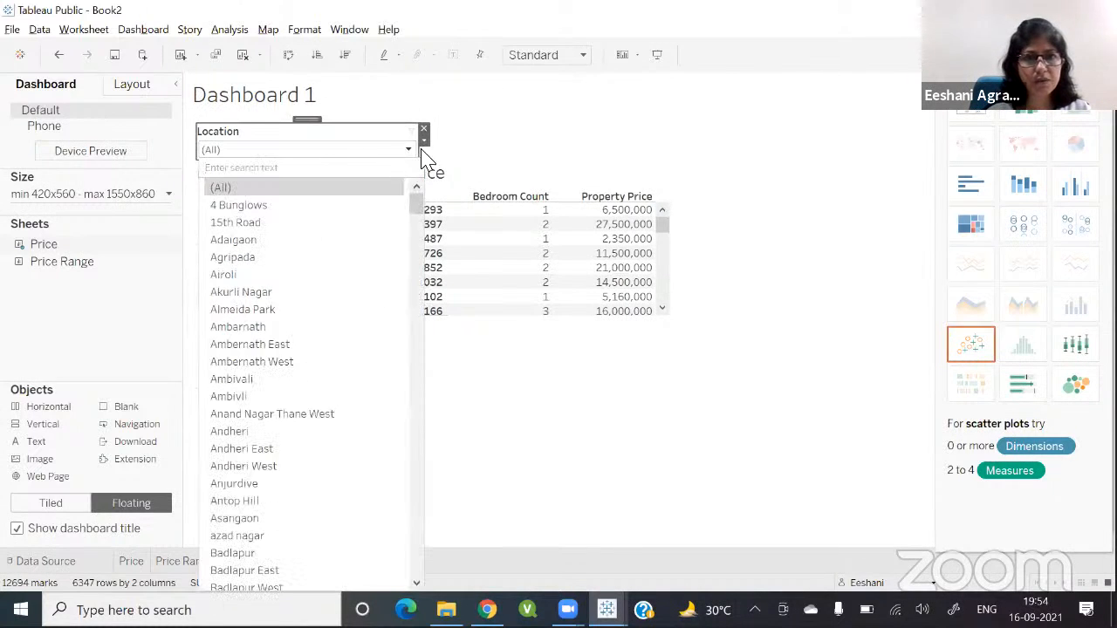
pyautogui.click(419, 154)
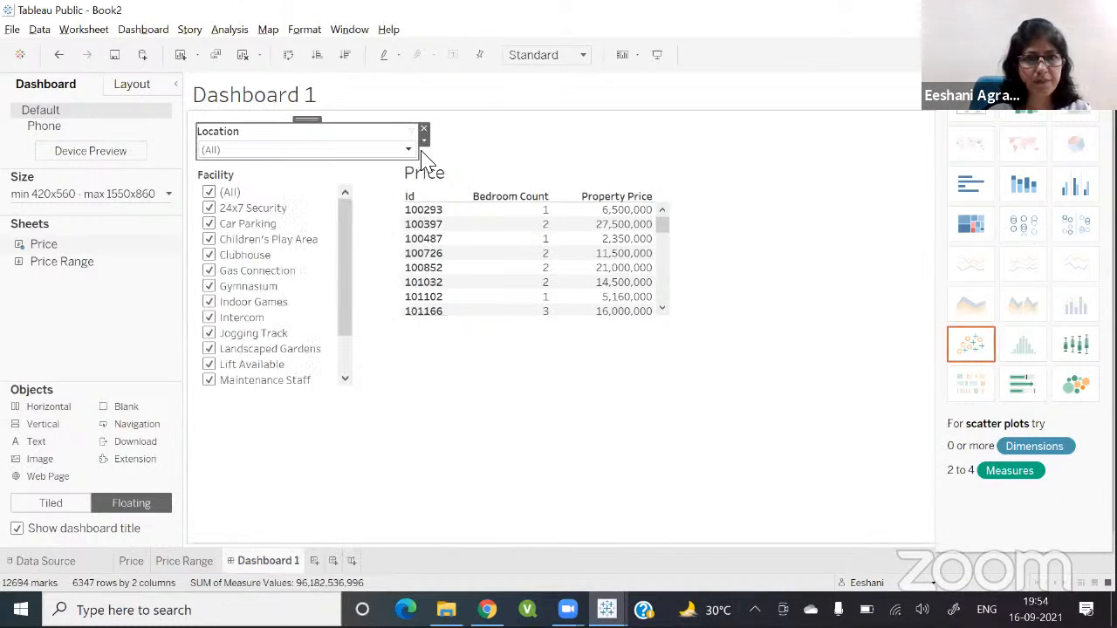
pyautogui.moveTo(427, 149); pyautogui.dragTo(352, 156)
pyautogui.click(393, 416)
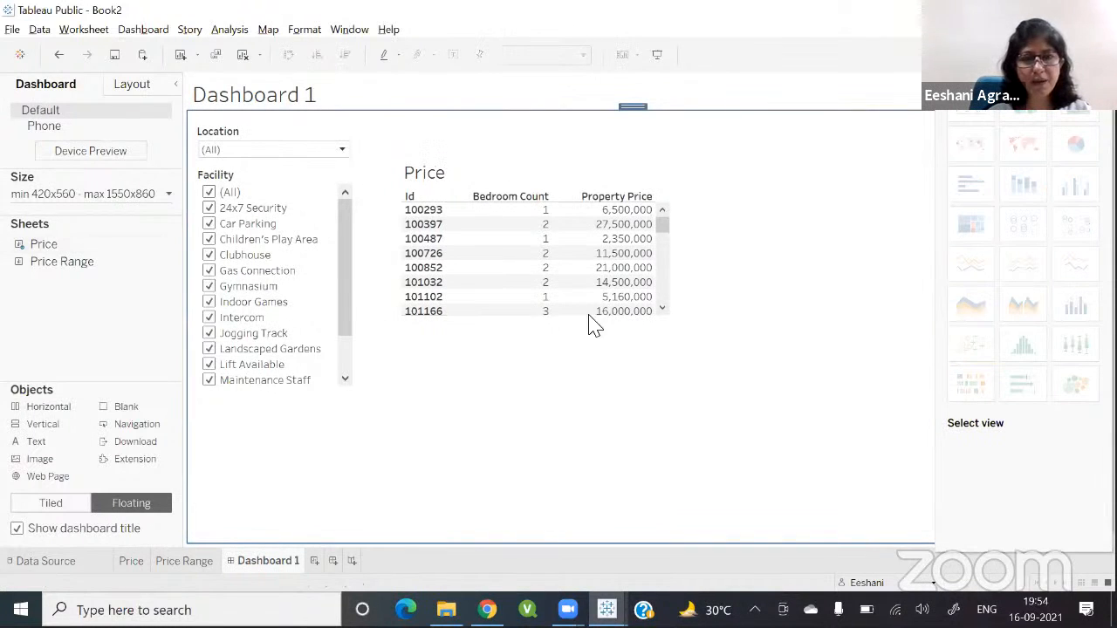
# Step: Extend the Price table downward so it shows more rows on the dashboard
pyautogui.click(692, 281)
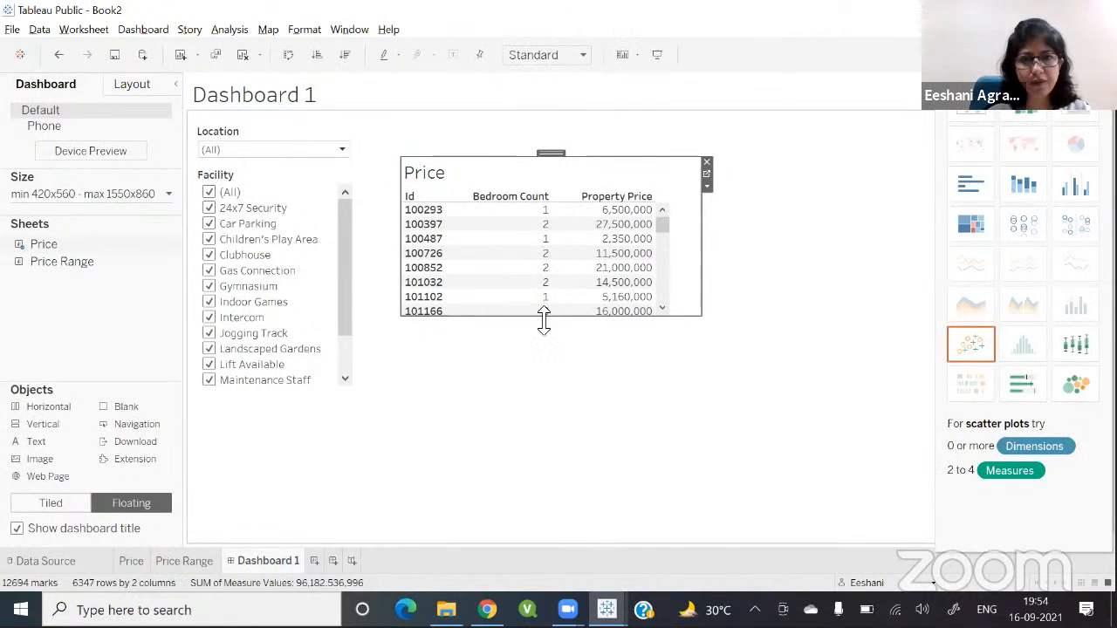
pyautogui.rightClick(536, 393)
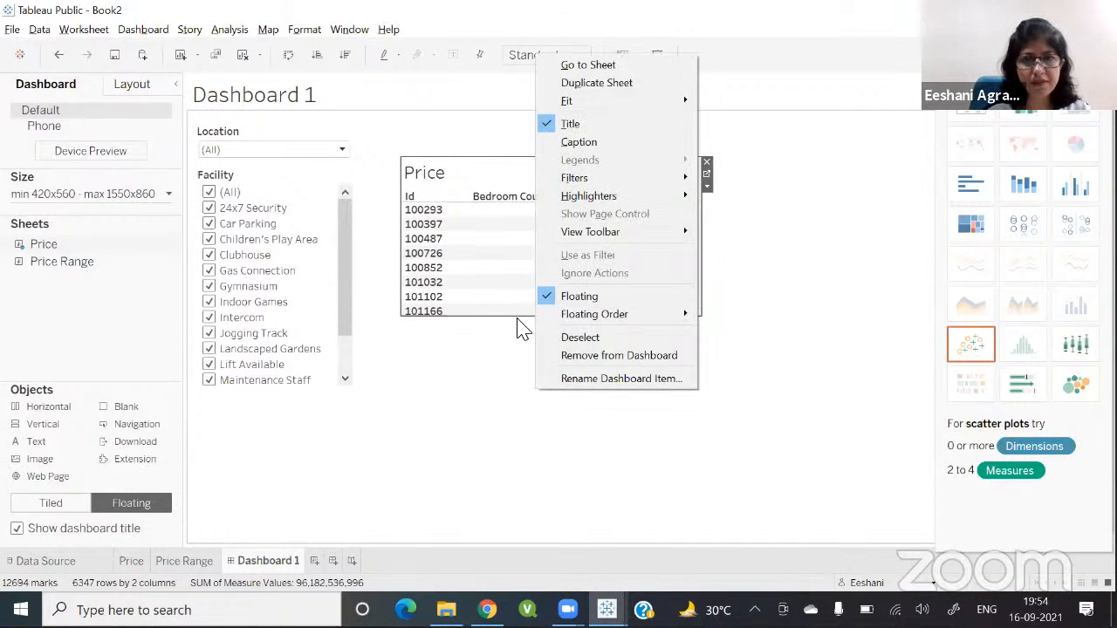
pyautogui.click(513, 311)
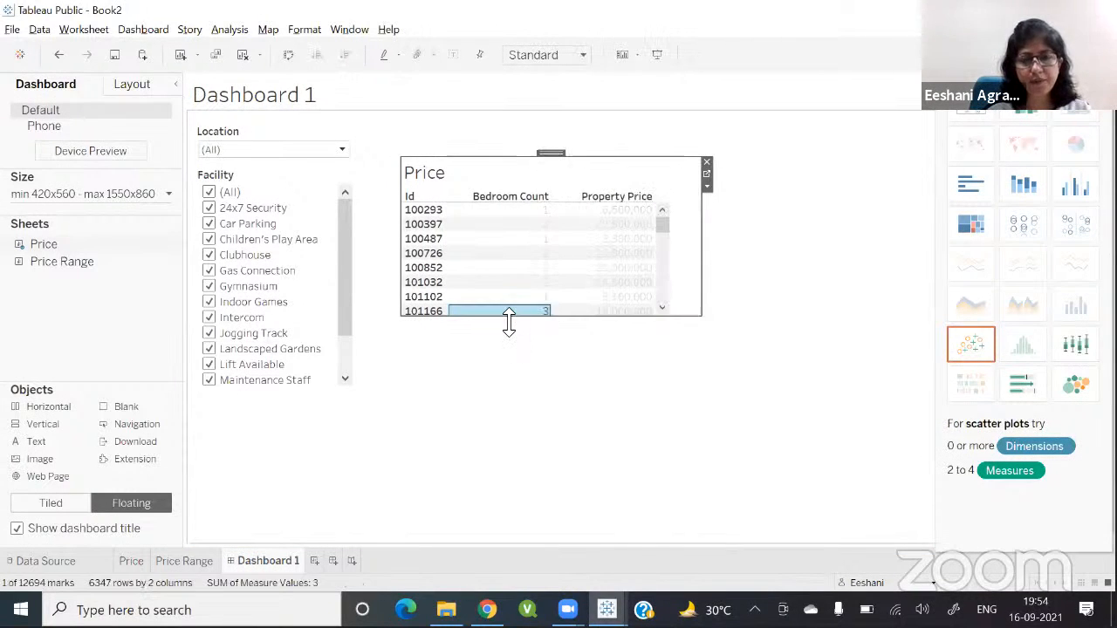
pyautogui.moveTo(508, 320); pyautogui.dragTo(488, 501)
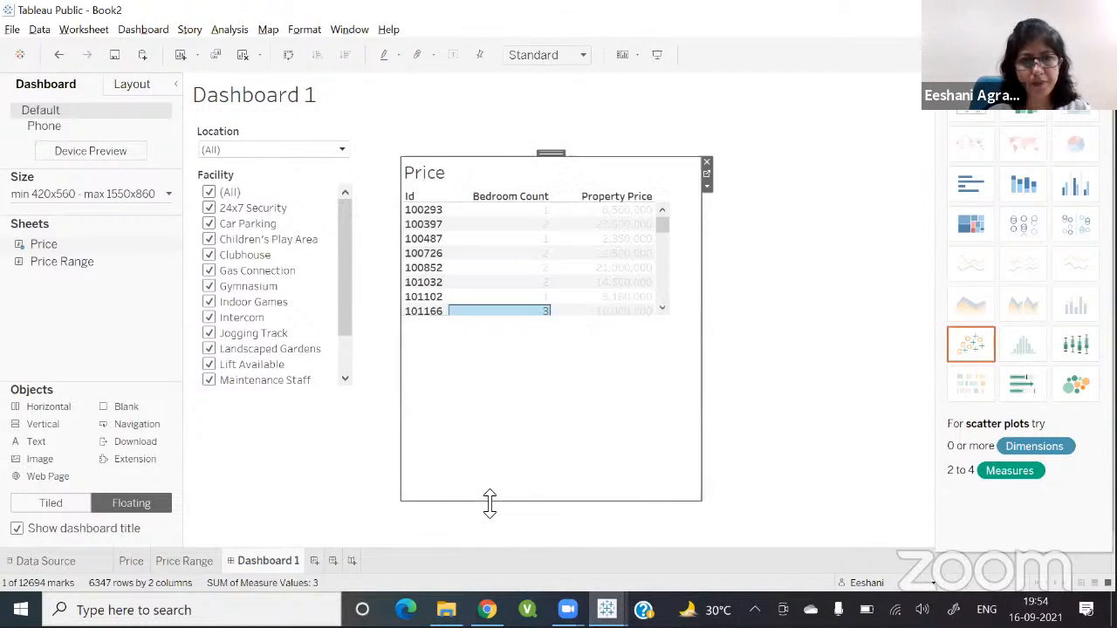
# Step: Scroll through the Facility filter's list of options
pyautogui.click(324, 395)
pyautogui.click(321, 388)
pyautogui.scroll(-1, 288, 384)
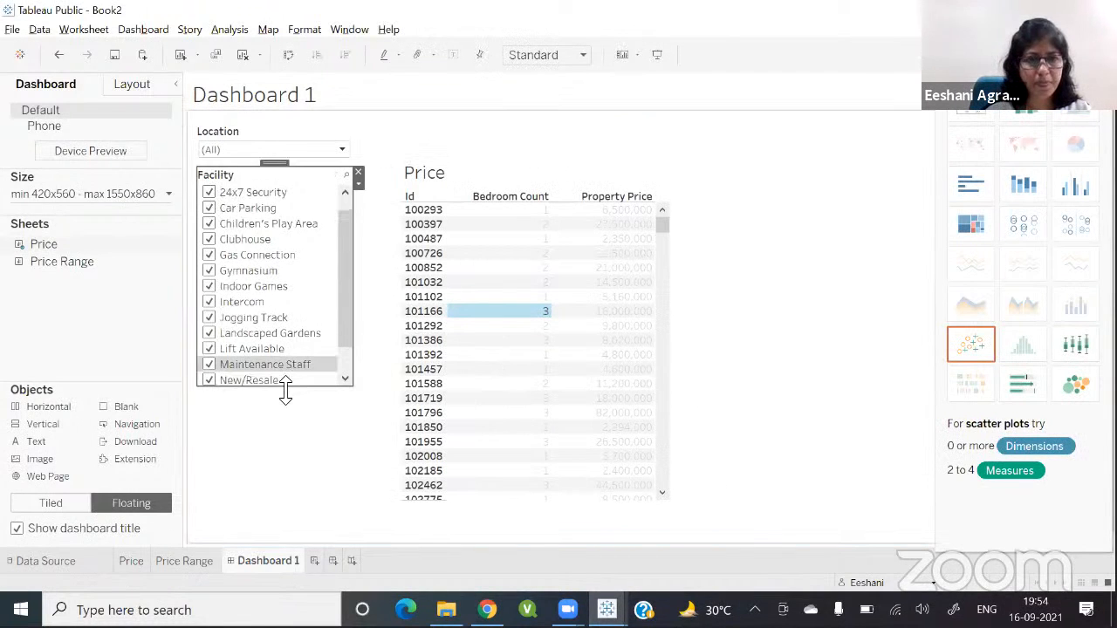
# Step: Lengthen the Facility filter and the Price table so both extend toward the bottom of the dashboard
pyautogui.moveTo(285, 391); pyautogui.dragTo(284, 503)
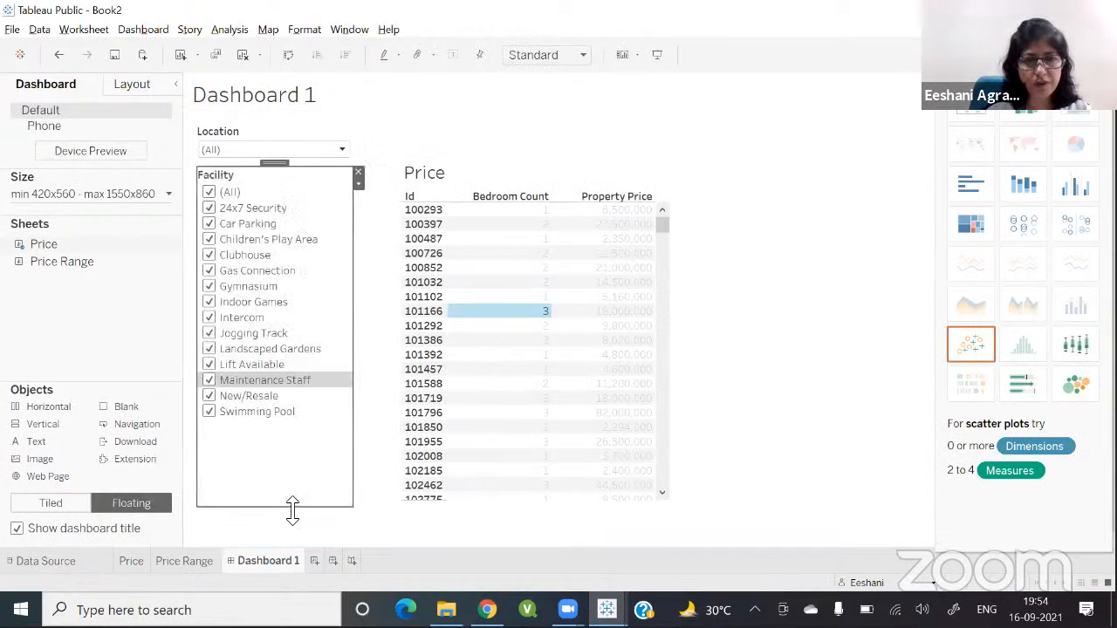
pyautogui.click(491, 486)
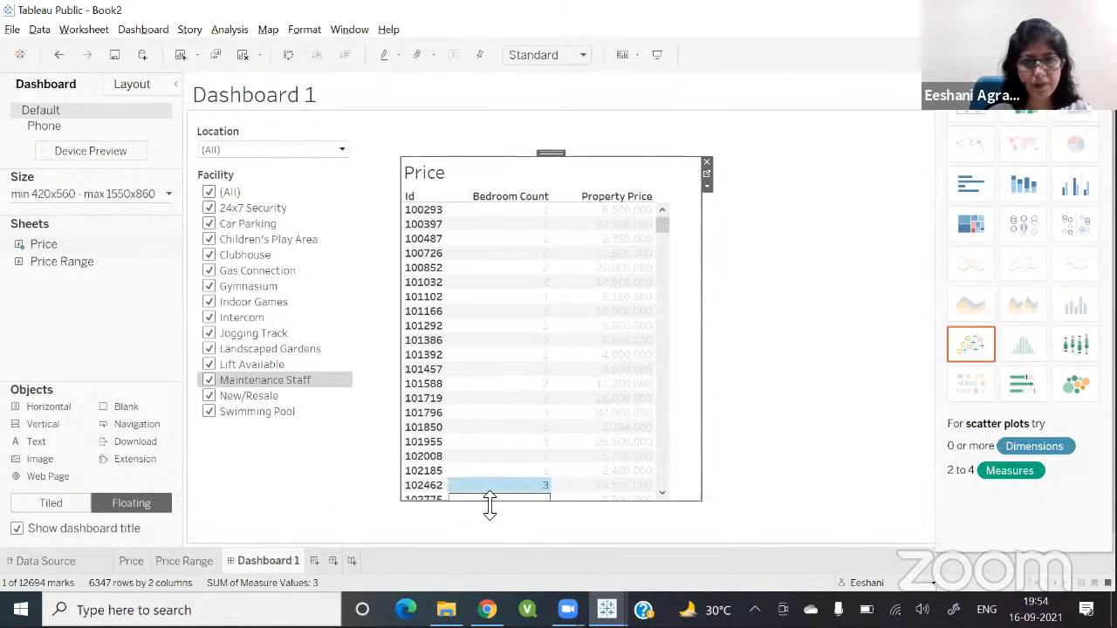
pyautogui.moveTo(489, 506); pyautogui.dragTo(489, 541)
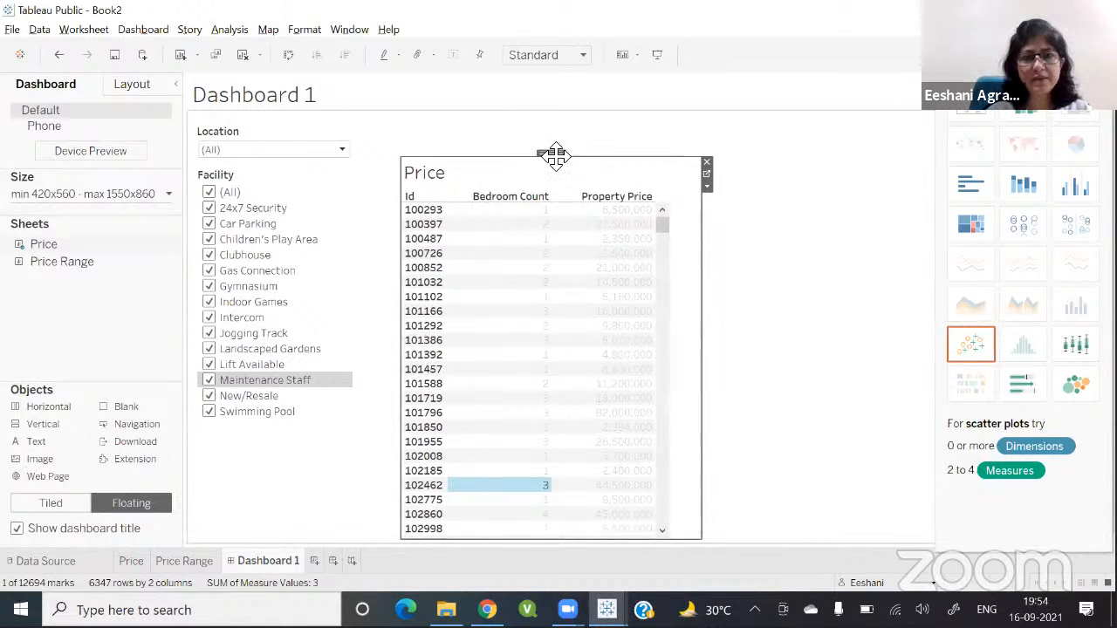
# Step: Move the Price table up level with the Location filter and narrow its width
pyautogui.moveTo(556, 154); pyautogui.dragTo(540, 118)
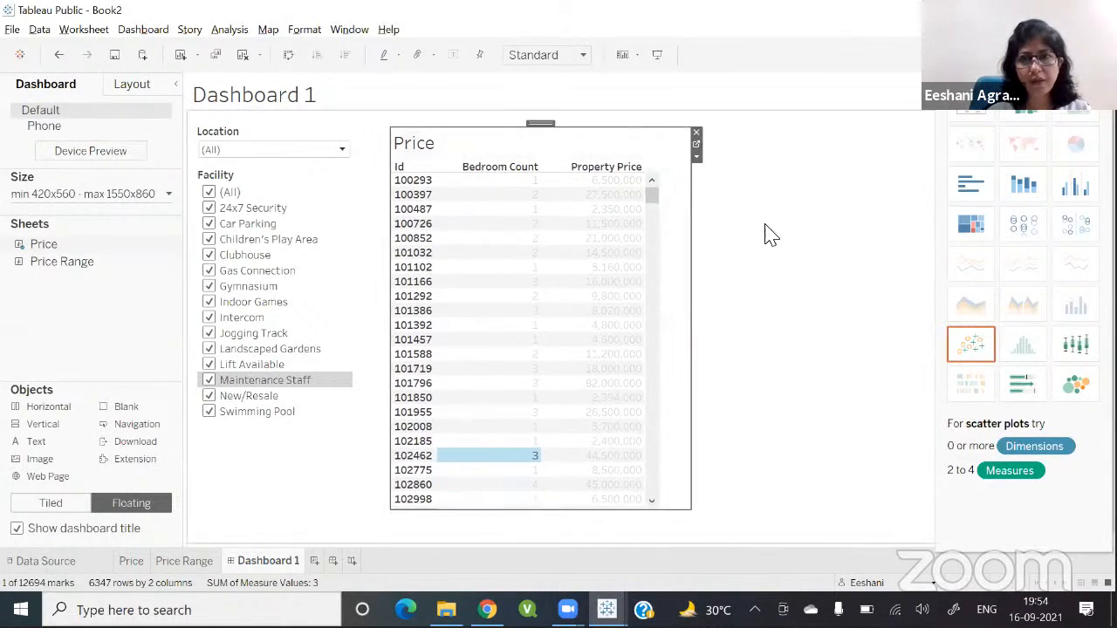
pyautogui.click(813, 250)
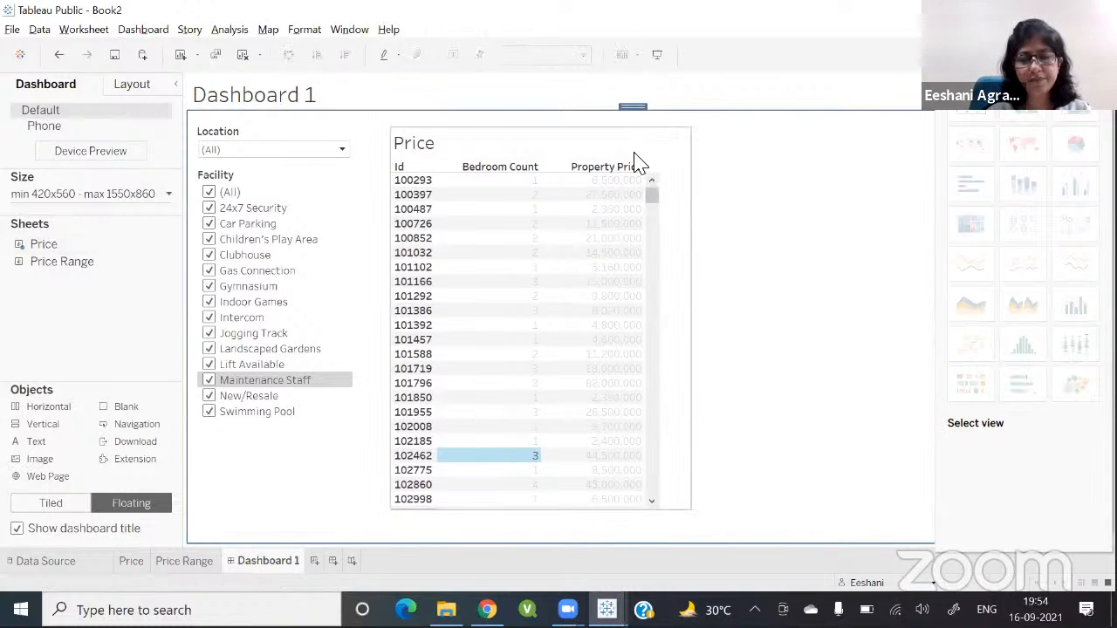
pyautogui.click(678, 265)
pyautogui.moveTo(696, 280); pyautogui.dragTo(644, 289)
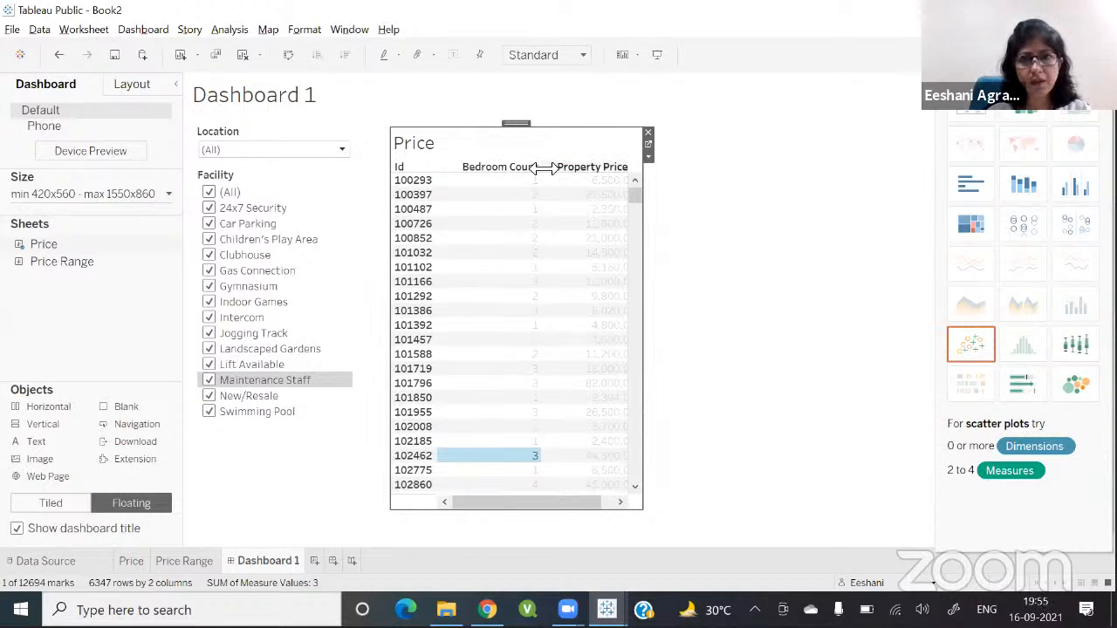
# Step: Narrow the Bedroom Count column in the Price table
pyautogui.moveTo(543, 167)
pyautogui.mouseDown()
pyautogui.moveTo(510, 169)
pyautogui.moveTo(522, 171)
pyautogui.mouseUp()
pyautogui.click(687, 222)
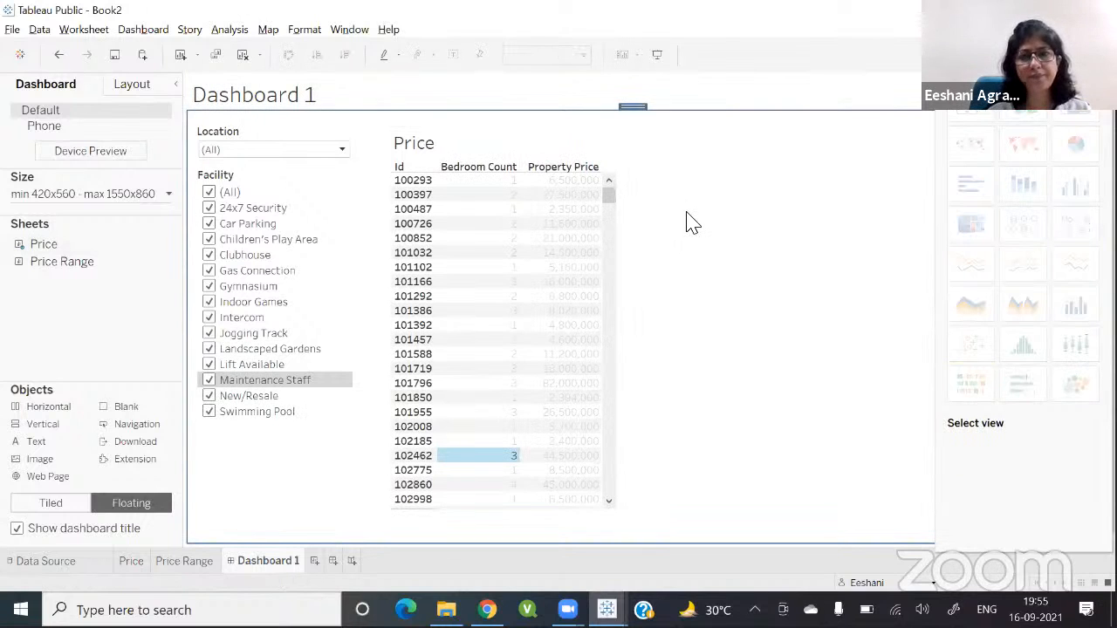
pyautogui.click(467, 145)
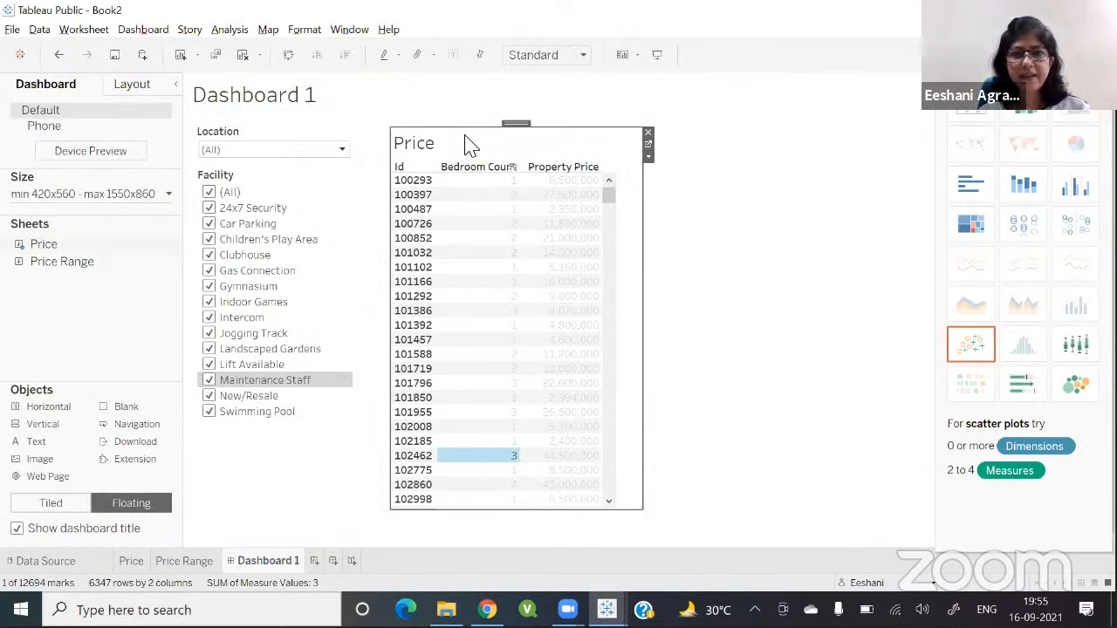
pyautogui.doubleClick(467, 145)
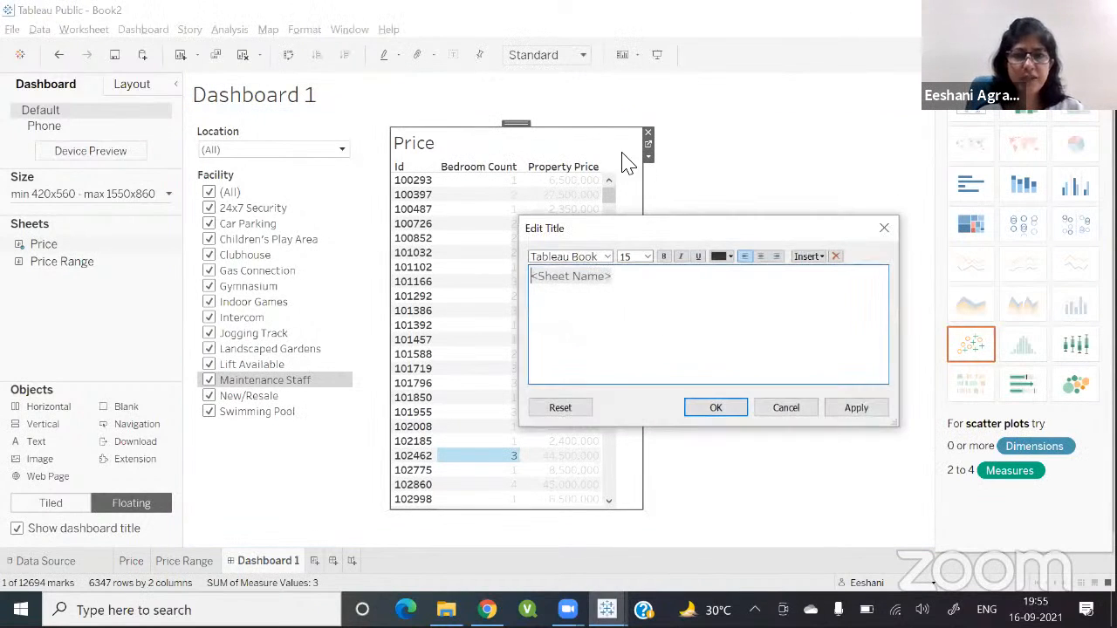
pyautogui.click(791, 407)
# Step: Add the Price Range sheet to the dashboard as a floating chart beside the Price table
pyautogui.scroll(-10, 613, 305)
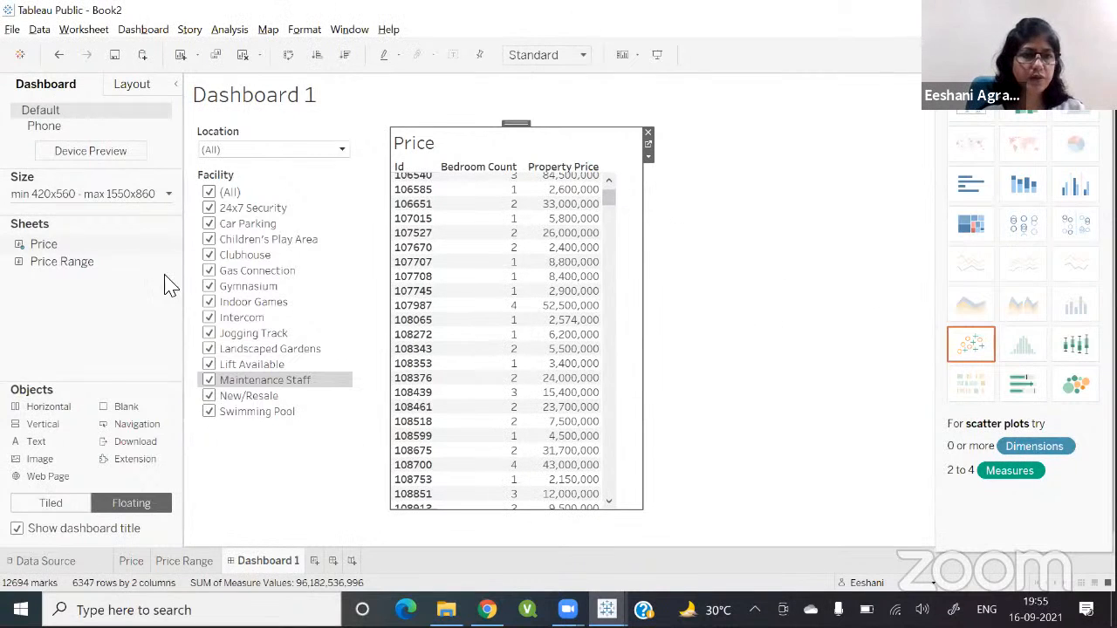
pyautogui.moveTo(72, 266)
pyautogui.moveTo(74, 271); pyautogui.dragTo(635, 142)
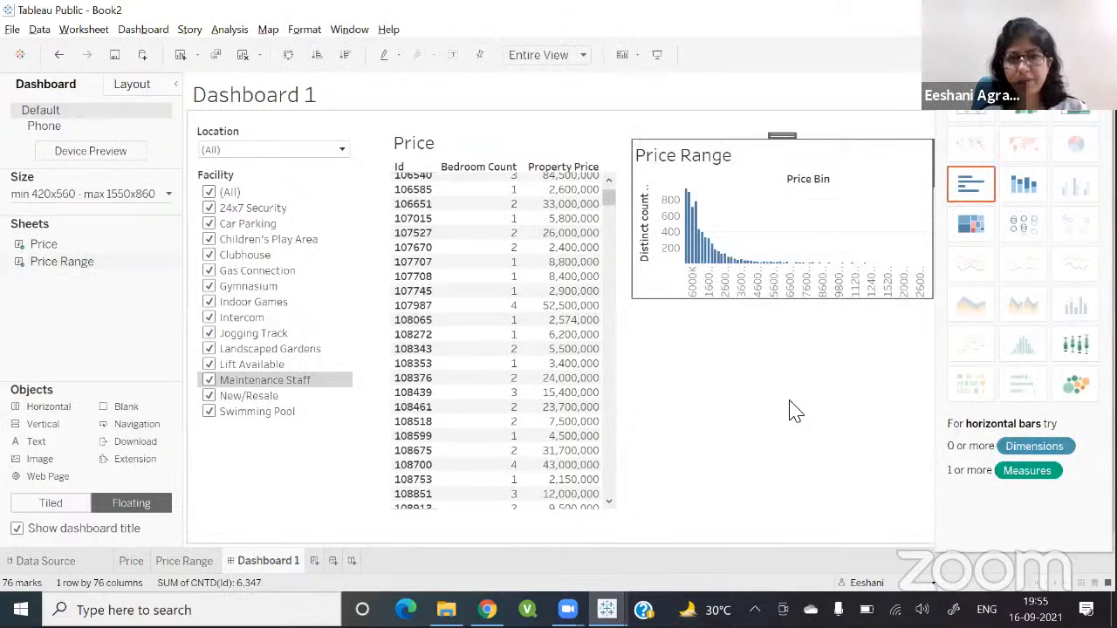
# Step: Extend the Price Range chart downward to the bottom of the dashboard
pyautogui.rightClick(789, 445)
pyautogui.click(757, 298)
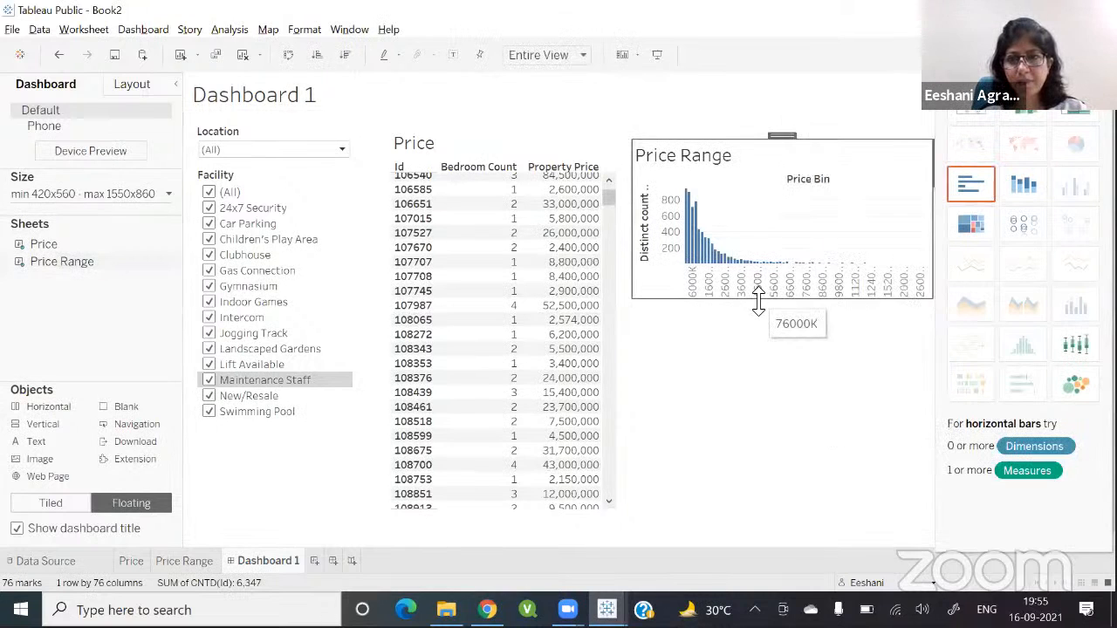
pyautogui.moveTo(760, 299); pyautogui.dragTo(721, 511)
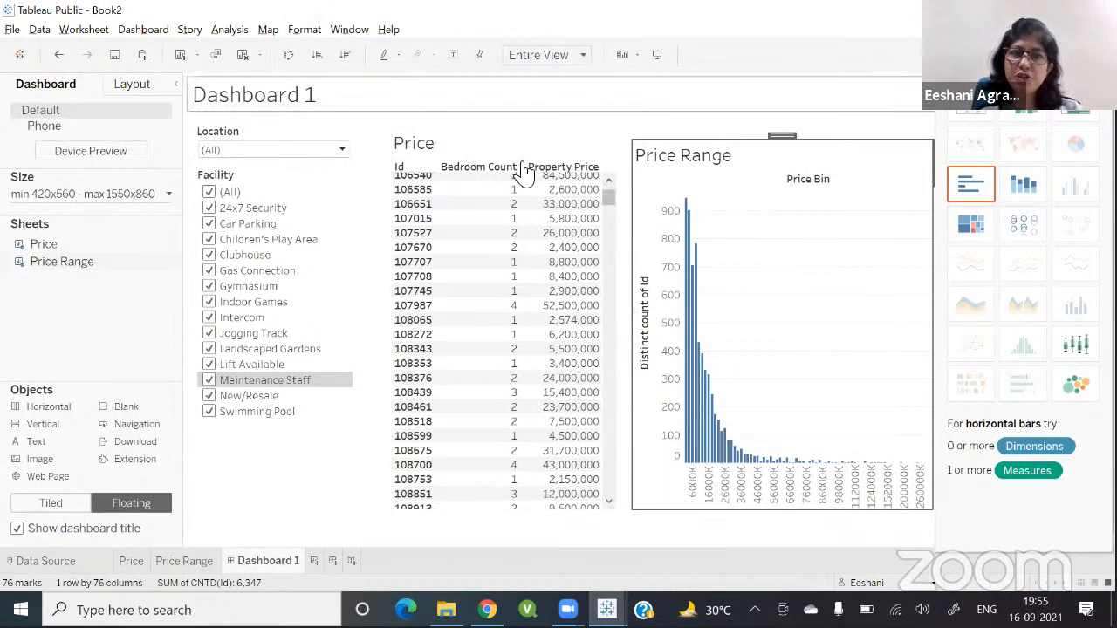
# Step: Try filtering Facility to 24x7 Security and Car Parking only, then reselect all facilities
pyautogui.click(209, 193)
pyautogui.click(208, 208)
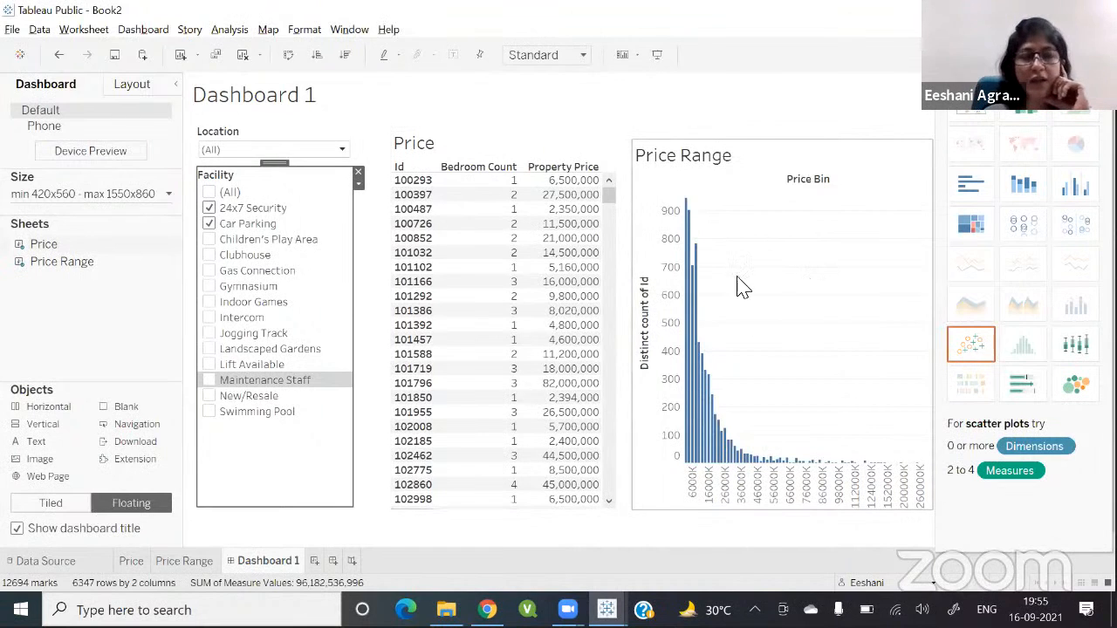
pyautogui.click(209, 193)
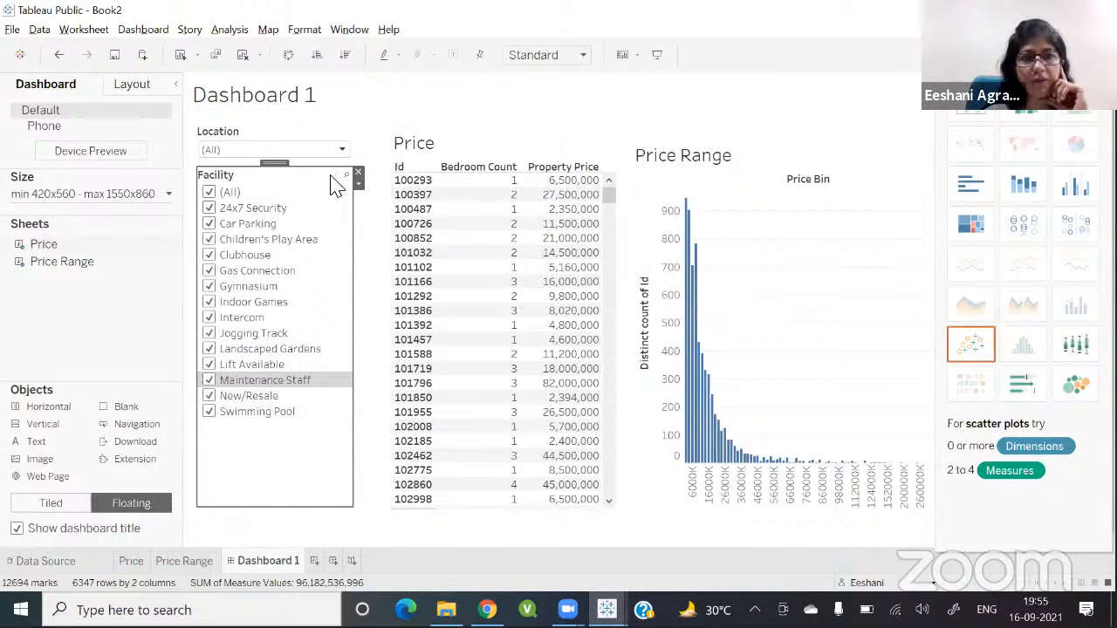
# Step: Apply the Facility filter to all worksheets using this data source
pyautogui.click(359, 185)
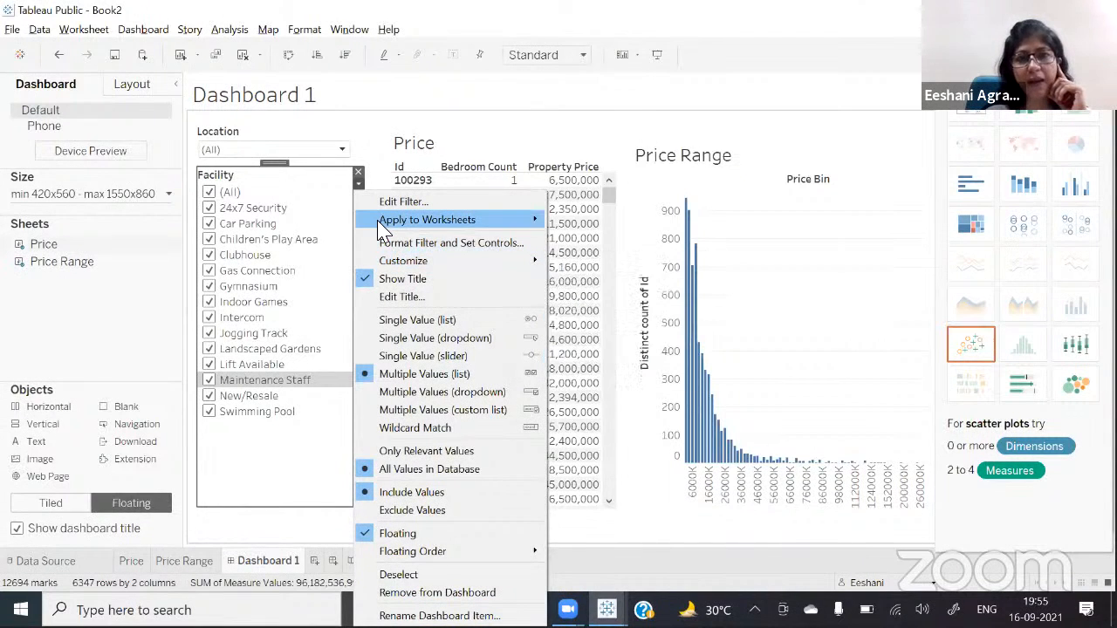
pyautogui.moveTo(379, 224)
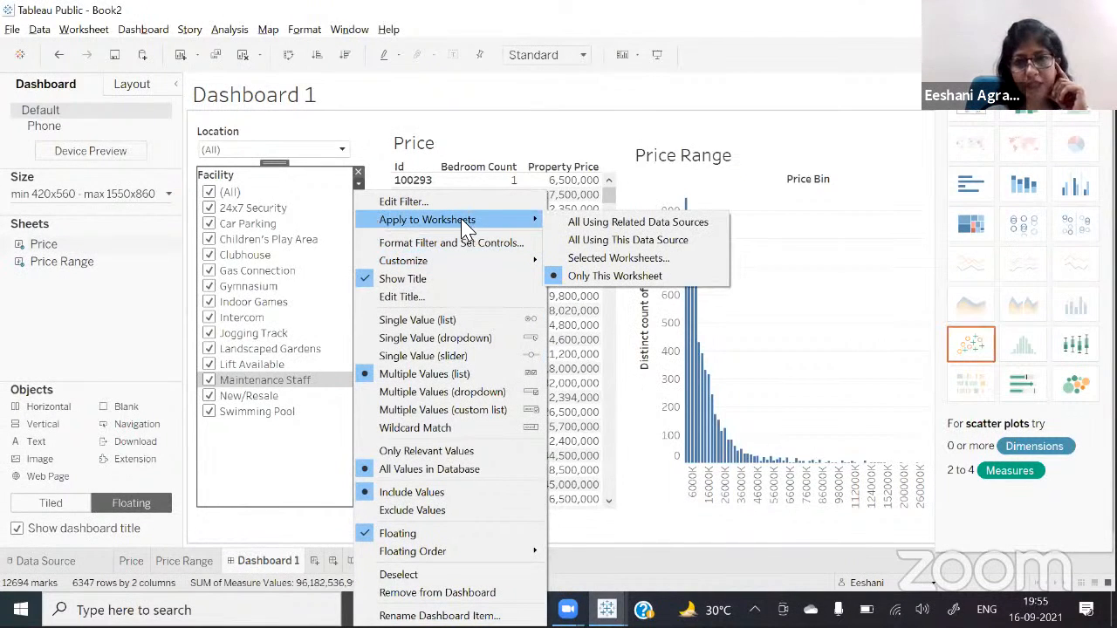
pyautogui.click(616, 244)
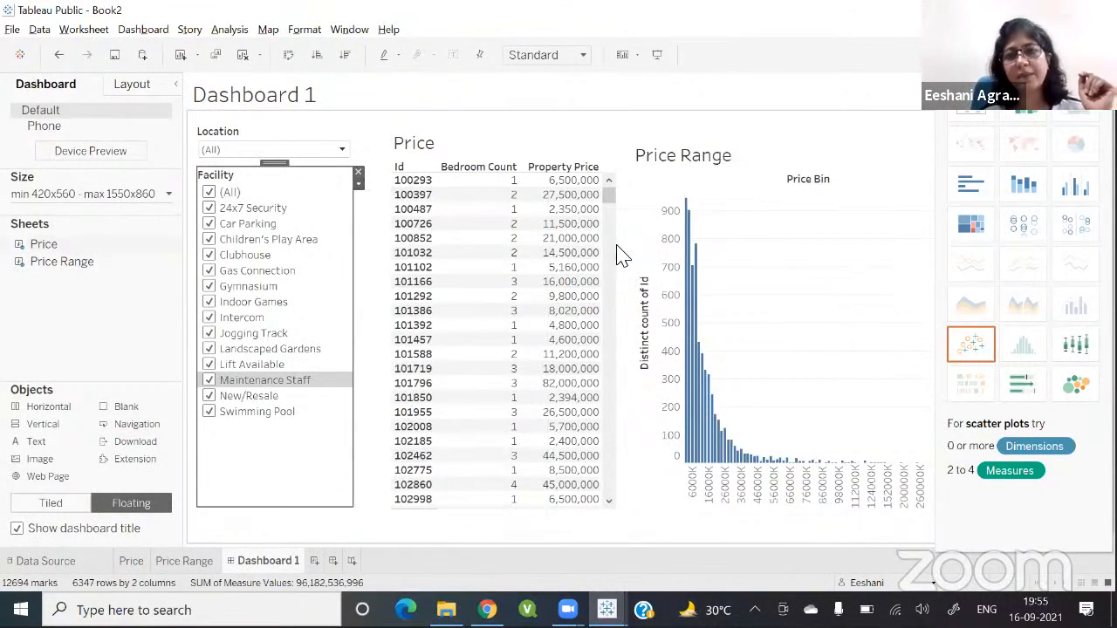
# Step: Apply the Location filter to all worksheets using this data source
pyautogui.click(323, 142)
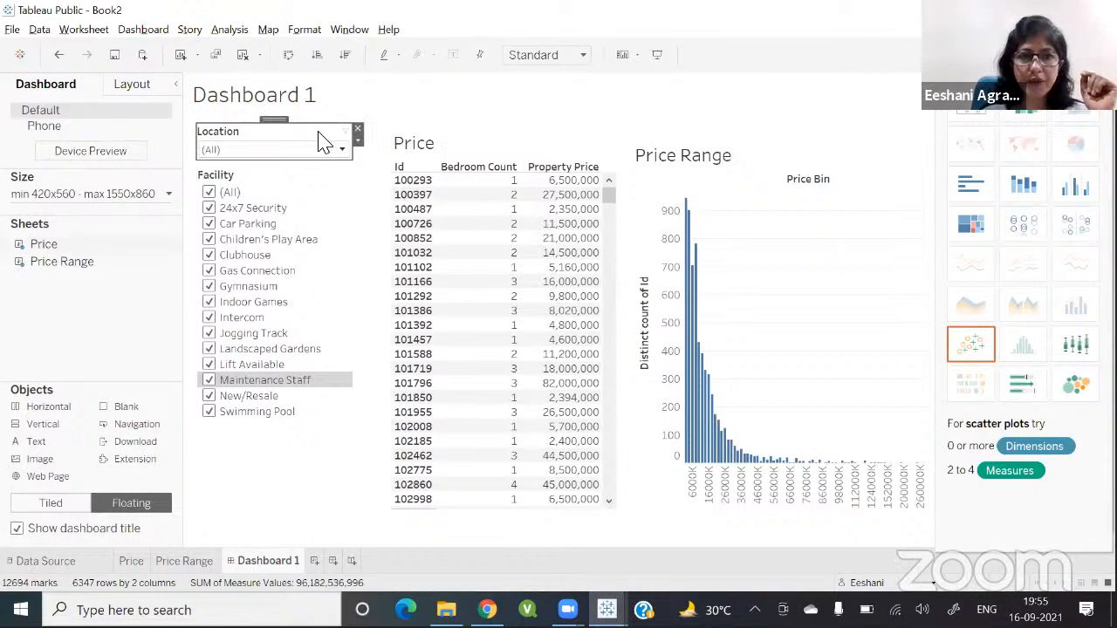
pyautogui.click(358, 141)
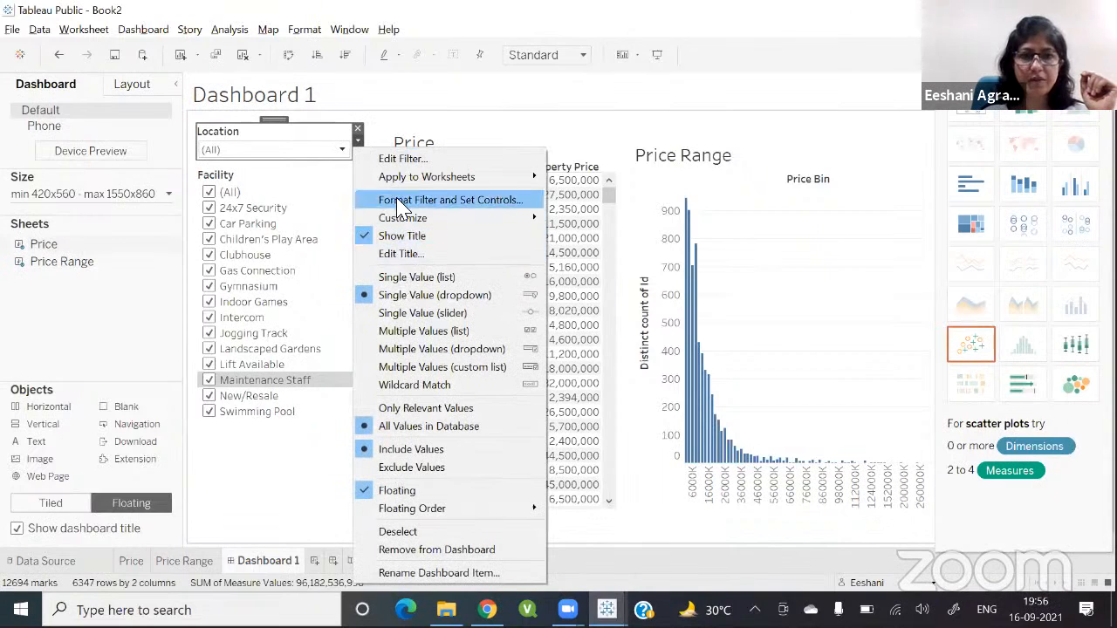
pyautogui.moveTo(399, 178)
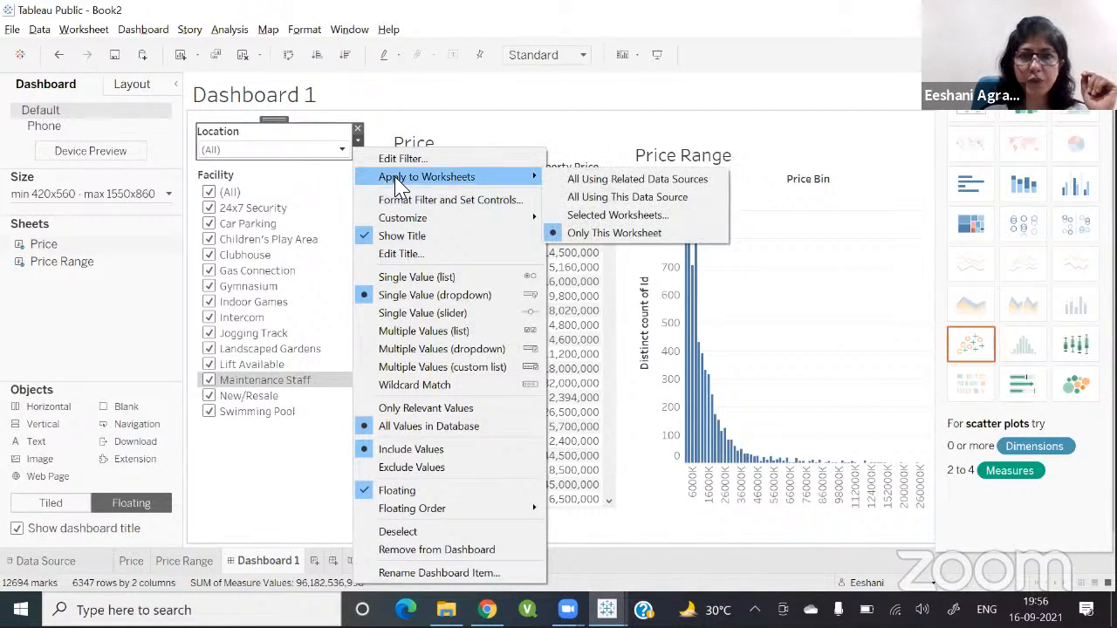
pyautogui.click(578, 199)
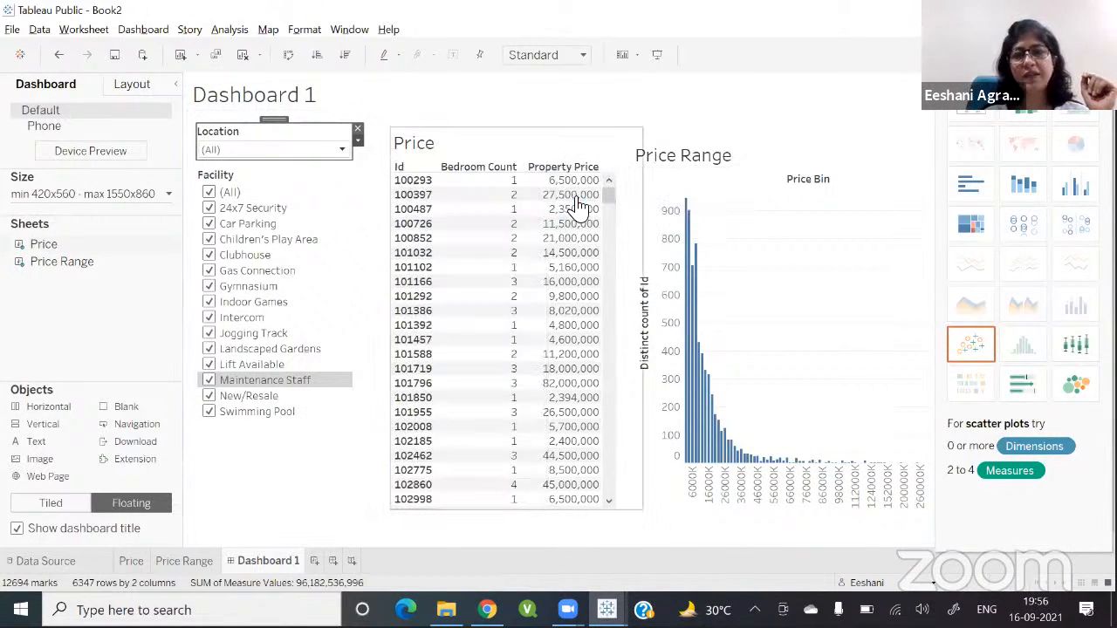
pyautogui.click(310, 496)
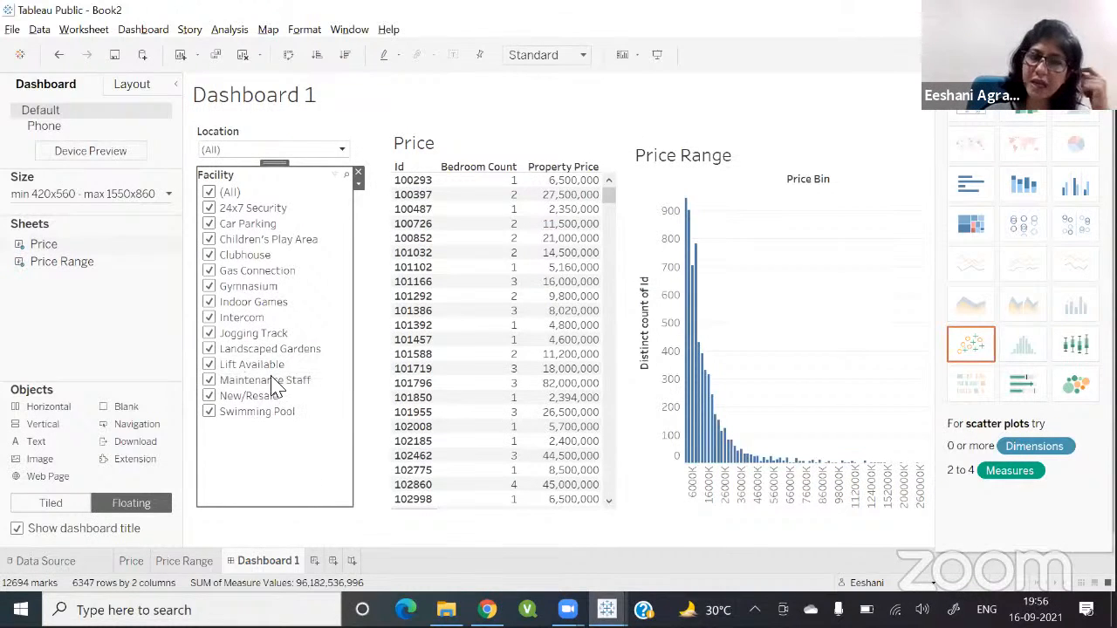
# Step: Filter the dashboard's Location to Andheri East
pyautogui.click(250, 152)
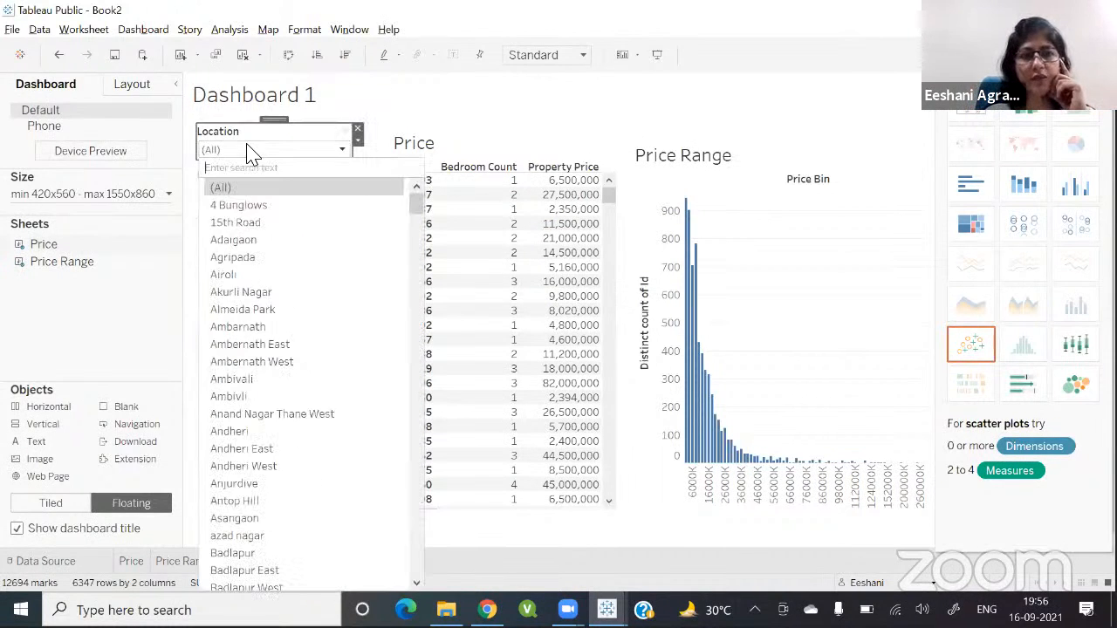
pyautogui.click(241, 455)
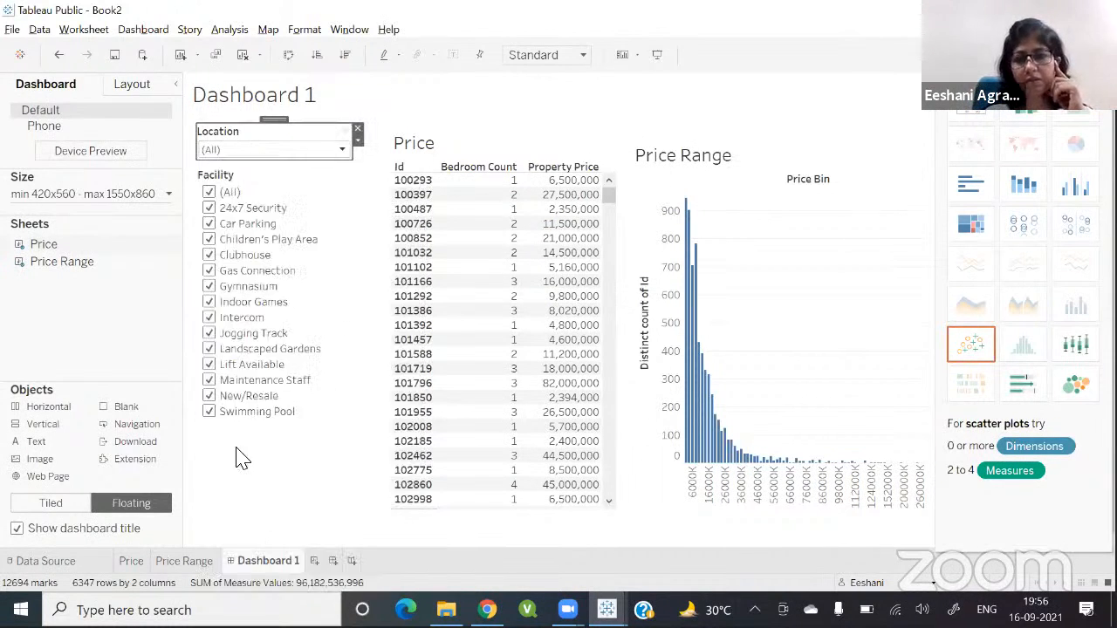
pyautogui.moveTo(840, 393)
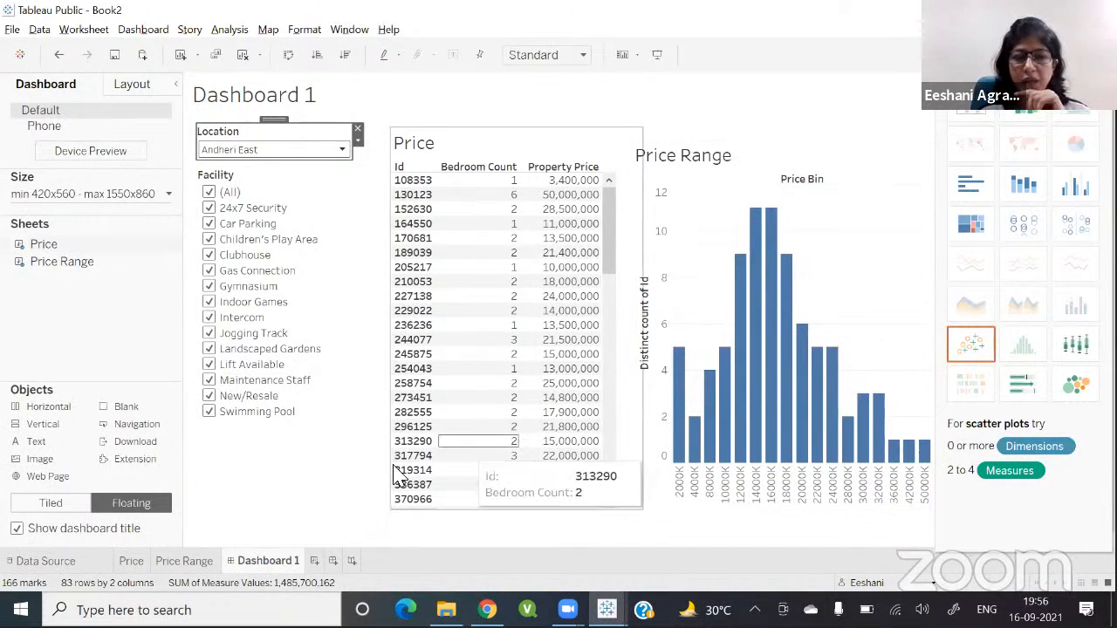
pyautogui.click(380, 519)
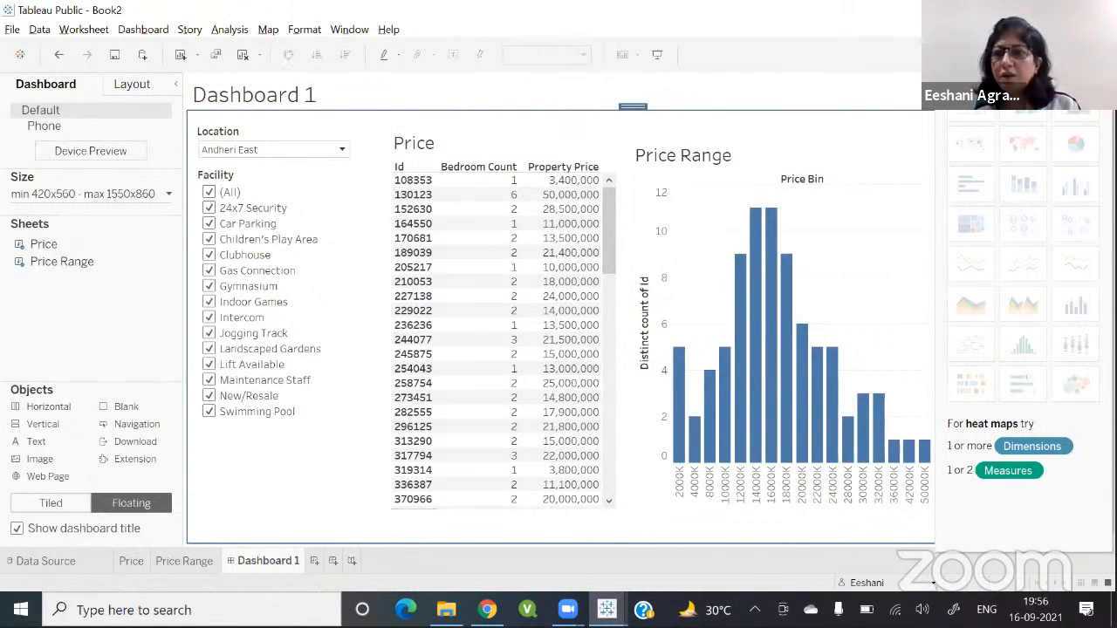
pyautogui.click(1079, 55)
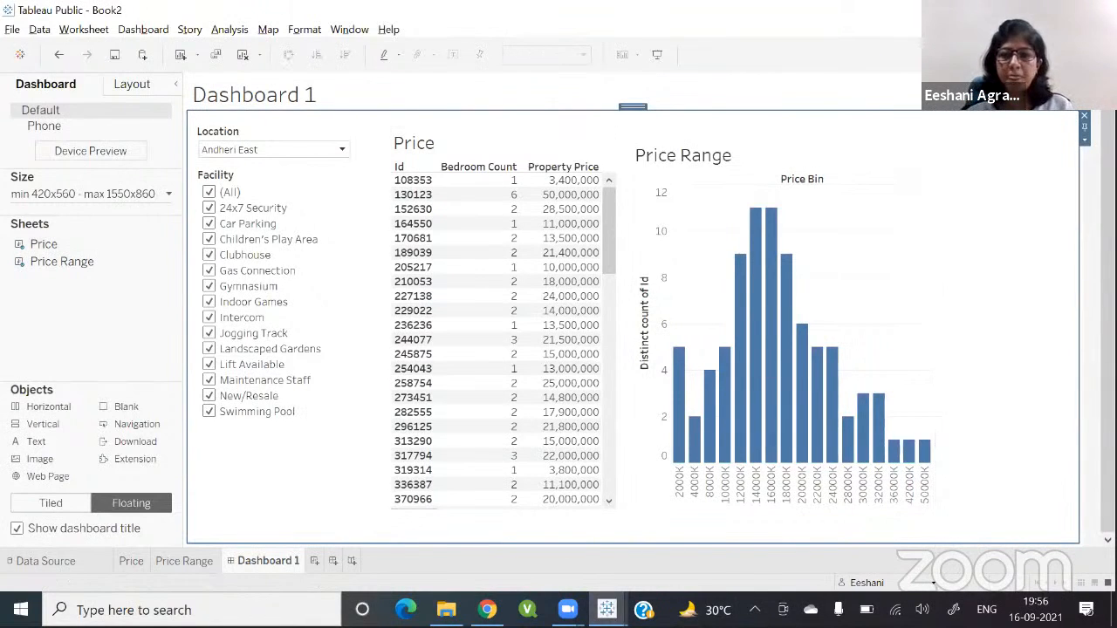
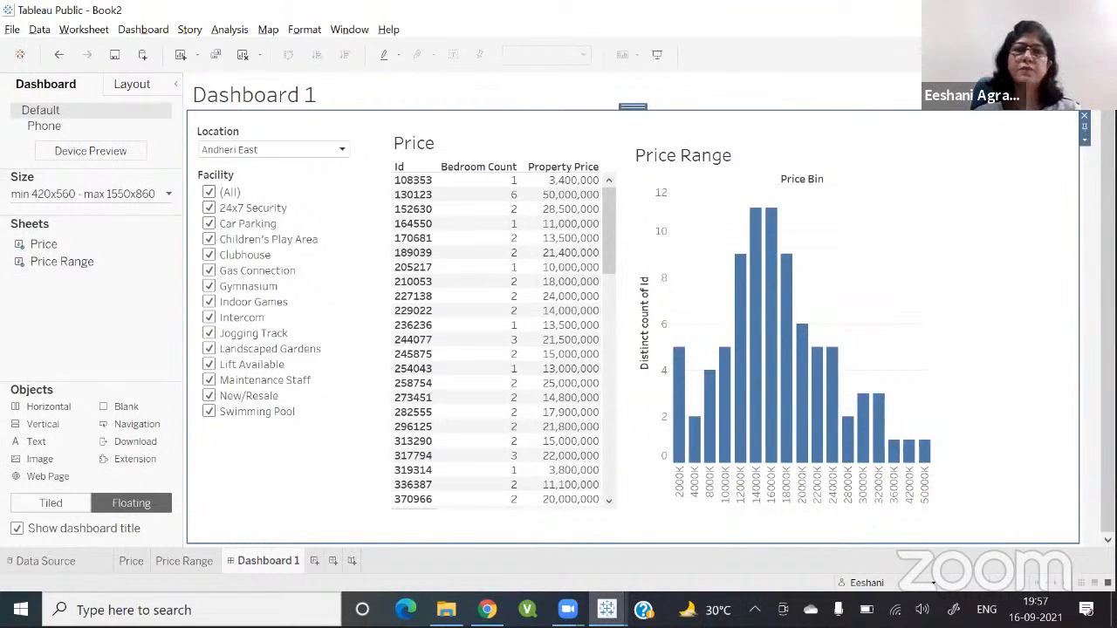
pyautogui.click(568, 8)
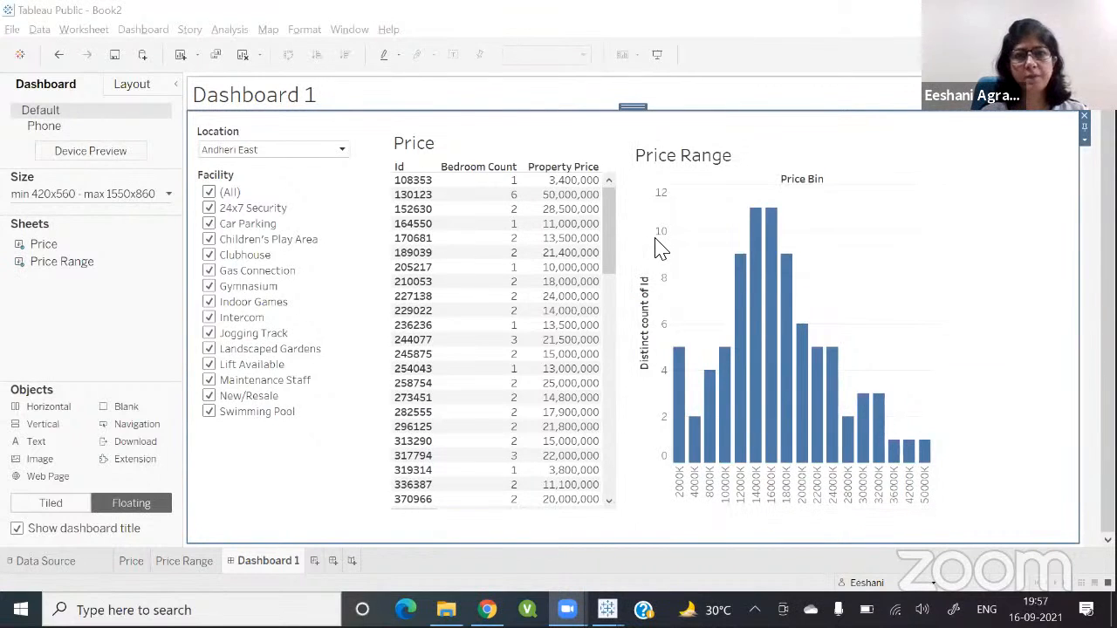
pyautogui.moveTo(775, 341)
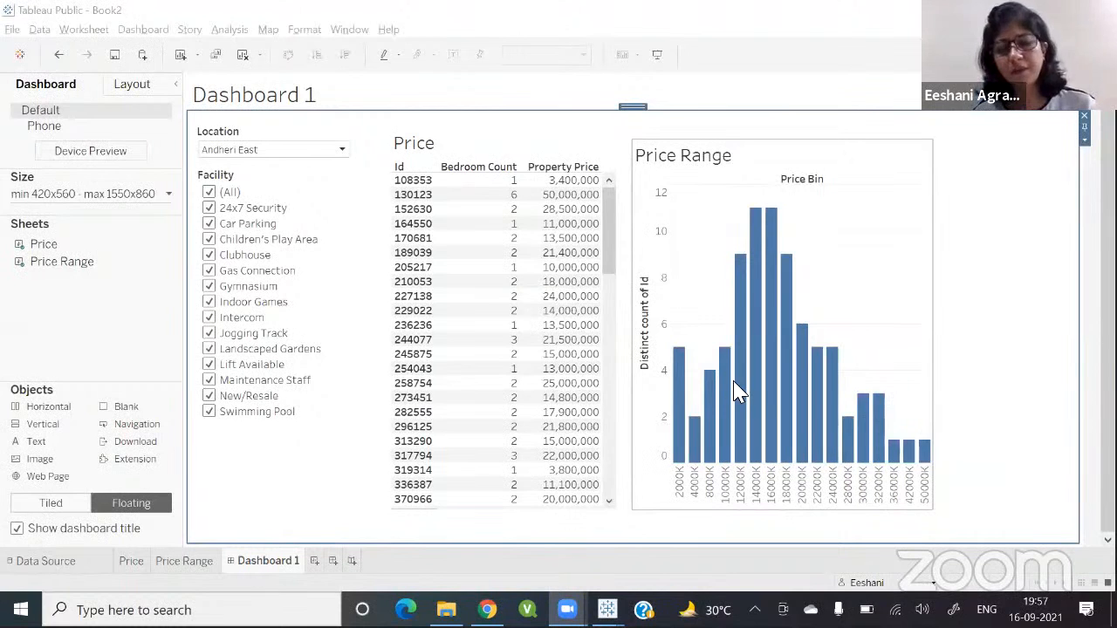
pyautogui.moveTo(739, 391)
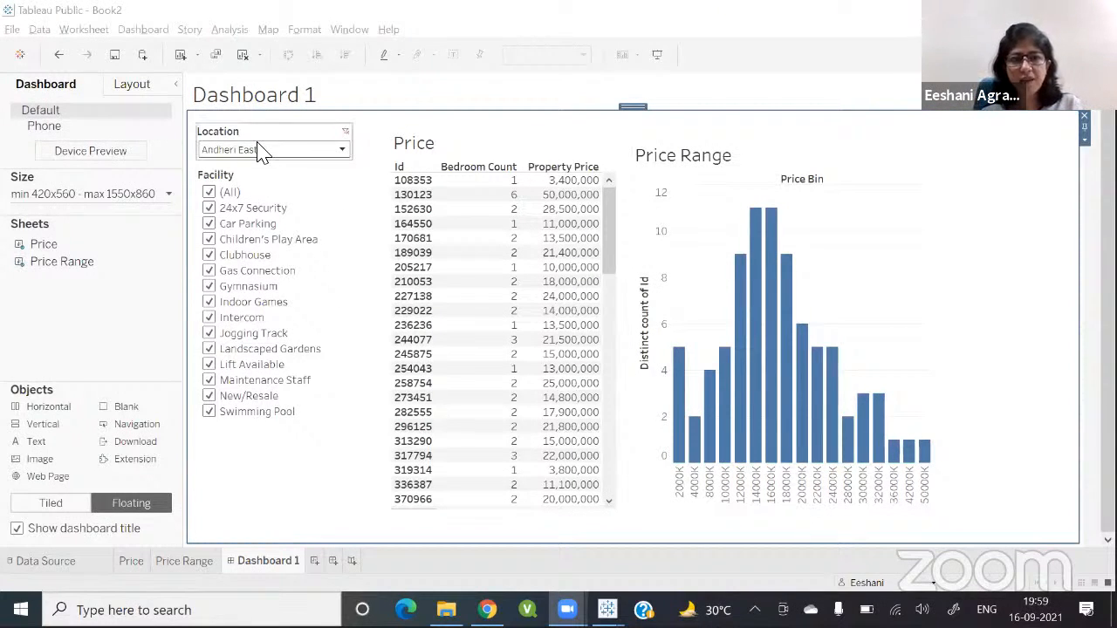
# Step: Filter the dashboard's Facility to Car Parking and Indoor Games only
pyautogui.click(211, 193)
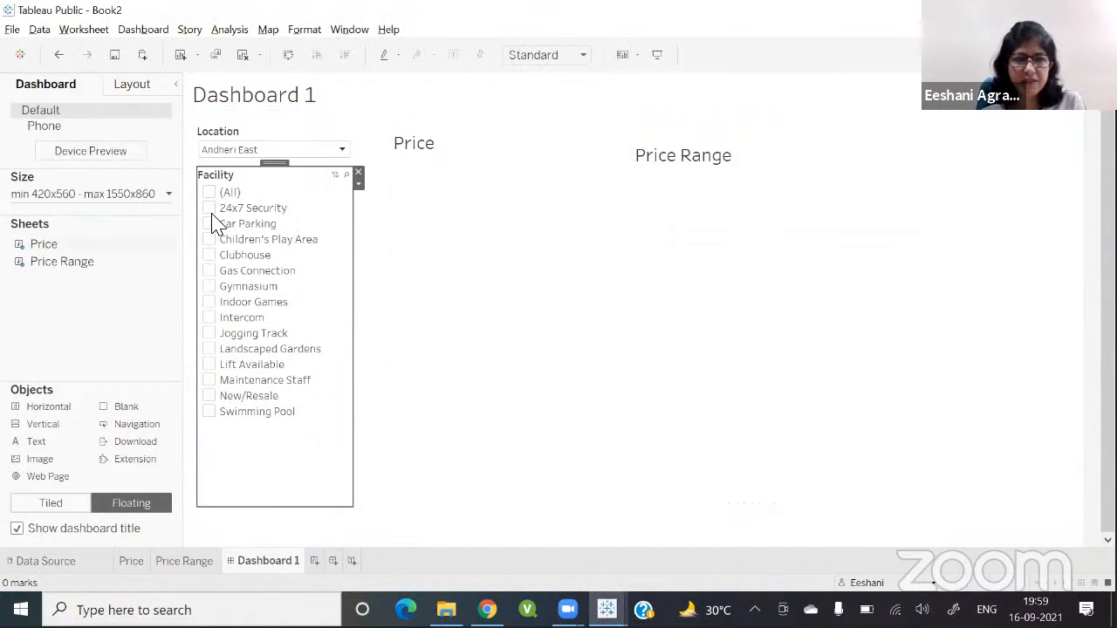
pyautogui.click(211, 223)
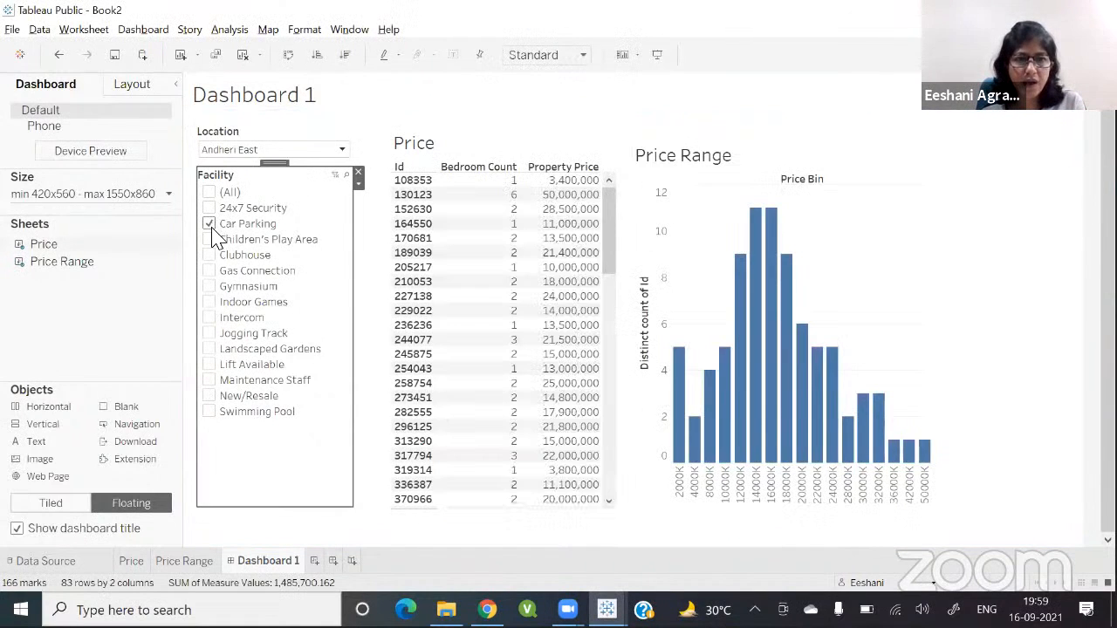
pyautogui.click(209, 303)
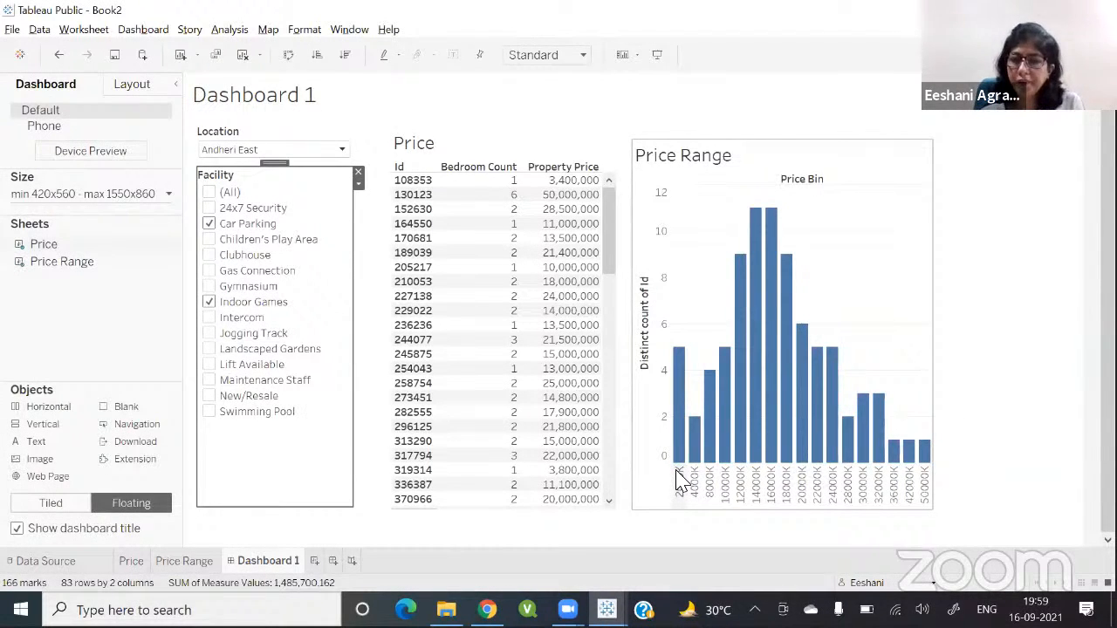
# Step: Set the Price Range chart to act as a filter for the other dashboard sheets
pyautogui.moveTo(711, 429)
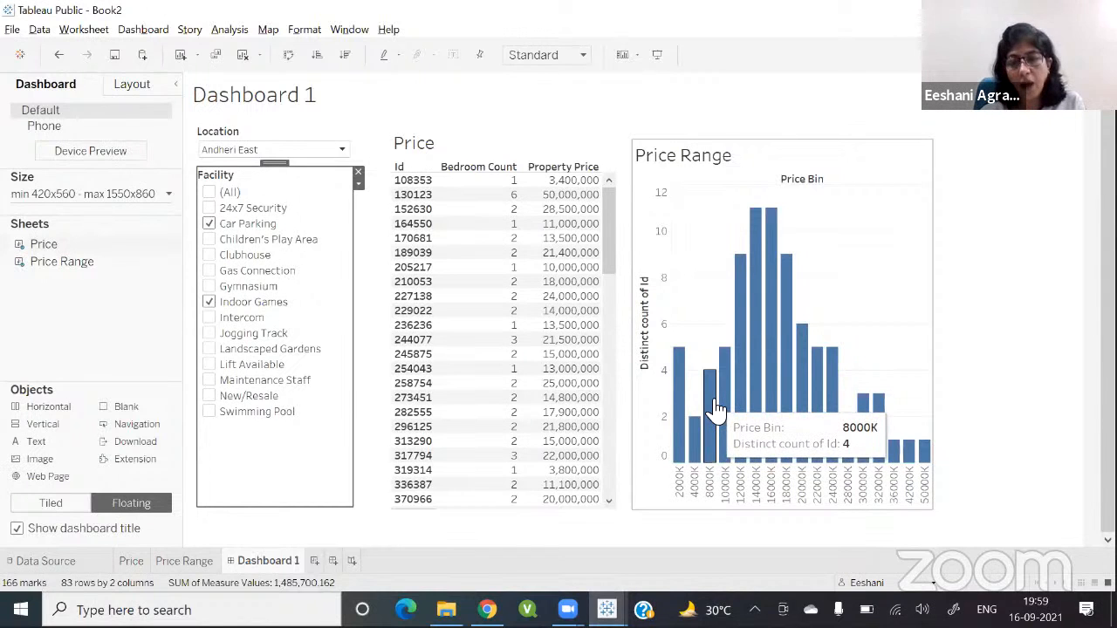
pyautogui.click(716, 409)
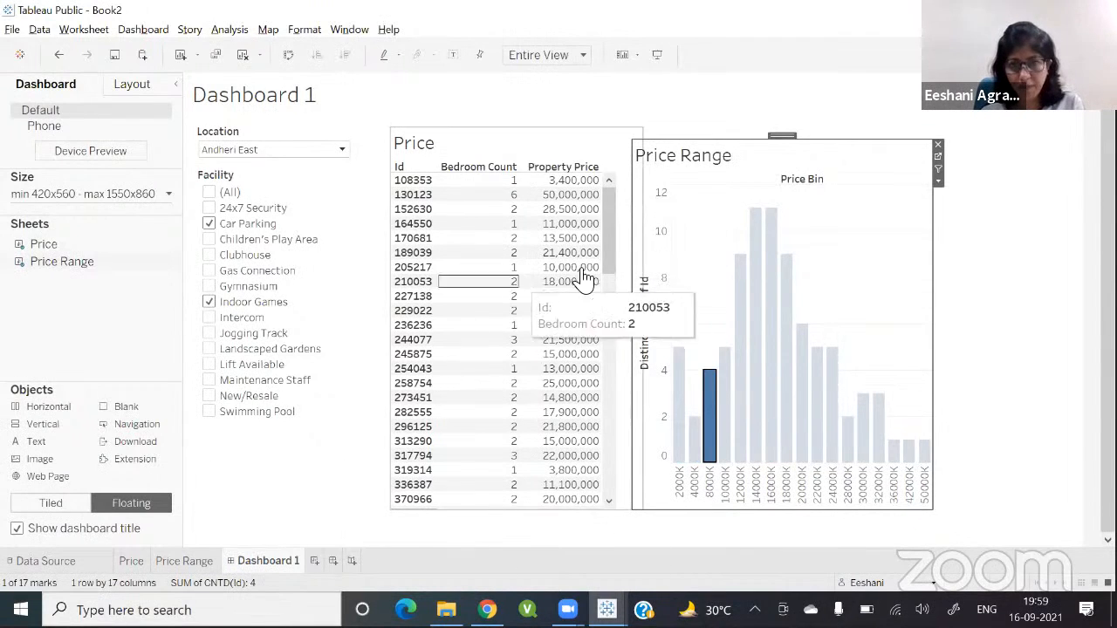
pyautogui.click(716, 216)
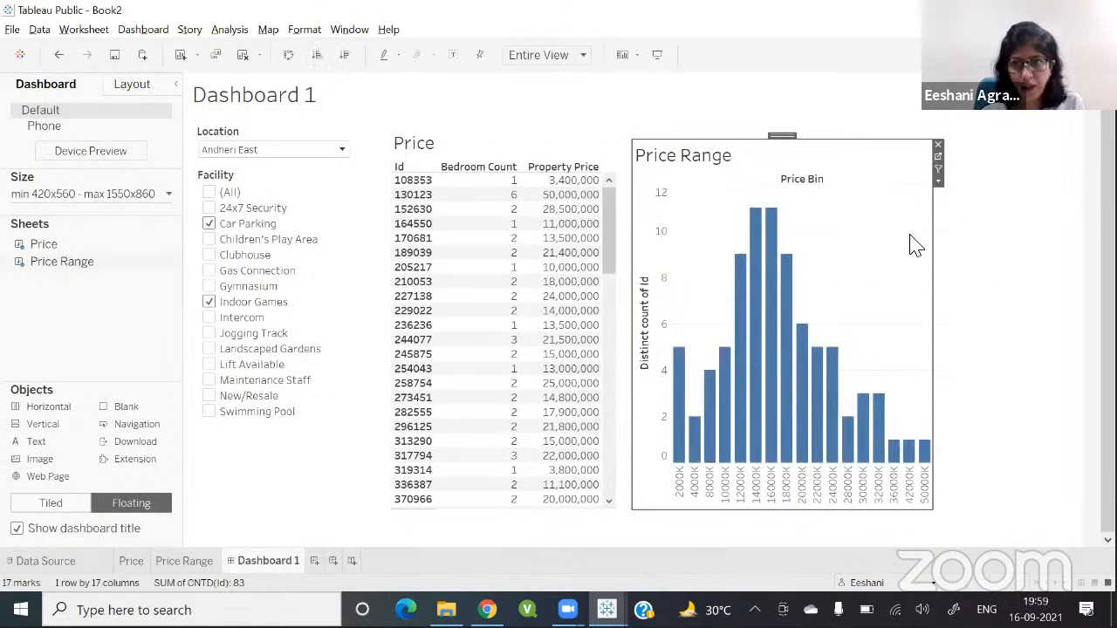
pyautogui.click(938, 170)
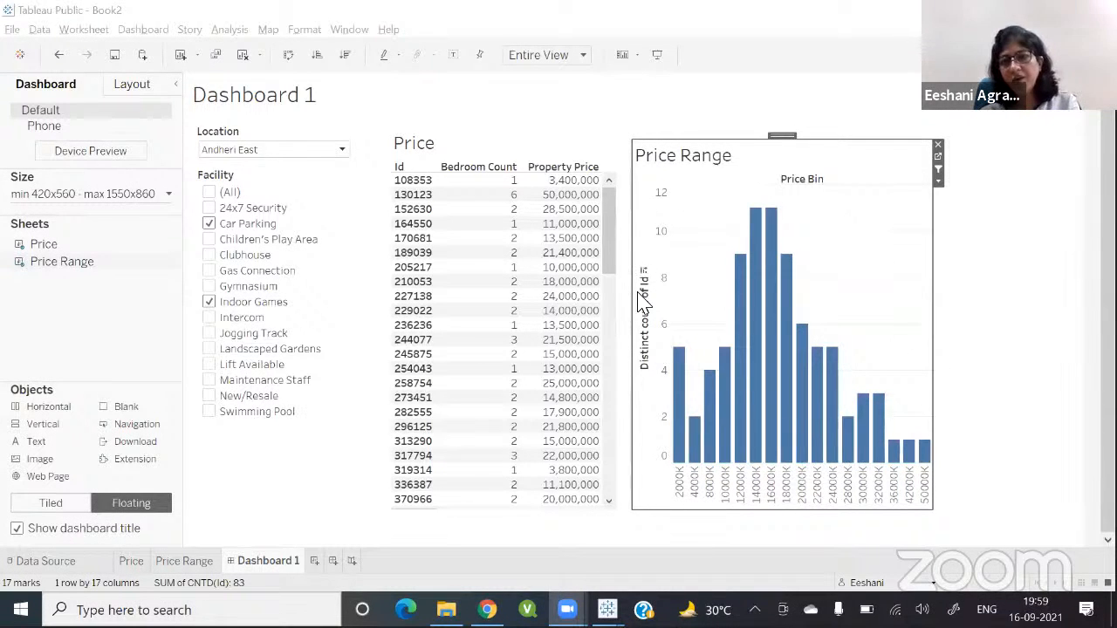
# Step: Select the 10000K, 14000K and 16000K price bins in turn to filter the Price table, then clear the selection
pyautogui.click(733, 404)
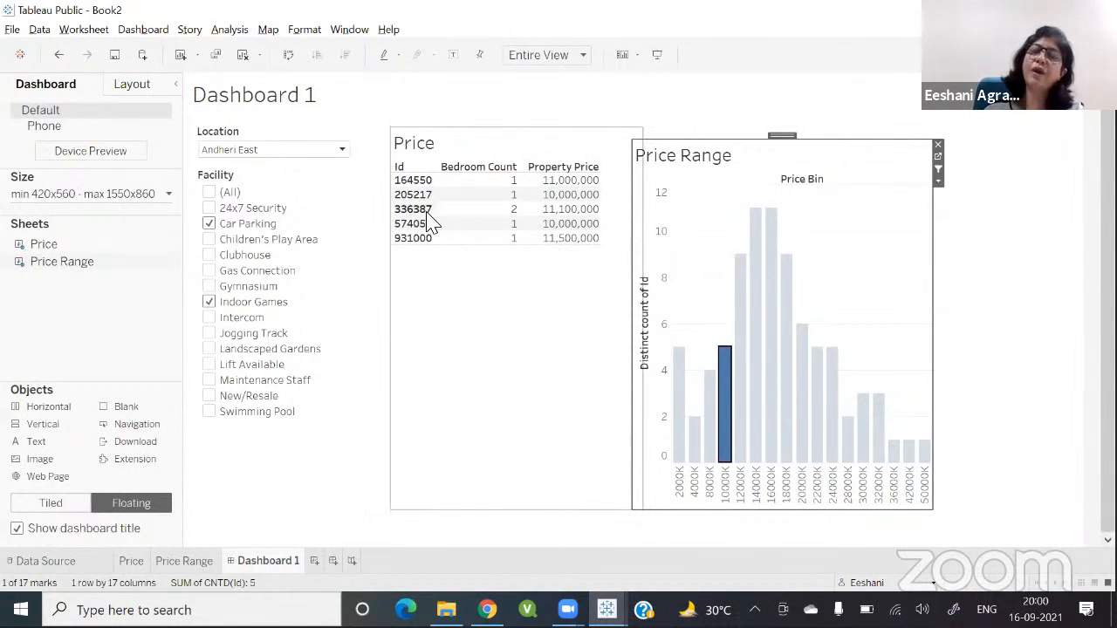
pyautogui.click(756, 260)
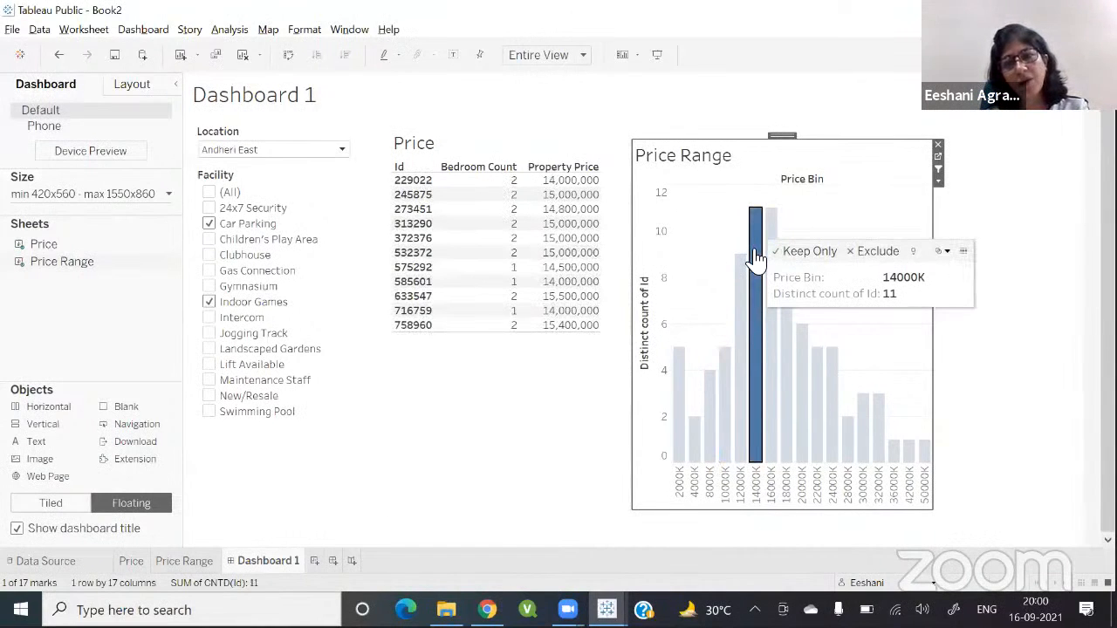
pyautogui.click(756, 259)
pyautogui.click(774, 243)
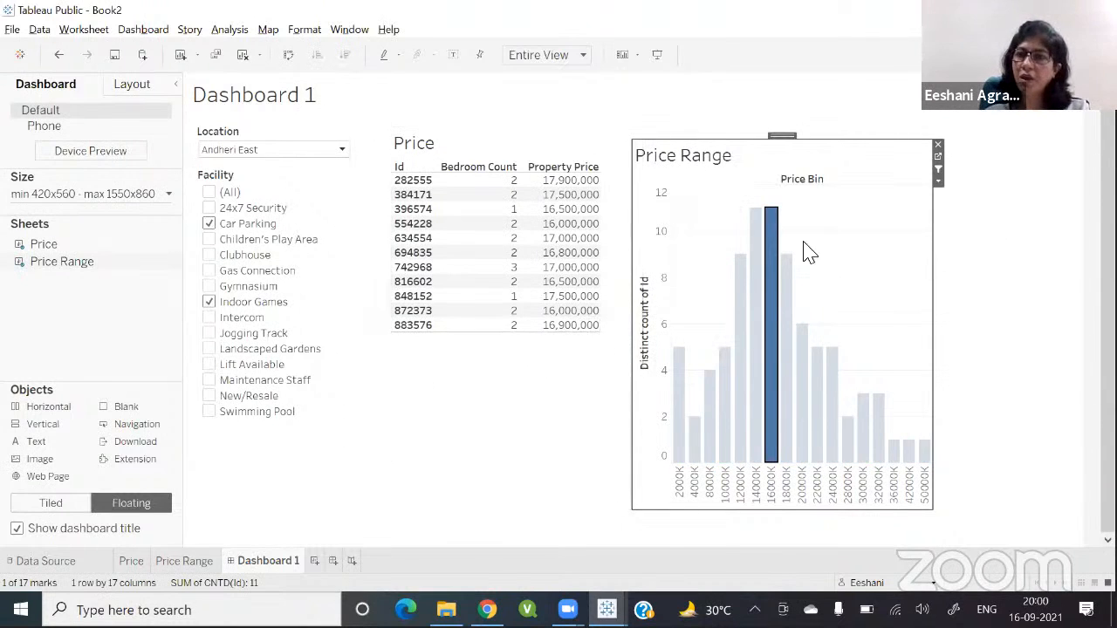
pyautogui.click(878, 217)
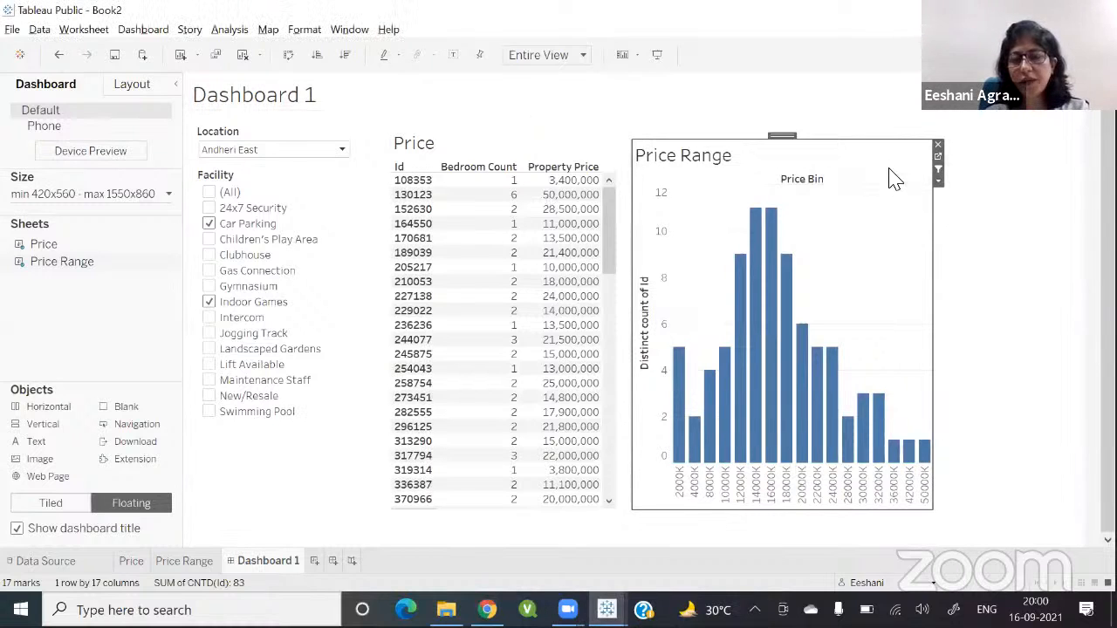
# Step: Select a bedroom count cell in the Price table to test its effect on the chart, then clear the selection
pyautogui.click(942, 170)
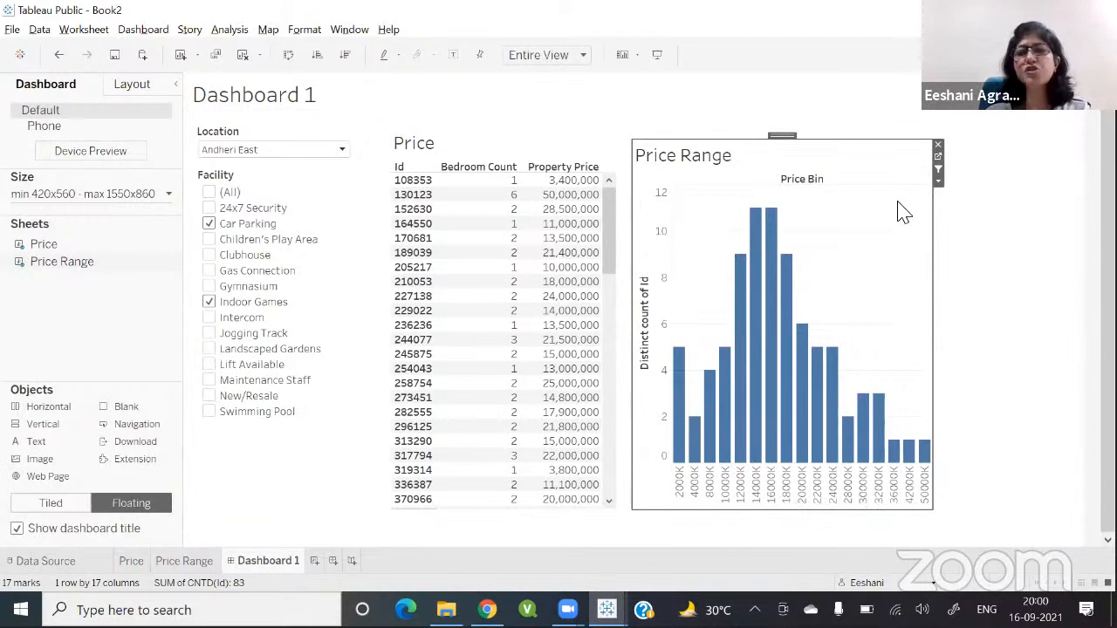
pyautogui.moveTo(764, 256)
pyautogui.moveTo(486, 273)
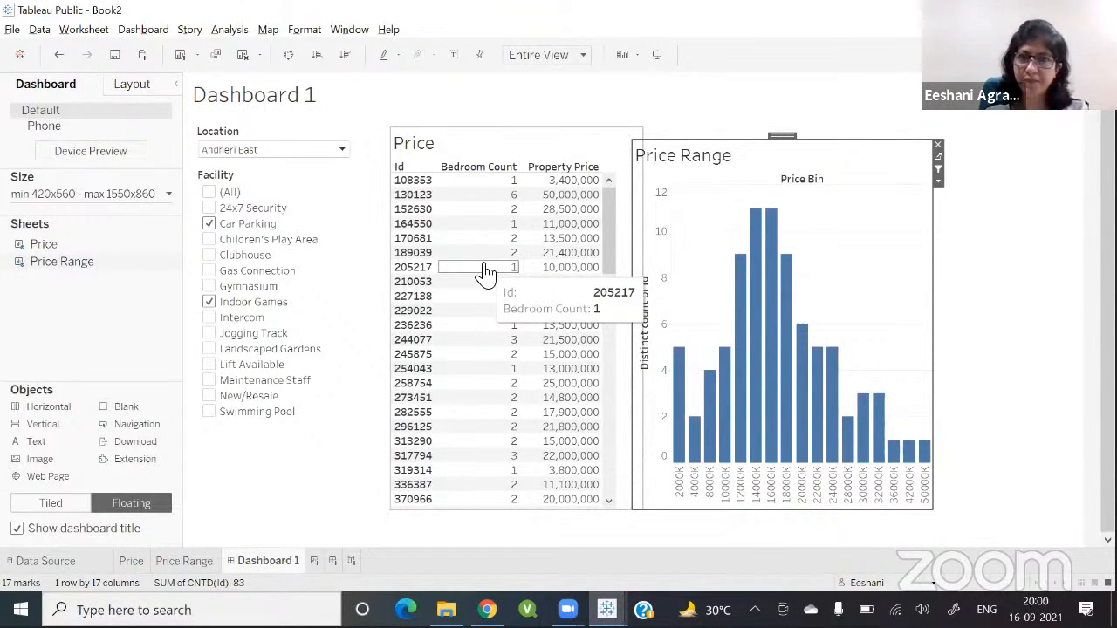
pyautogui.click(486, 271)
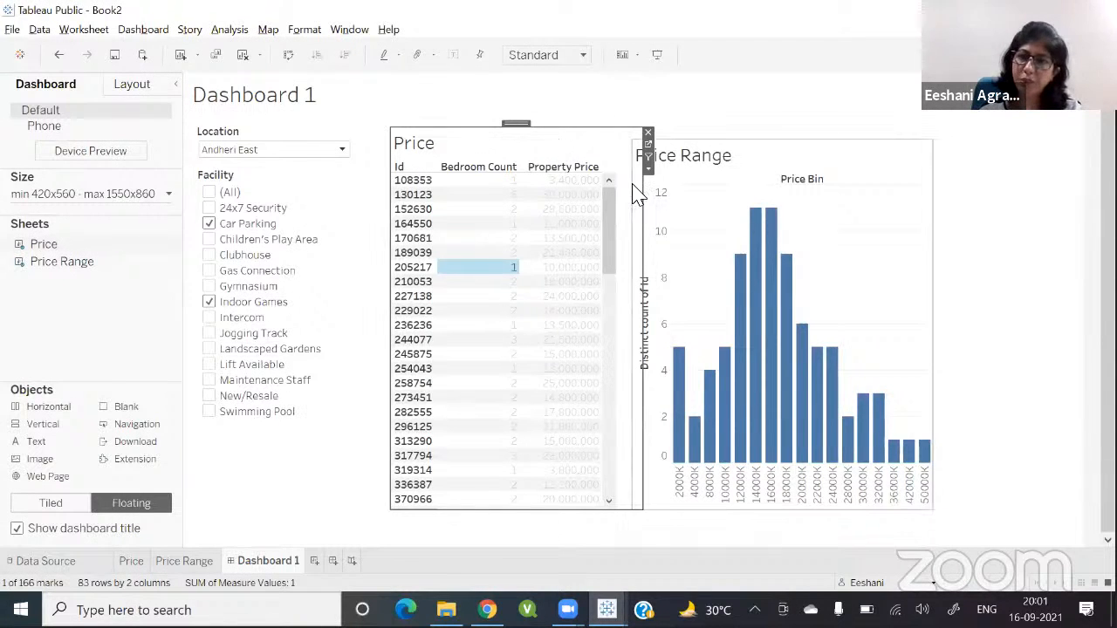
pyautogui.click(883, 264)
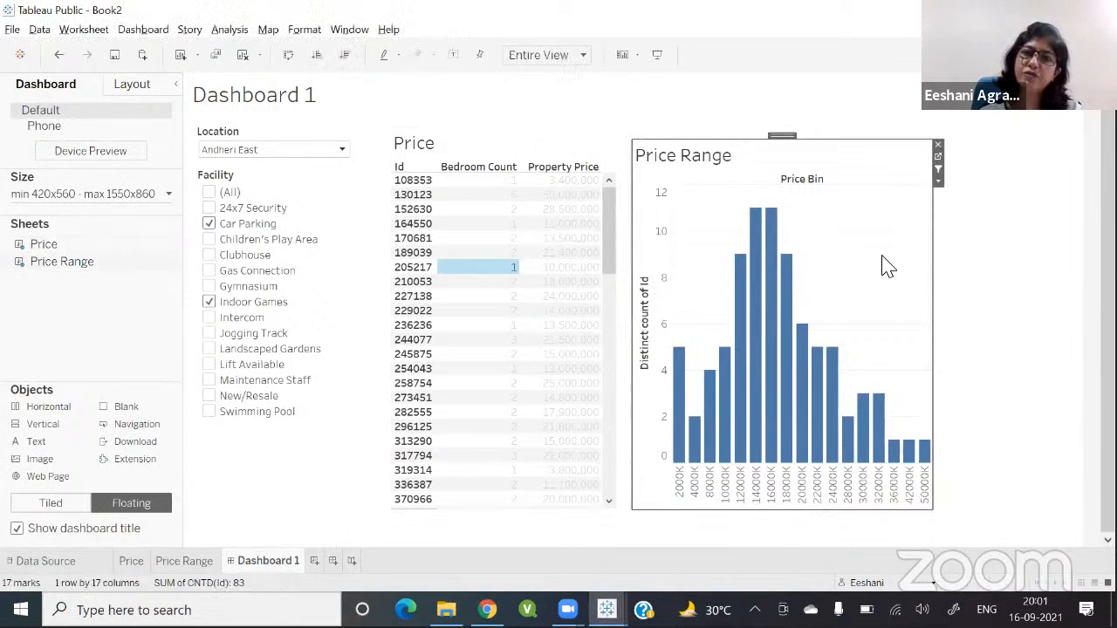
pyautogui.click(509, 168)
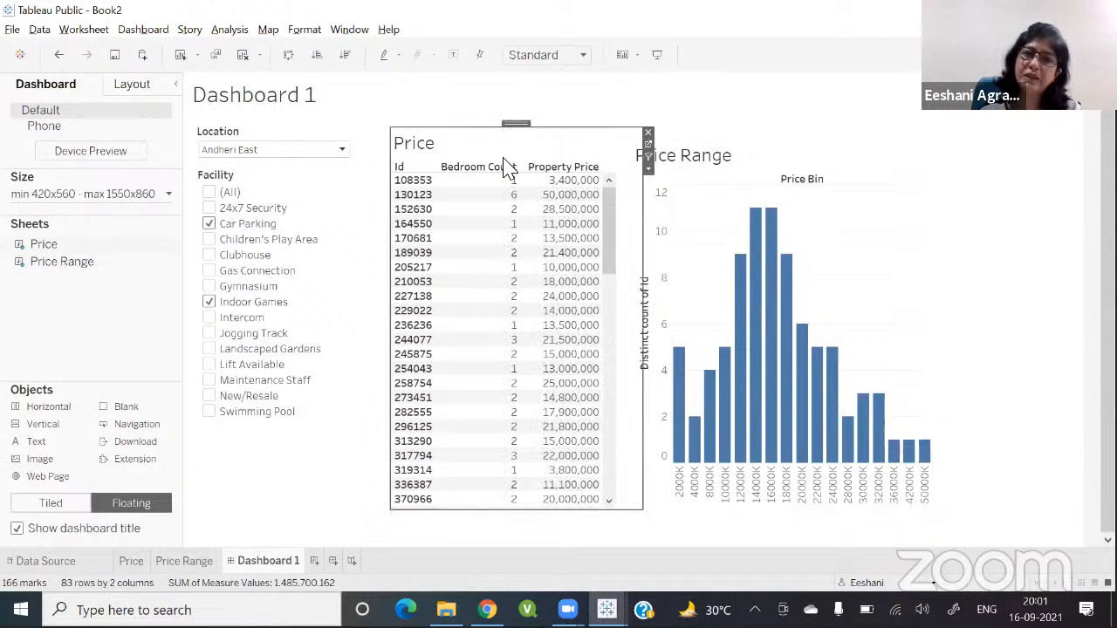
pyautogui.click(1004, 208)
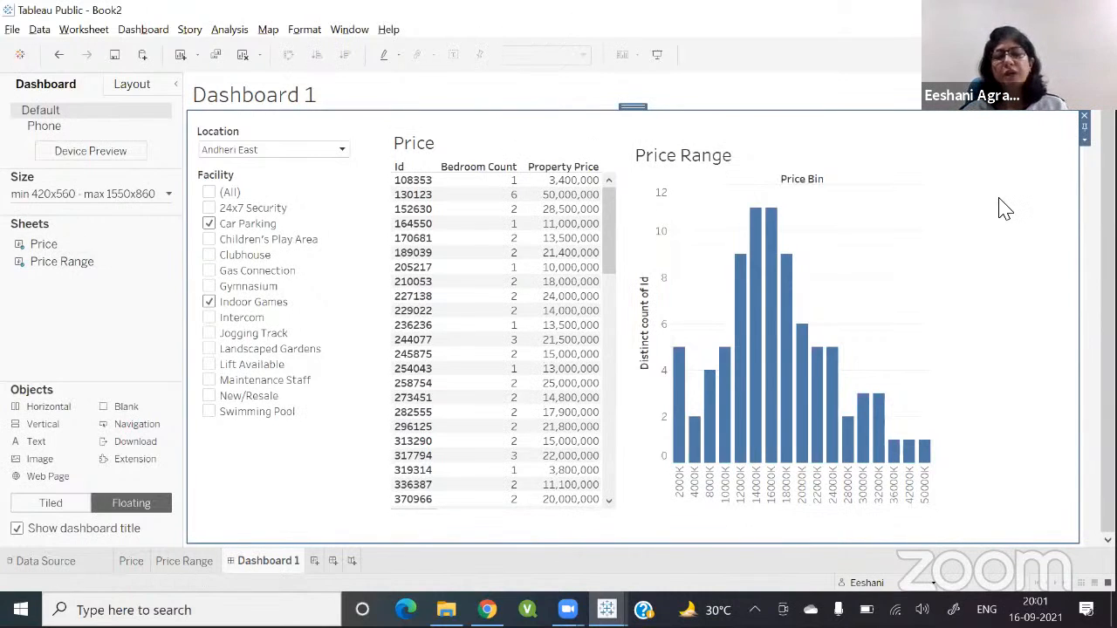